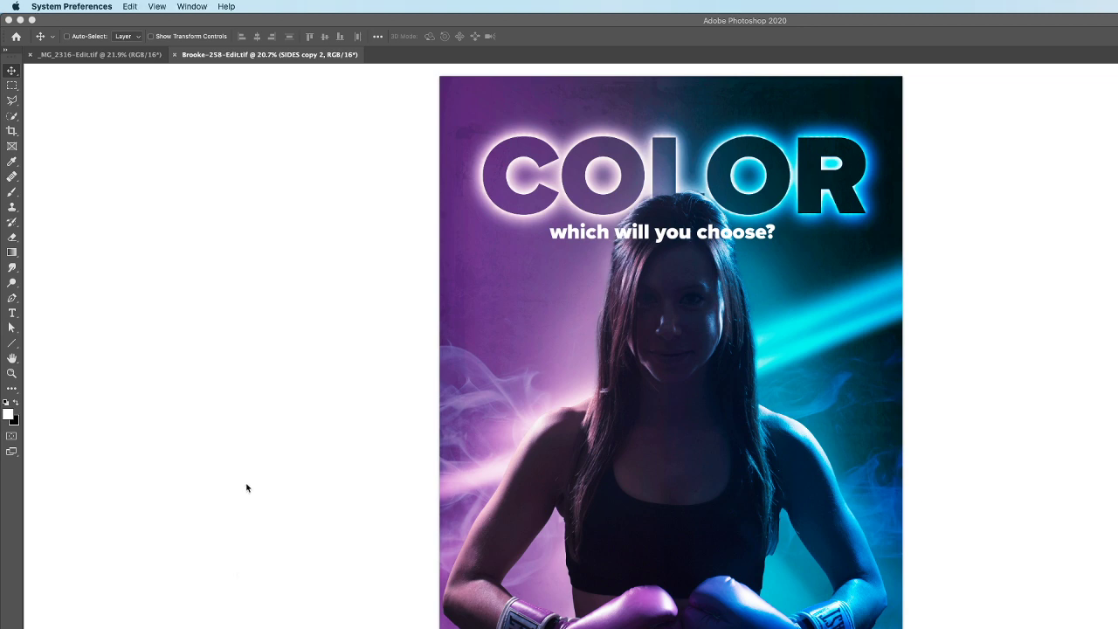
# Quit System Preferences to return to Photoshop and lengthen the layer list so more layers show at once
pyautogui.press('super+q')
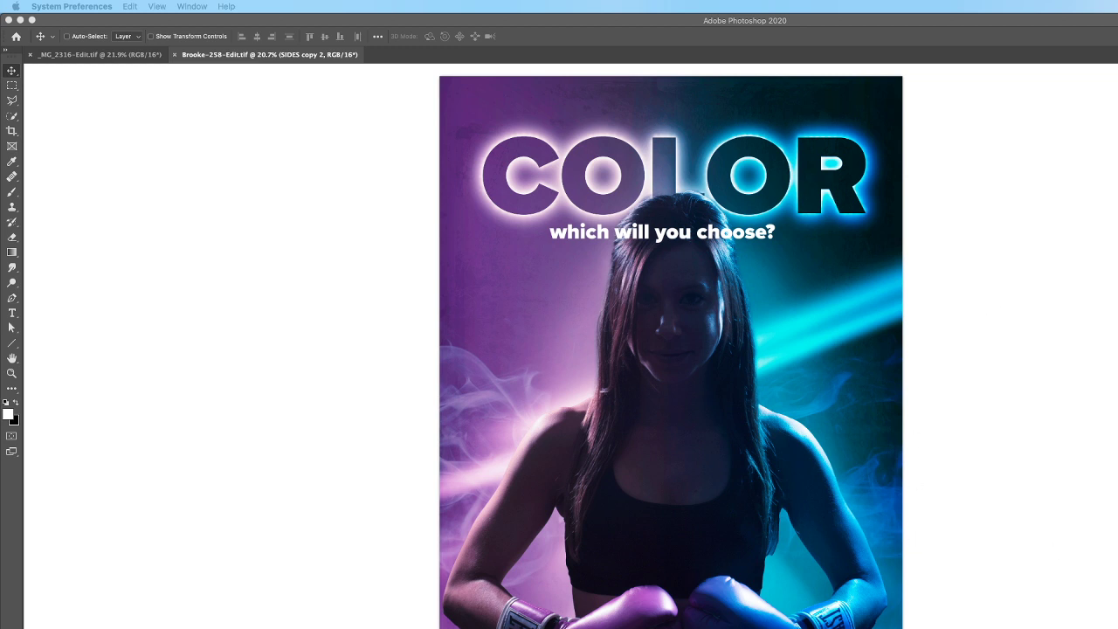
pyautogui.press('super+q')
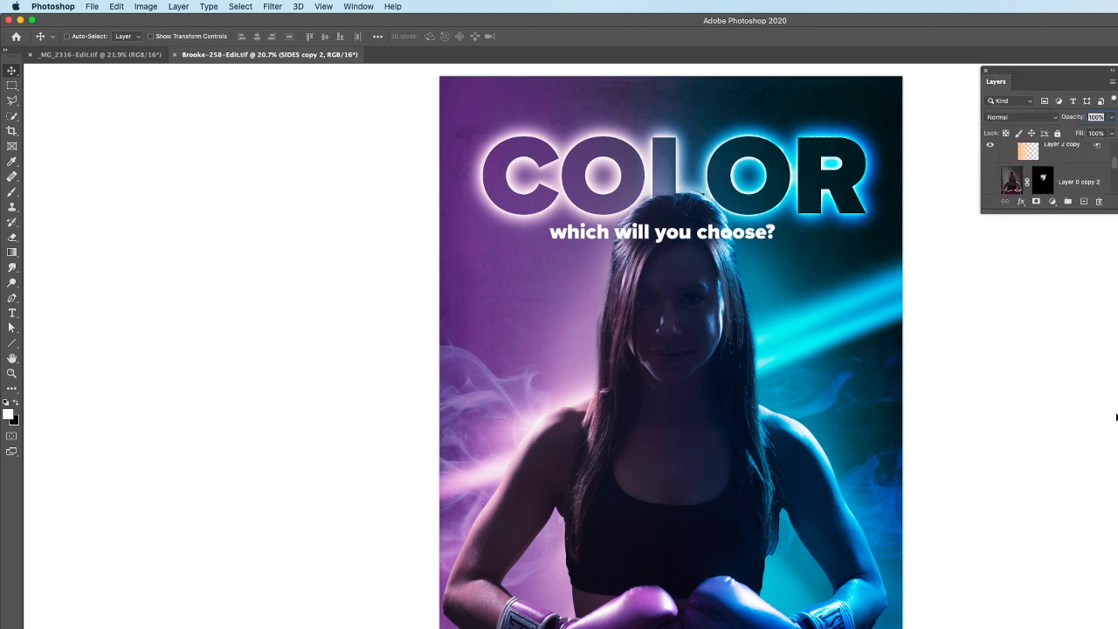
pyautogui.moveTo(1112, 205); pyautogui.dragTo(1111, 627)
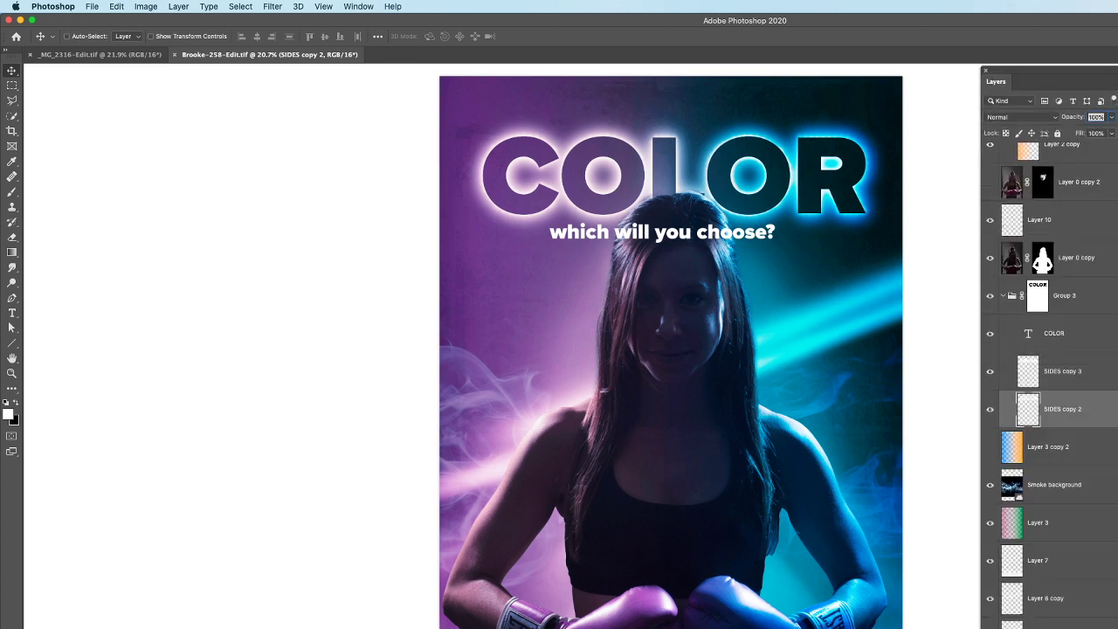
# Hide every layer except Layer 0 copy 2 and disable its layer mask to show the original unedited photo
pyautogui.scroll(3, 1112, 603)
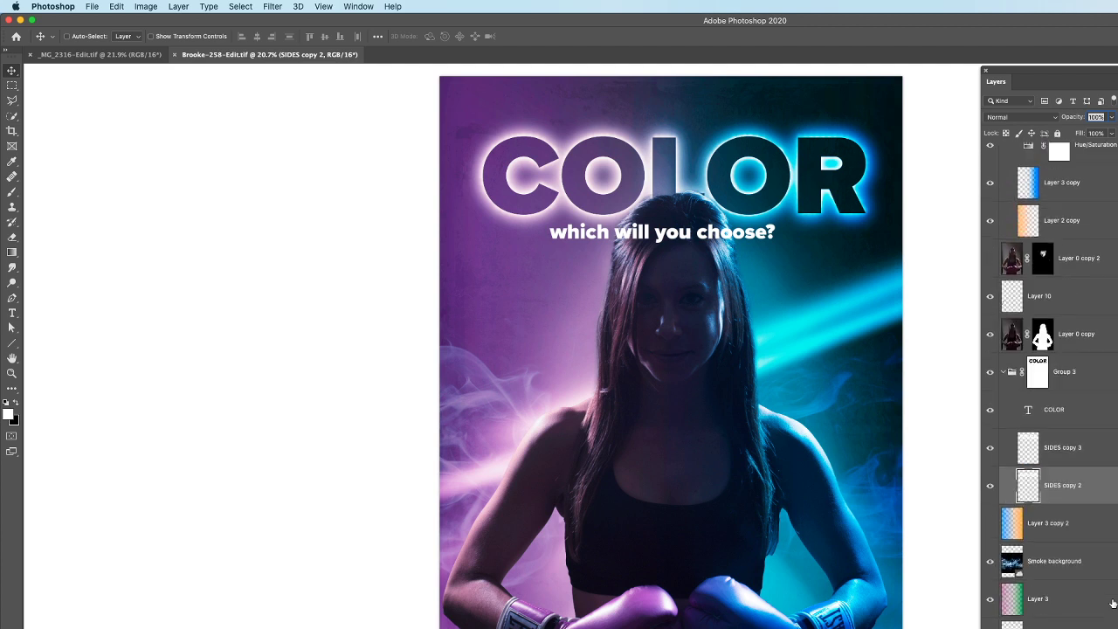
pyautogui.scroll(7, 1113, 602)
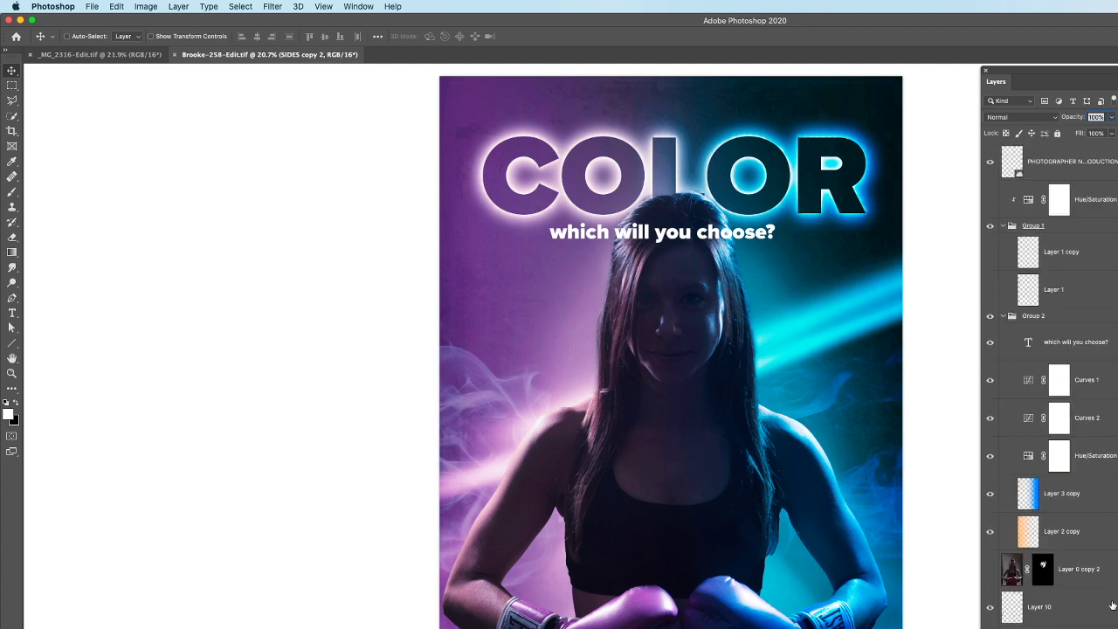
pyautogui.rightClick(991, 569)
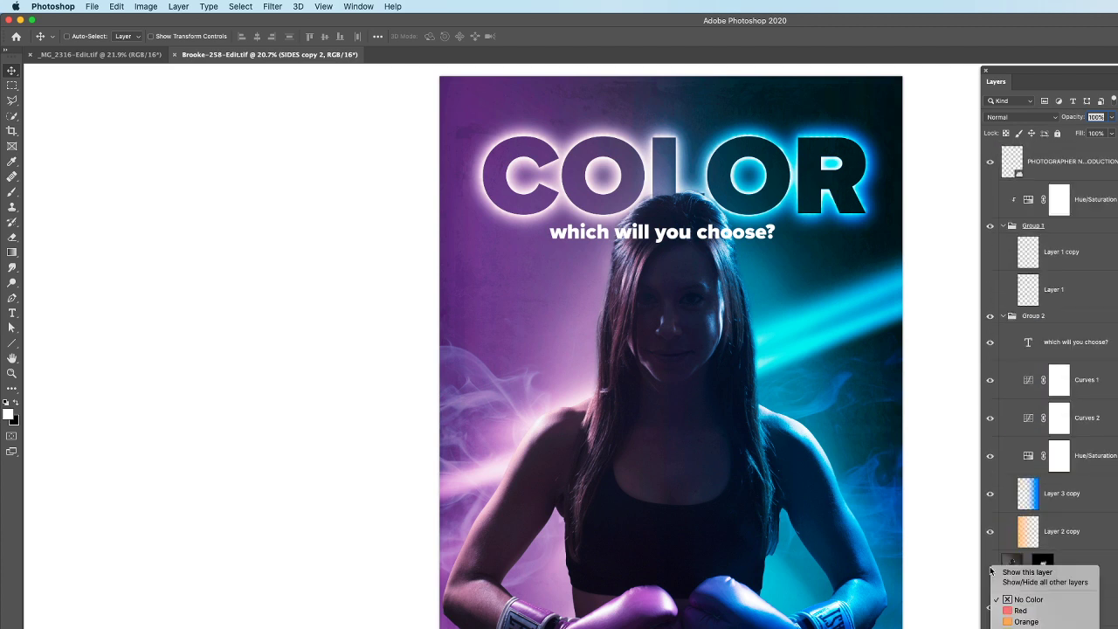
pyautogui.click(1012, 582)
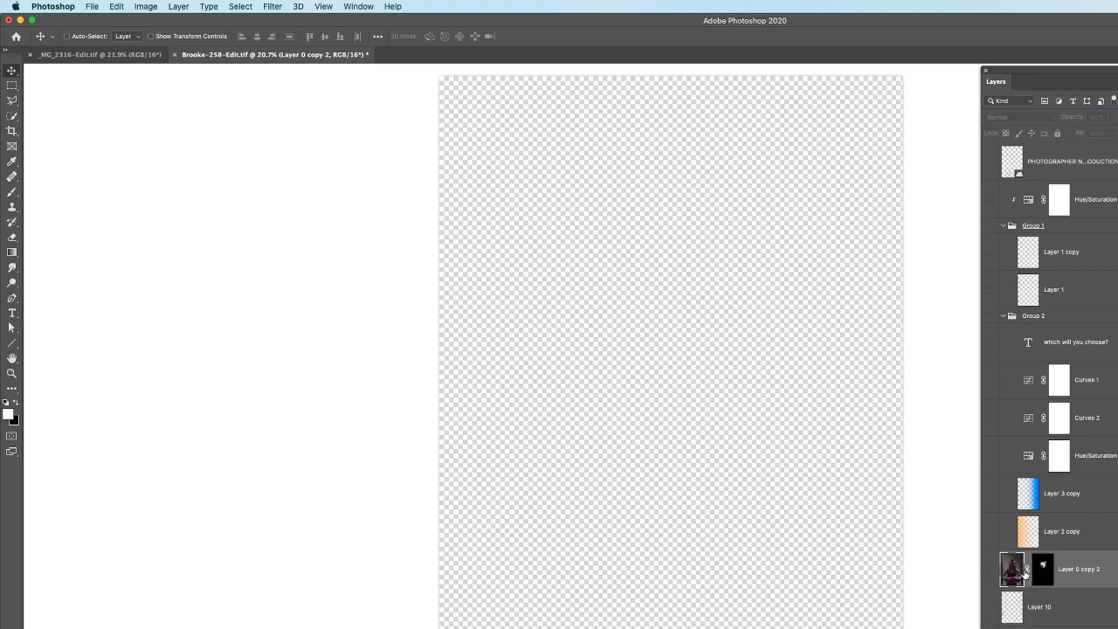
pyautogui.click(990, 570)
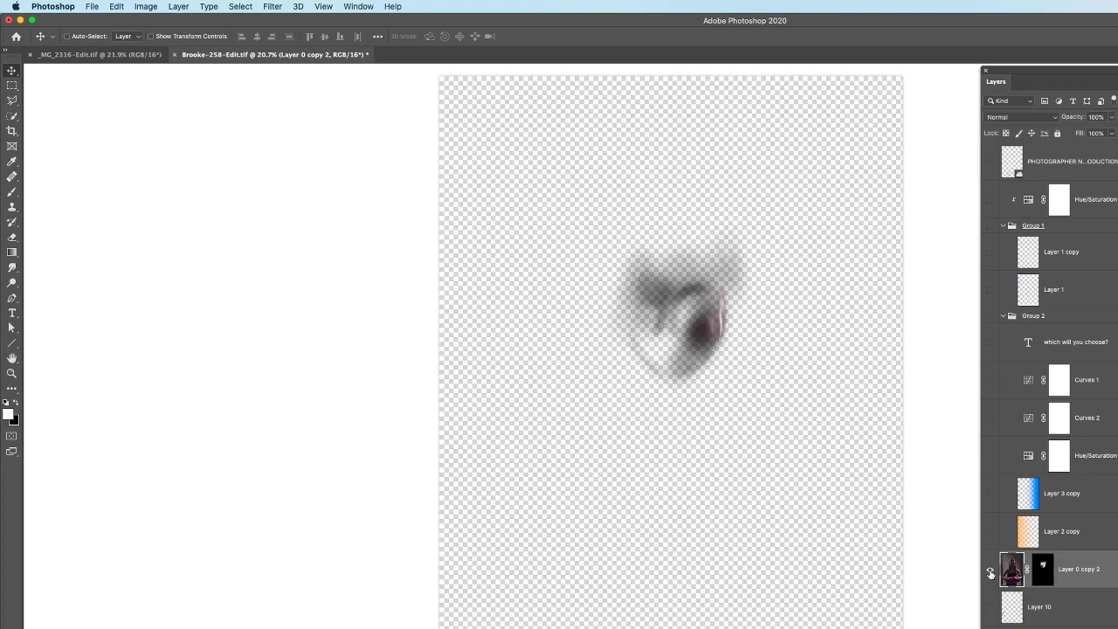
pyautogui.keyDown('shift'); pyautogui.click(1046, 570); pyautogui.keyUp('shift')
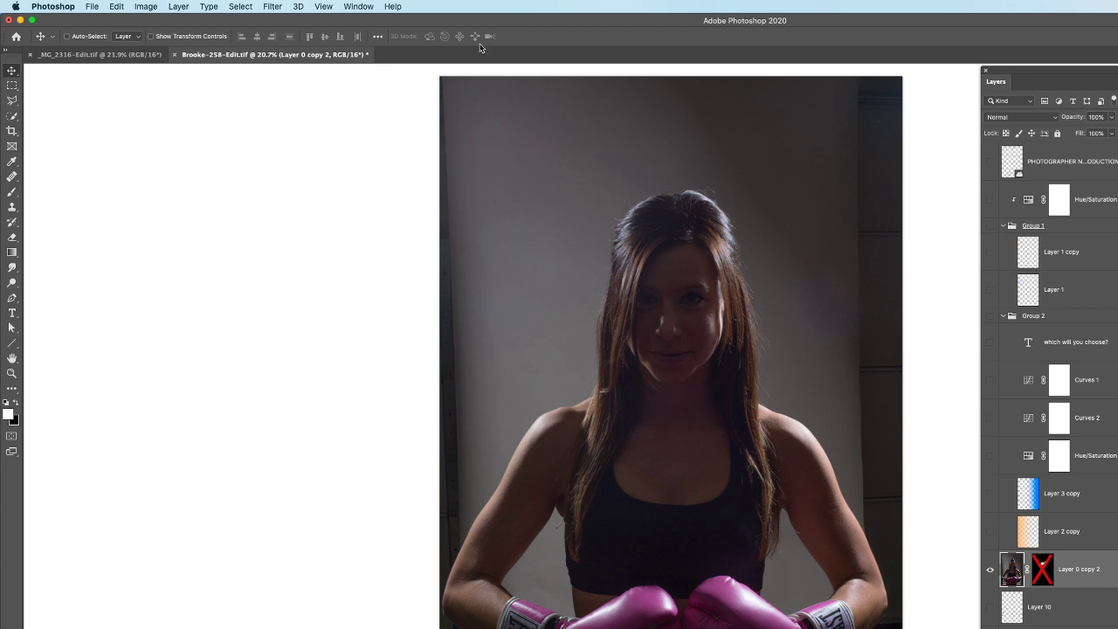
# Switch to the _MG_2316-Edit.tif document and, with the Object Selection tool active, automatically select the woman using Select Subject
pyautogui.click(143, 55)
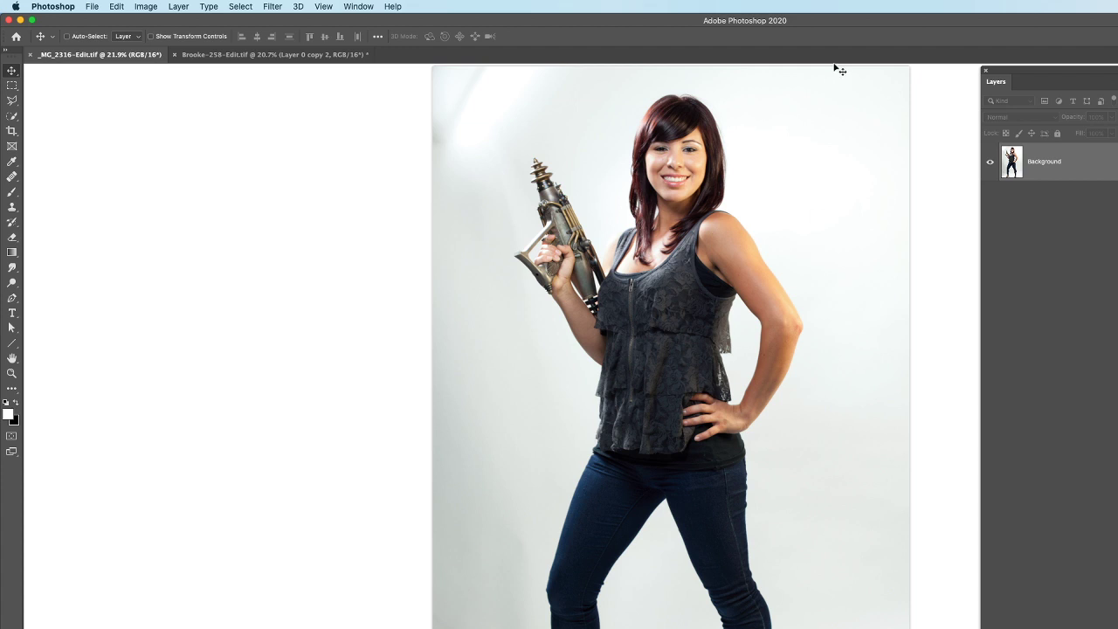
pyautogui.click(12, 116)
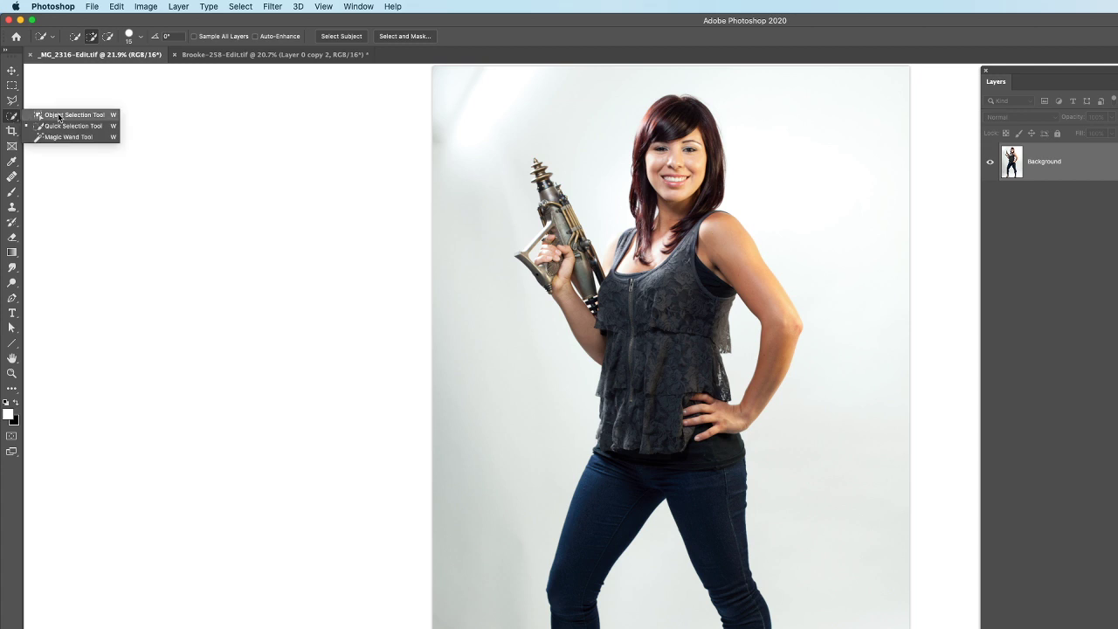
pyautogui.click(59, 117)
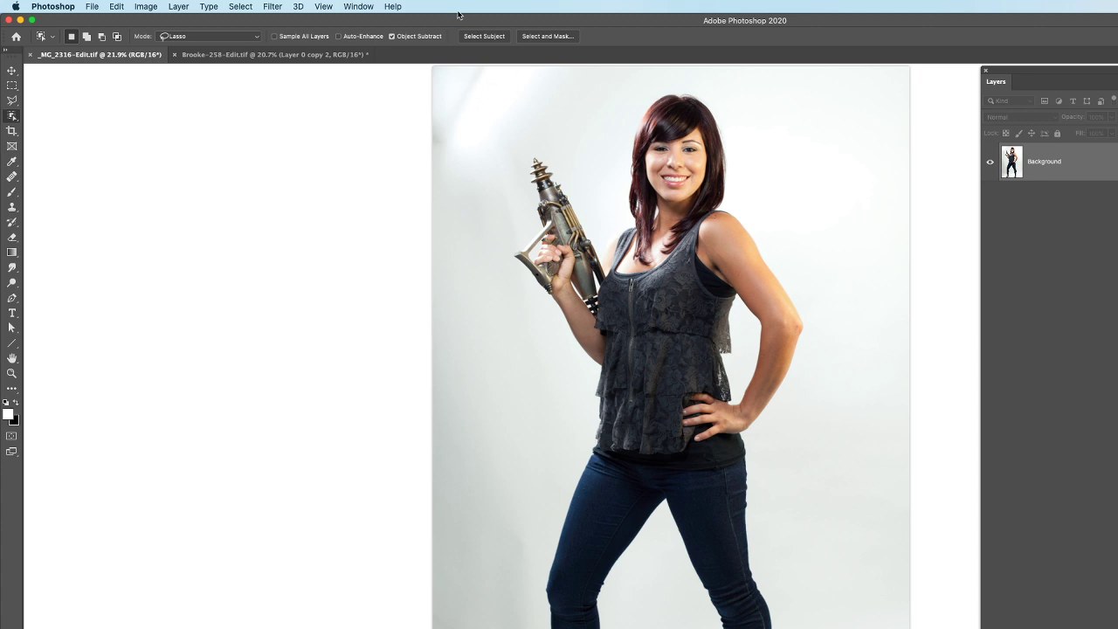
pyautogui.click(484, 35)
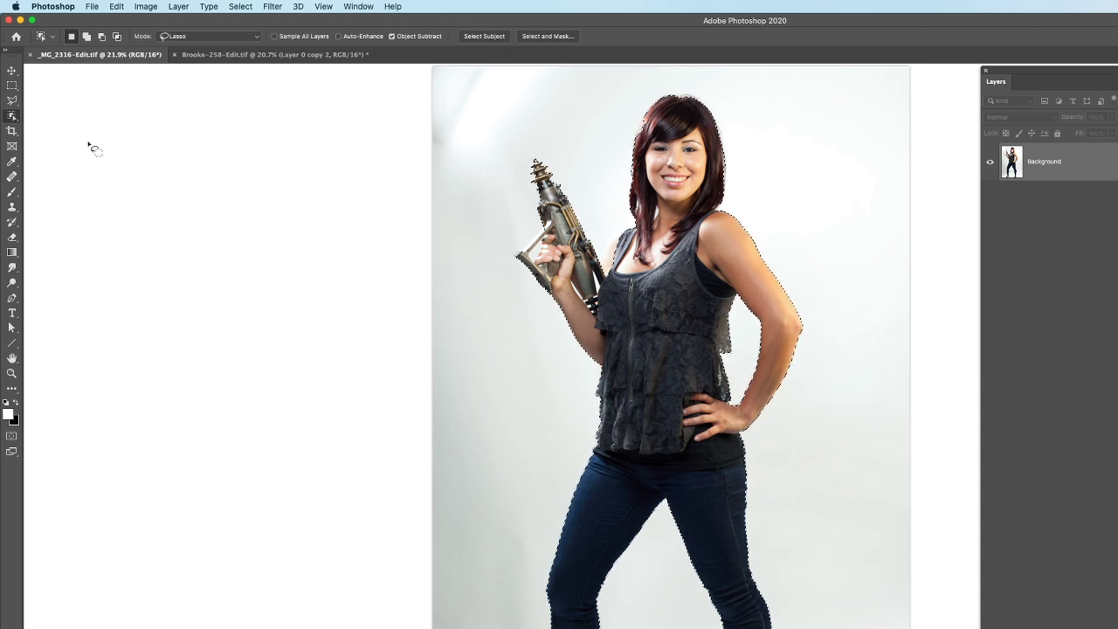
pyautogui.click(12, 117)
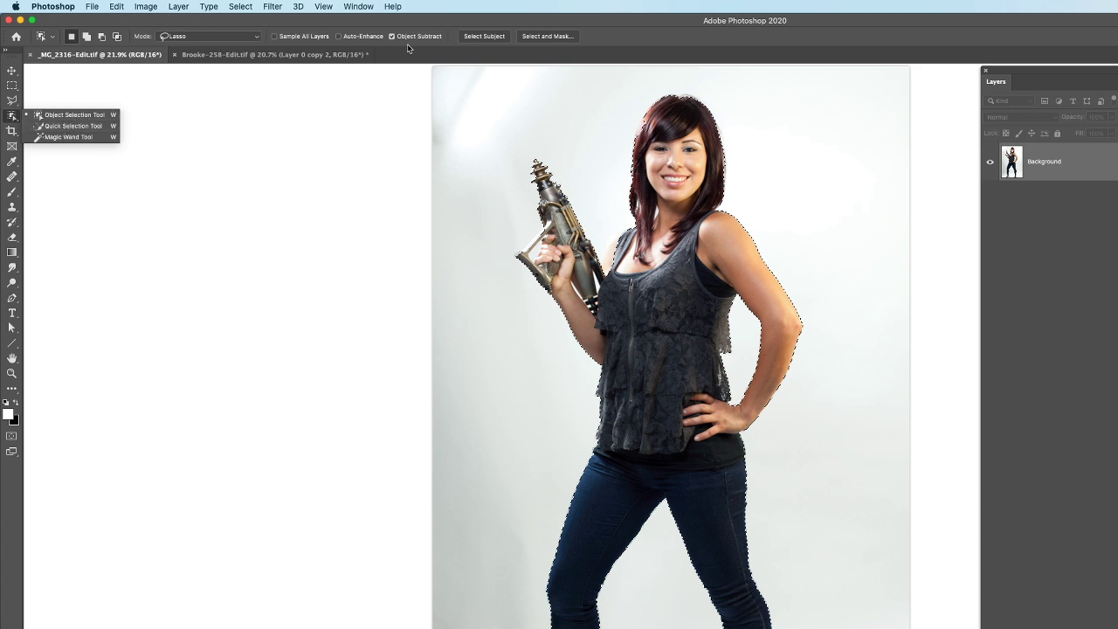
pyautogui.click(659, 20)
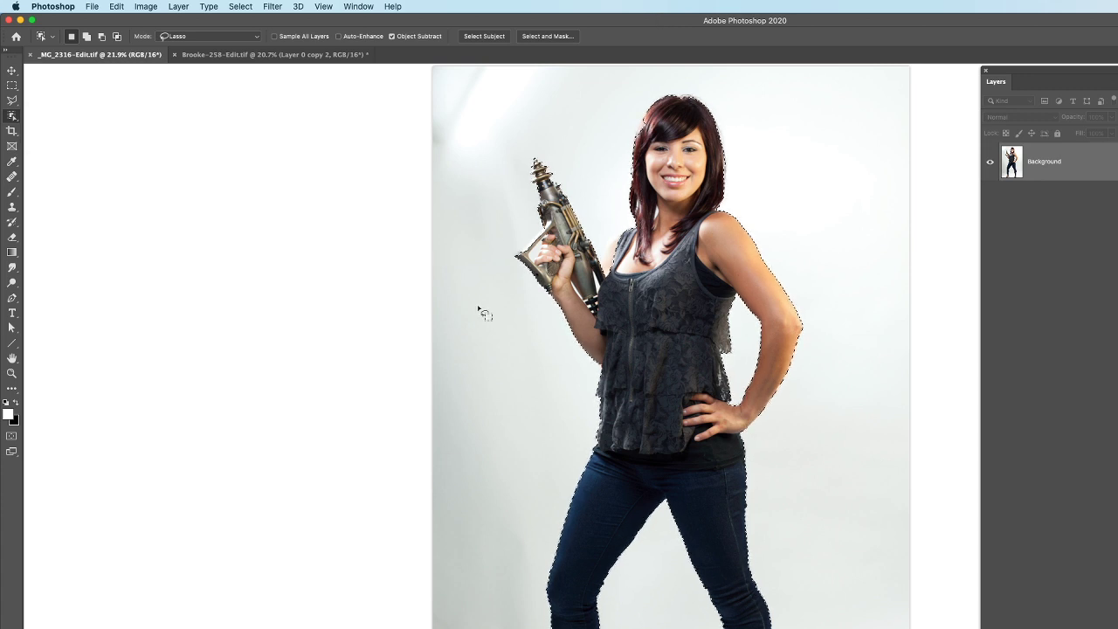
pyautogui.rightClick(11, 115)
pyautogui.click(54, 116)
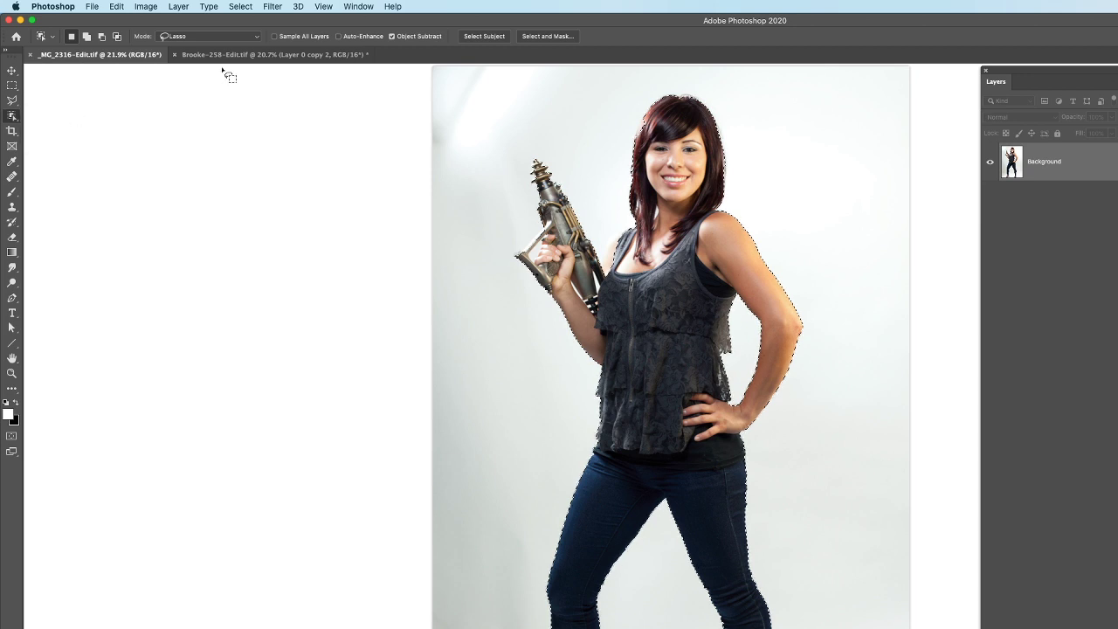
# Add the missed edge of the hair to the selection with the Object Selection tool in Lasso mode, undoing any accidental deselection
pyautogui.click(168, 38)
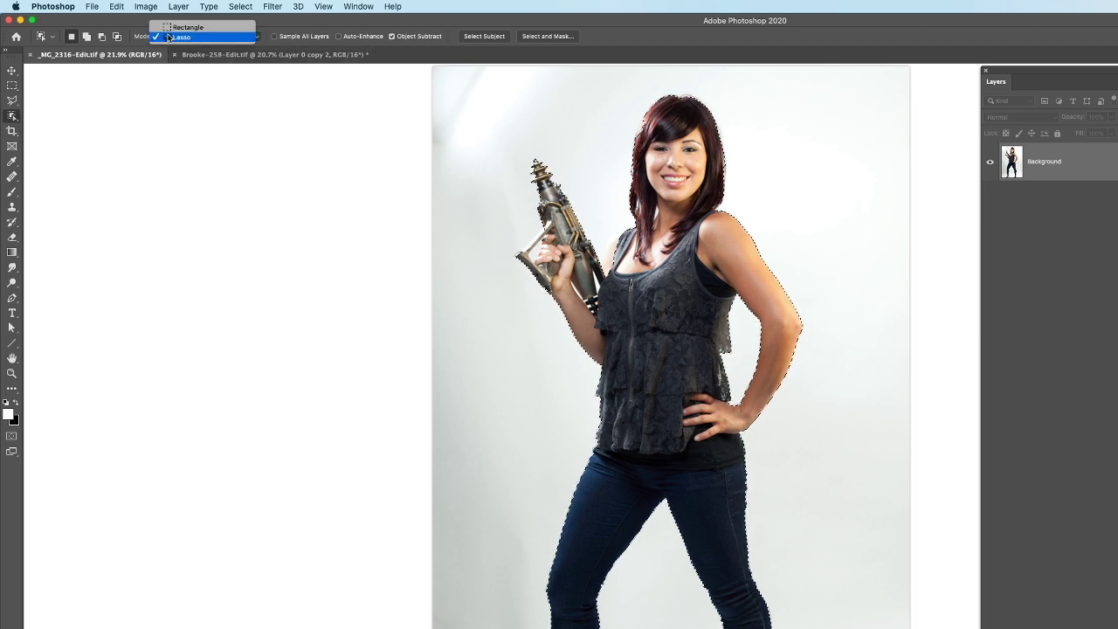
pyautogui.click(191, 37)
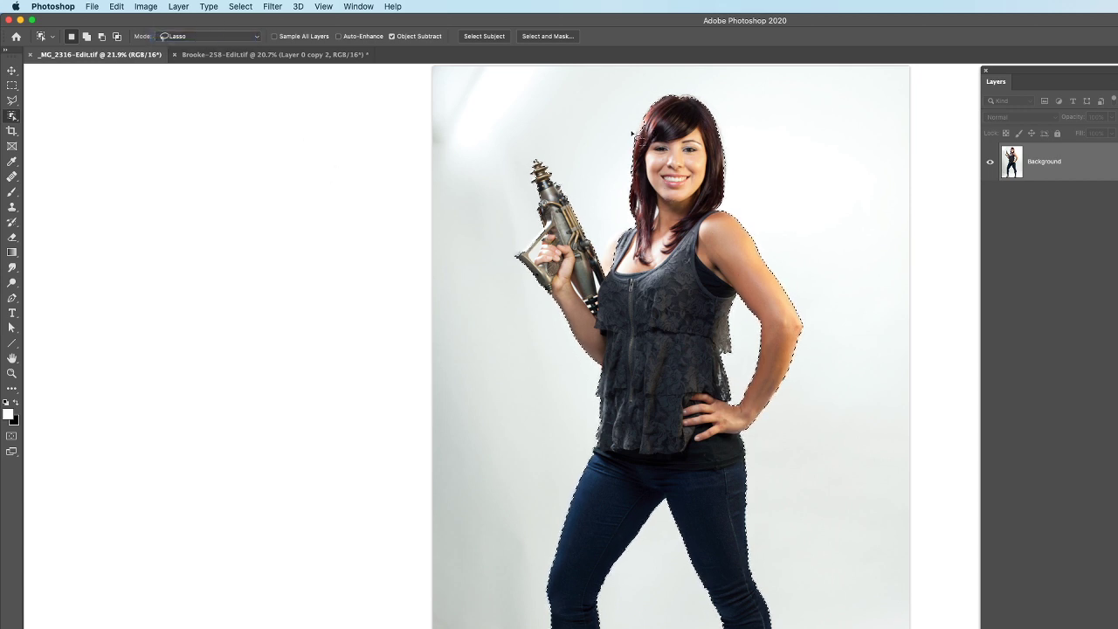
pyautogui.press('shift')
pyautogui.moveTo(651, 121)
pyautogui.mouseDown()
pyautogui.moveTo(641, 140)
pyautogui.moveTo(652, 148)
pyautogui.moveTo(665, 127)
pyautogui.moveTo(655, 117)
pyautogui.moveTo(653, 140)
pyautogui.moveTo(638, 131)
pyautogui.mouseUp()
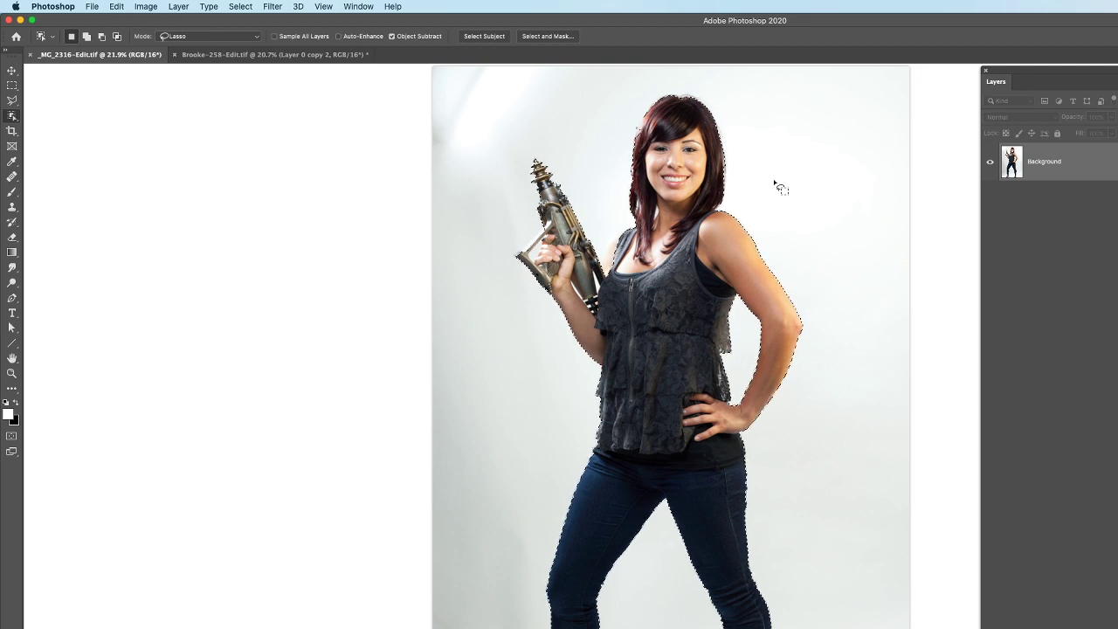
pyautogui.click(796, 291)
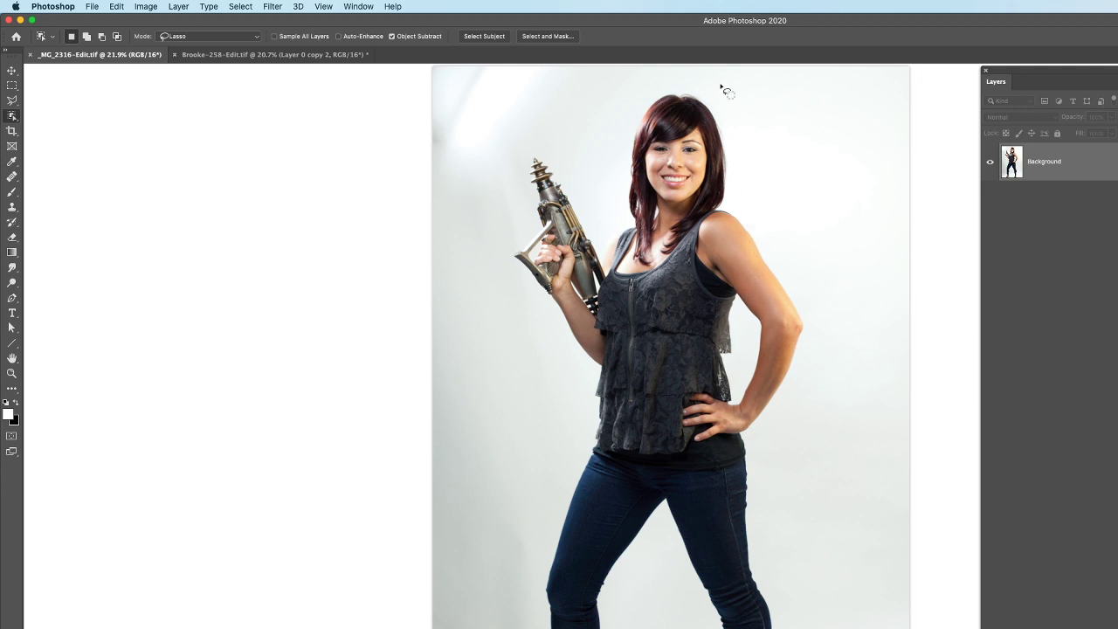
pyautogui.press('super+z')
# Add the missed area around the gun's handle to the existing selection with the Object Selection tool
pyautogui.press('shift')
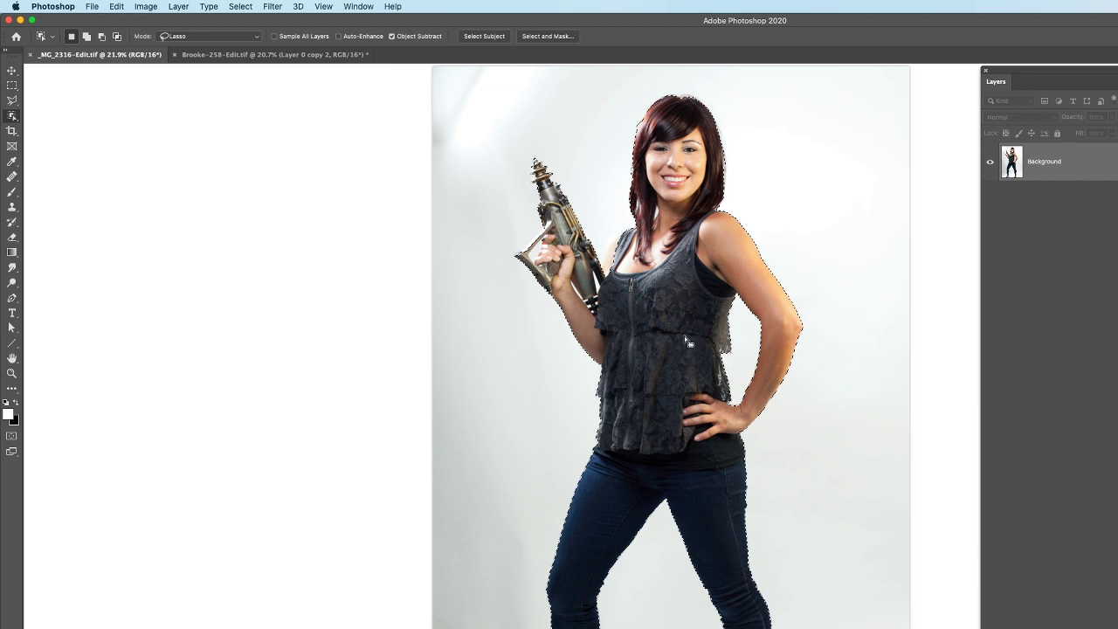
pyautogui.press('shift')
pyautogui.moveTo(521, 269); pyautogui.dragTo(517, 262)
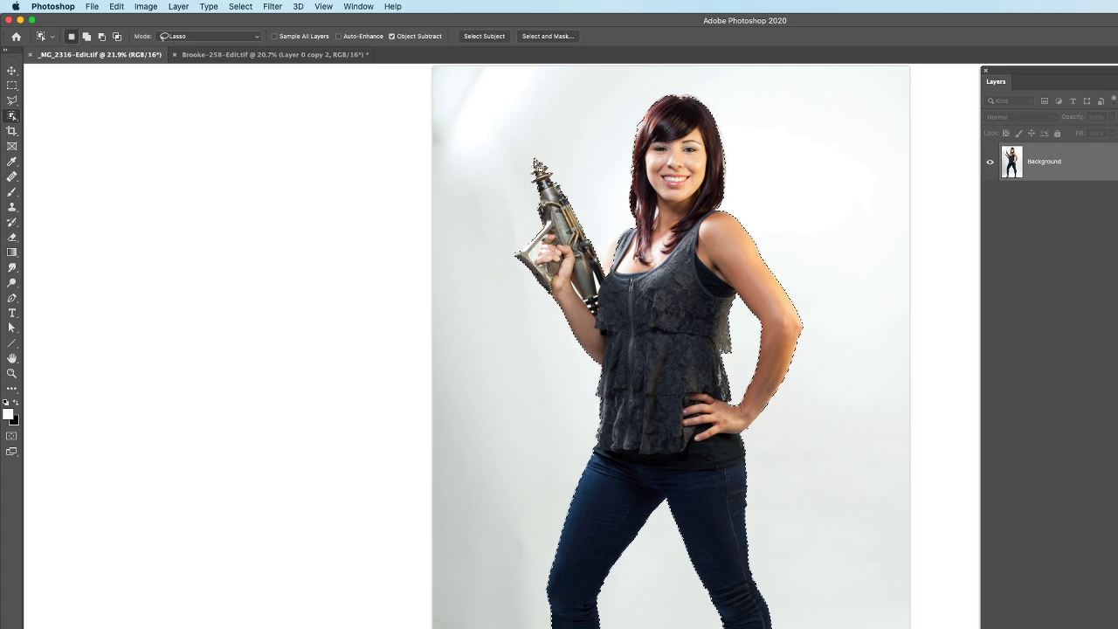
pyautogui.press('shift')
# Refine the selection in Select and Mask with the brush size reduced to 45, and output it as a new layer with a layer mask
pyautogui.click(548, 36)
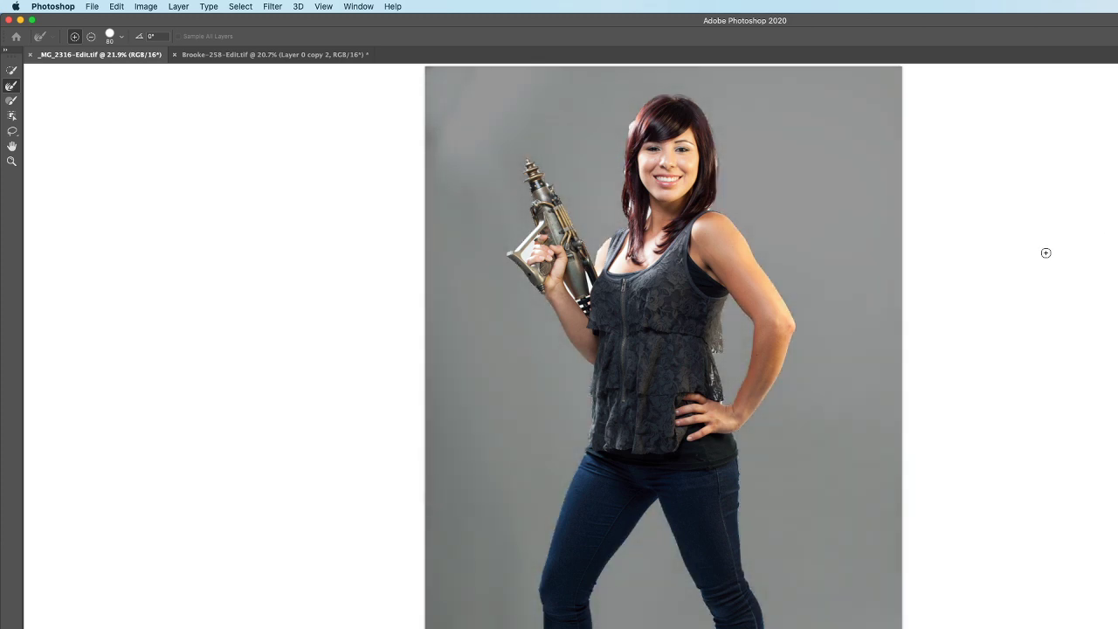
pyautogui.press('[')
pyautogui.press('[')
pyautogui.press('[')
pyautogui.press('[')
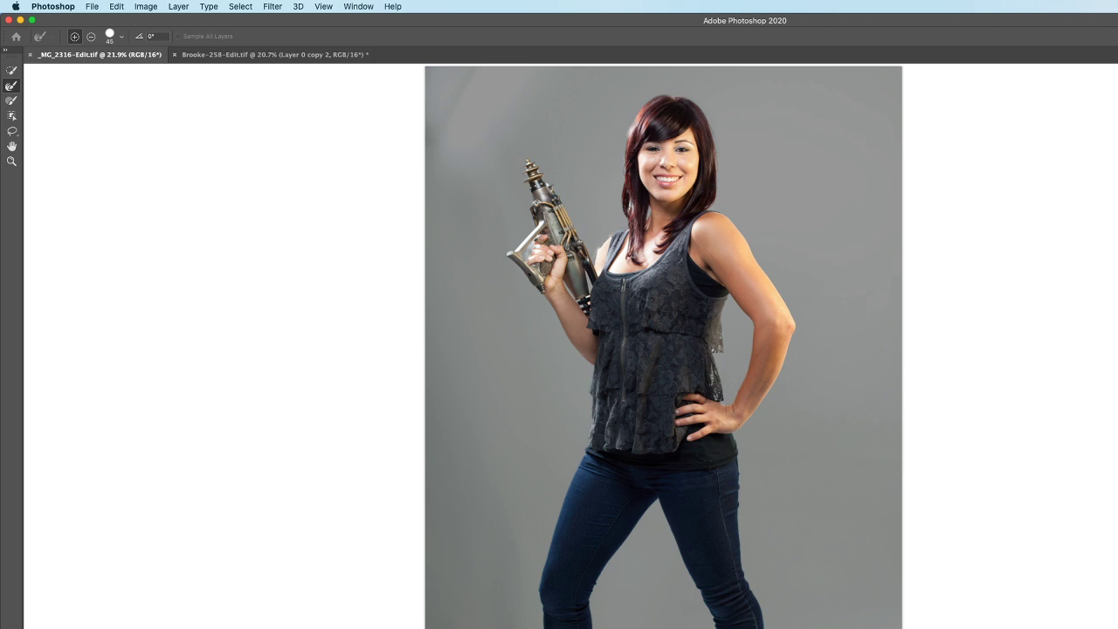
pyautogui.press('Return')
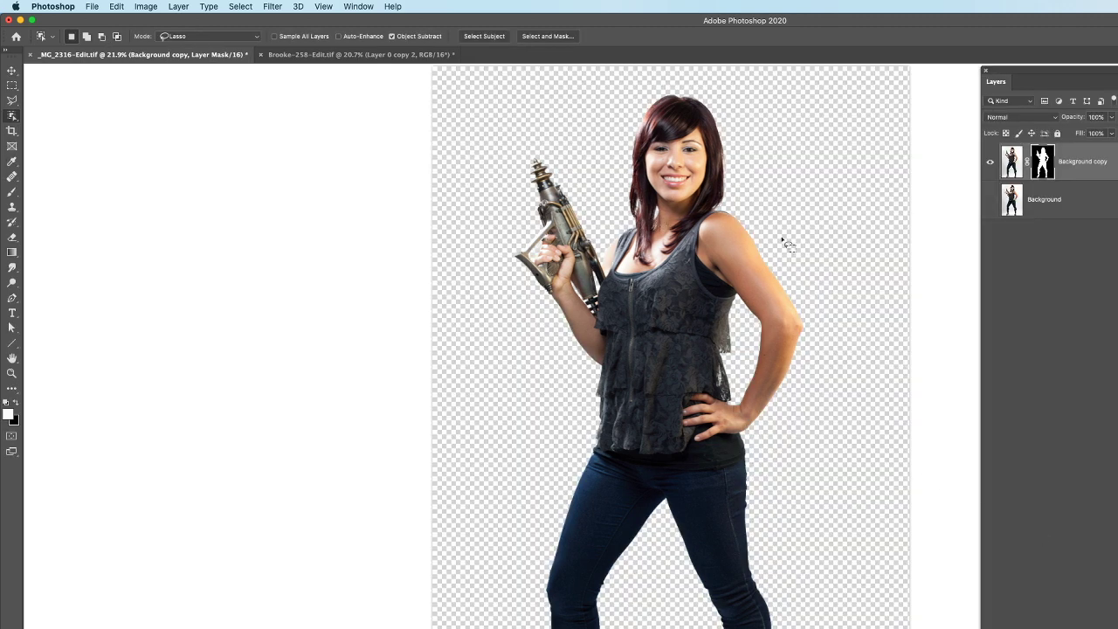
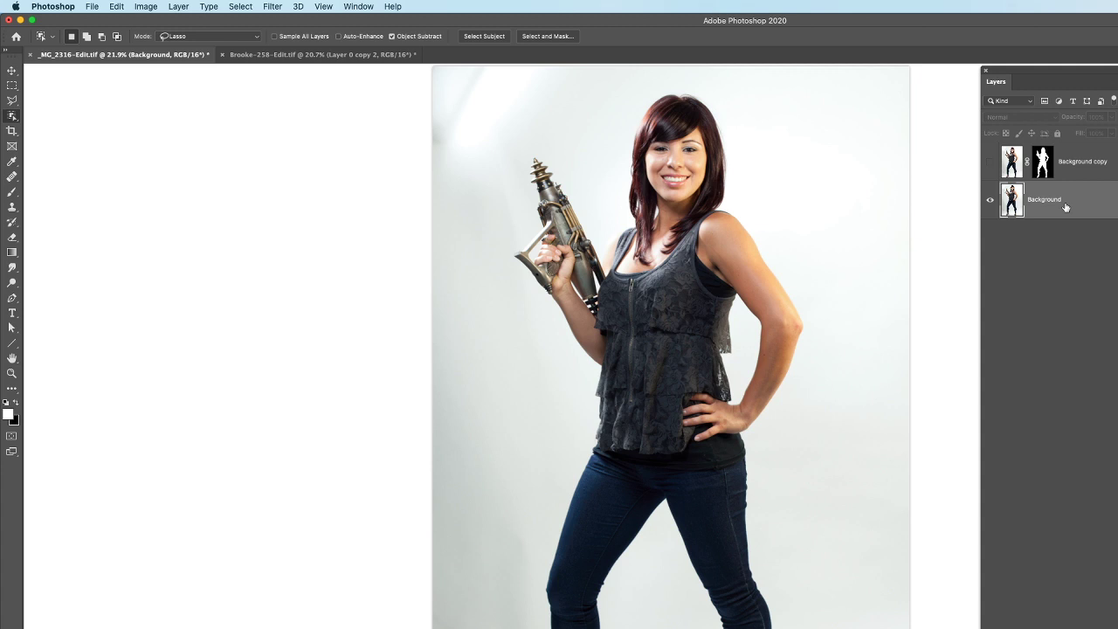
# Duplicate the Background layer and fill the copy with a diagonal linear gradient from white at the lower left to black at the upper right
pyautogui.press('super+j')
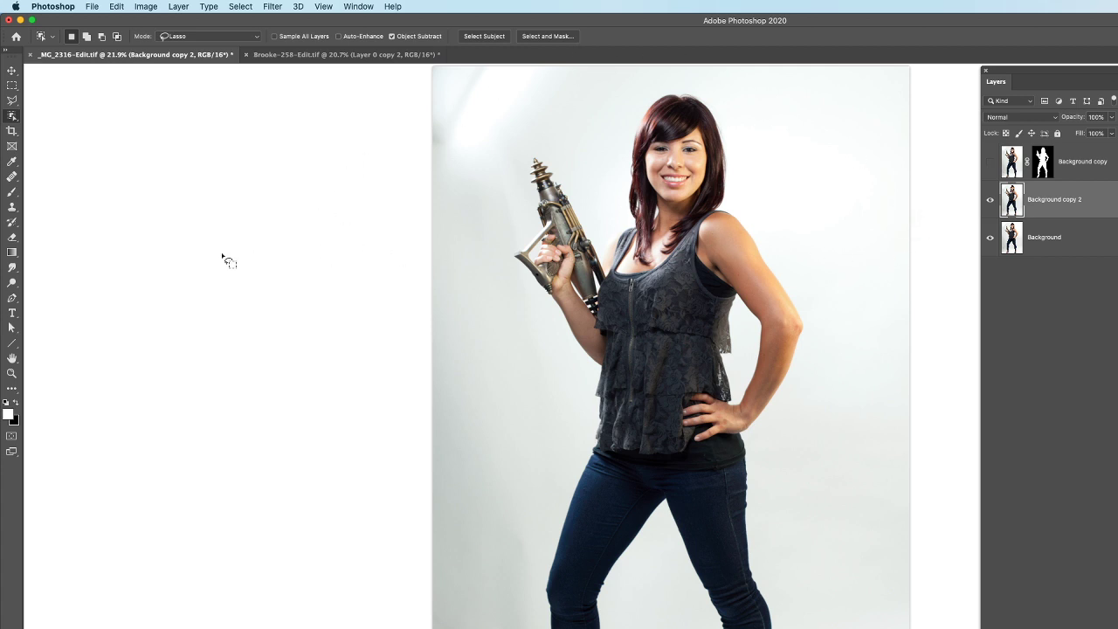
pyautogui.moveTo(11, 252); pyautogui.dragTo(55, 253)
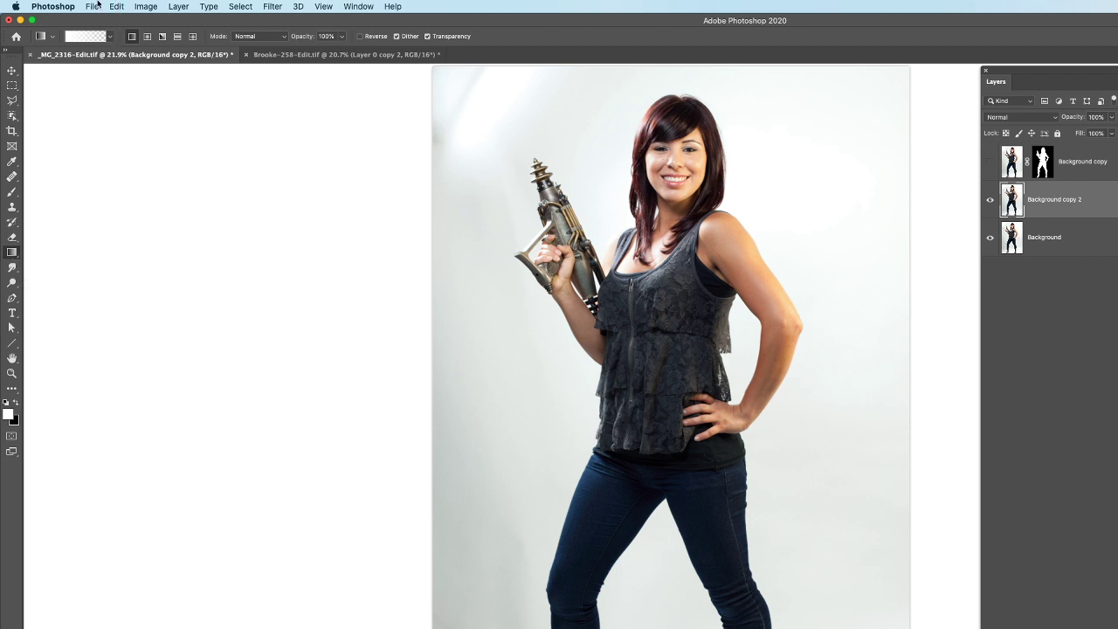
pyautogui.click(111, 37)
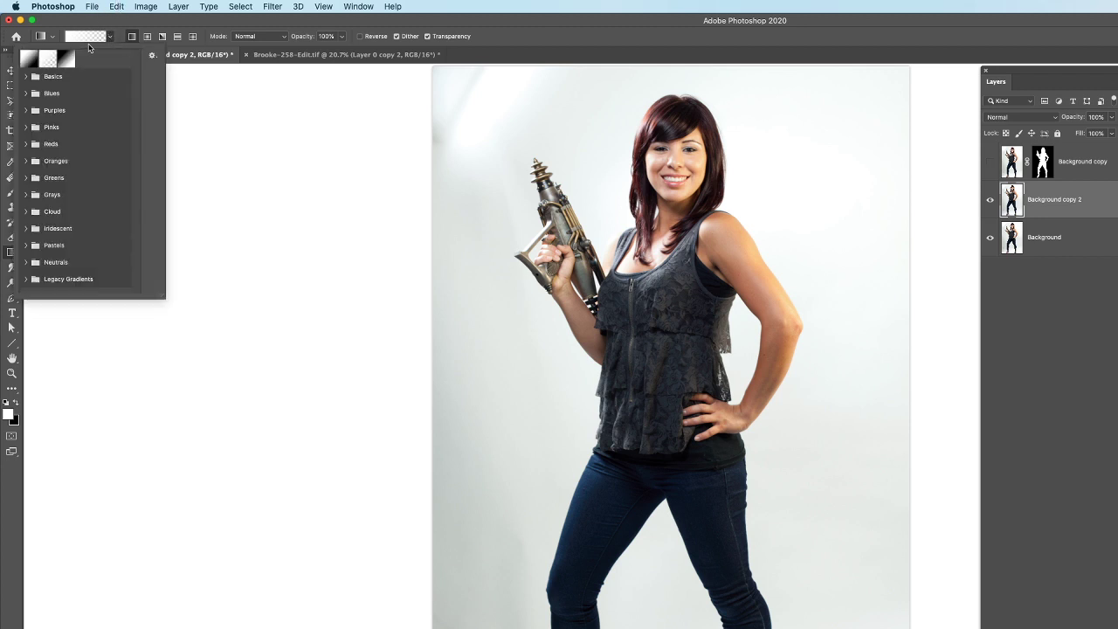
pyautogui.click(66, 57)
pyautogui.click(258, 20)
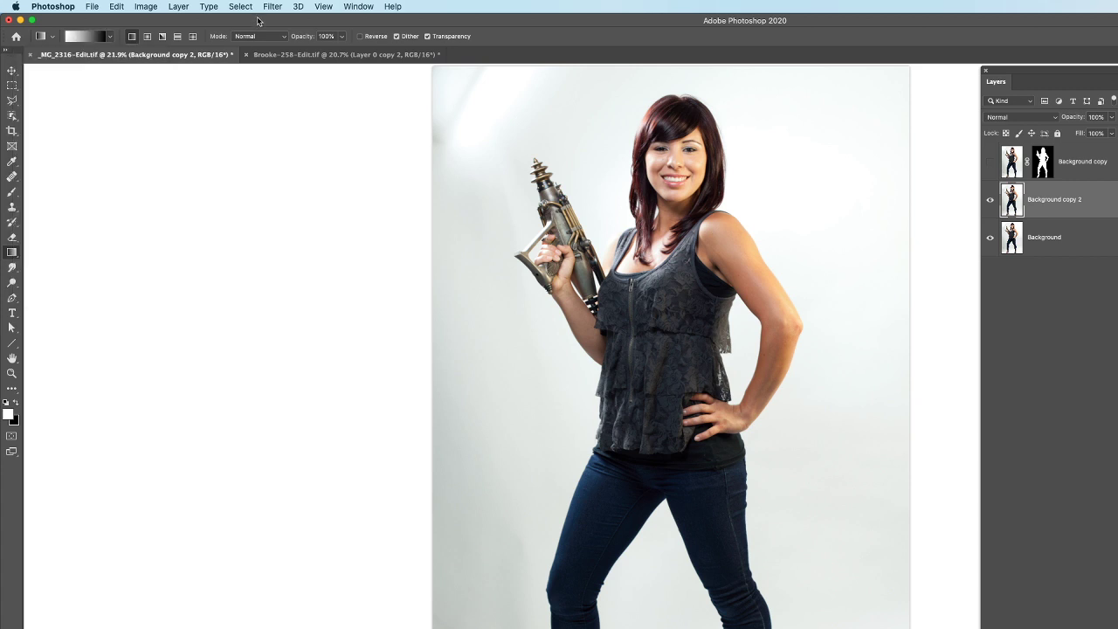
pyautogui.moveTo(337, 627); pyautogui.dragTo(1024, 312)
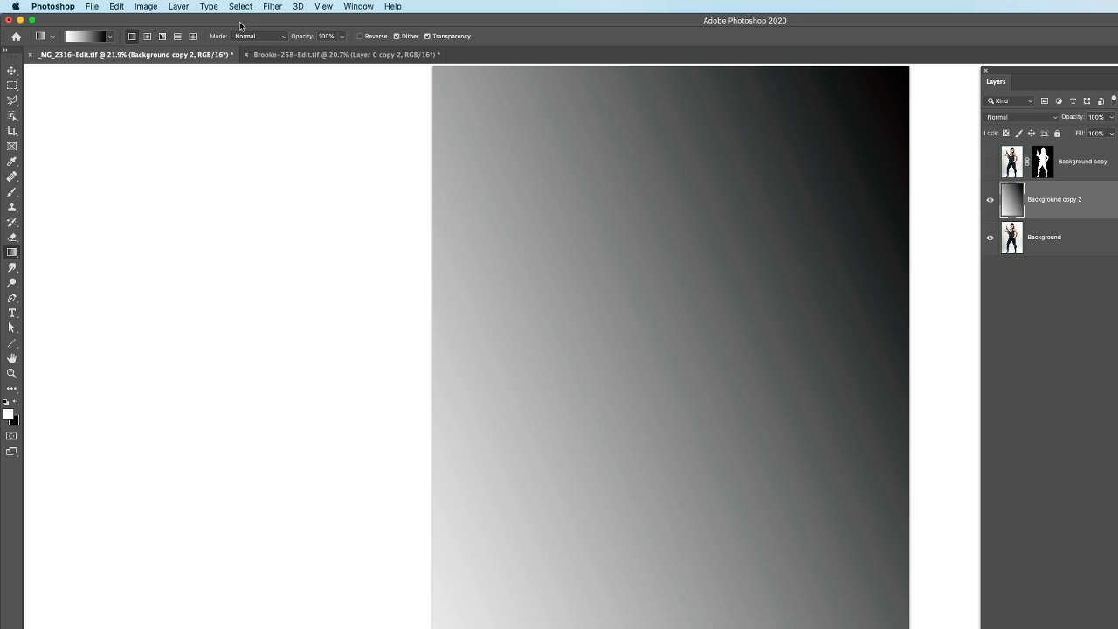
# Add foreground-to-transparent white gradients from the right edge inward on the gradient layer, and show the cutout layer above it
pyautogui.click(109, 37)
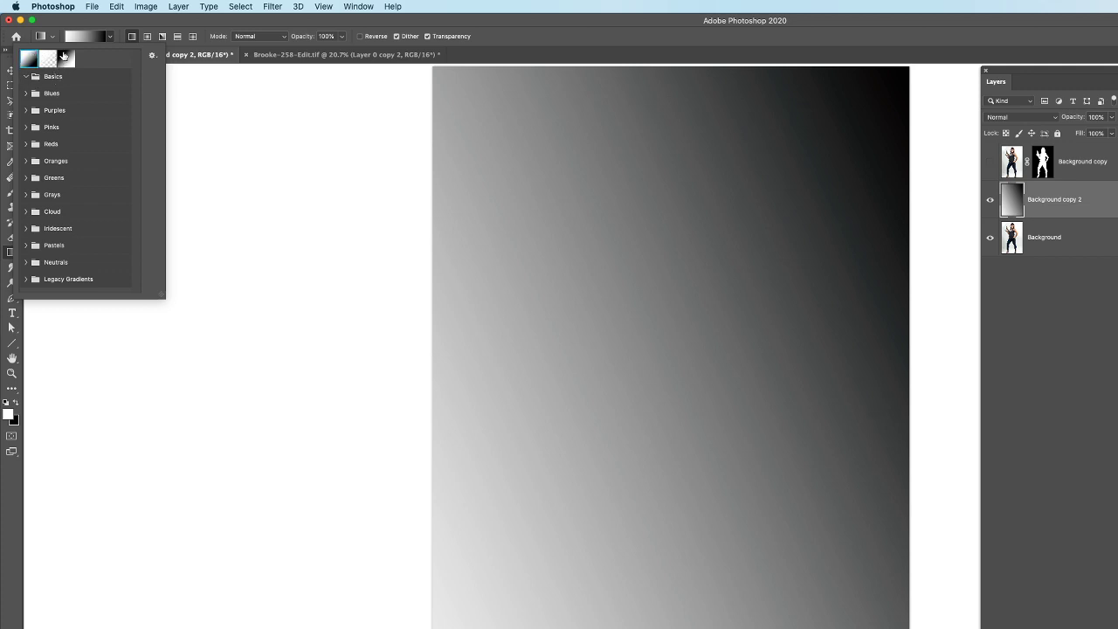
pyautogui.moveTo(66, 58); pyautogui.dragTo(64, 84)
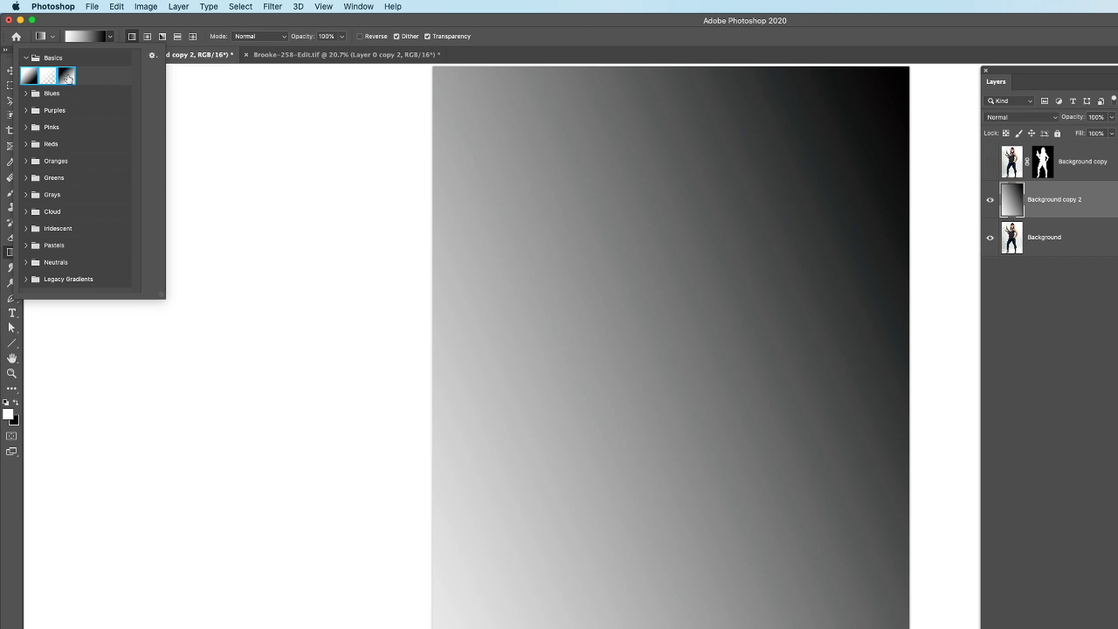
pyautogui.moveTo(68, 76); pyautogui.dragTo(70, 49)
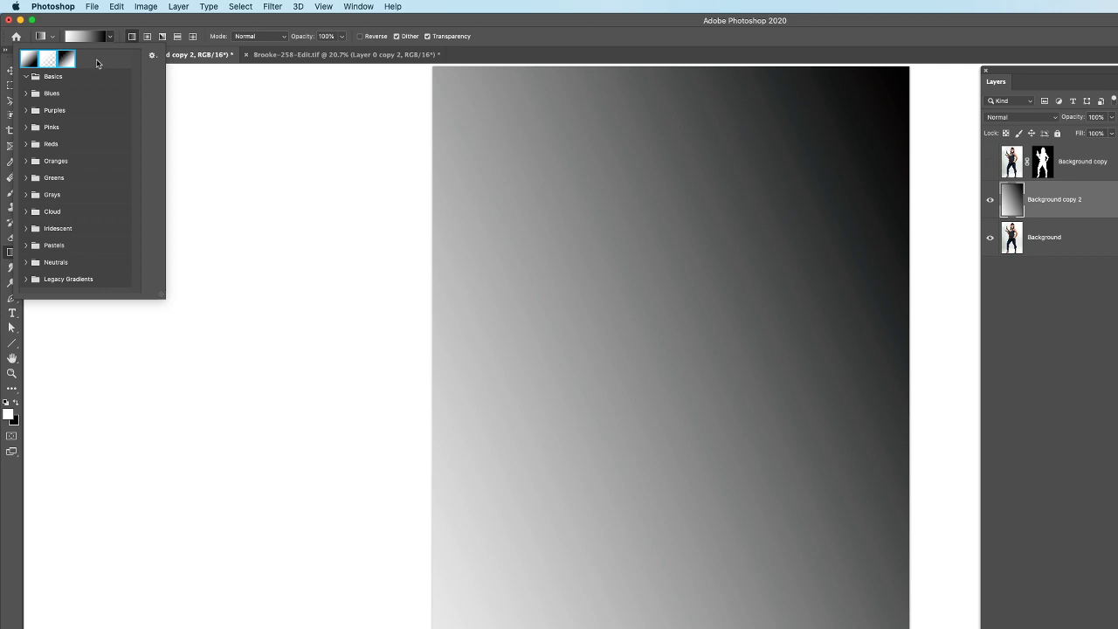
pyautogui.click(97, 63)
pyautogui.click(48, 60)
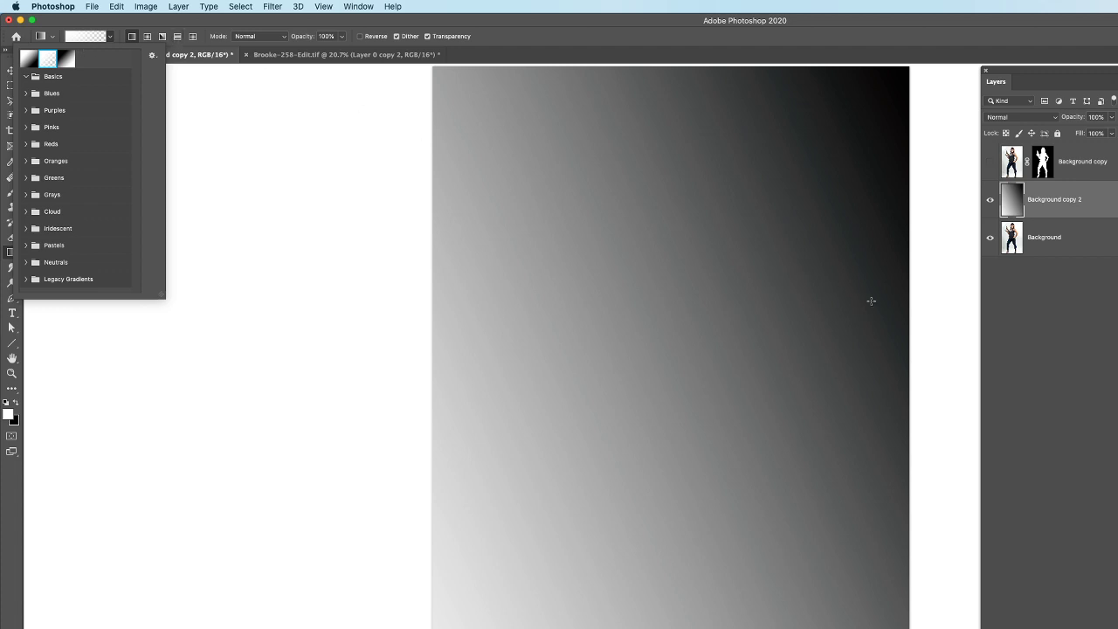
pyautogui.click(937, 258)
pyautogui.moveTo(938, 257); pyautogui.dragTo(797, 268)
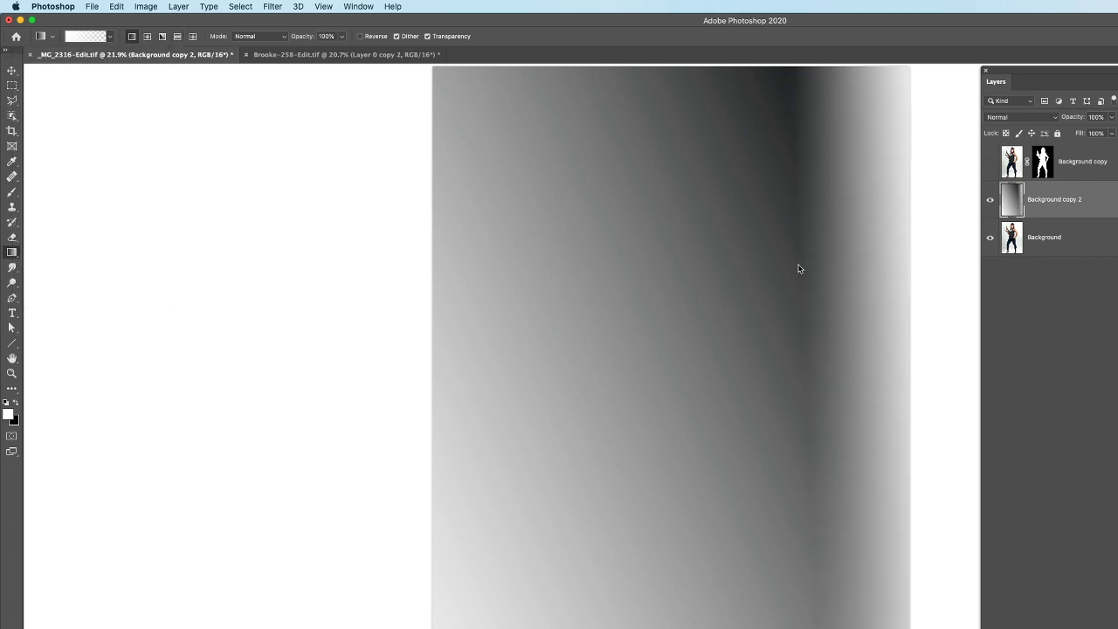
pyautogui.moveTo(923, 226); pyautogui.dragTo(668, 335)
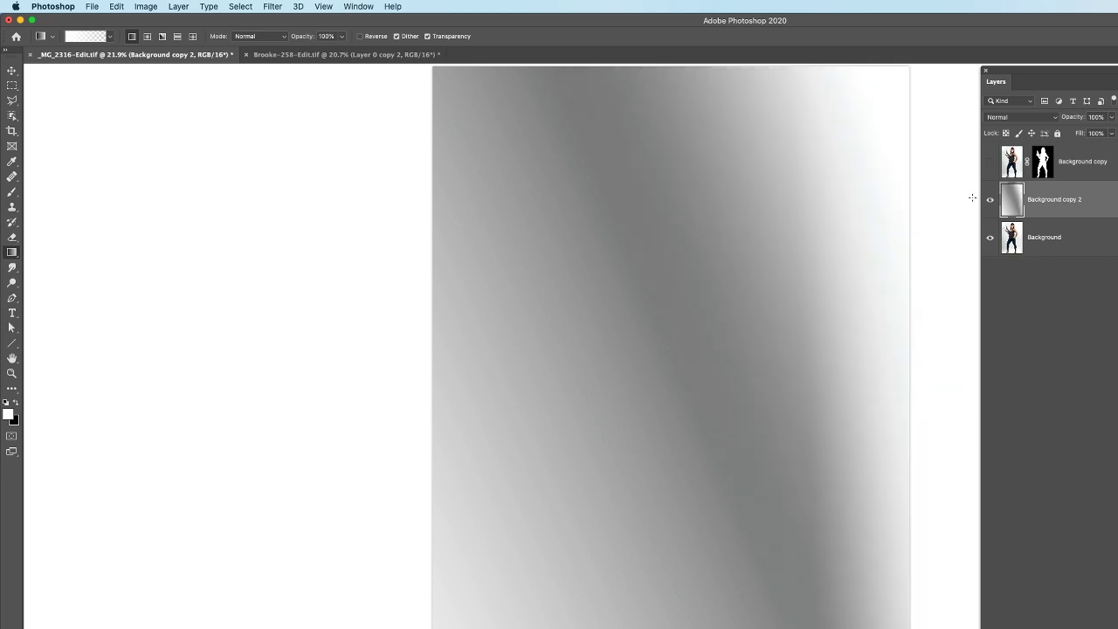
pyautogui.click(990, 162)
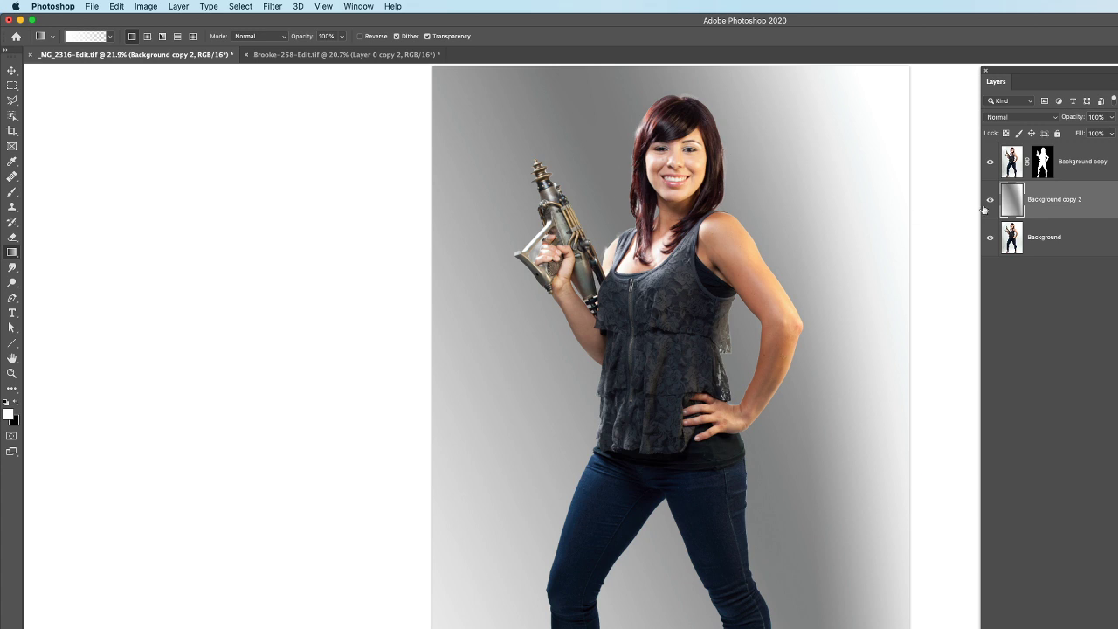
# Soften the cutout's layer mask with a 1-pixel Gaussian Blur
pyautogui.click(1043, 158)
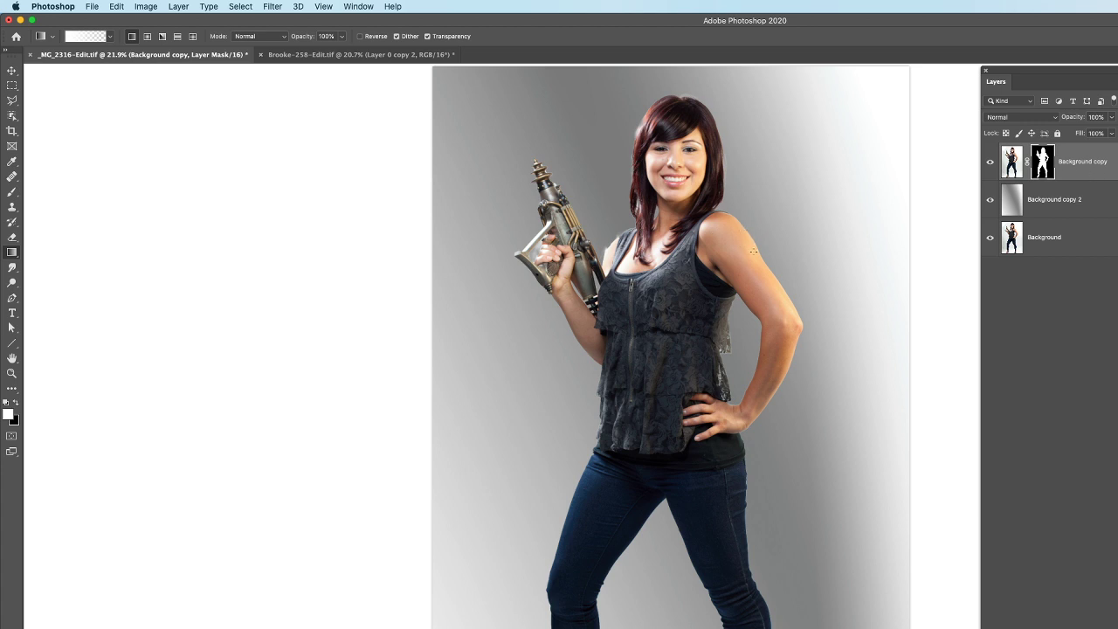
pyautogui.scroll(6, 758, 254)
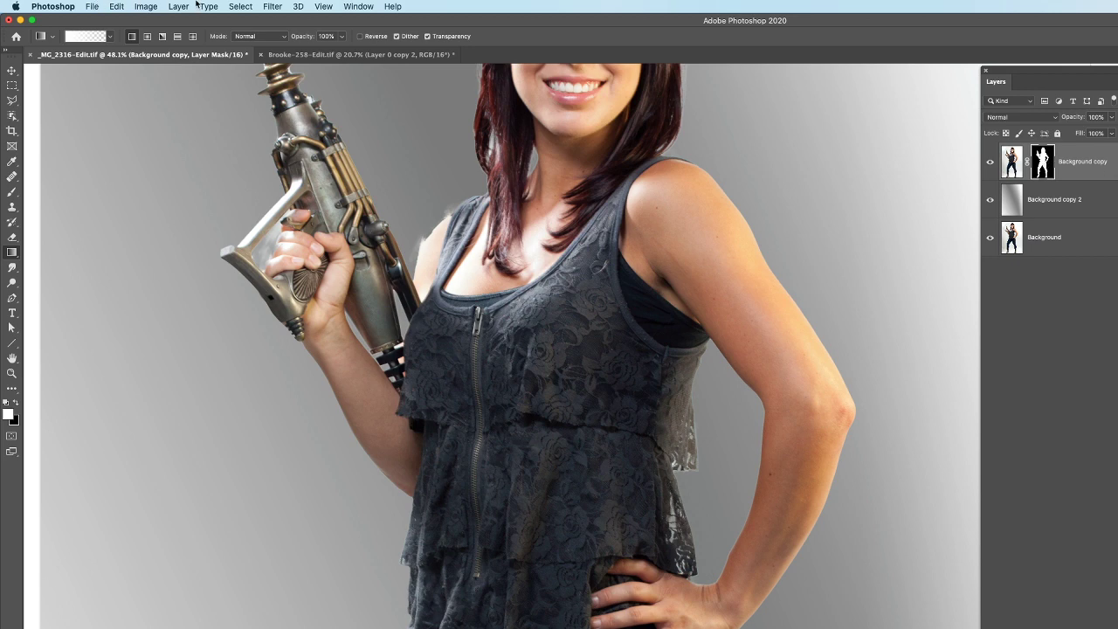
pyautogui.click(272, 6)
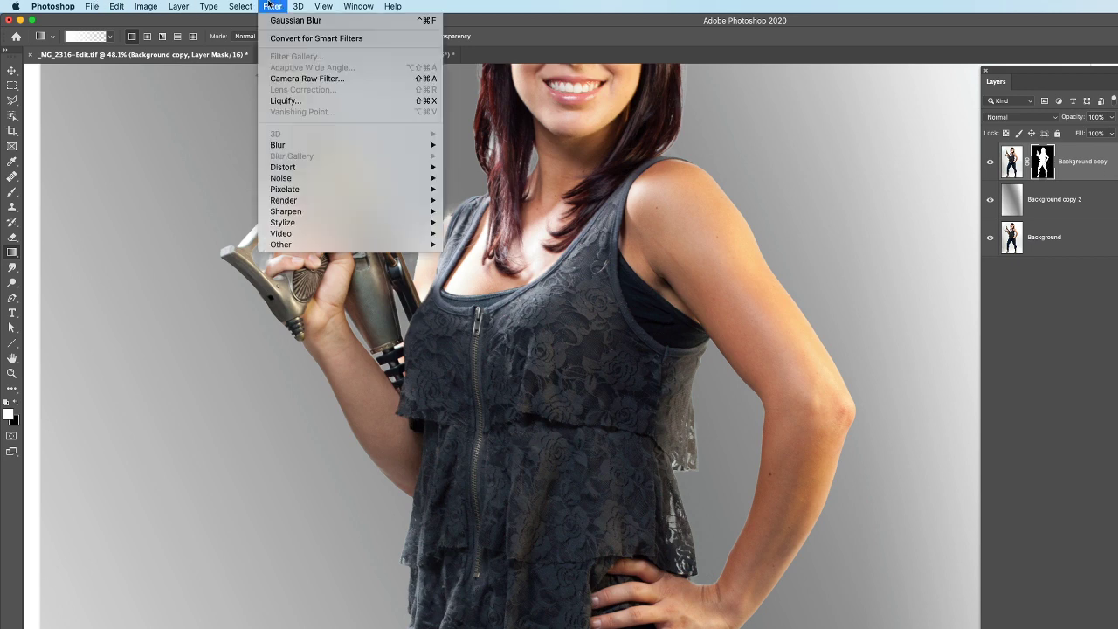
pyautogui.moveTo(303, 145)
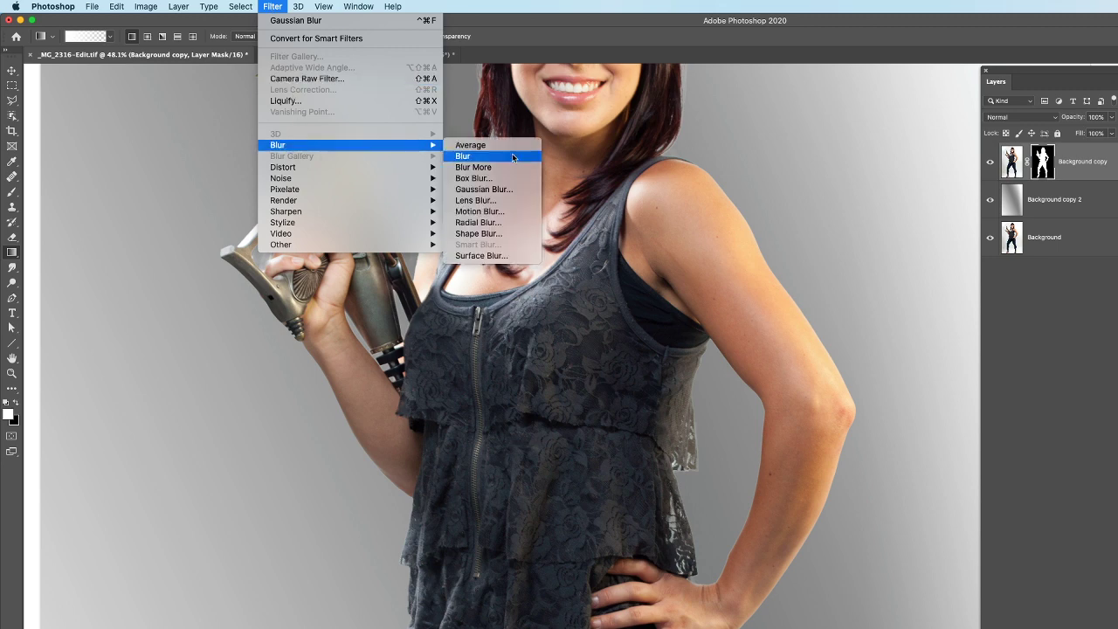
pyautogui.click(525, 189)
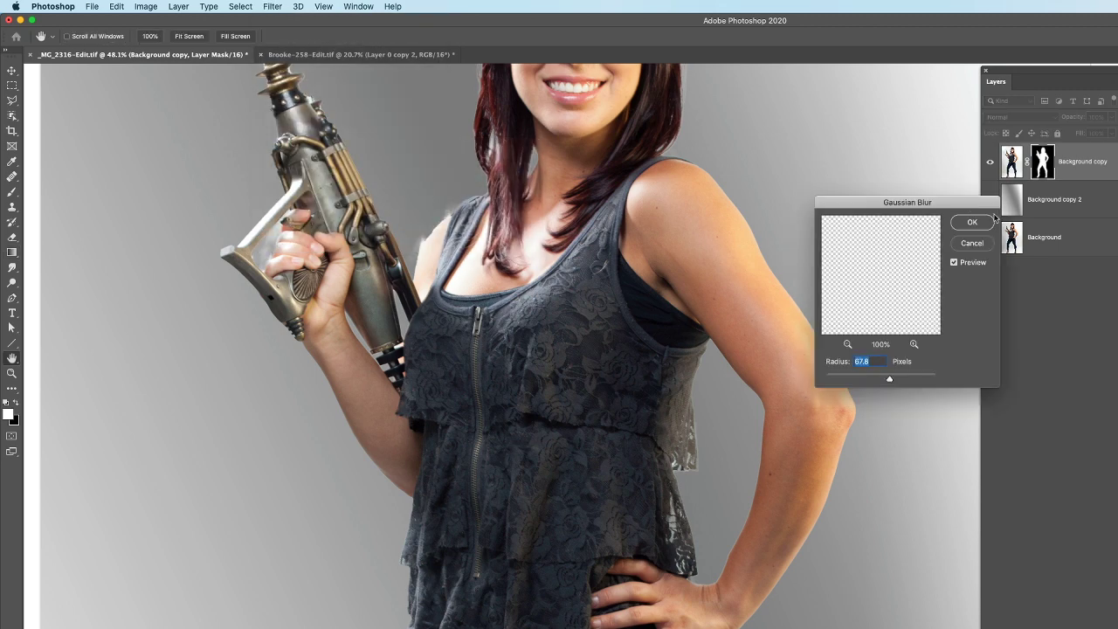
pyautogui.moveTo(889, 372); pyautogui.dragTo(819, 382)
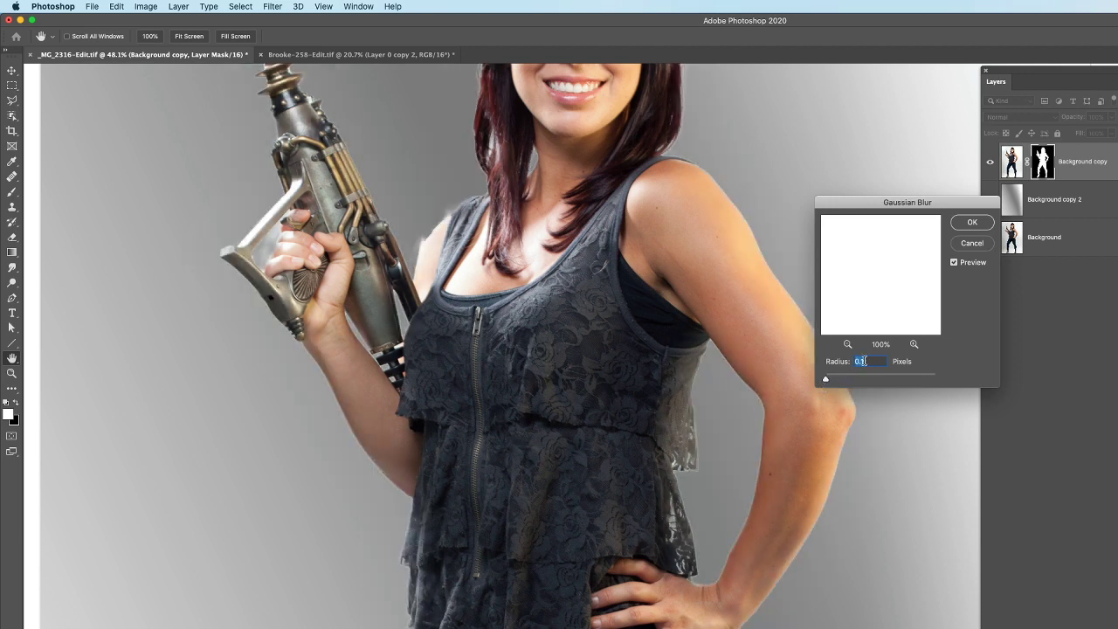
pyautogui.write('1')
pyautogui.click(970, 223)
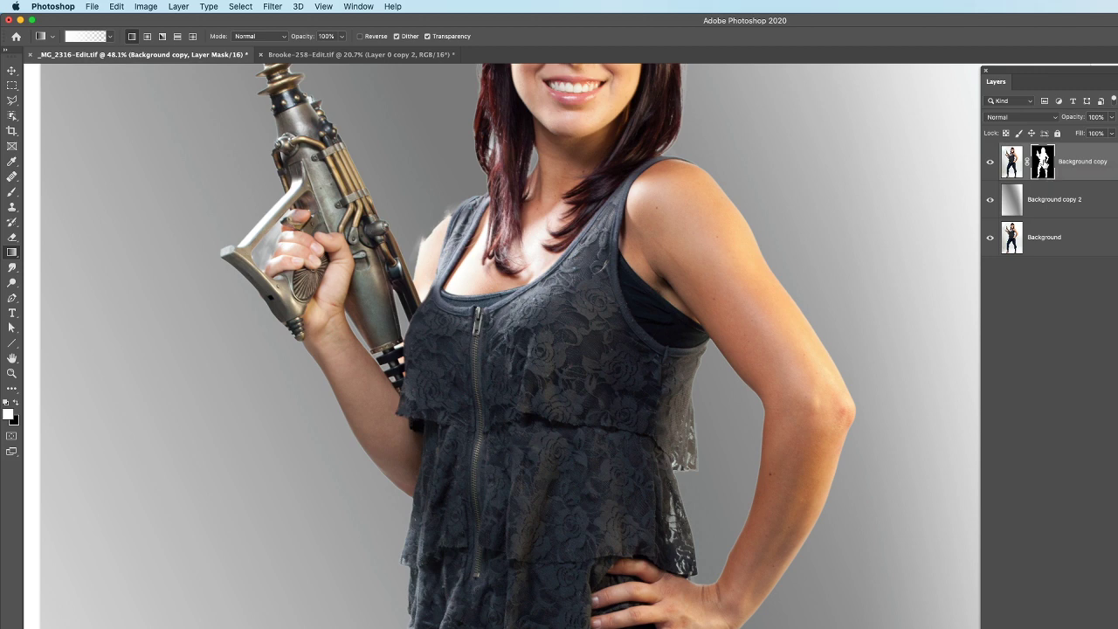
# Tighten the mask's edge with Levels, setting the black input level to 222
pyautogui.press('super+l')
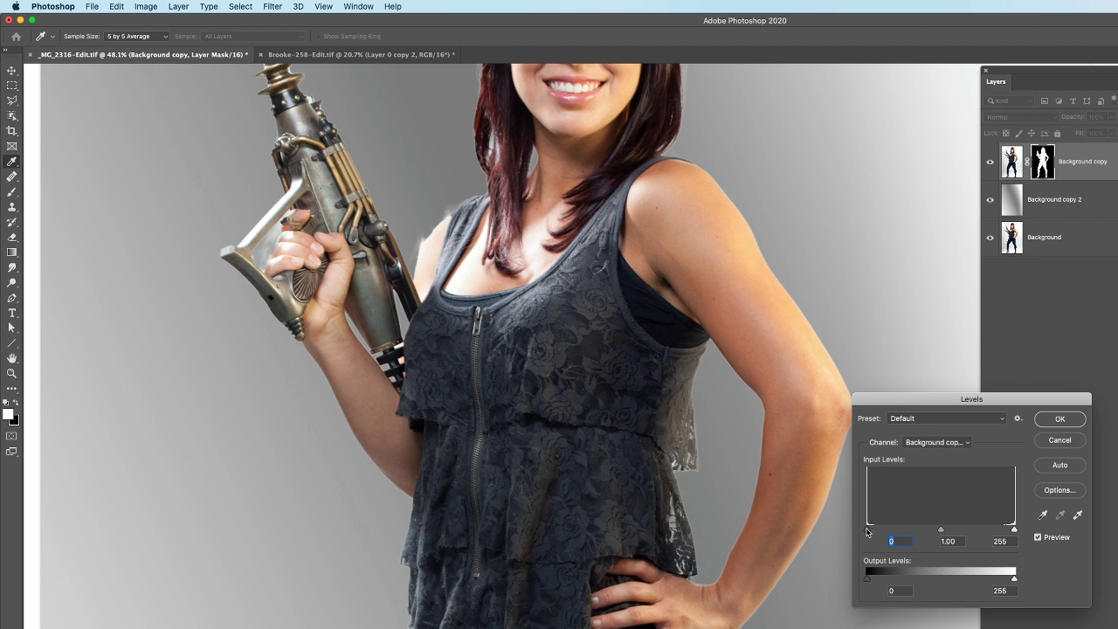
pyautogui.moveTo(868, 529); pyautogui.dragTo(995, 530)
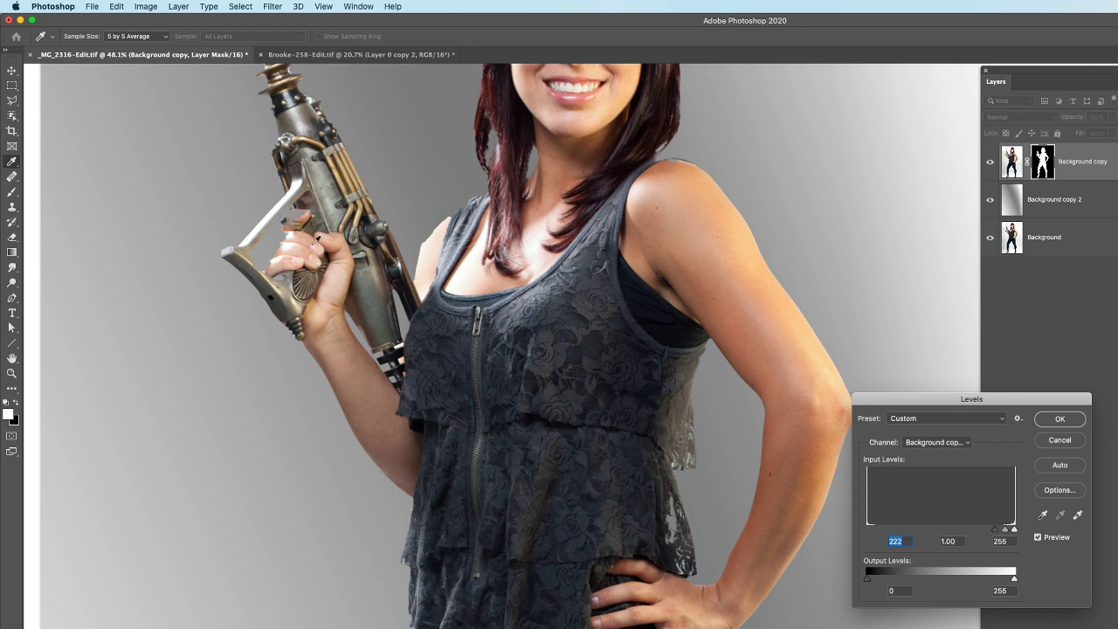
pyautogui.click(1048, 421)
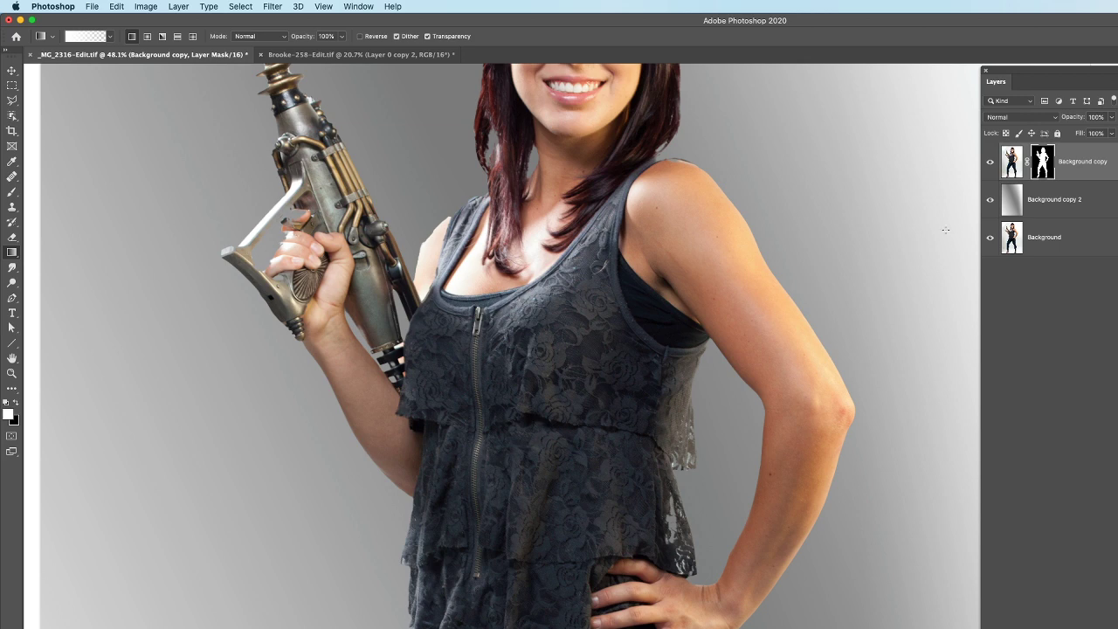
# Switch to the Brush tool and choose the Soft Round brush preset
pyautogui.press('b')
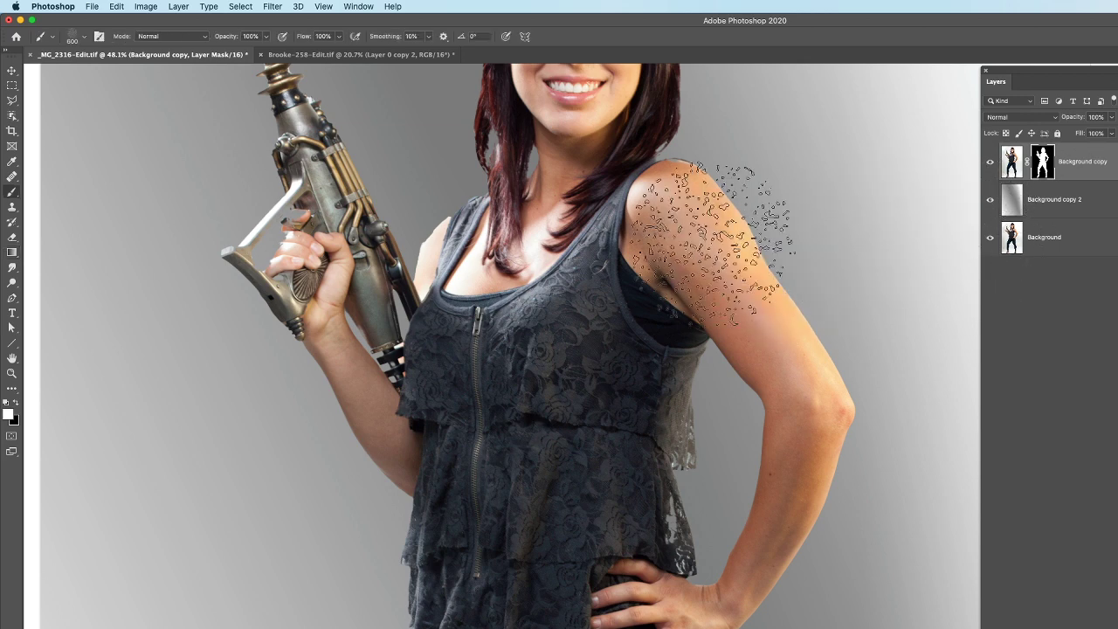
pyautogui.click(82, 38)
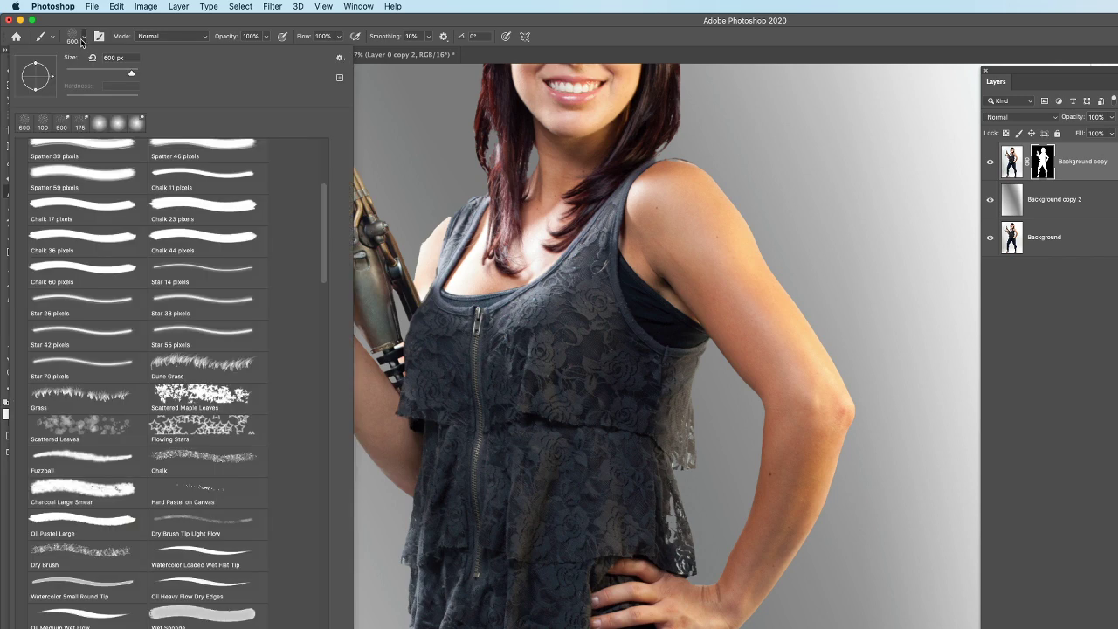
pyautogui.moveTo(323, 202); pyautogui.dragTo(325, 120)
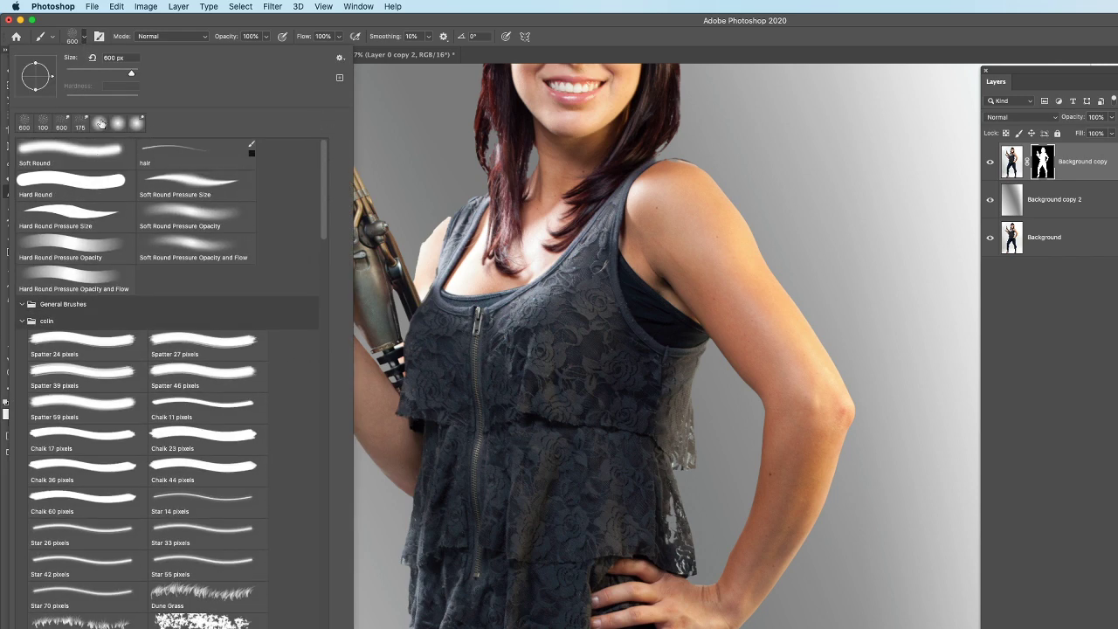
pyautogui.click(87, 150)
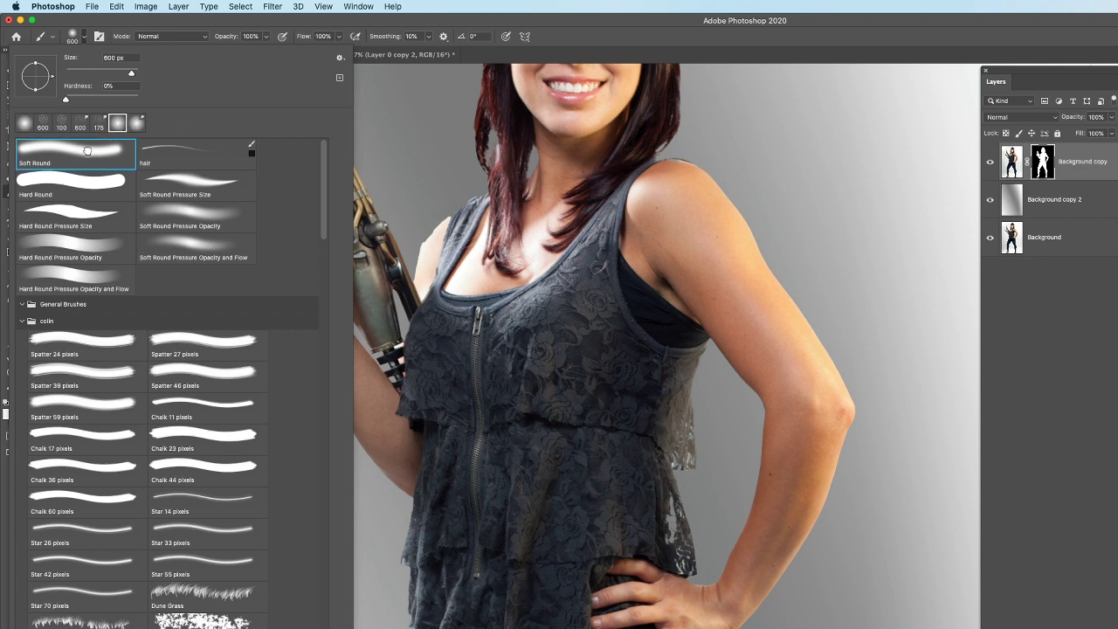
pyautogui.click(599, 21)
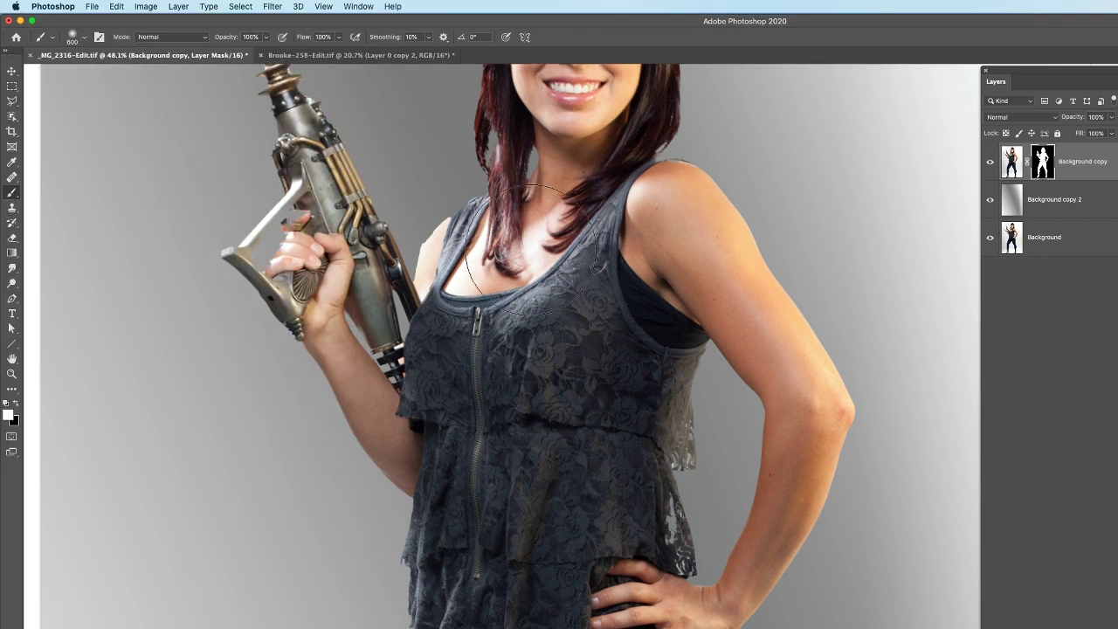
# Paint black on the mask with a 45 px brush along the shoulder edge behind the gun
pyautogui.press('[')
pyautogui.press('[')
pyautogui.press('[')
pyautogui.press('[')
pyautogui.press('[')
pyautogui.press('[')
pyautogui.press('[')
pyautogui.press('[')
pyautogui.press('[')
pyautogui.press('[')
pyautogui.press('[')
pyautogui.press('[')
pyautogui.press('[')
pyautogui.press('[')
pyautogui.press('[')
pyautogui.press('x')
pyautogui.moveTo(414, 239); pyautogui.dragTo(439, 209)
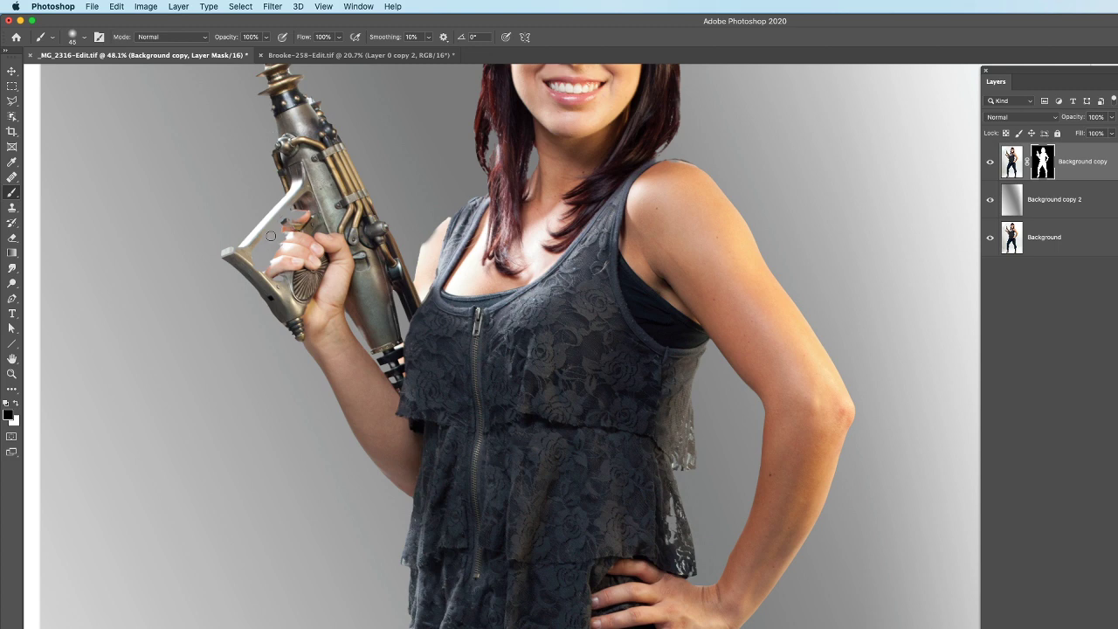
# Paint white on the mask with a 25 px brush to restore the shoulder and arm edge beside the gun
pyautogui.press('x')
pyautogui.press('[')
pyautogui.press('[')
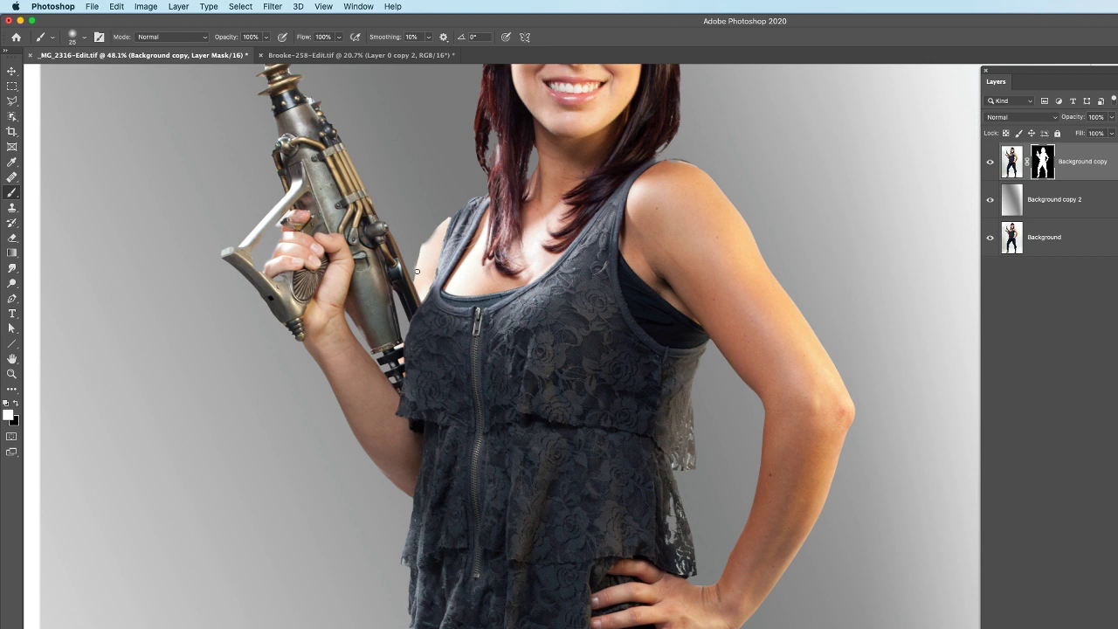
pyautogui.moveTo(431, 236); pyautogui.dragTo(445, 225)
pyautogui.moveTo(408, 335); pyautogui.dragTo(419, 283)
# Increase the brush hardness and paint white on the mask to restore the missing hair edges on both sides of the head
pyautogui.click(84, 37)
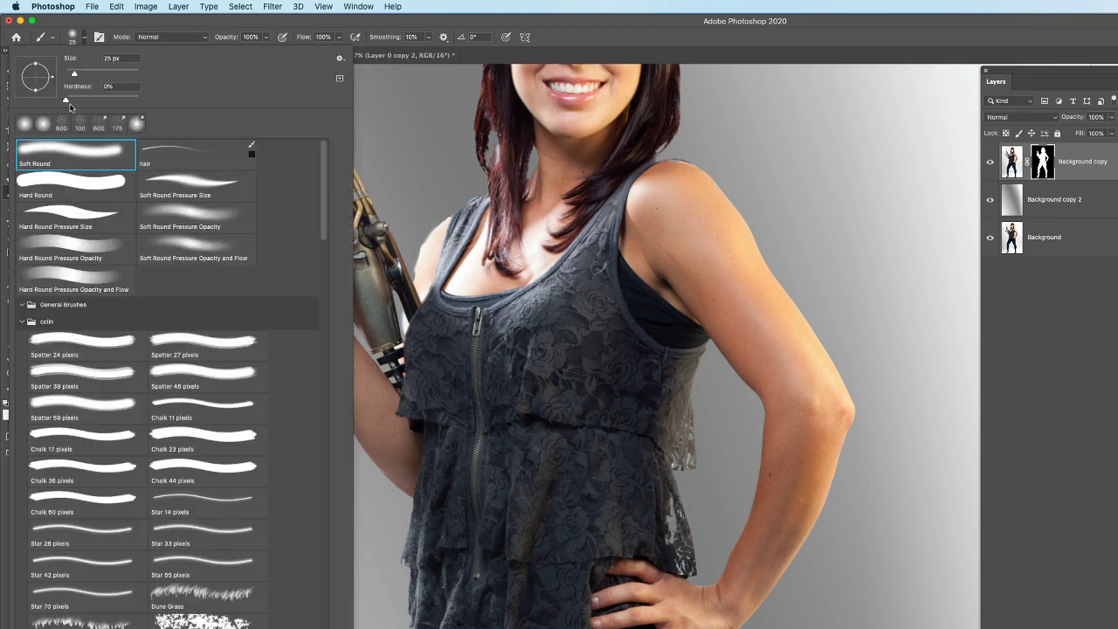
pyautogui.moveTo(65, 99); pyautogui.dragTo(126, 98)
pyautogui.press('Return')
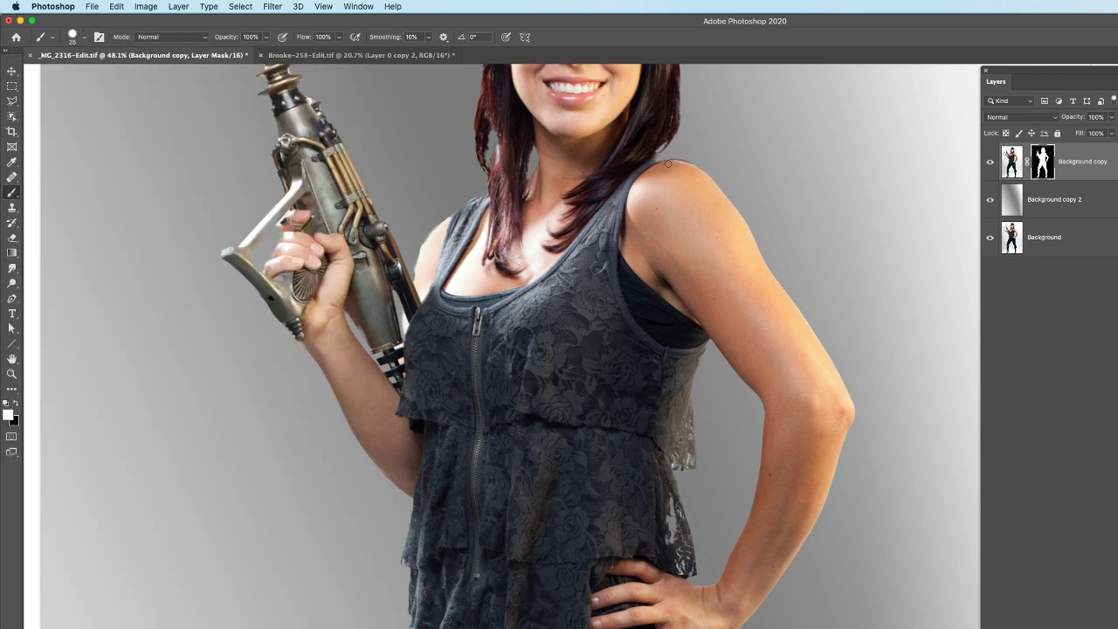
pyautogui.moveTo(704, 402); pyautogui.dragTo(765, 188)
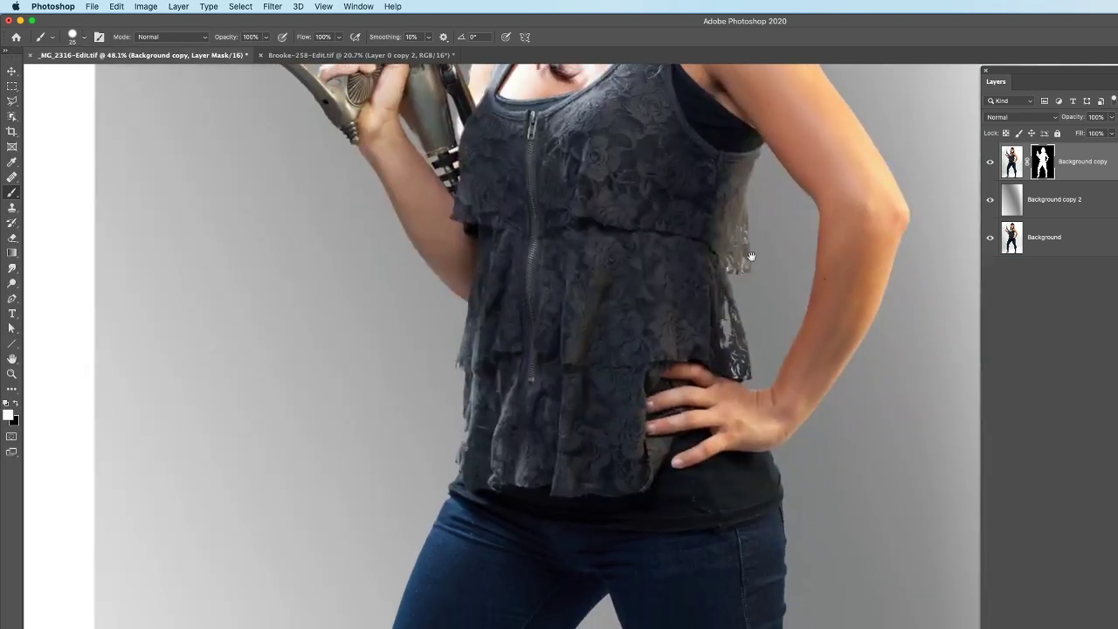
pyautogui.moveTo(680, 405); pyautogui.dragTo(720, 131)
pyautogui.moveTo(725, 249); pyautogui.dragTo(748, 282)
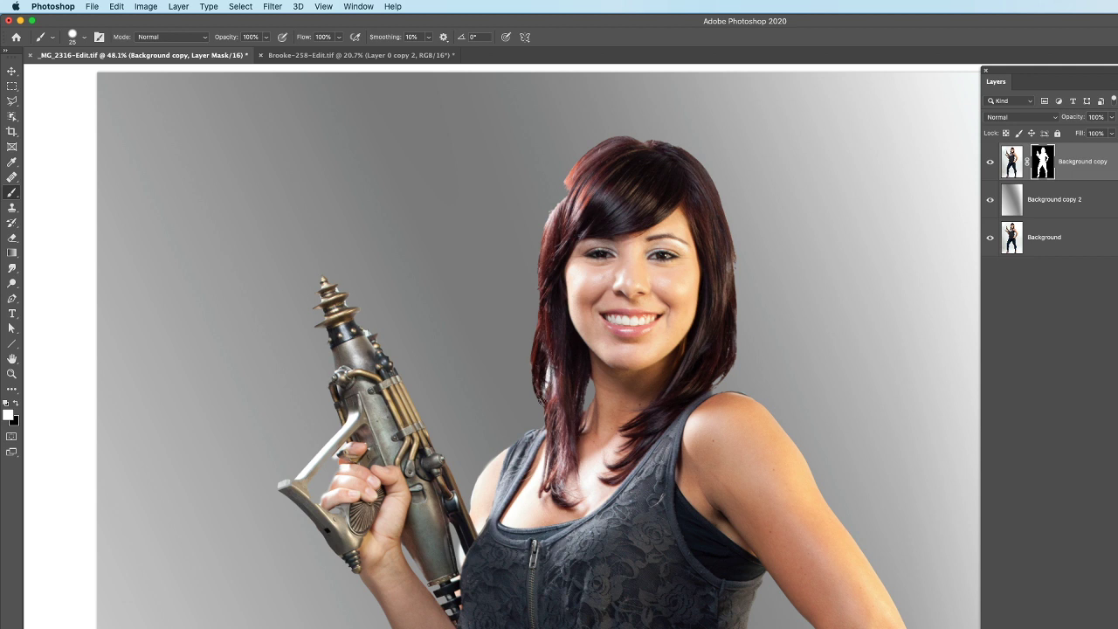
pyautogui.moveTo(571, 203); pyautogui.dragTo(548, 221)
pyautogui.moveTo(733, 273)
pyautogui.mouseDown()
pyautogui.moveTo(730, 354)
pyautogui.moveTo(707, 373)
pyautogui.mouseUp()
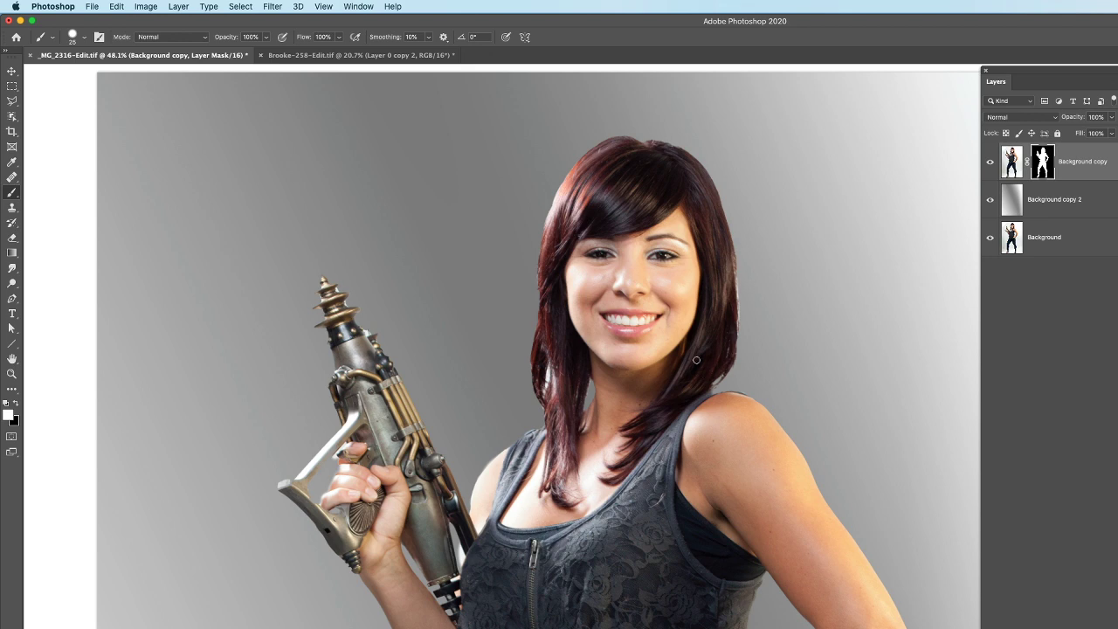
pyautogui.scroll(-5, 696, 360)
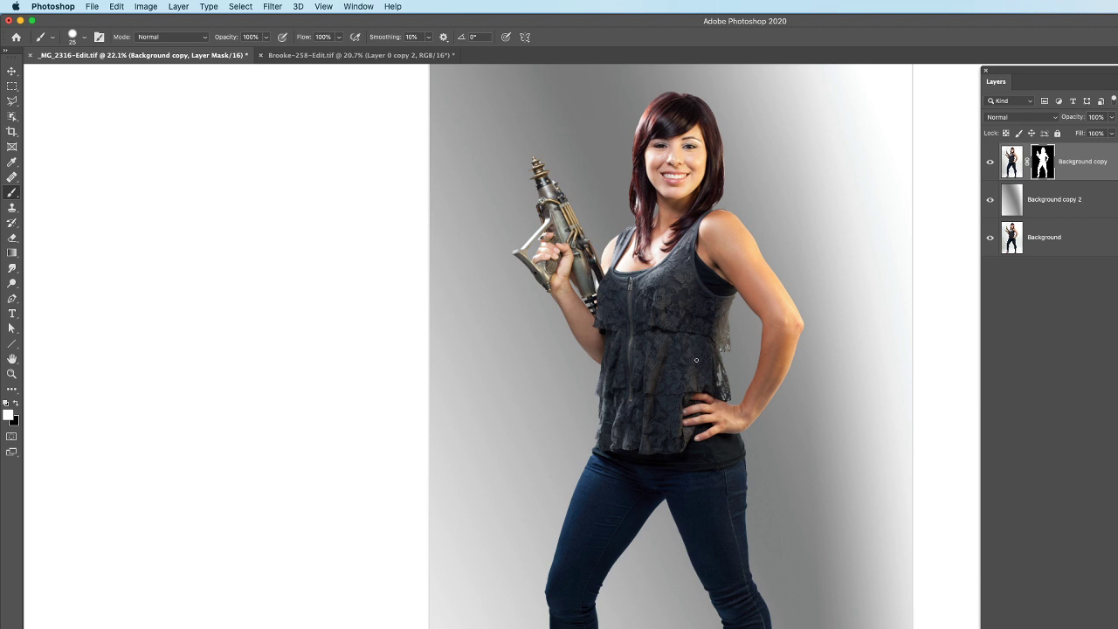
# Create a new empty layer above the masked cutout and fit the image to the view
pyautogui.press(']')
pyautogui.press('super+2')
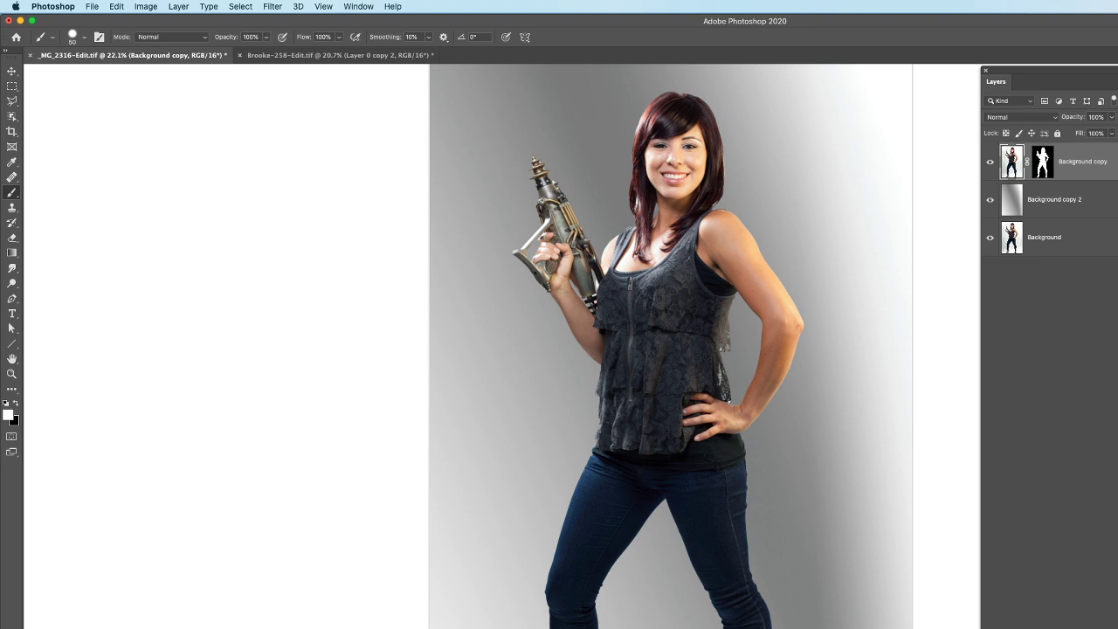
pyautogui.press('super+shift+alt+n')
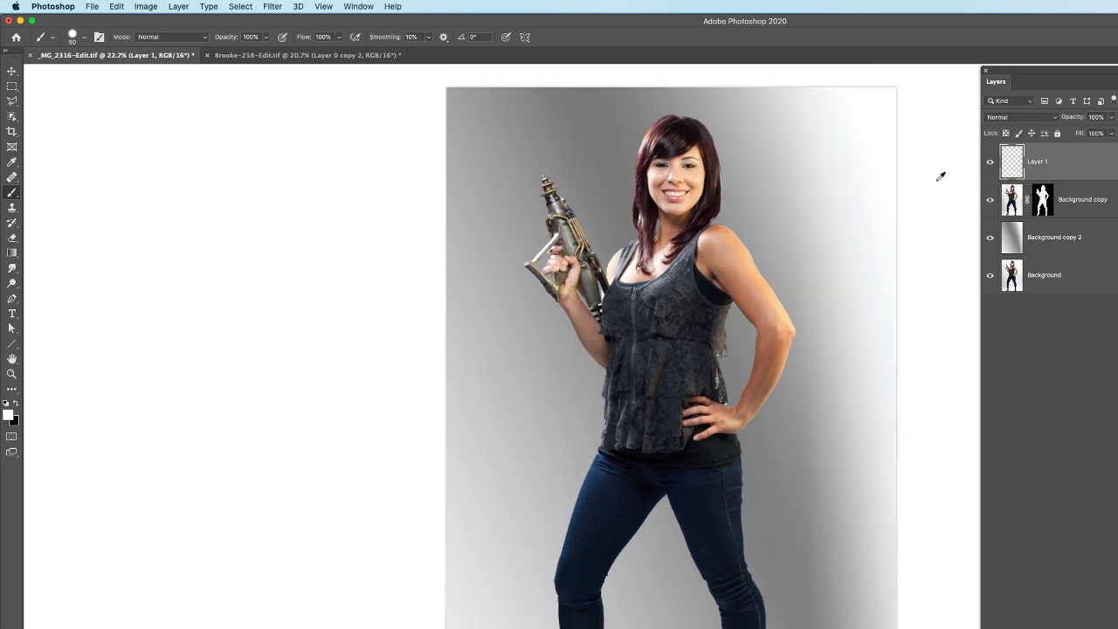
pyautogui.press('super+0')
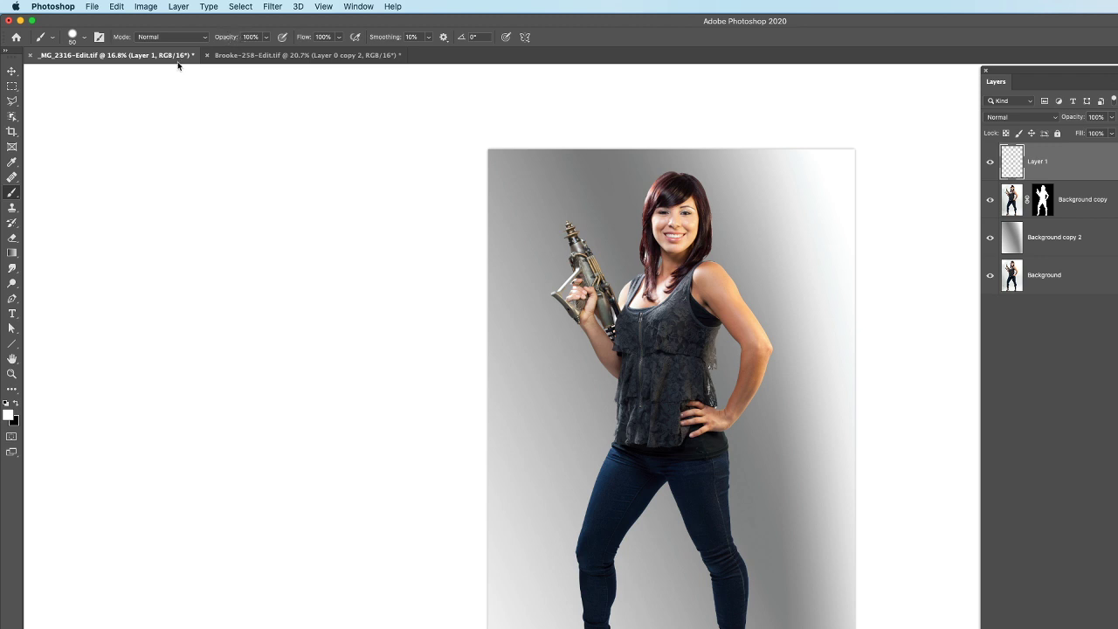
# Soften the brush to its minimum hardness and enlarge its size considerably for painting on the new layer
pyautogui.click(82, 40)
pyautogui.moveTo(127, 102); pyautogui.dragTo(49, 105)
pyautogui.click(146, 31)
pyautogui.press(']')
pyautogui.press(']')
pyautogui.press(']')
pyautogui.press(']')
pyautogui.press(']')
pyautogui.press(']')
pyautogui.press(']')
pyautogui.hotkey('shift', ']')
pyautogui.hotkey('shift', ']')
pyautogui.hotkey('shift', '[')
pyautogui.hotkey('shift', '[')
pyautogui.hotkey('shift', '[')
pyautogui.hotkey('shift', ']')
pyautogui.hotkey('shift', ']')
pyautogui.hotkey('shift', ']')
pyautogui.hotkey('shift', '[')
pyautogui.hotkey('shift', '[')
pyautogui.hotkey('shift', '[')
# Set the foreground colour to blue 0078ff and paint one soft dot in the image's upper-left corner on Layer 1
pyautogui.click(7, 412)
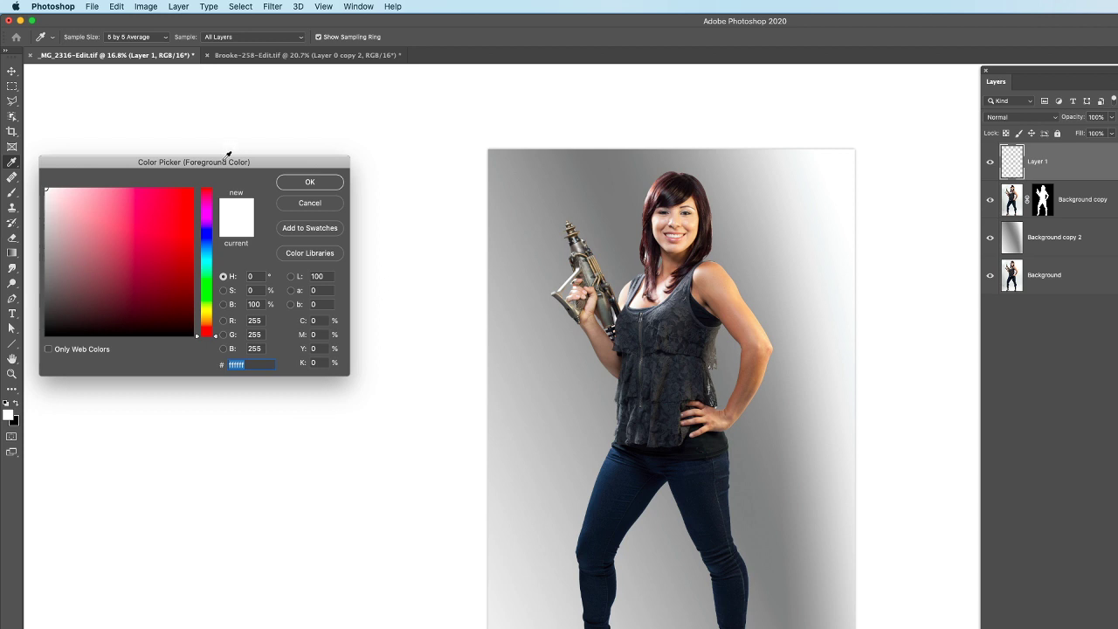
pyautogui.moveTo(227, 155); pyautogui.dragTo(321, 170)
pyautogui.moveTo(301, 262); pyautogui.dragTo(301, 270)
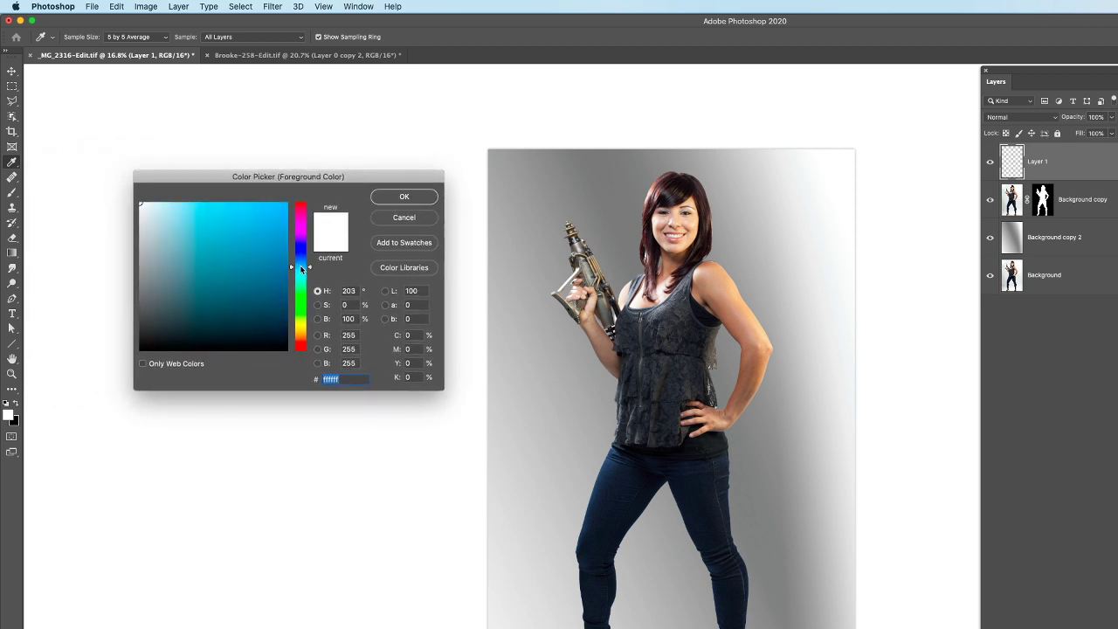
pyautogui.click(285, 204)
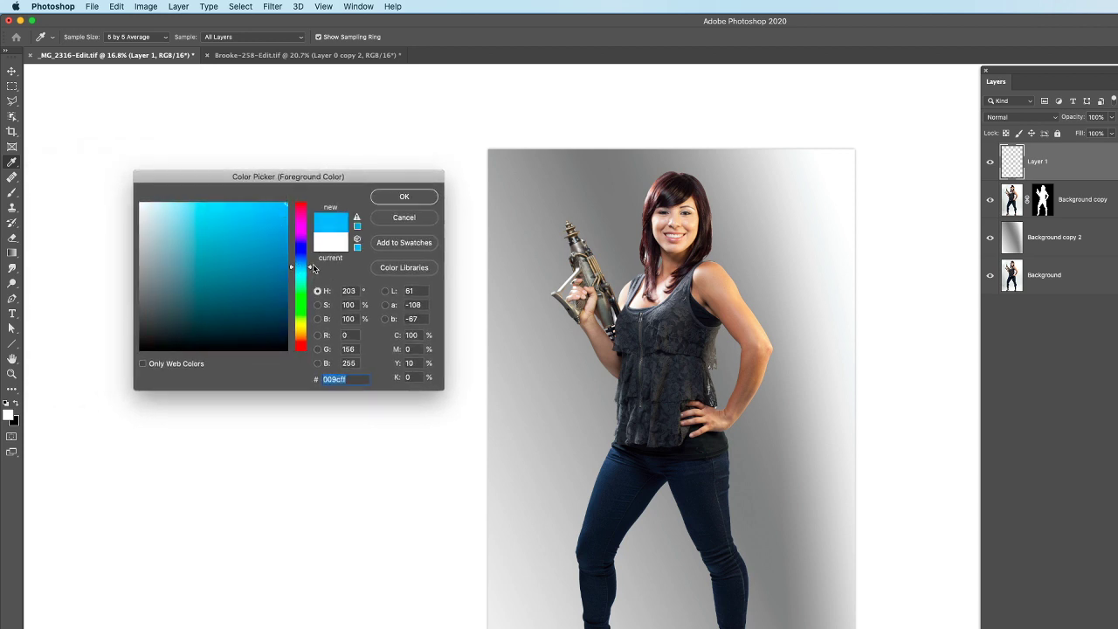
pyautogui.moveTo(313, 269); pyautogui.dragTo(309, 267)
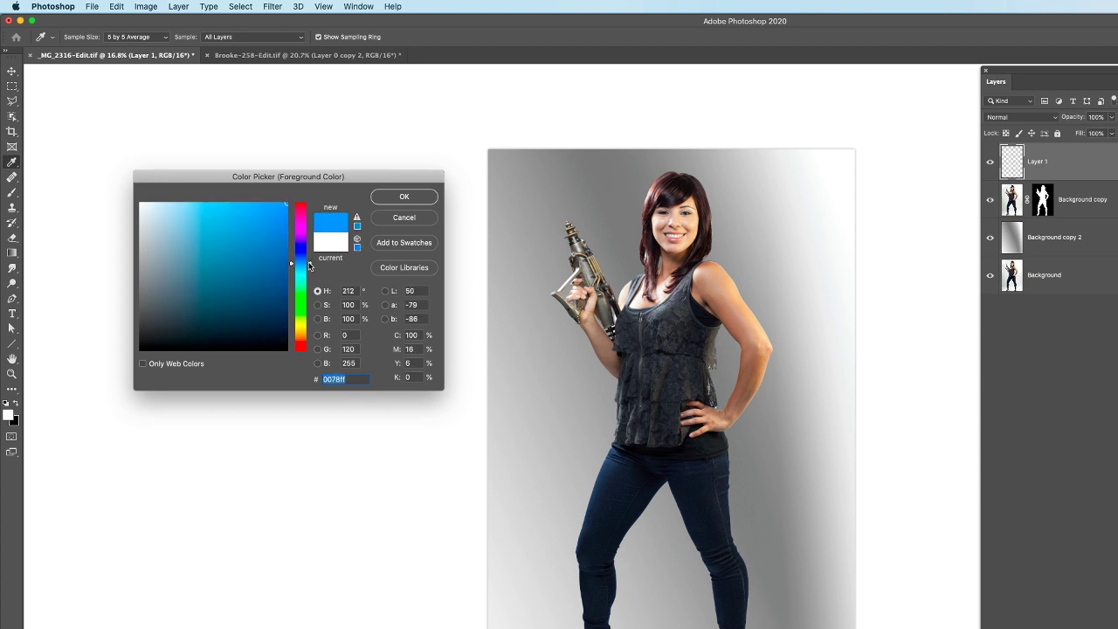
pyautogui.click(404, 196)
pyautogui.press('b')
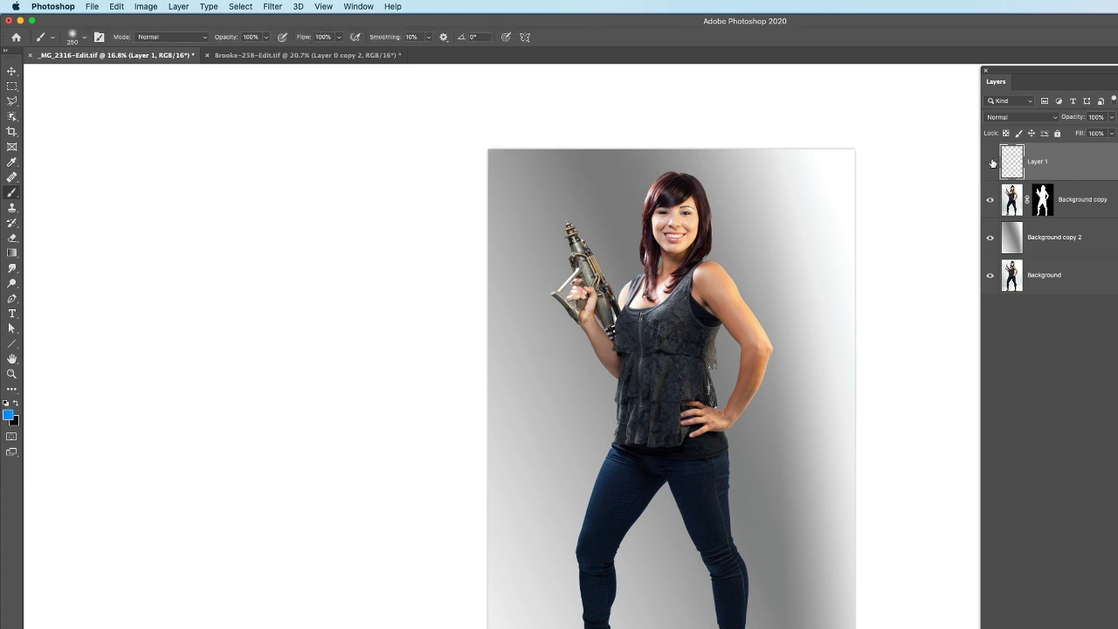
pyautogui.click(517, 177)
# Duplicate the blue dot layer, placing the copy just right of the original, and invert the copy's colour to orange
pyautogui.press('super+j')
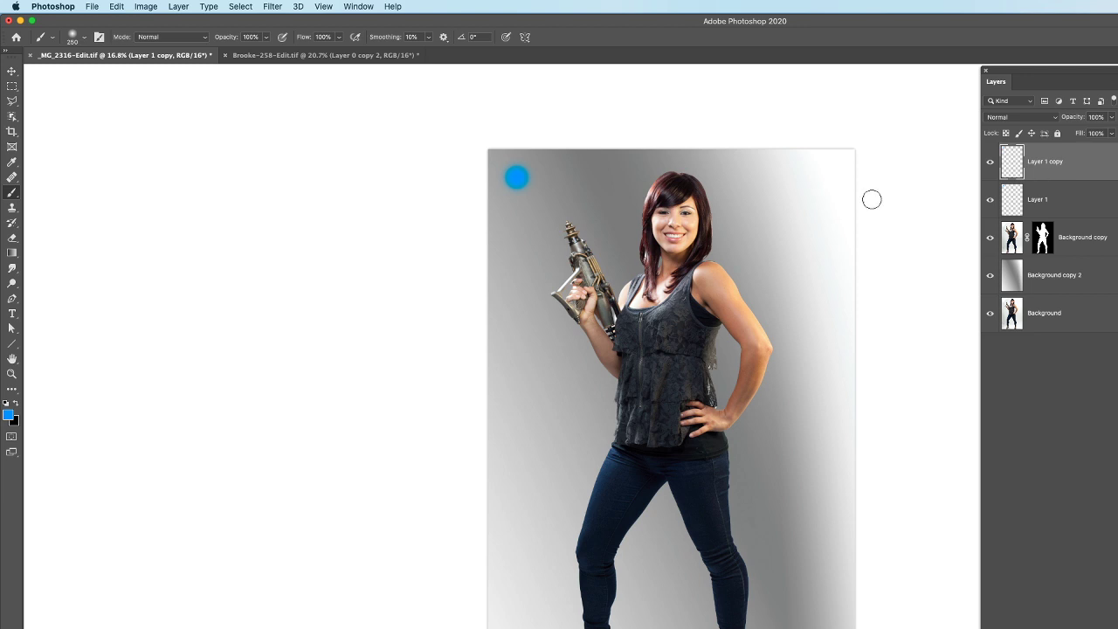
pyautogui.click(11, 71)
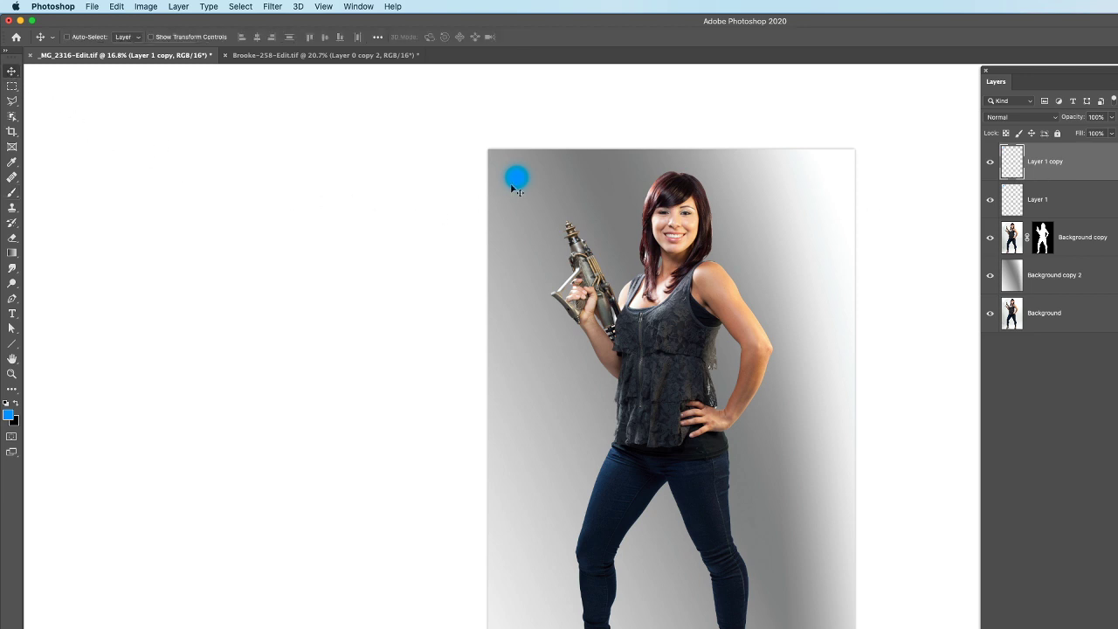
pyautogui.moveTo(516, 180); pyautogui.dragTo(553, 182)
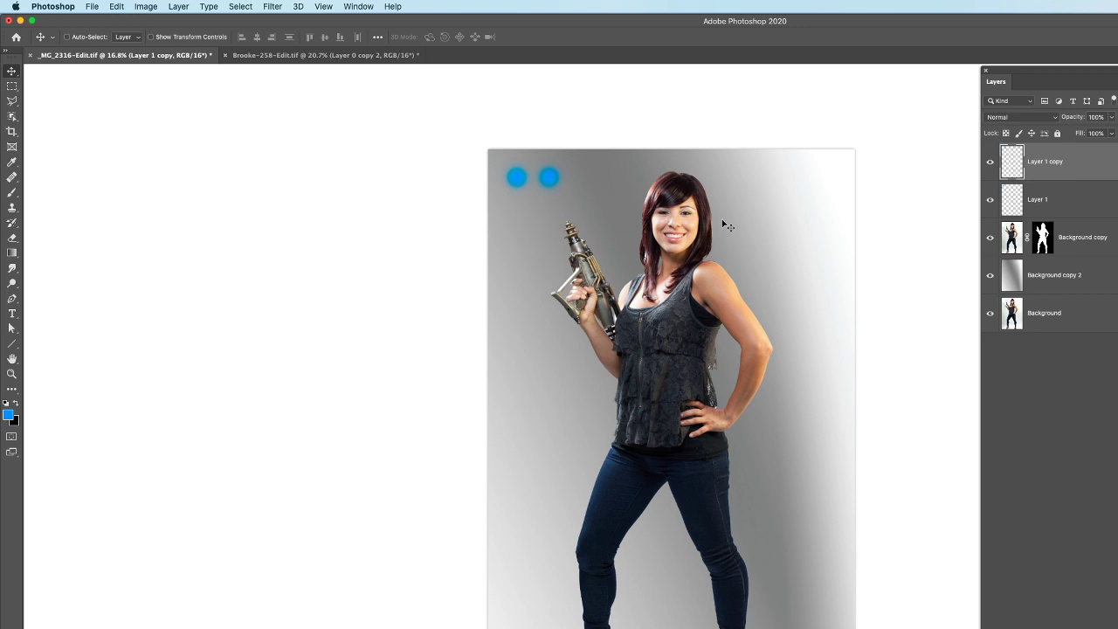
pyautogui.press('super')
pyautogui.press('super+i')
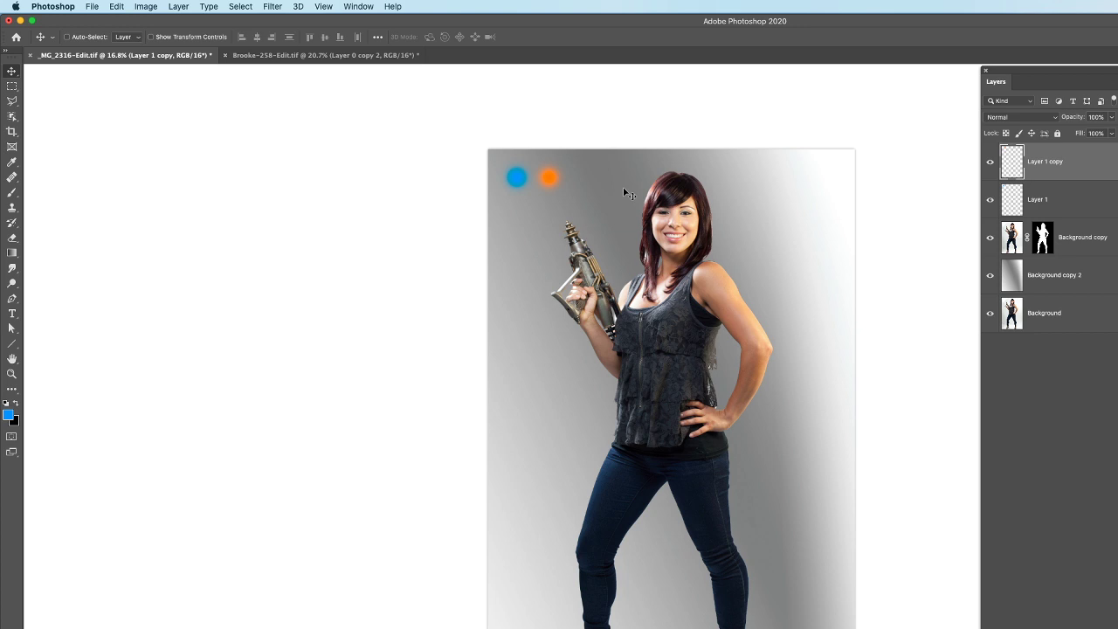
# Group the blue and orange dot layers and toggle the group's visibility to check its contents
pyautogui.keyDown('shift'); pyautogui.click(1114, 201); pyautogui.keyUp('shift')
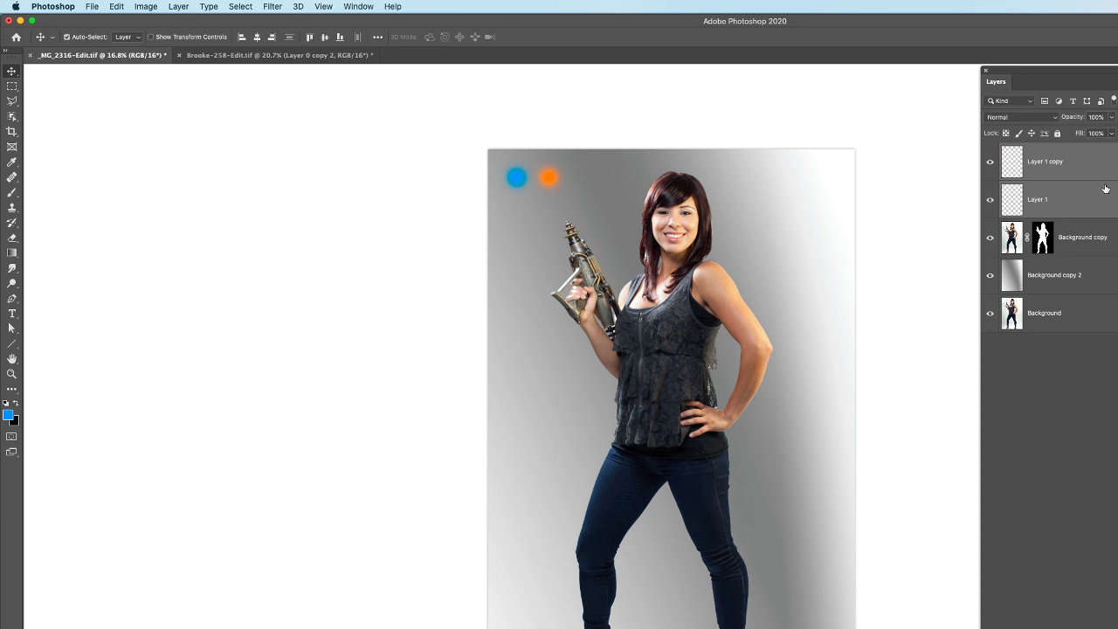
pyautogui.hotkey('ctrl', 'g')
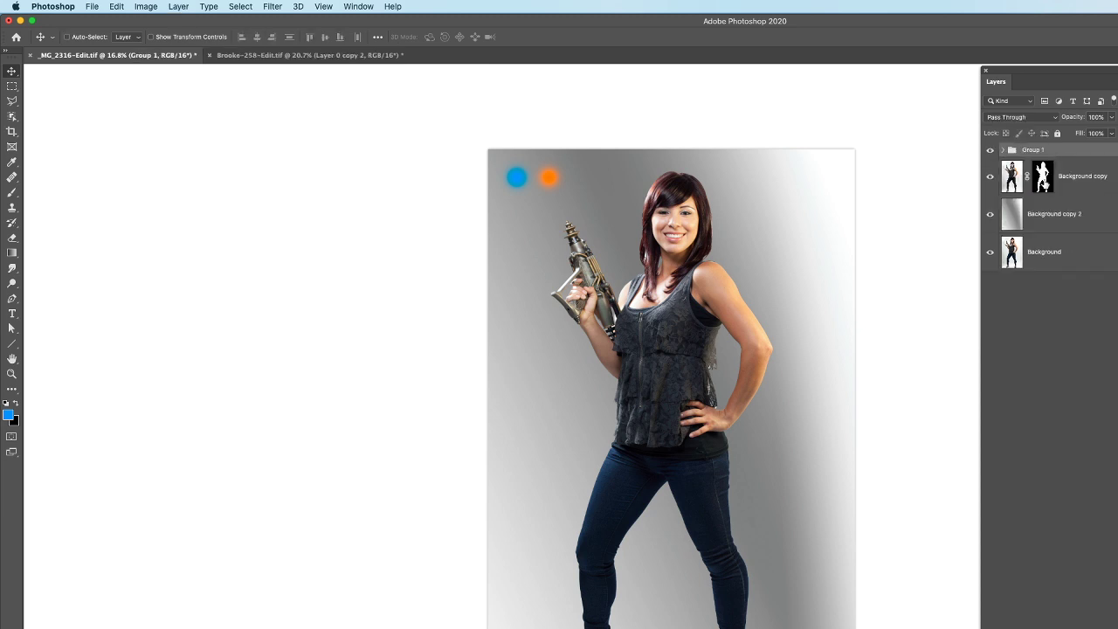
pyautogui.click(990, 151)
pyautogui.click(990, 152)
# Duplicate the dot group directly below the first pair of dots and hide the original group
pyautogui.moveTo(1019, 151); pyautogui.dragTo(1047, 424)
pyautogui.press('super+j')
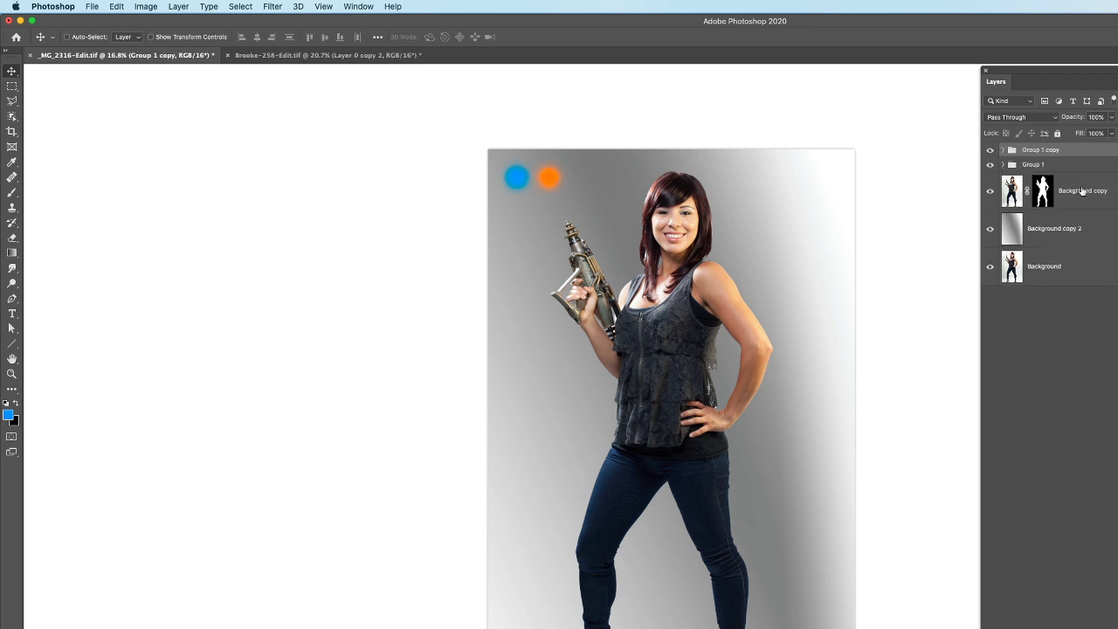
pyautogui.moveTo(566, 185); pyautogui.dragTo(560, 211)
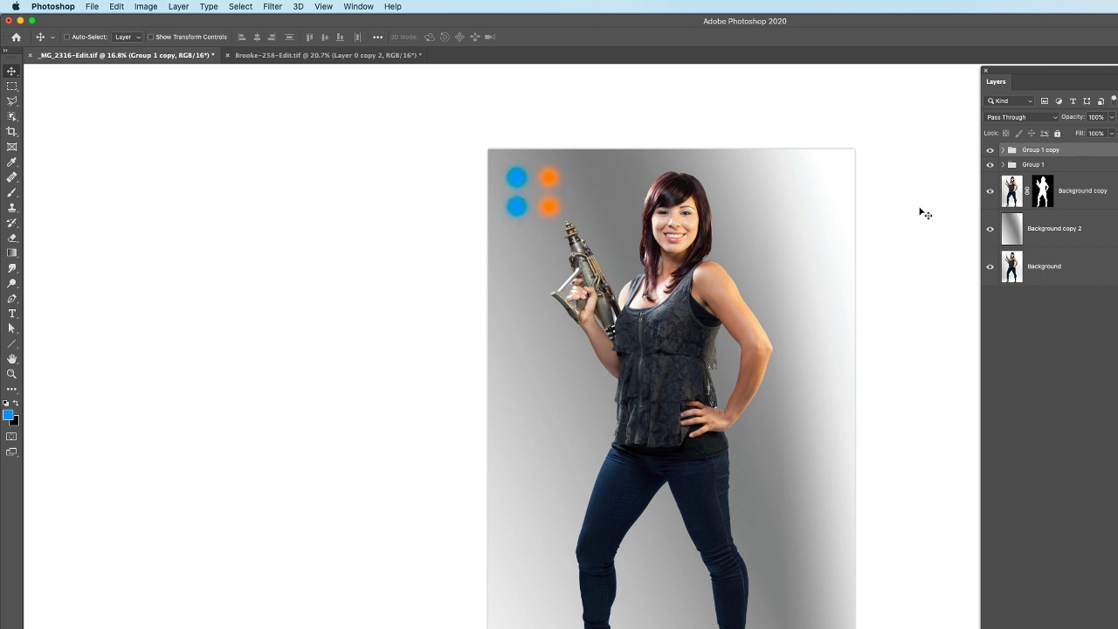
pyautogui.click(991, 165)
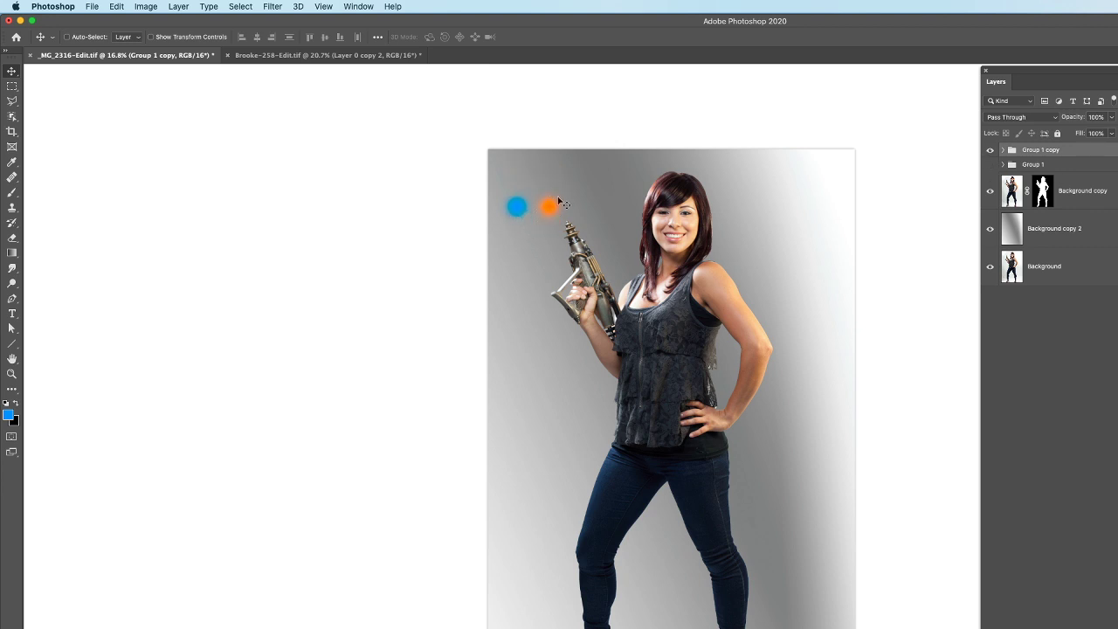
# Add a Hue/Saturation adjustment above the two dot layers inside the duplicated group and check each dot layer by toggling its visibility
pyautogui.click(1001, 150)
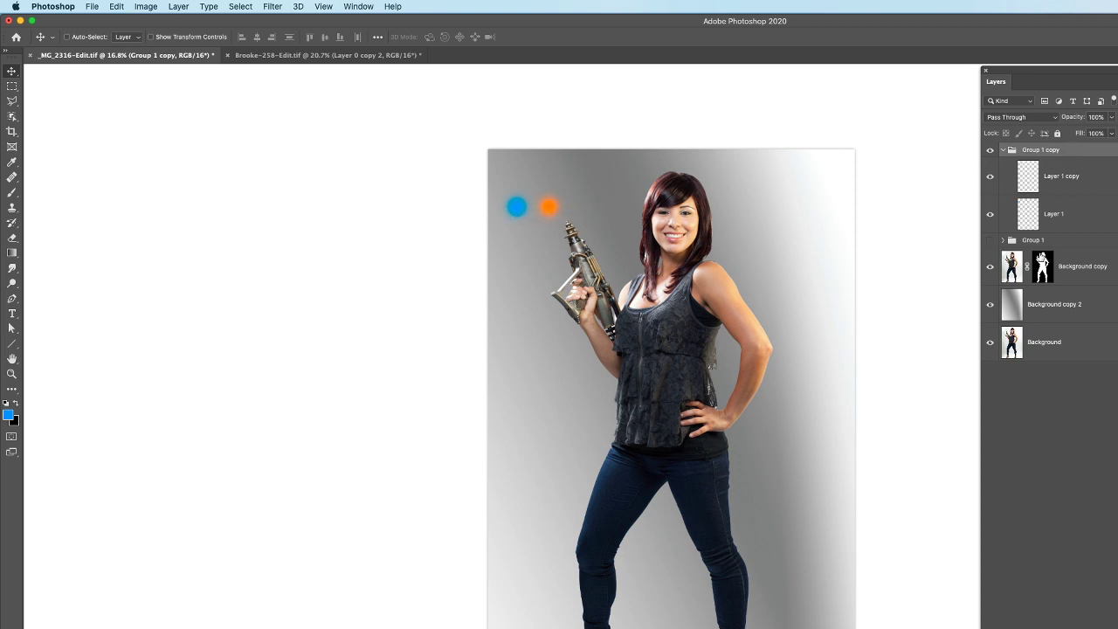
pyautogui.click(1083, 625)
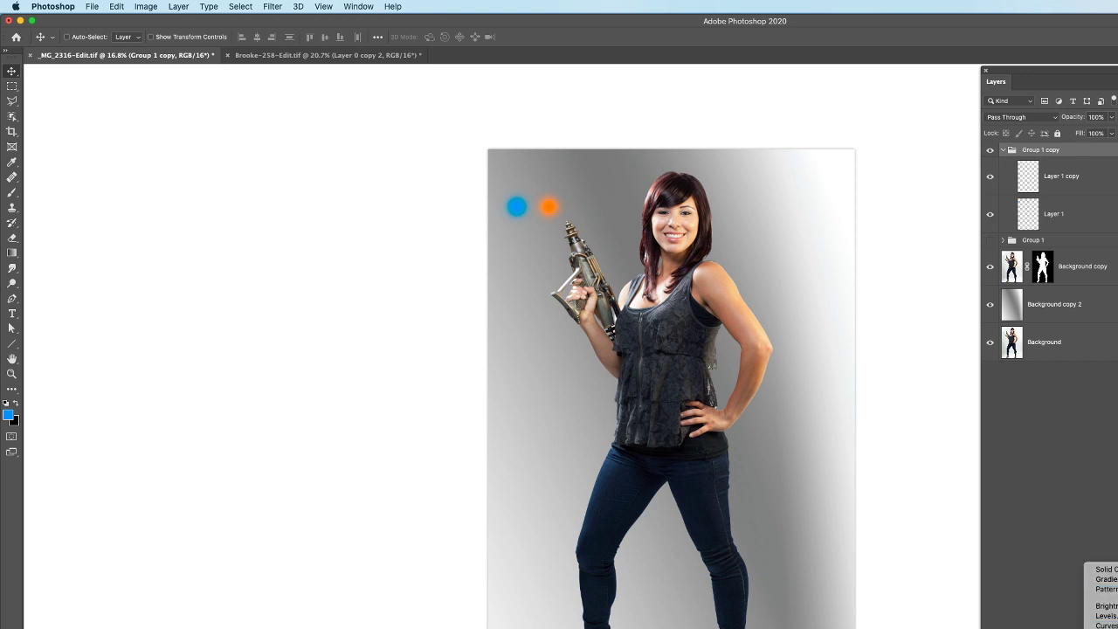
pyautogui.click(1096, 628)
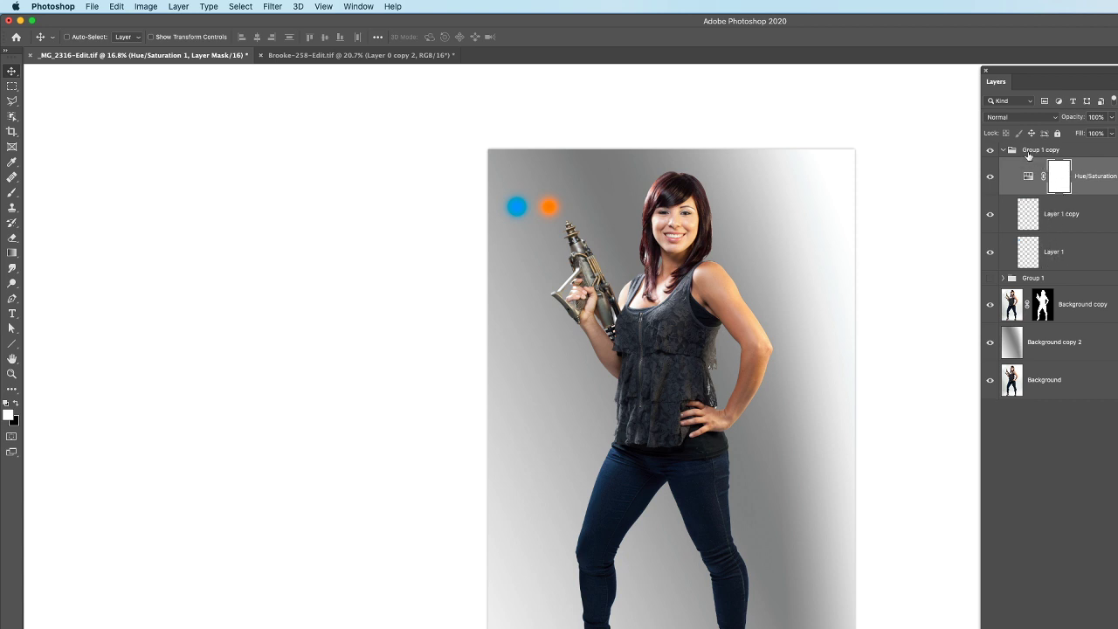
pyautogui.click(1004, 150)
pyautogui.click(1005, 150)
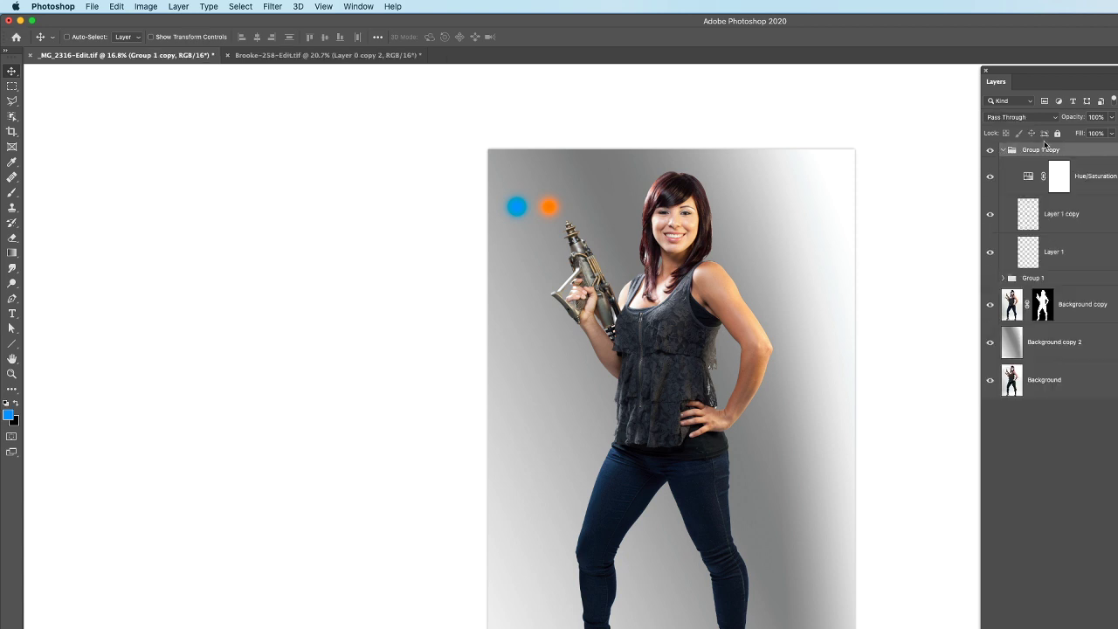
pyautogui.click(991, 253)
pyautogui.click(990, 253)
pyautogui.click(991, 214)
pyautogui.click(991, 214)
# Enlarge the Hue/Saturation adjustment's properties and try different Hue shifts, from -105 up to a final +139
pyautogui.click(1028, 175)
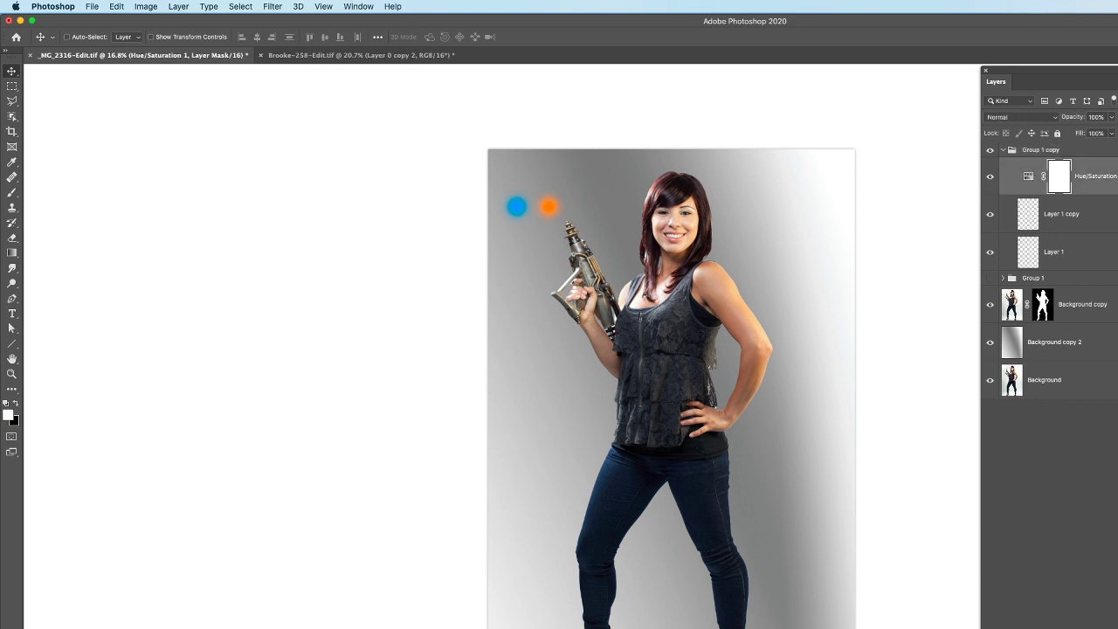
pyautogui.doubleClick(1028, 175)
pyautogui.moveTo(853, 140); pyautogui.dragTo(213, 116)
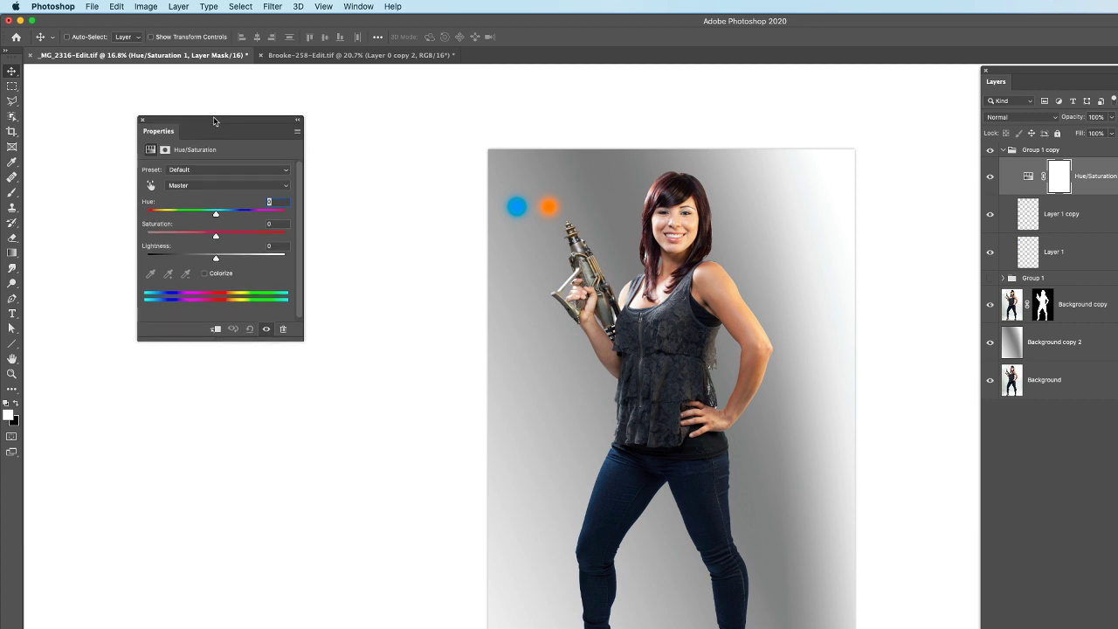
pyautogui.moveTo(302, 339); pyautogui.dragTo(355, 358)
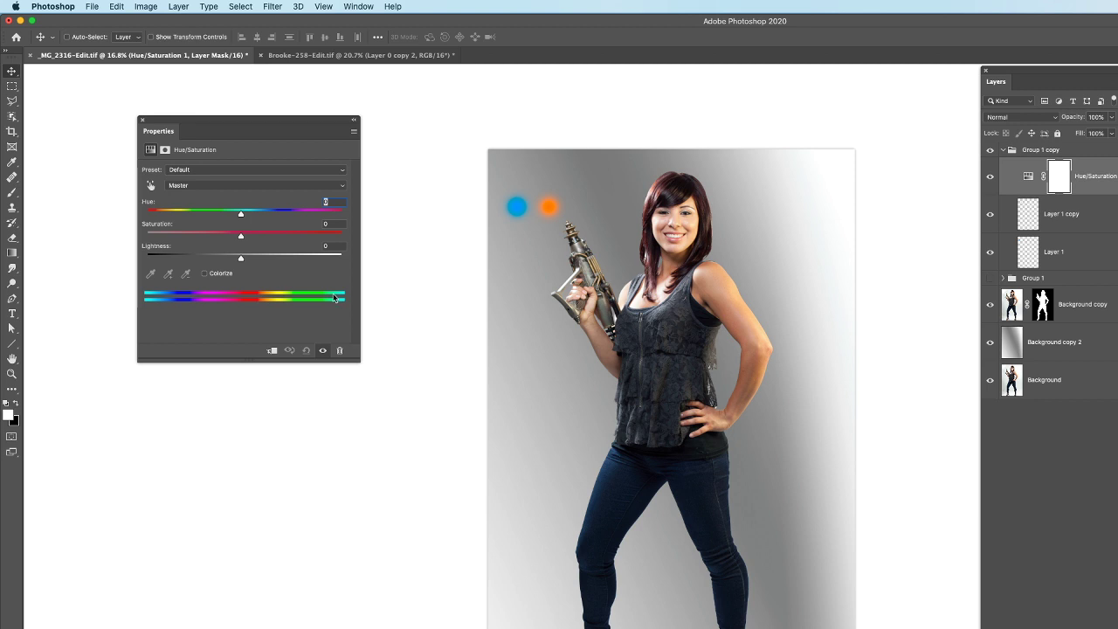
pyautogui.moveTo(241, 216); pyautogui.dragTo(176, 211)
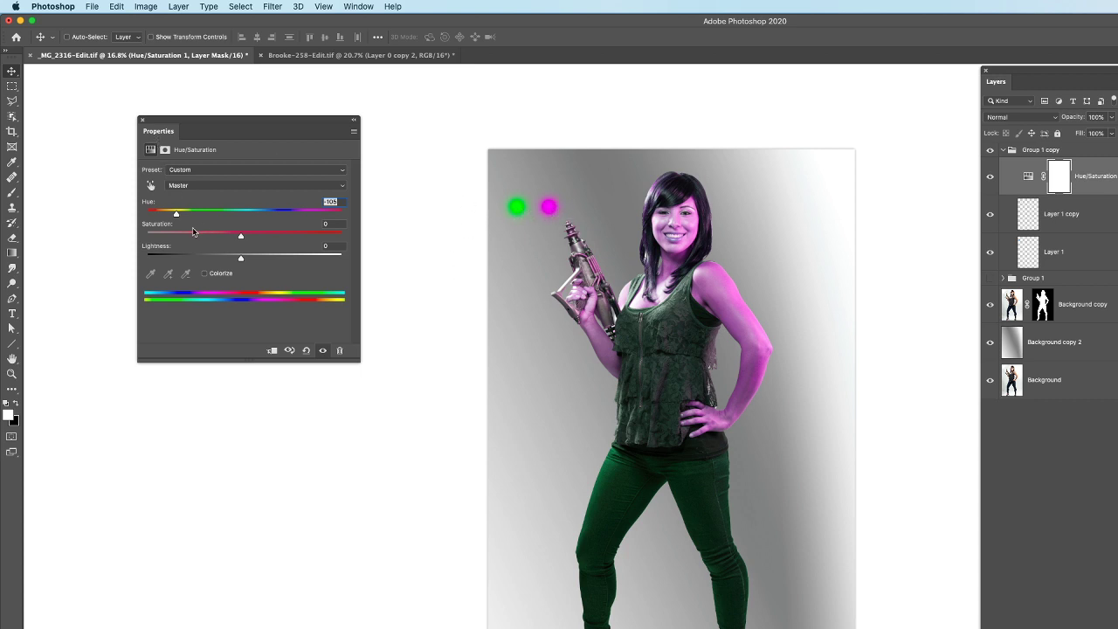
pyautogui.moveTo(174, 215); pyautogui.dragTo(272, 217)
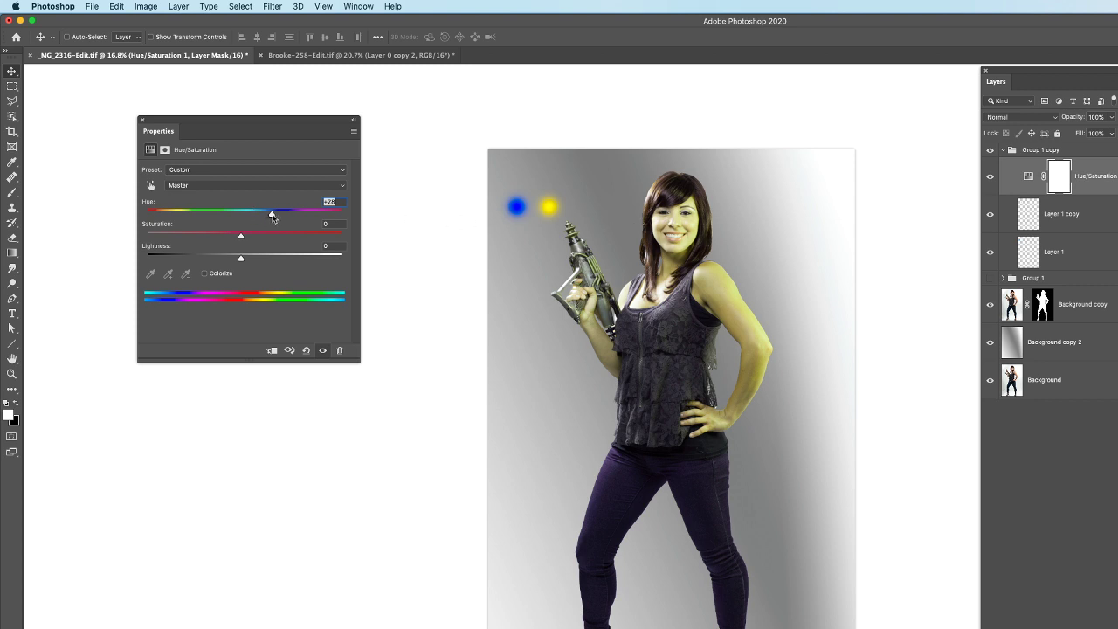
pyautogui.moveTo(271, 215); pyautogui.dragTo(327, 213)
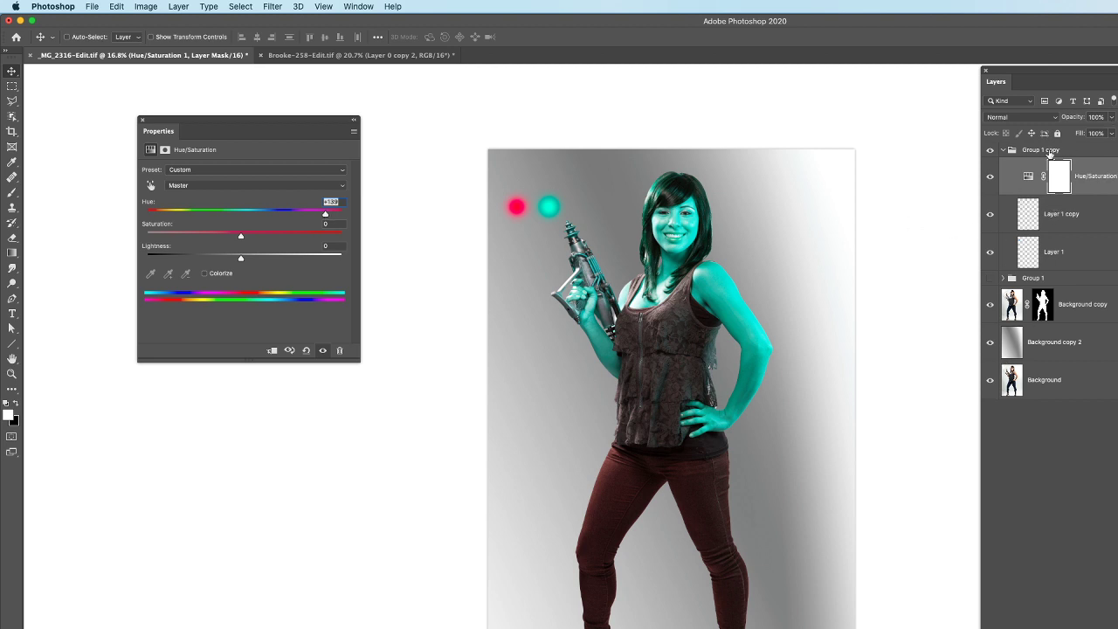
# Change the duplicated group's blend mode from Pass Through to Normal and set the adjustment's Hue to +12
pyautogui.click(1049, 152)
pyautogui.click(1032, 122)
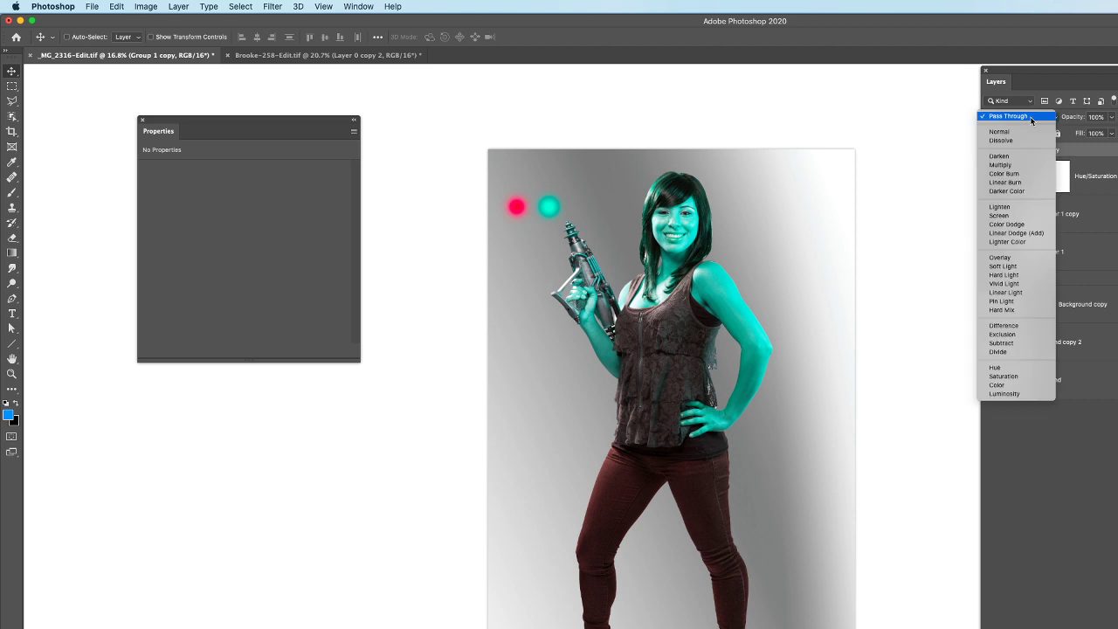
pyautogui.click(1030, 131)
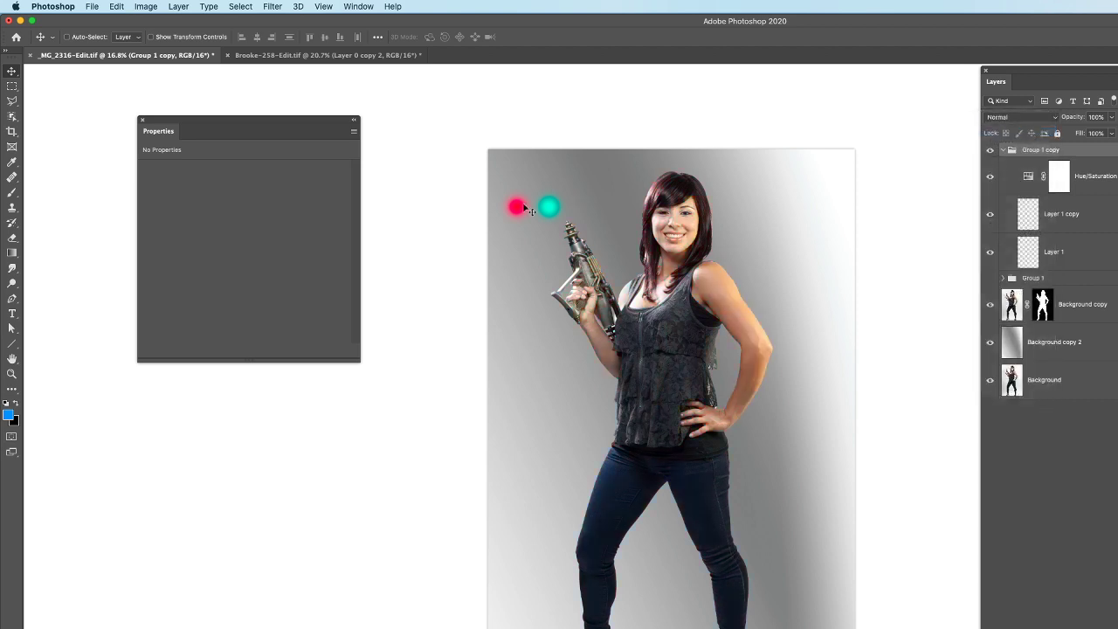
pyautogui.click(1028, 179)
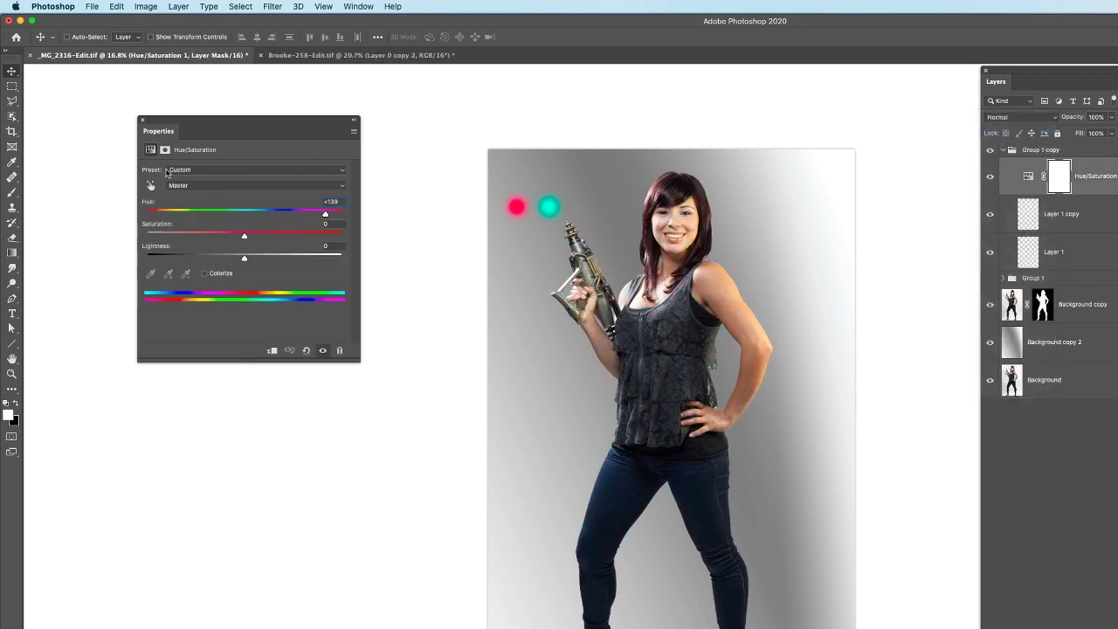
pyautogui.moveTo(330, 217); pyautogui.dragTo(256, 210)
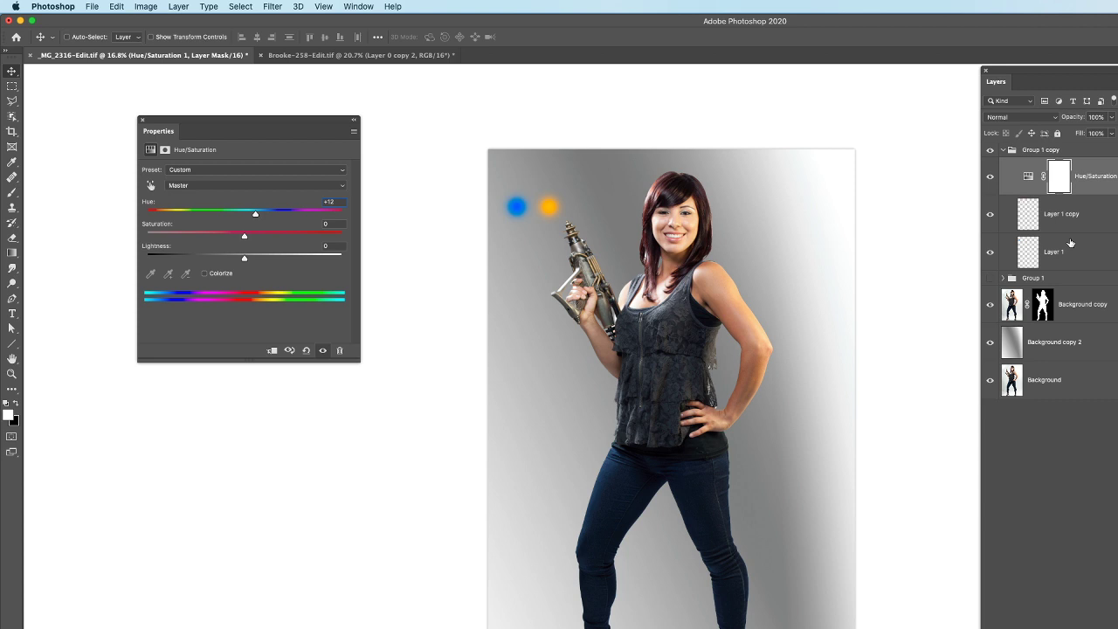
# On a new layer above the masked cutout, draw a linear gradient of the sampled dot blue to transparent, from the left edge to the woman's torso
pyautogui.click(1106, 306)
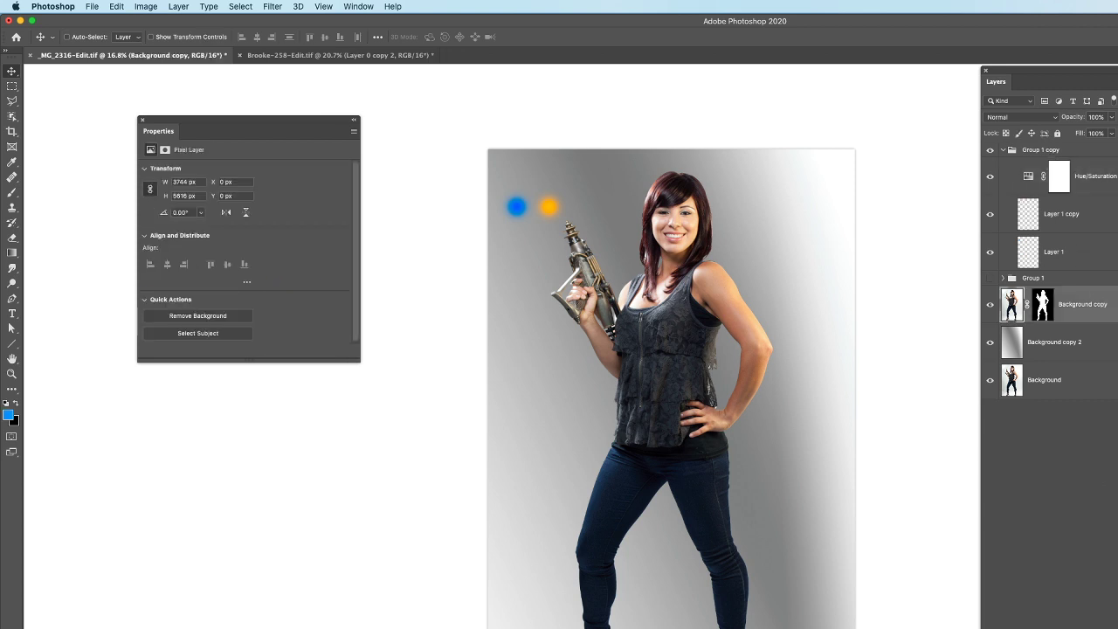
pyautogui.press('super+shift+alt+n')
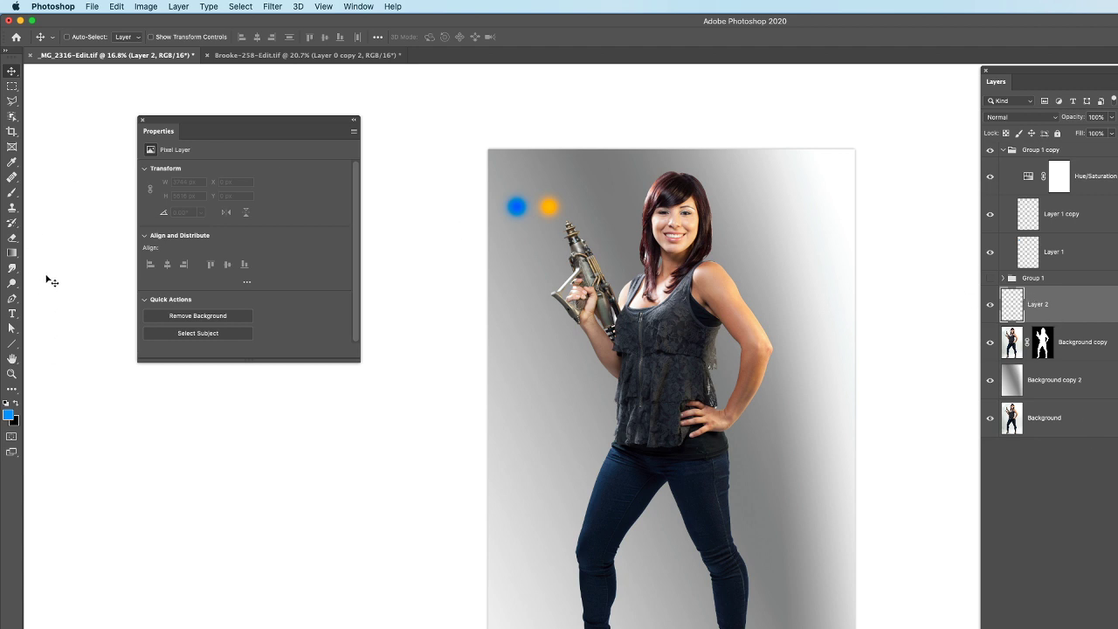
pyautogui.click(12, 163)
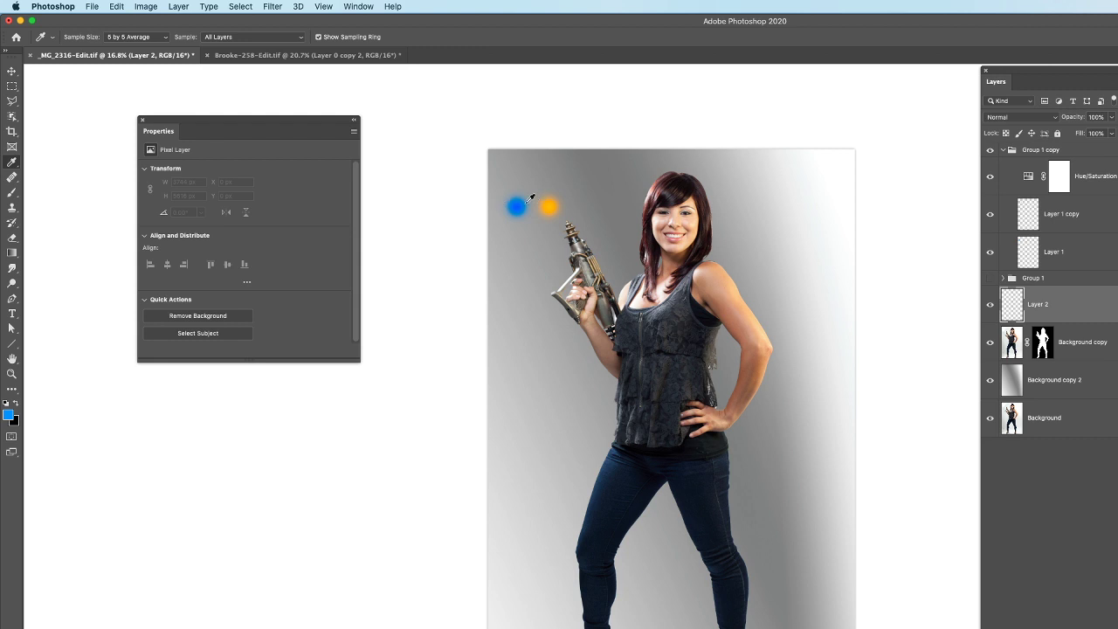
pyautogui.click(518, 205)
pyautogui.click(12, 252)
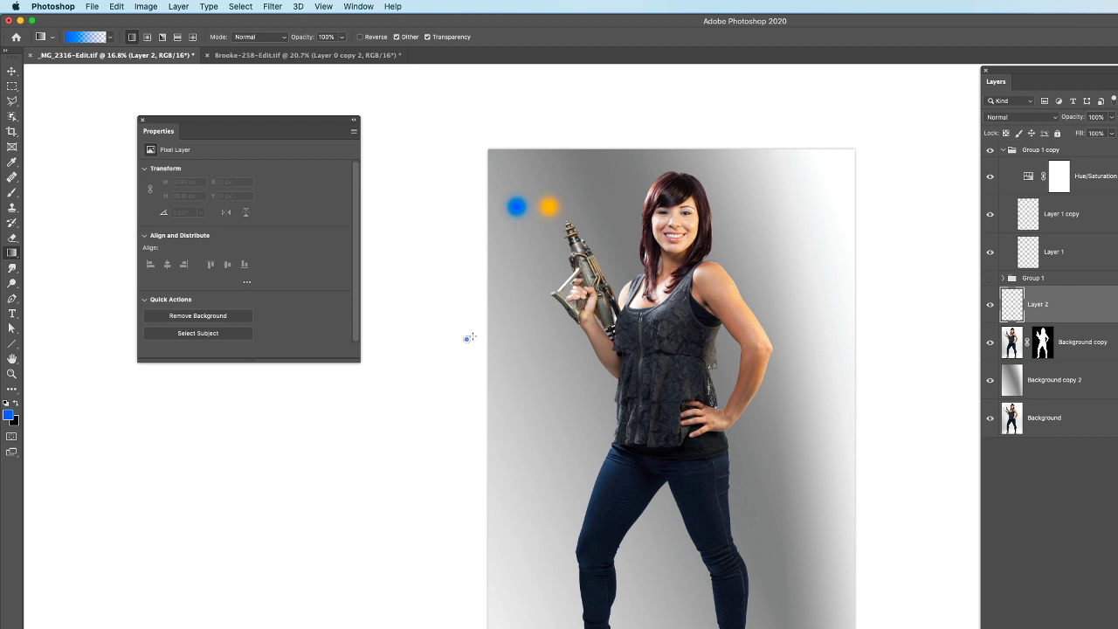
pyautogui.moveTo(467, 338); pyautogui.dragTo(689, 336)
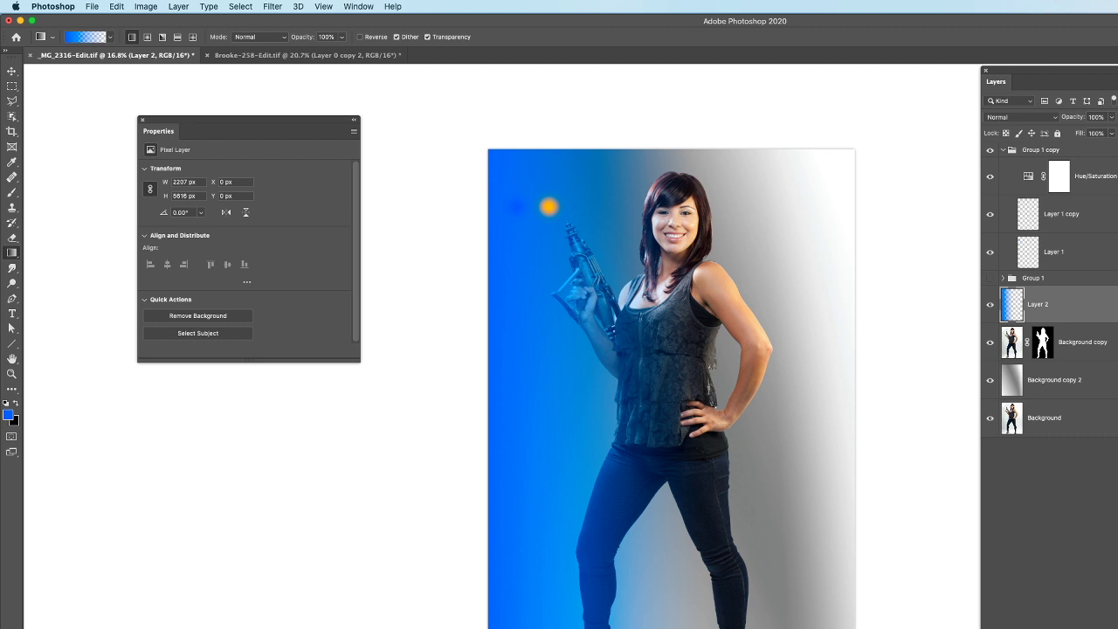
# Add a new layer above the blue gradient, hide the blue gradient layer and sample the orange dot as foreground colour
pyautogui.hotkey('ctrl', 'shift', 'alt', 'n')
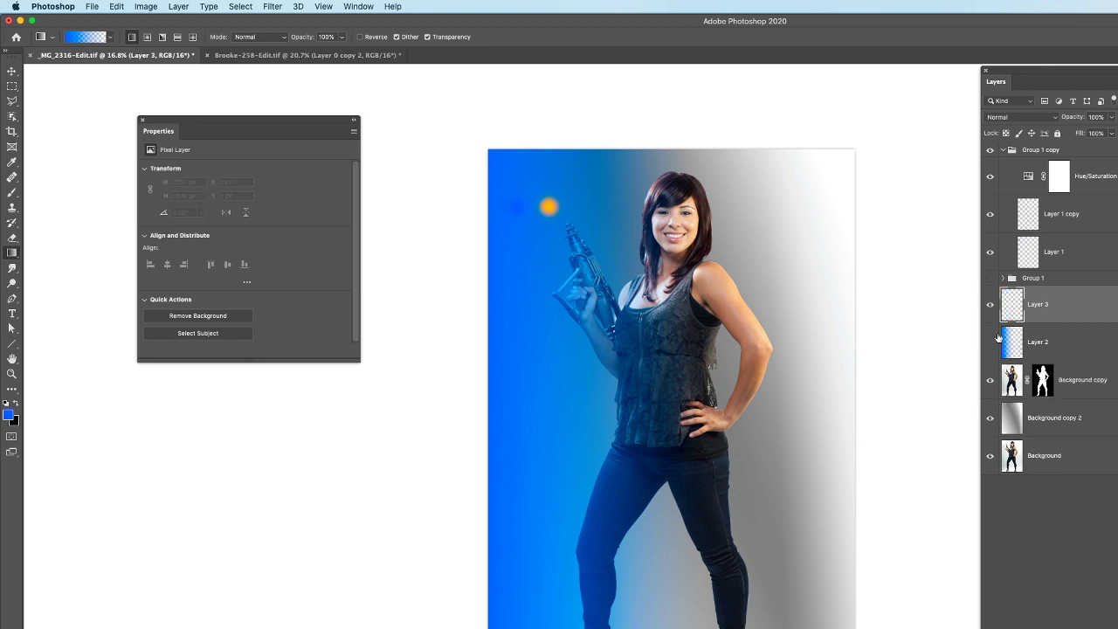
pyautogui.click(990, 342)
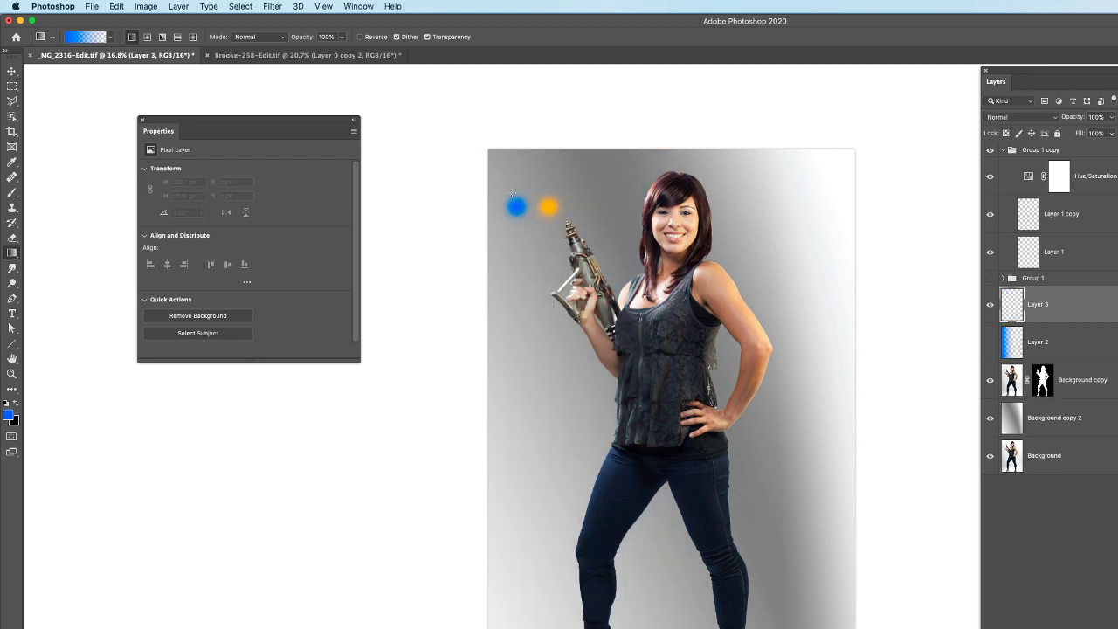
pyautogui.click(11, 162)
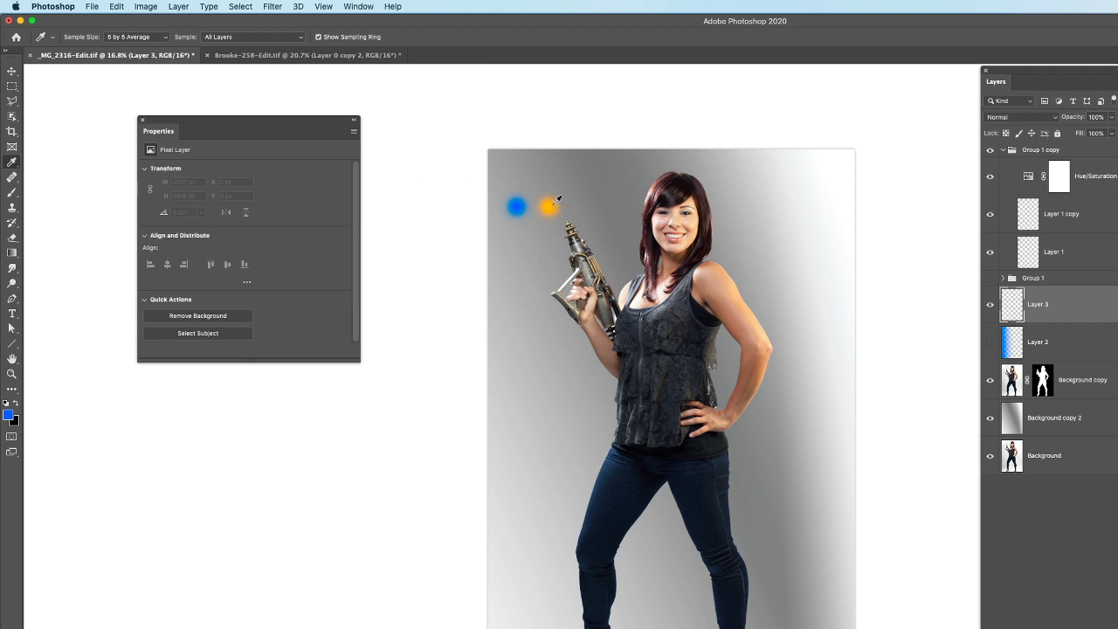
pyautogui.moveTo(551, 205); pyautogui.dragTo(550, 206)
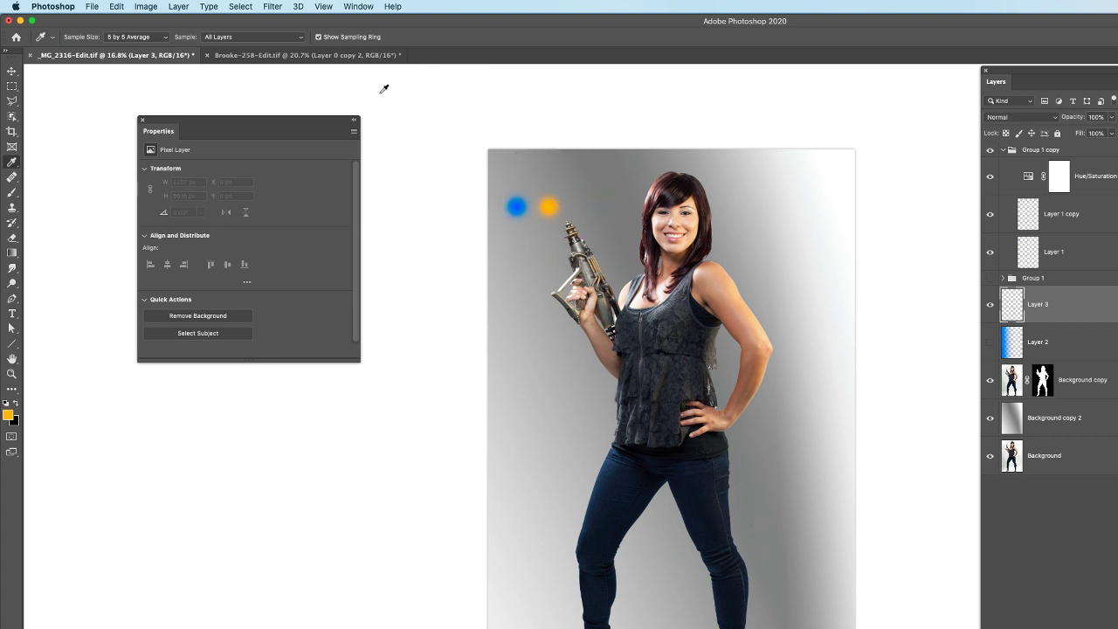
# Draw a linear orange-to-transparent gradient from the image's right edge to the woman's torso and show the blue gradient layer again
pyautogui.click(12, 252)
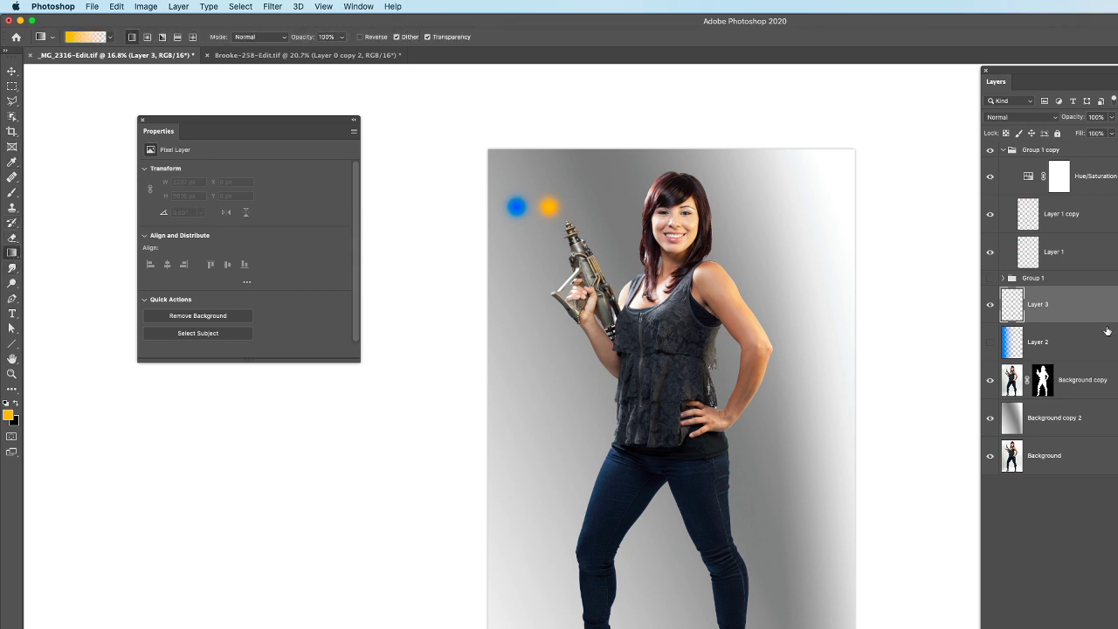
pyautogui.moveTo(860, 313); pyautogui.dragTo(655, 311)
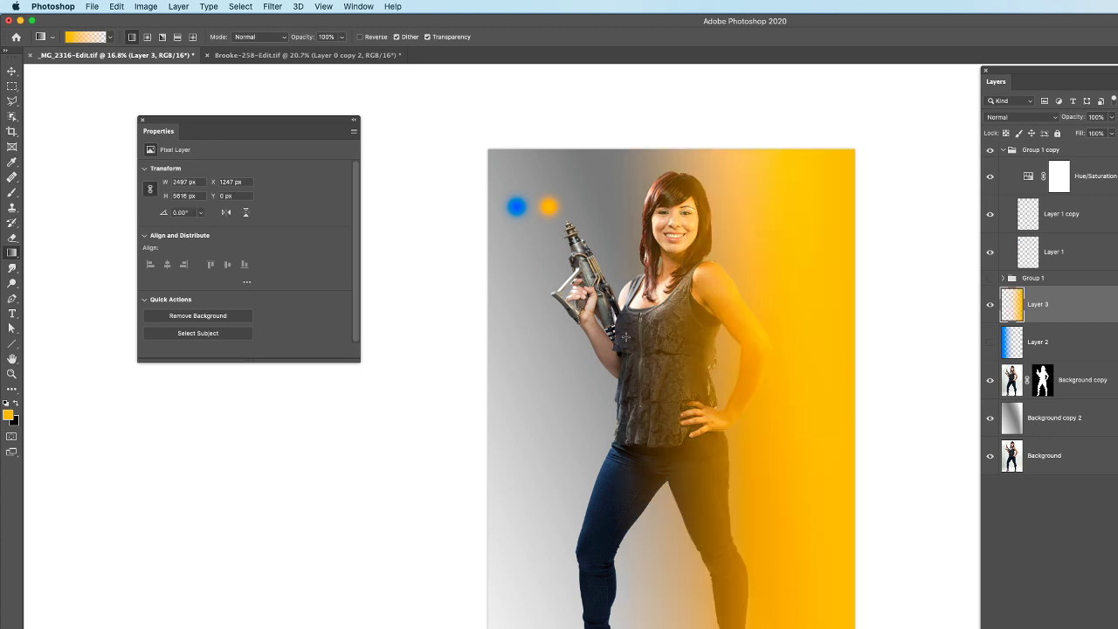
pyautogui.click(990, 342)
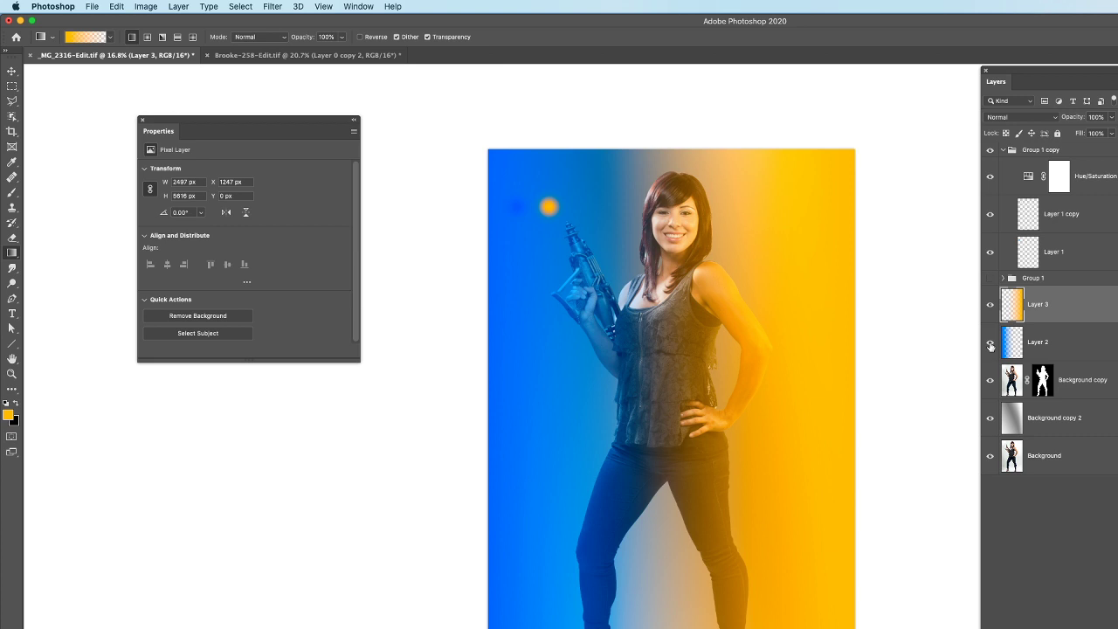
# Group the blue and orange gradient layers together and expand the new group
pyautogui.keyDown('shift'); pyautogui.click(1053, 339); pyautogui.keyUp('shift')
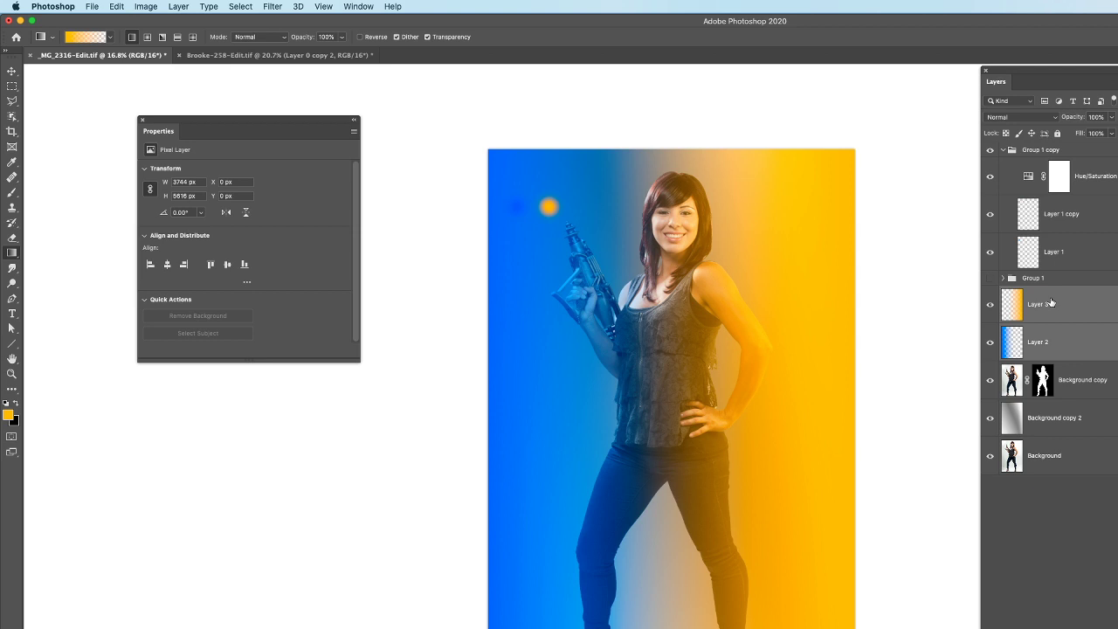
pyautogui.press('super+g')
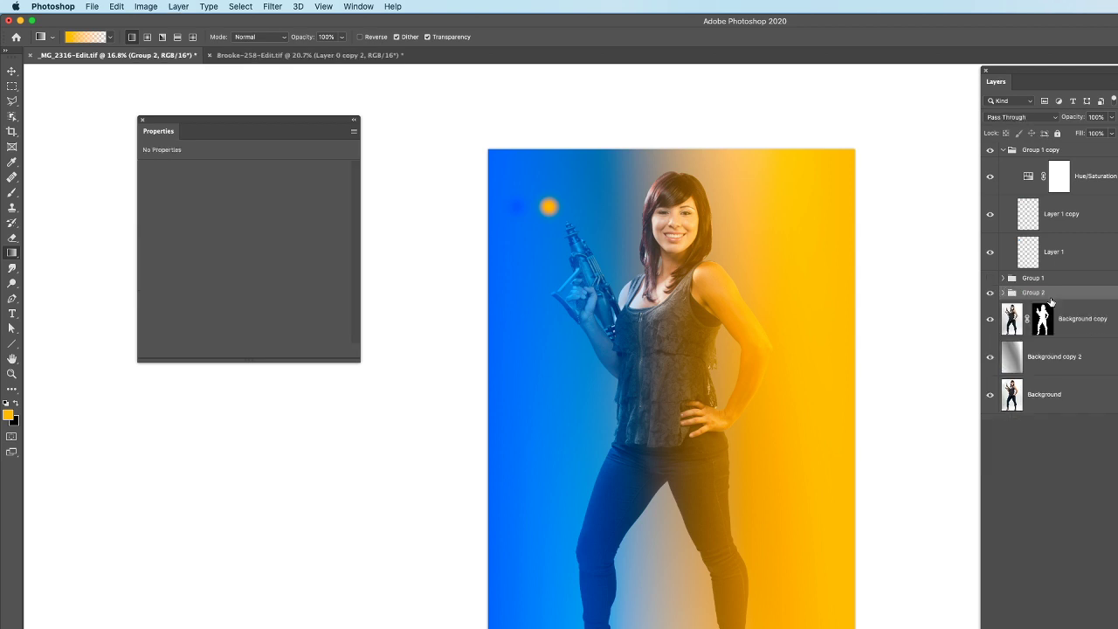
pyautogui.click(1002, 292)
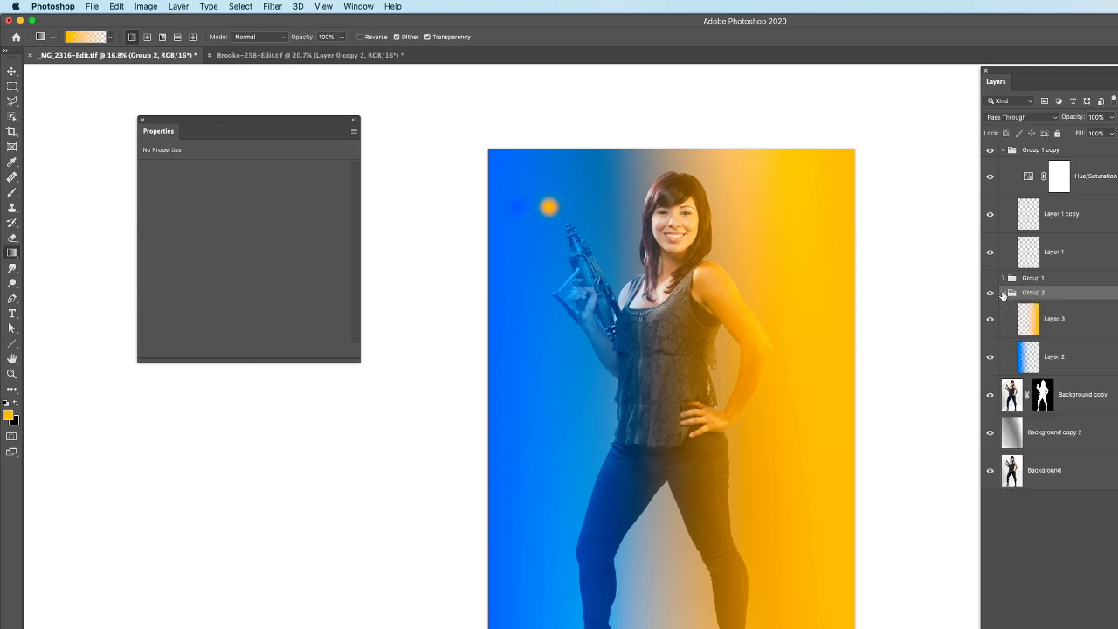
# Set the blend mode of both the orange and the blue gradient layers to Multiply
pyautogui.click(1066, 313)
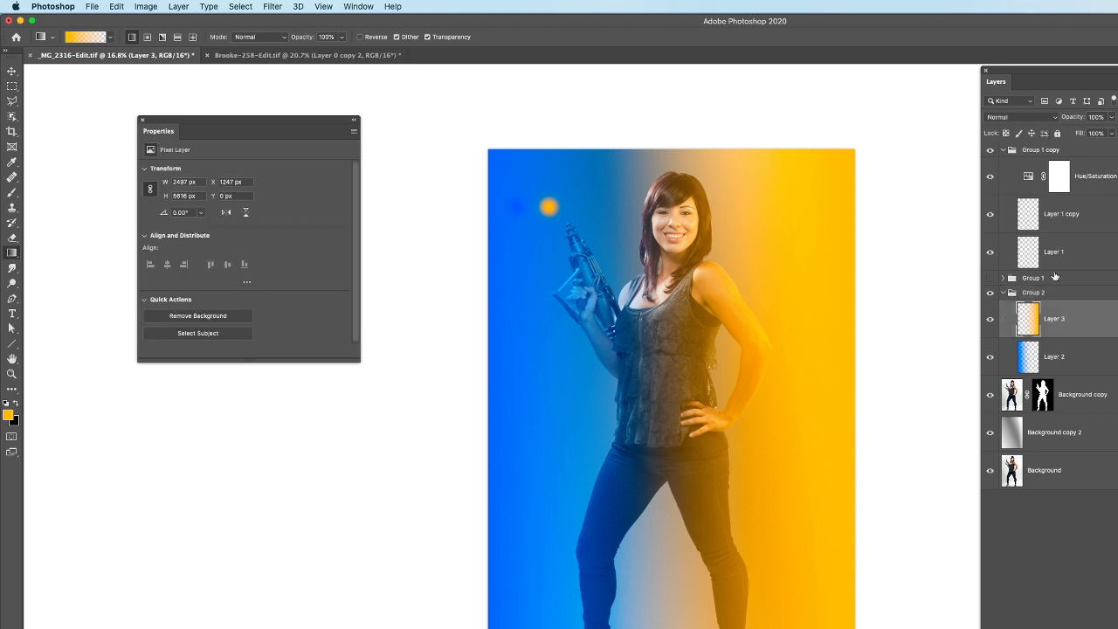
pyautogui.click(1035, 119)
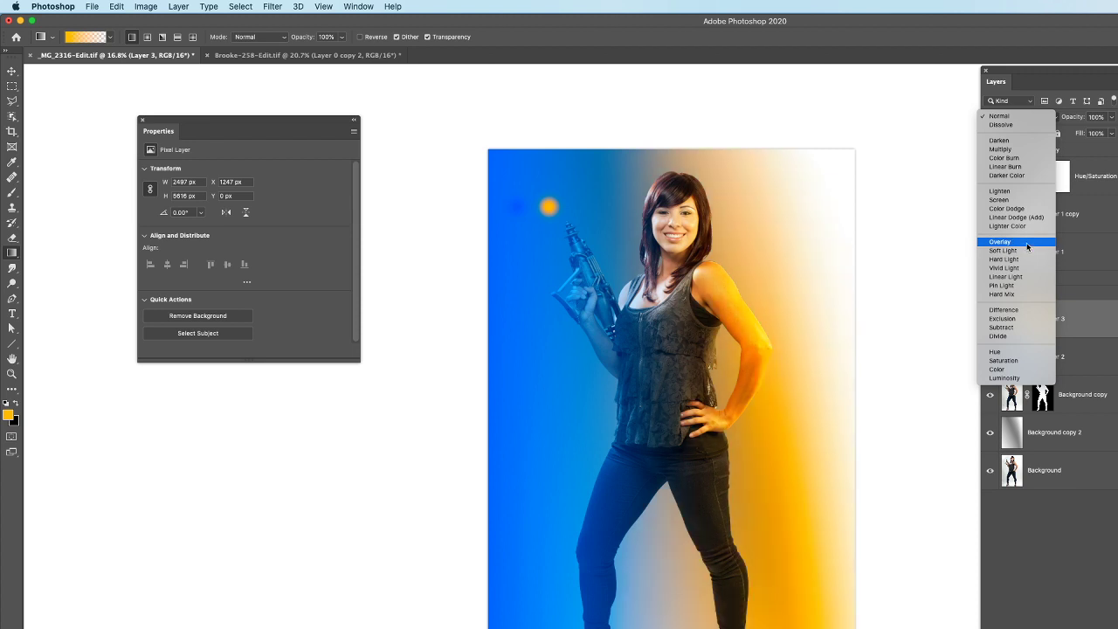
pyautogui.click(1019, 149)
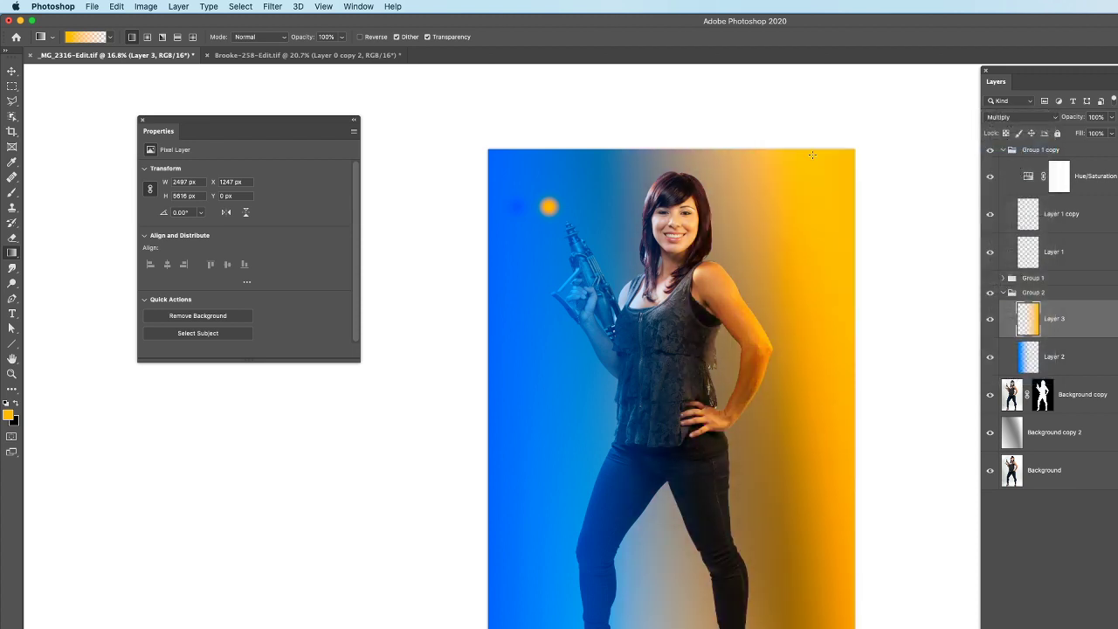
pyautogui.click(1058, 356)
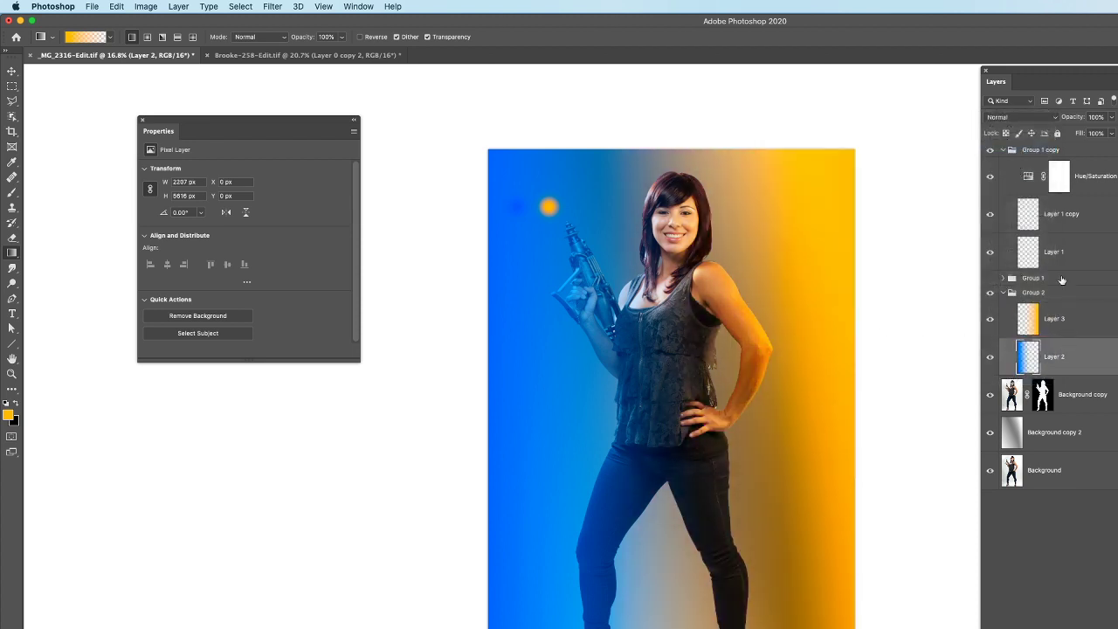
pyautogui.click(1002, 115)
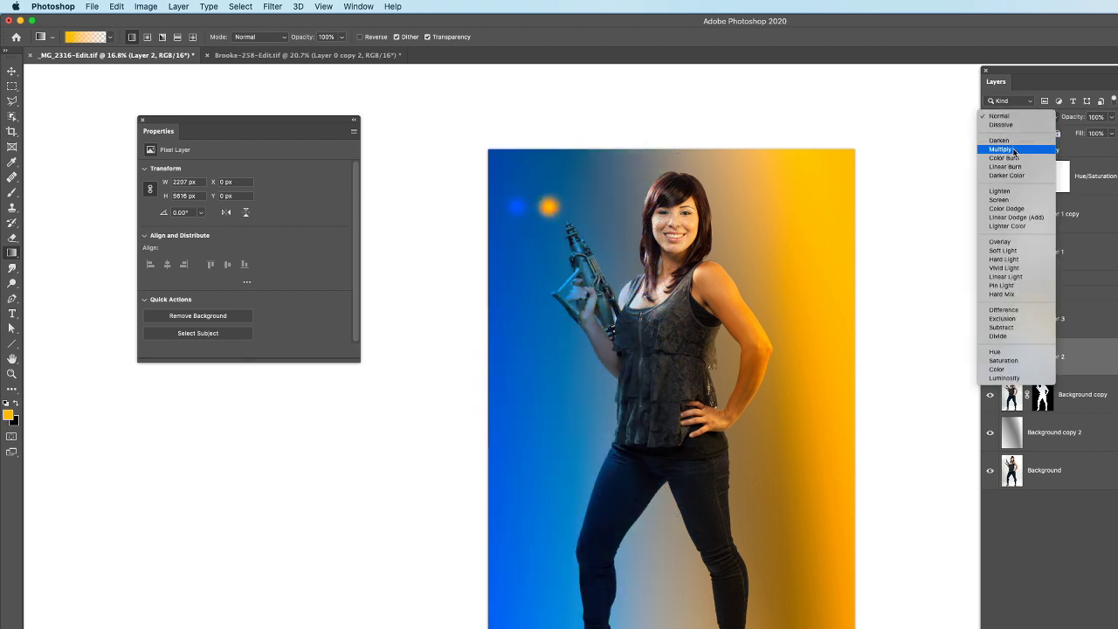
pyautogui.click(1013, 151)
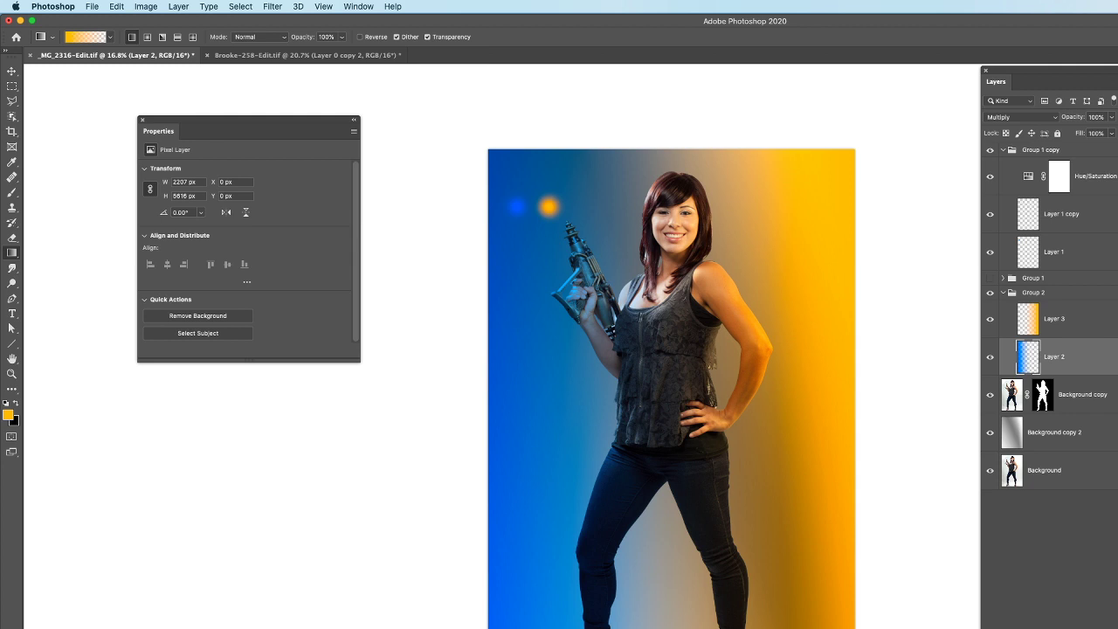
# Hide the colour dot group and place a duplicate of the gradient group directly below the masked cutout
pyautogui.click(990, 151)
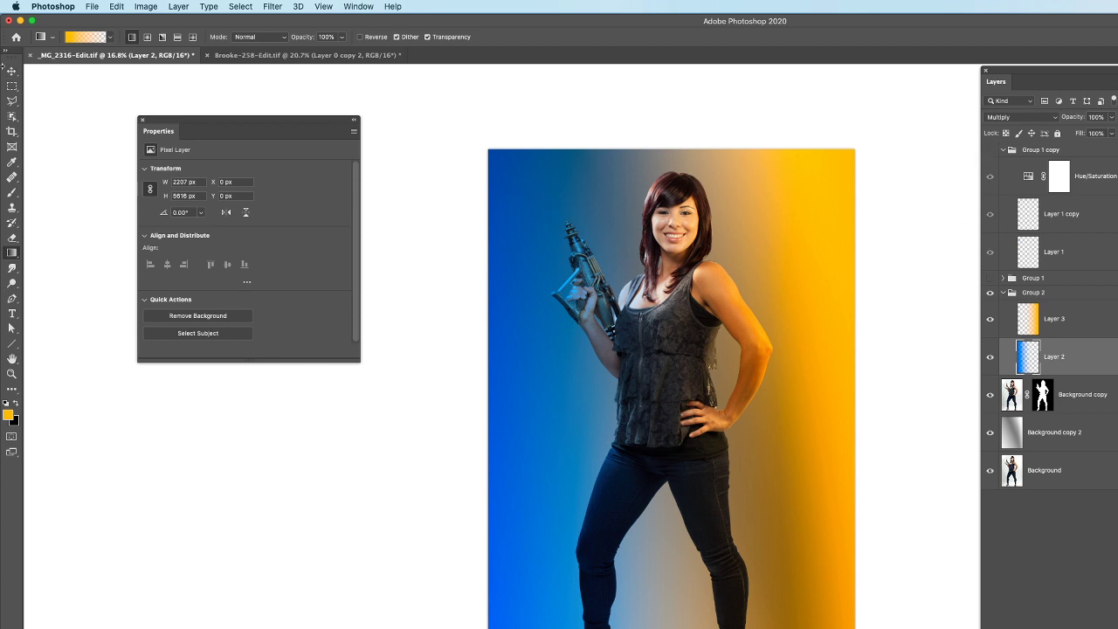
pyautogui.click(14, 71)
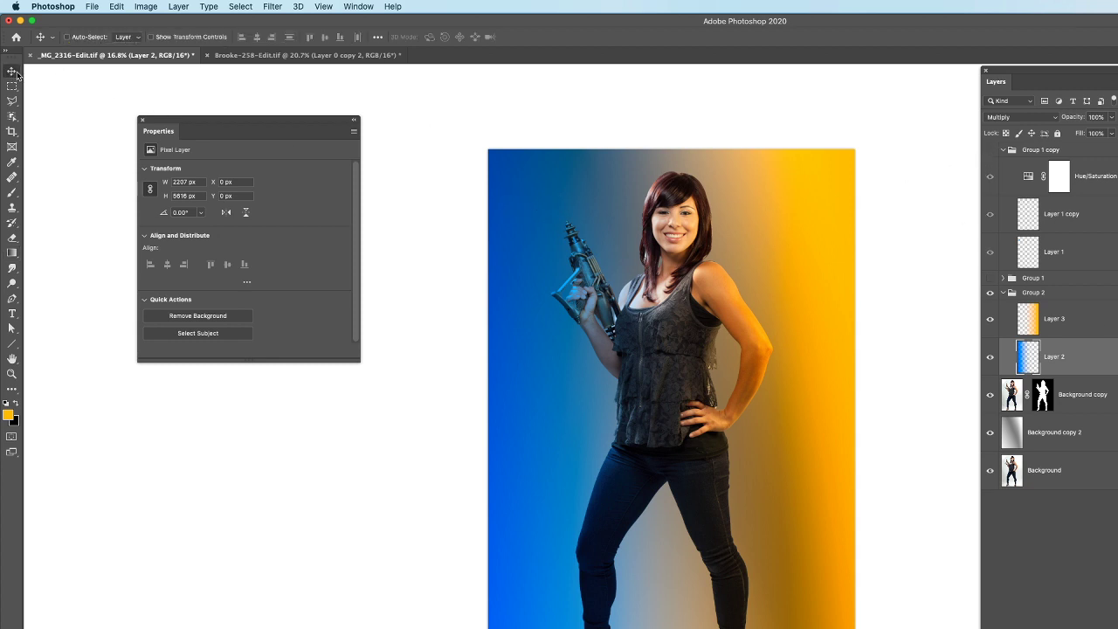
pyautogui.keyDown('shift'); pyautogui.click(1083, 324); pyautogui.keyUp('shift')
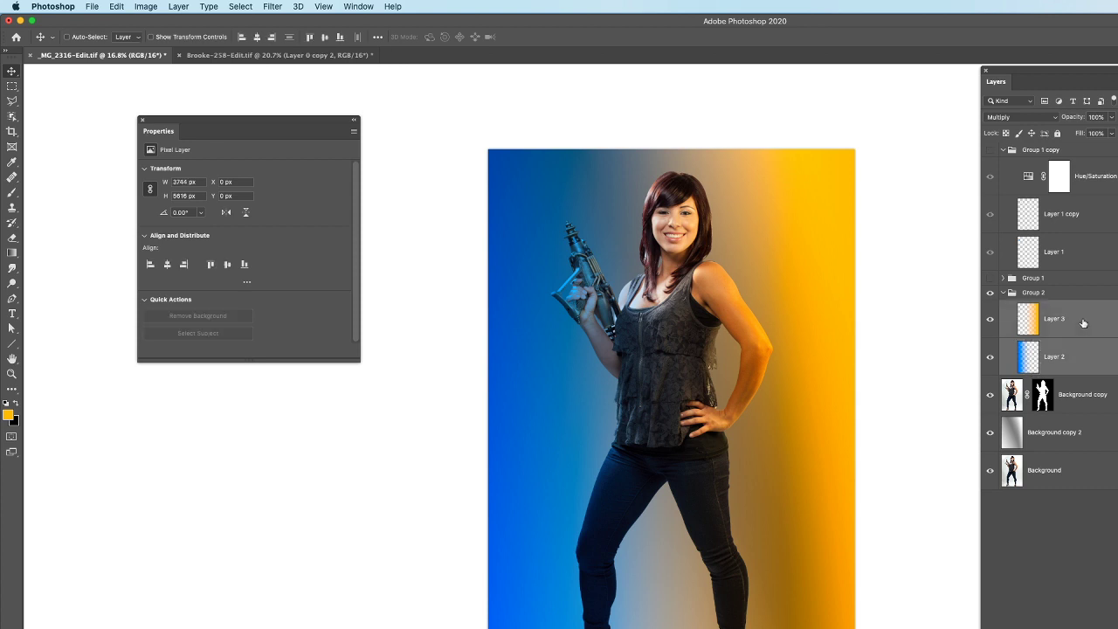
pyautogui.click(1055, 299)
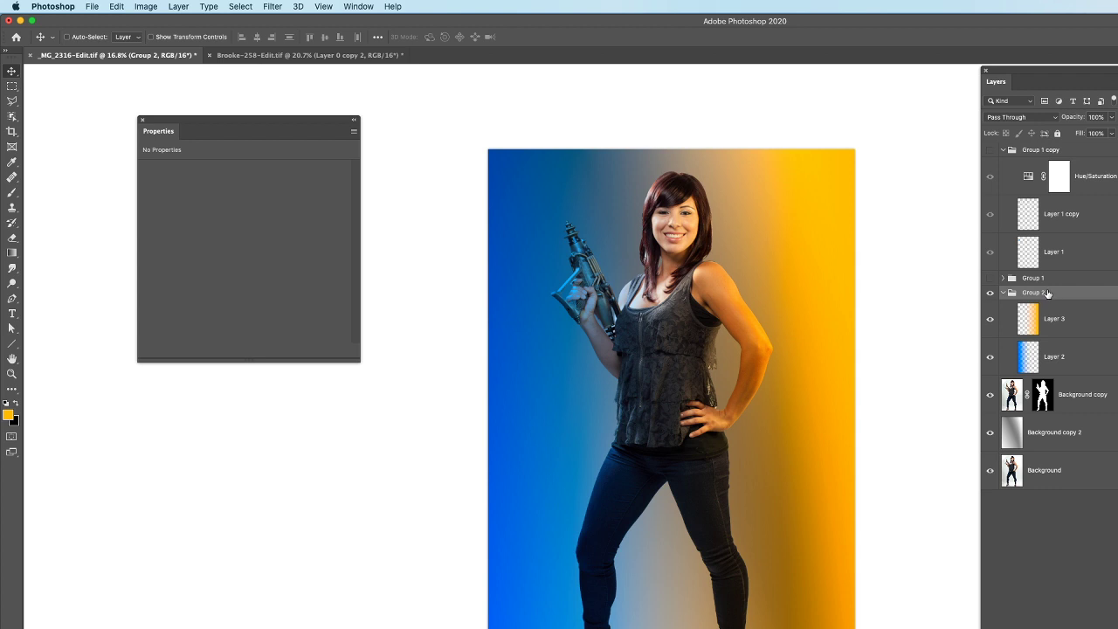
pyautogui.moveTo(1047, 294); pyautogui.dragTo(1034, 410)
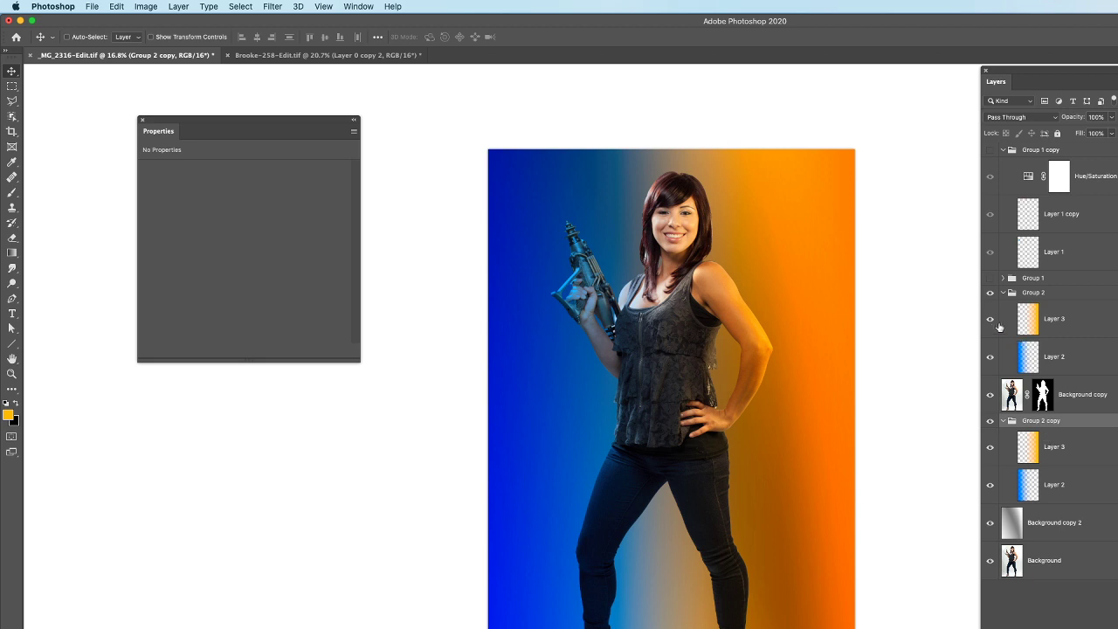
# Hide both gradient layers above the cutout and toggle the blue one's visibility to compare its effect
pyautogui.moveTo(996, 323); pyautogui.dragTo(990, 360)
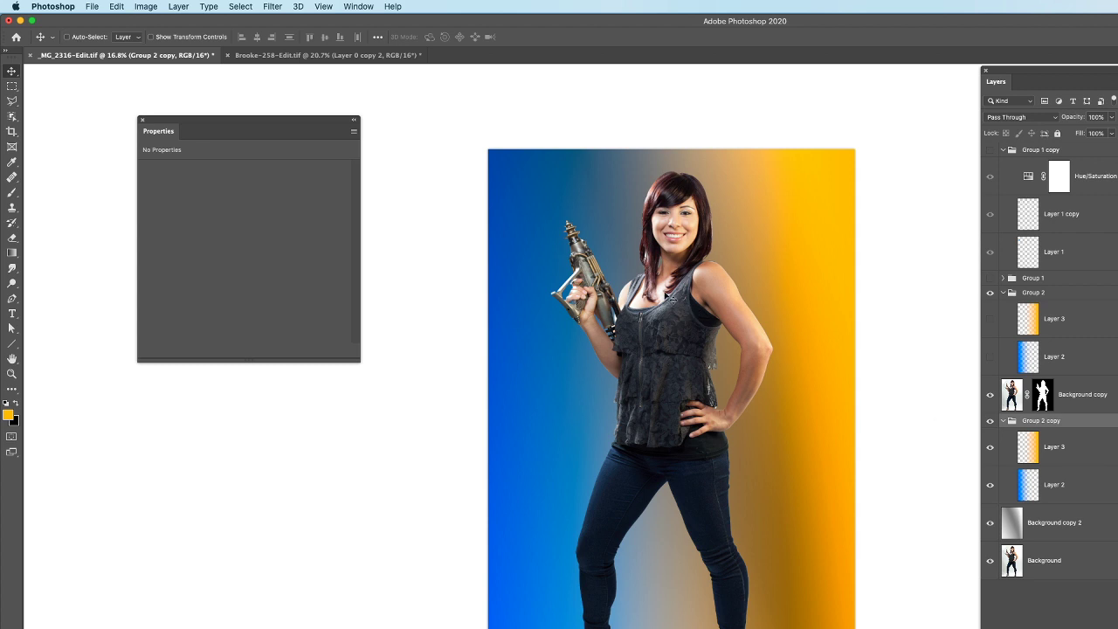
pyautogui.click(991, 359)
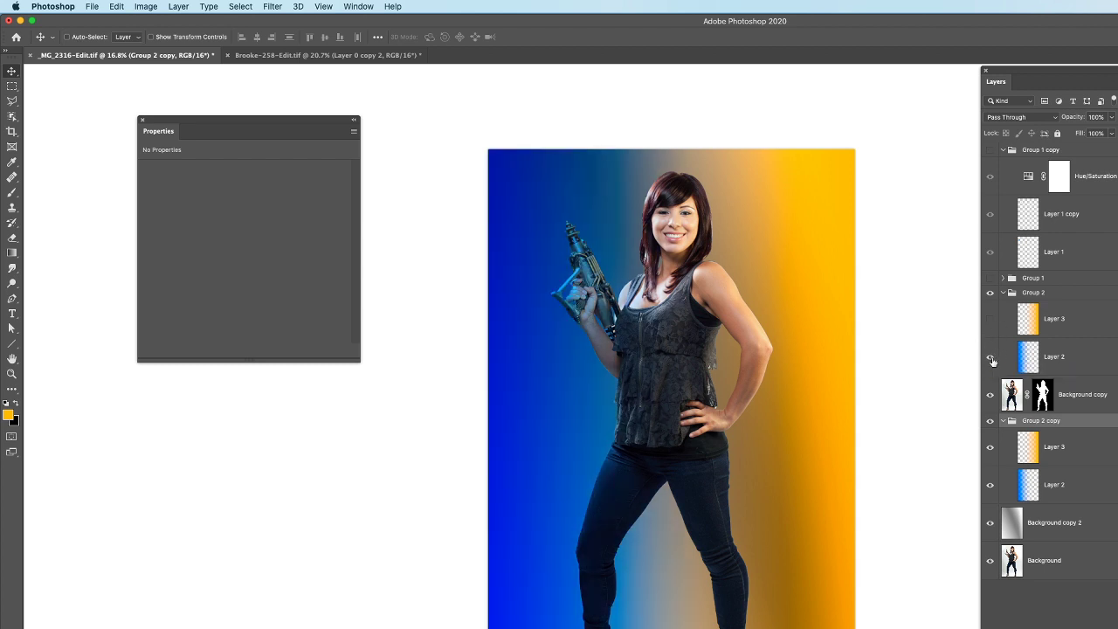
pyautogui.click(991, 358)
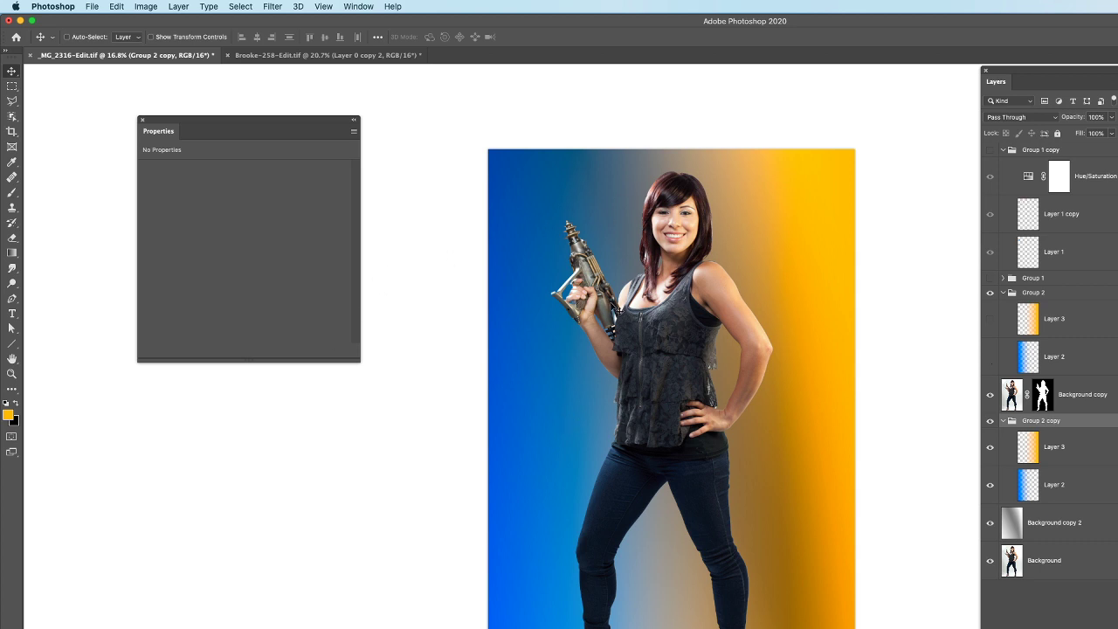
pyautogui.click(990, 358)
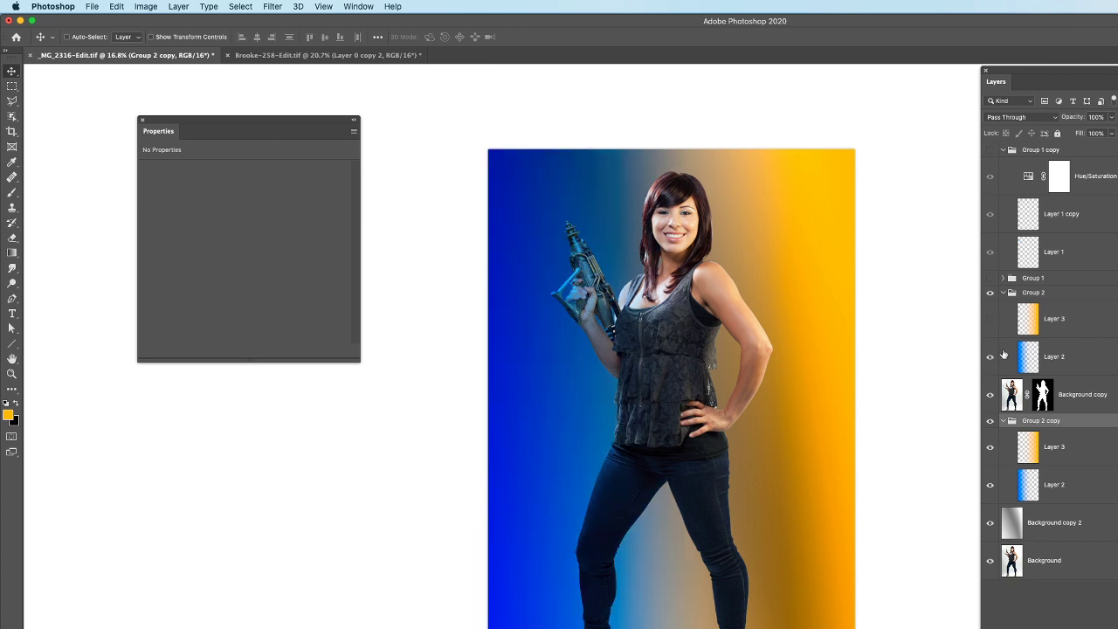
# Move the upper blue and orange gradient layers out of their group and clip the blue gradient to the masked cutout
pyautogui.click(1025, 358)
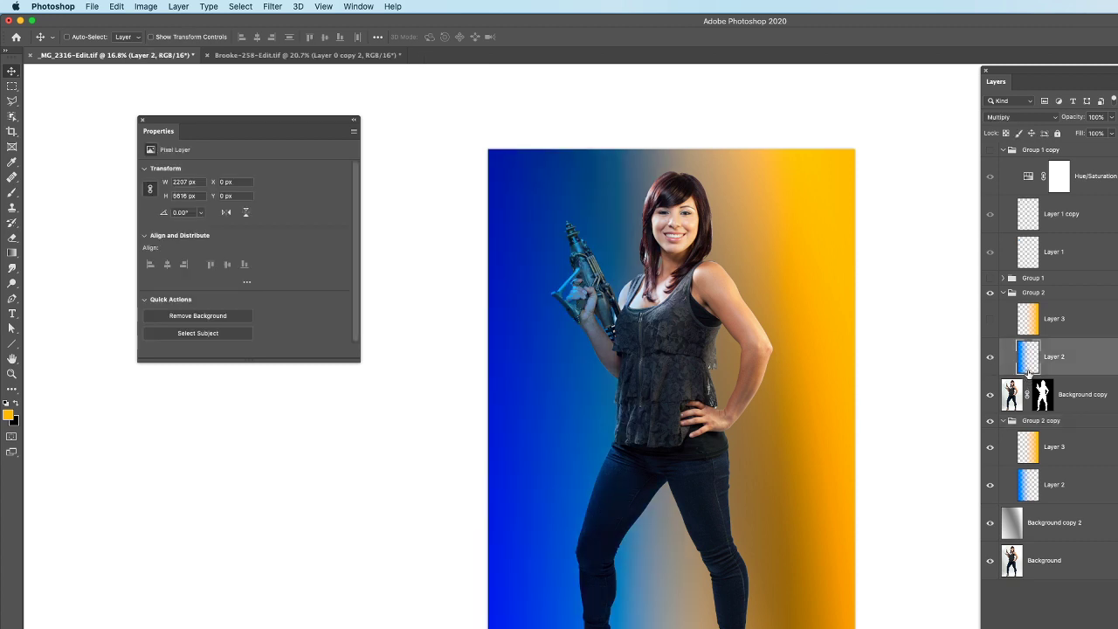
pyautogui.click(1060, 317)
pyautogui.keyDown('shift'); pyautogui.click(1065, 358); pyautogui.keyUp('shift')
pyautogui.moveTo(1066, 364); pyautogui.dragTo(1064, 381)
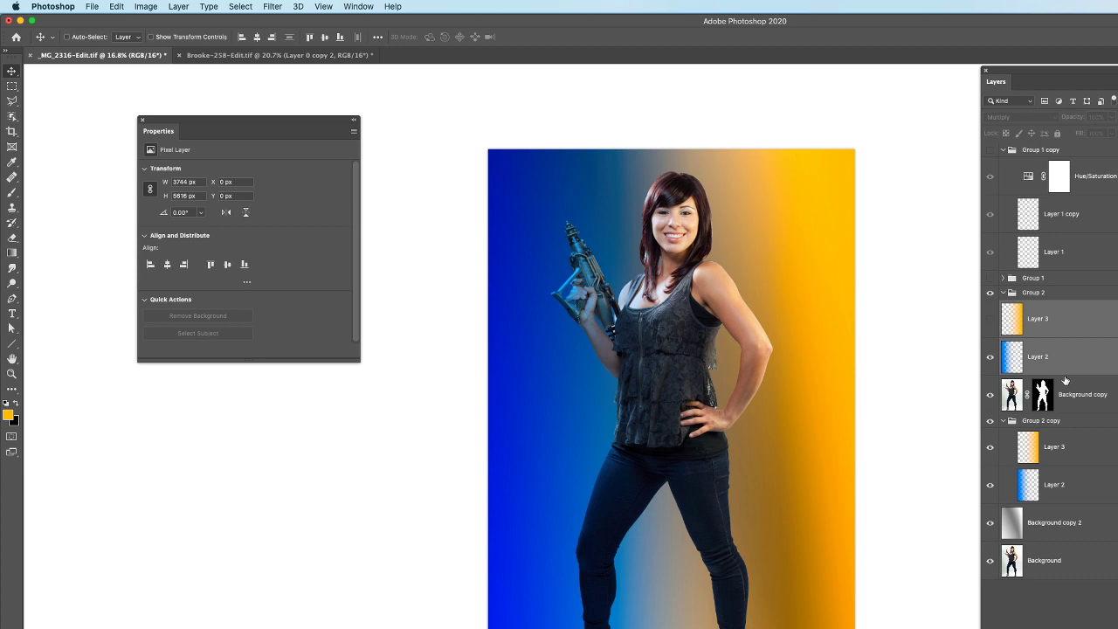
pyautogui.keyDown('alt'); pyautogui.click(1020, 371); pyautogui.keyUp('alt')
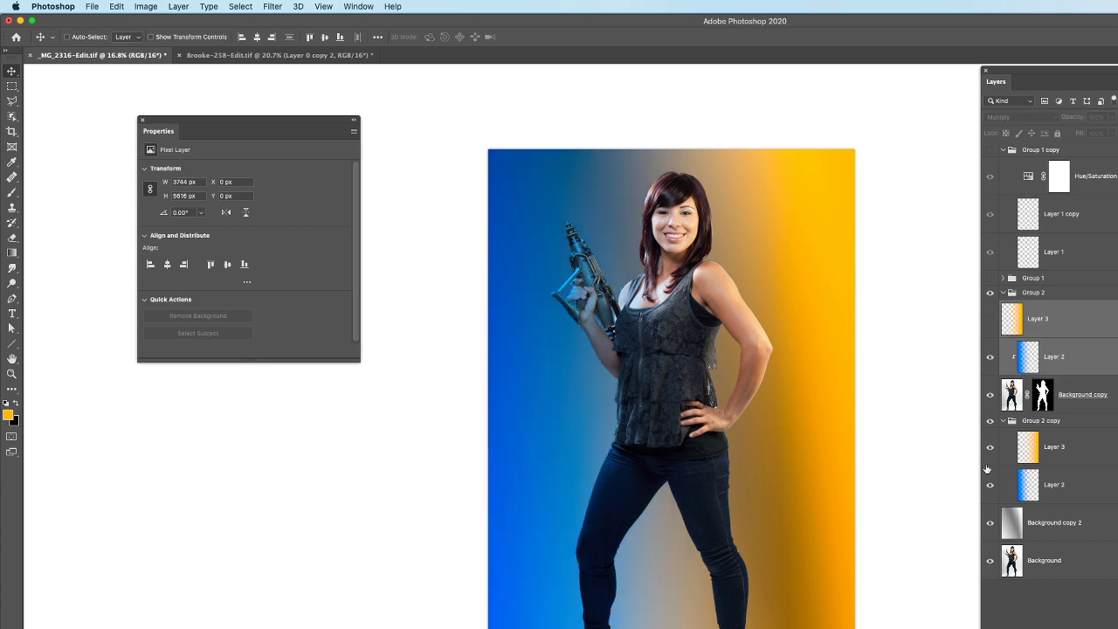
# Hide the duplicated gradient group behind the cutout and toggle the clipped blue gradient to examine its effect on the woman
pyautogui.click(989, 421)
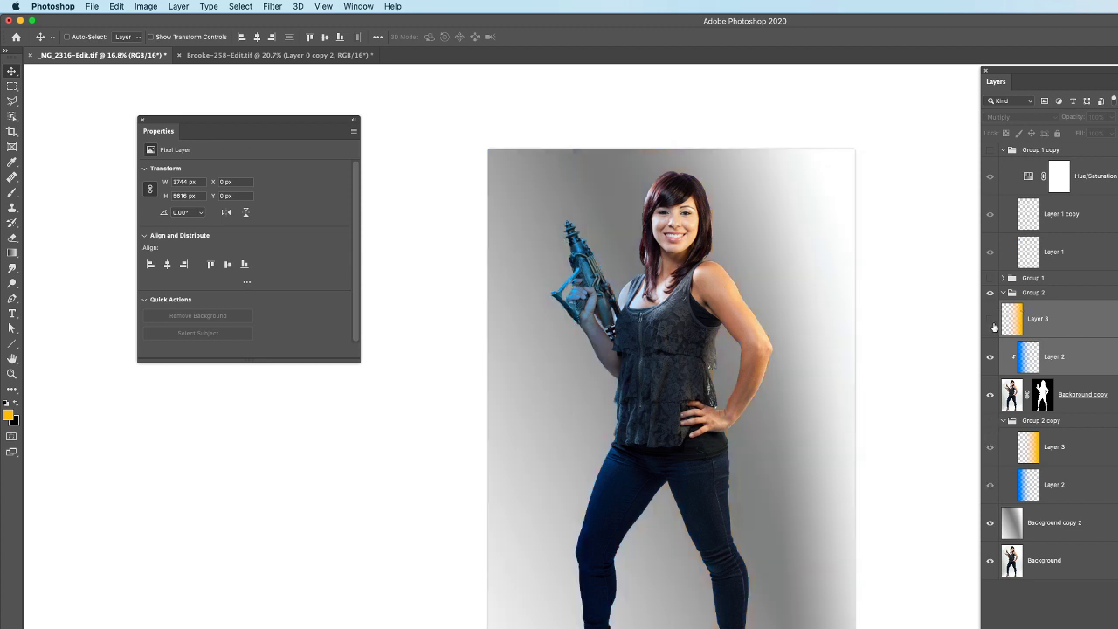
pyautogui.click(990, 359)
pyautogui.click(990, 358)
pyautogui.click(990, 358)
pyautogui.click(989, 358)
pyautogui.click(990, 358)
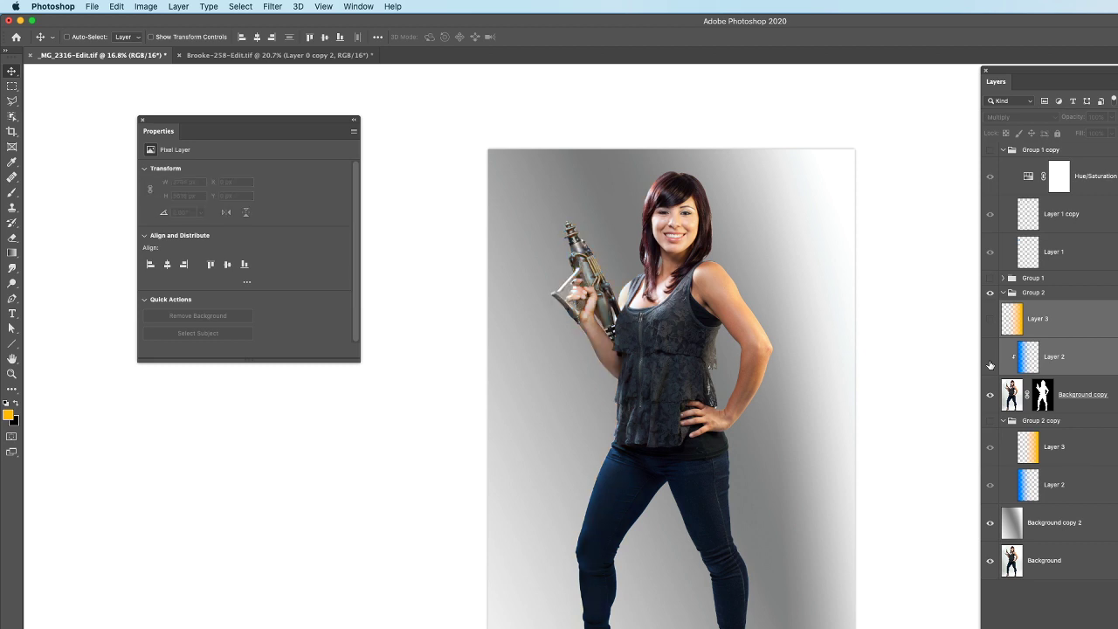
pyautogui.click(990, 358)
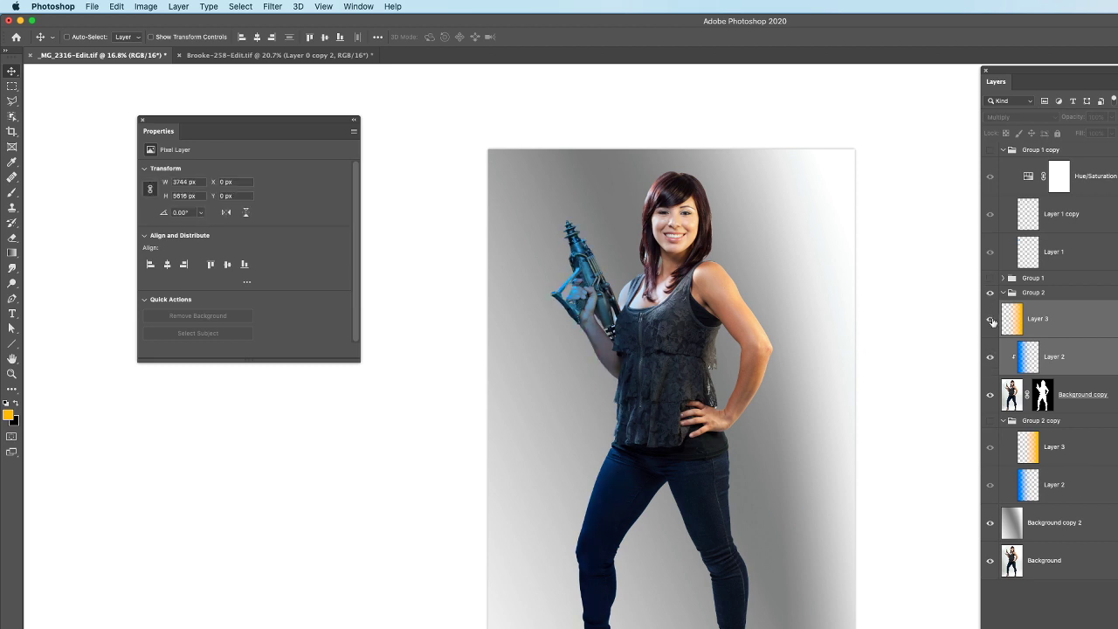
# Show the upper orange gradient layer, clip it to the masked cutout and toggle its visibility to check the effect
pyautogui.click(989, 319)
pyautogui.click(1023, 316)
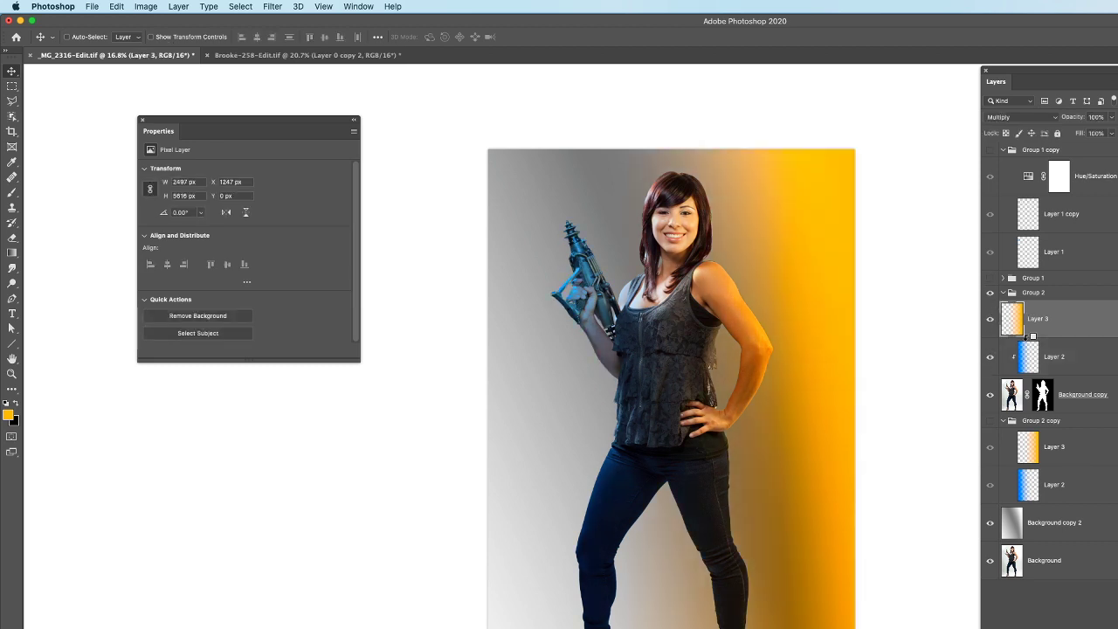
pyautogui.keyDown('alt'); pyautogui.click(1026, 337); pyautogui.keyUp('alt')
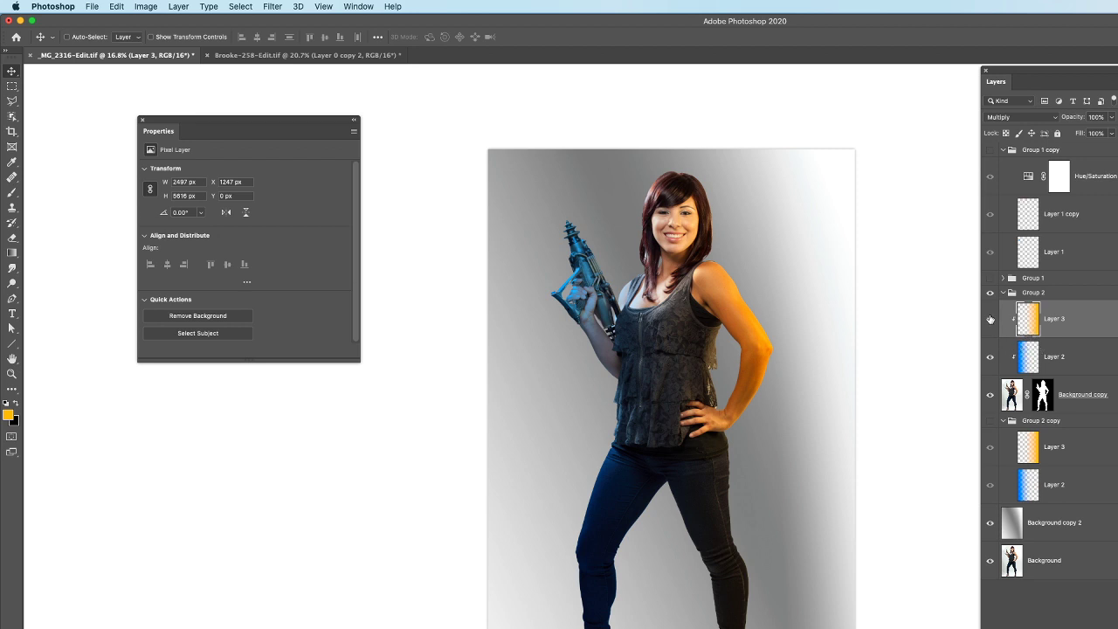
pyautogui.click(989, 319)
pyautogui.click(990, 319)
# Release the blue and orange gradients from the masked cutout, toggle their visibility to compare the unclipped effect, and clip both back
pyautogui.keyDown('alt'); pyautogui.click(1023, 374); pyautogui.keyUp('alt')
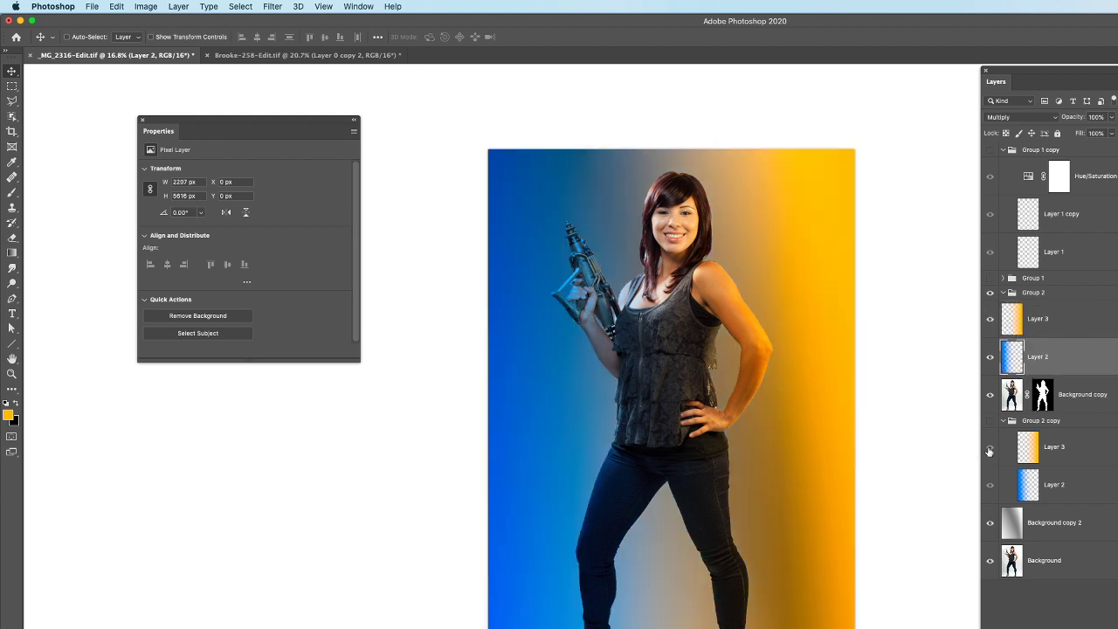
pyautogui.click(990, 319)
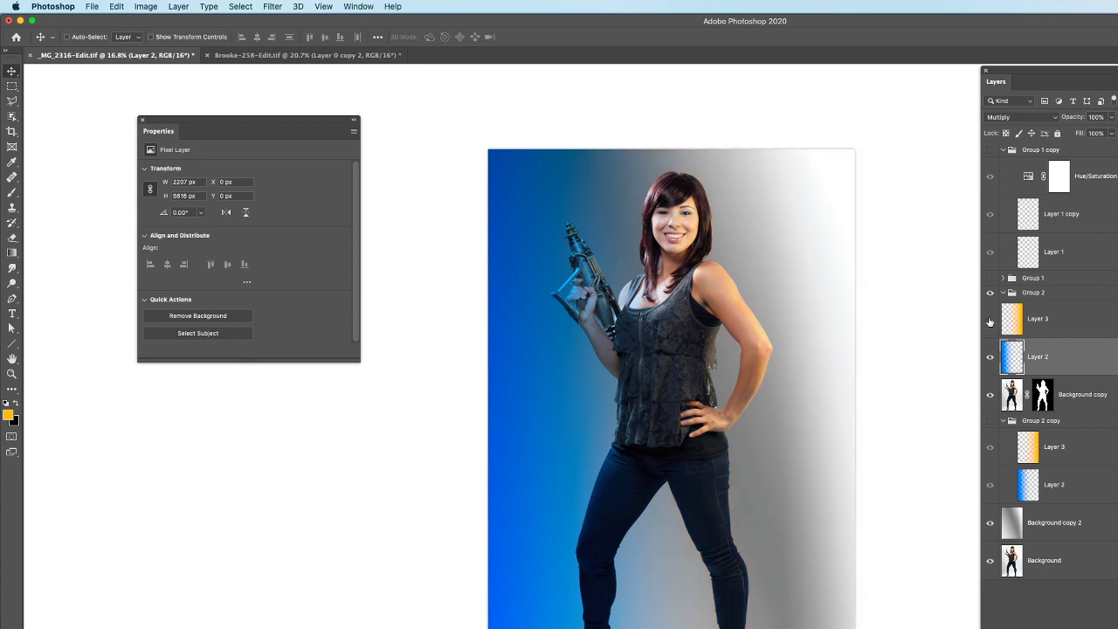
pyautogui.click(991, 356)
pyautogui.click(991, 356)
pyautogui.click(990, 319)
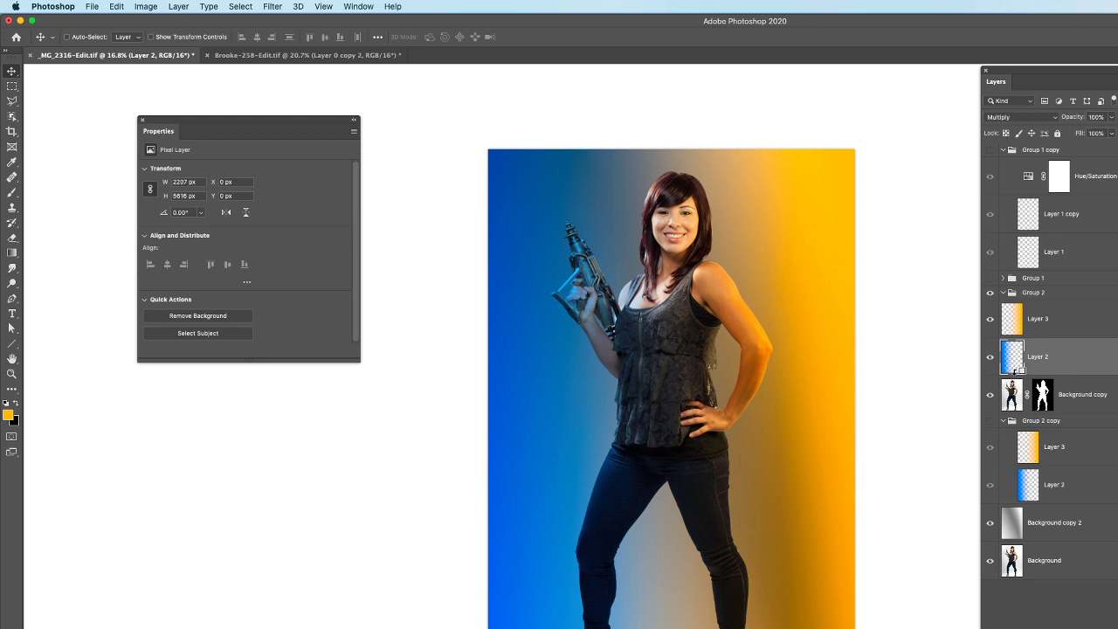
pyautogui.keyDown('alt'); pyautogui.click(1015, 374); pyautogui.keyUp('alt')
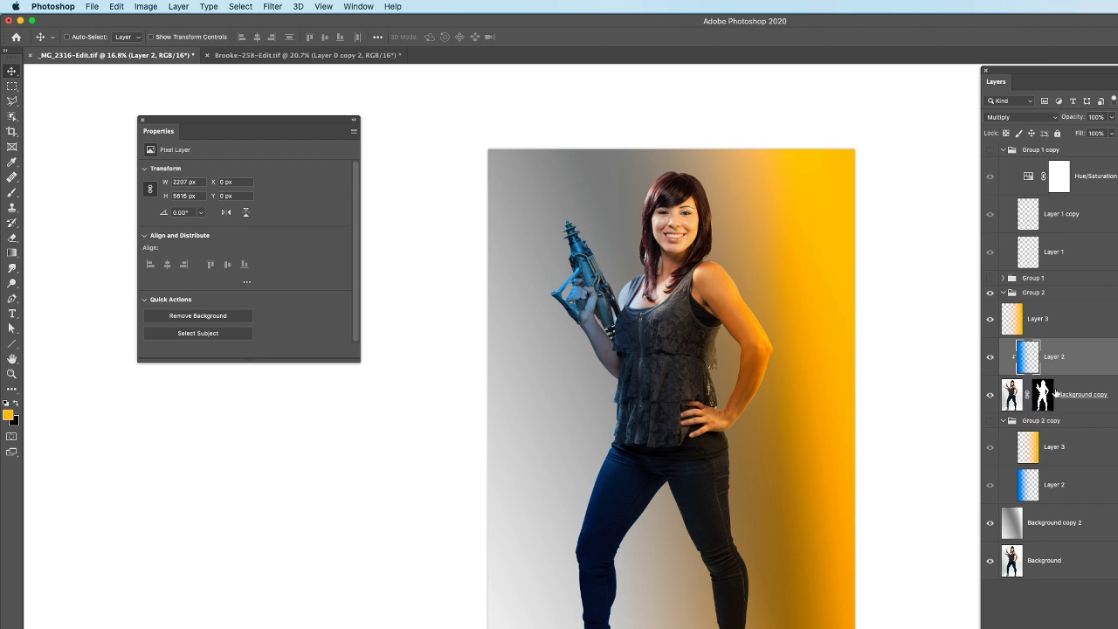
pyautogui.keyDown('alt'); pyautogui.click(1020, 333); pyautogui.keyUp('alt')
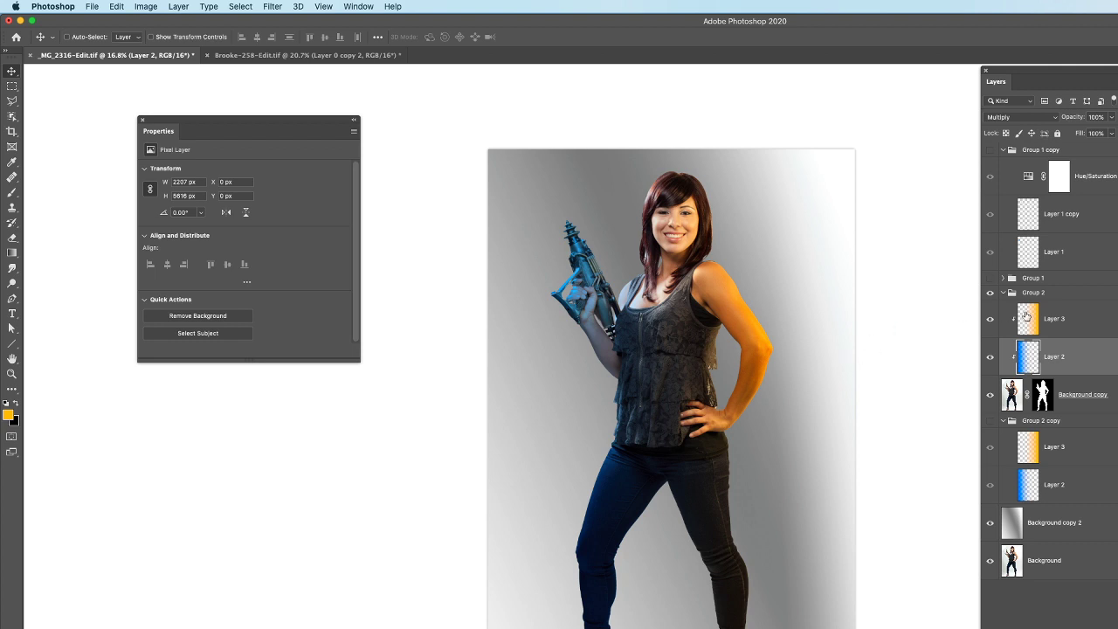
# Set the clipped orange gradient's blend mode to Screen and the clipped blue gradient's blend mode to Overlay
pyautogui.click(1057, 319)
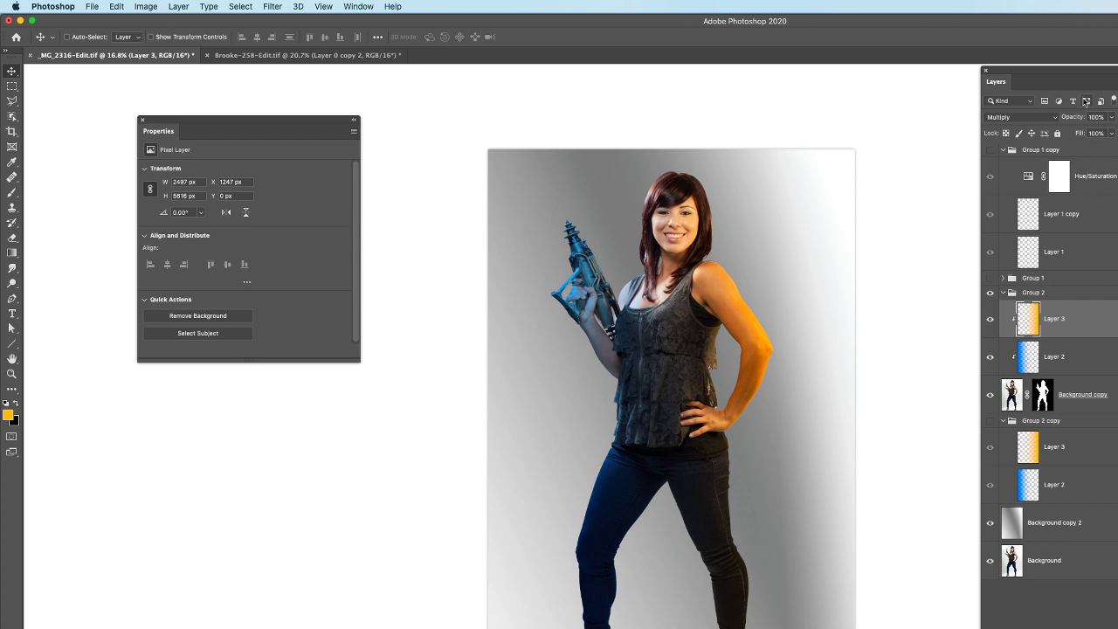
pyautogui.click(1039, 118)
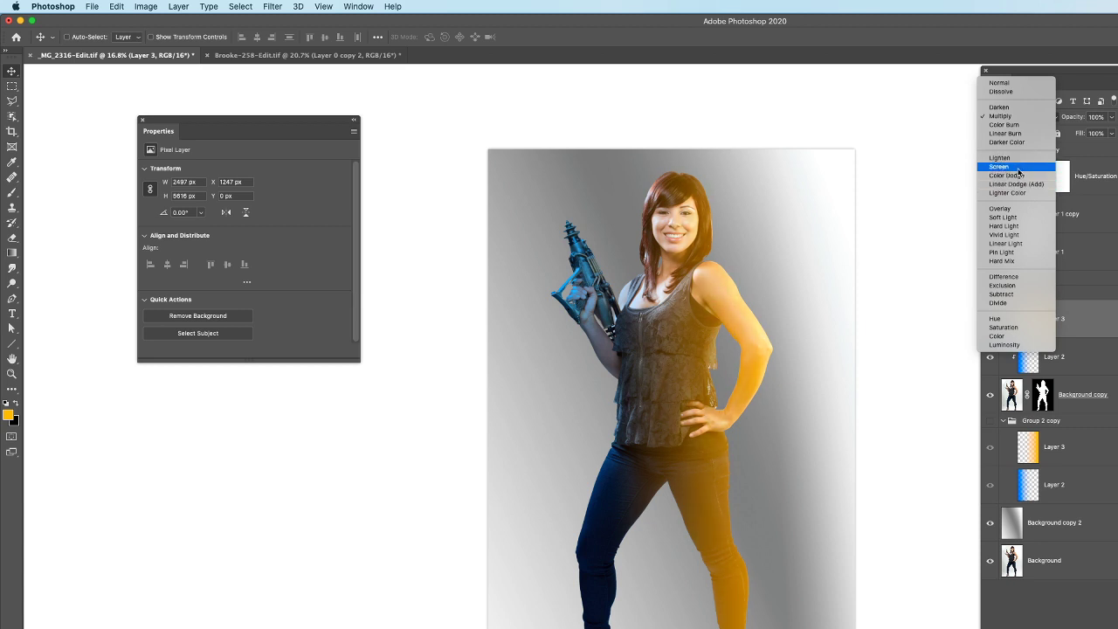
pyautogui.click(1019, 167)
pyautogui.click(1030, 358)
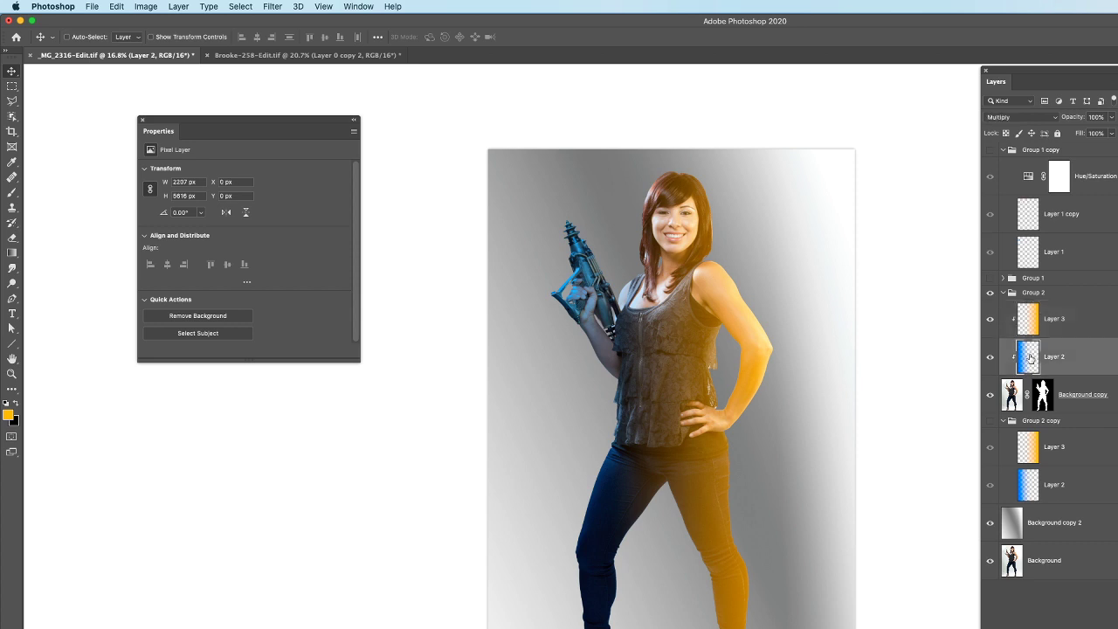
pyautogui.click(1019, 118)
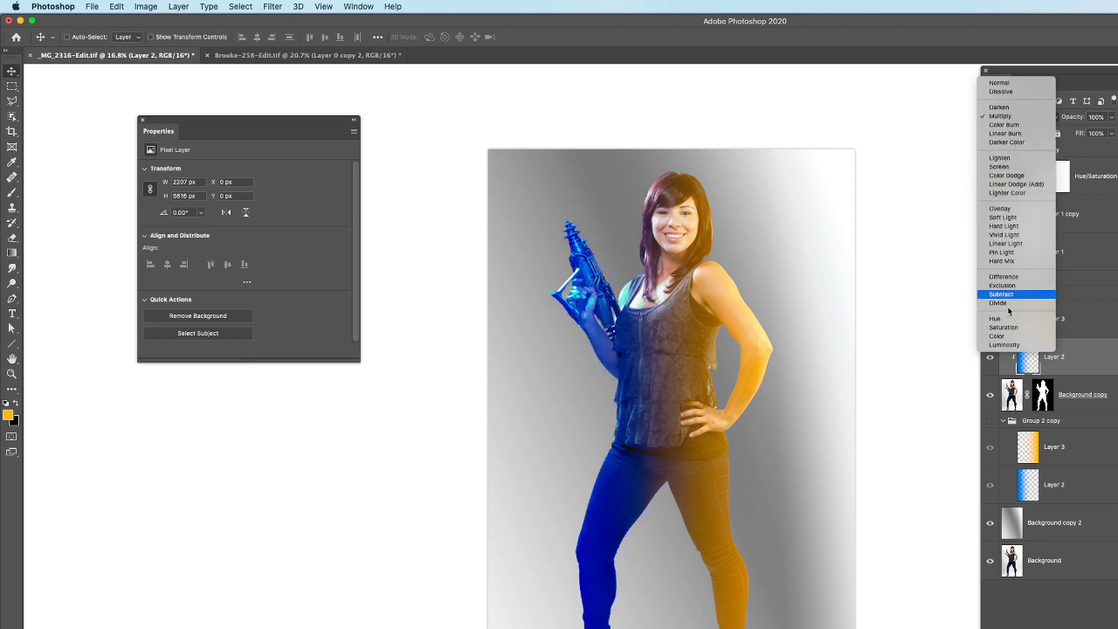
pyautogui.click(1016, 212)
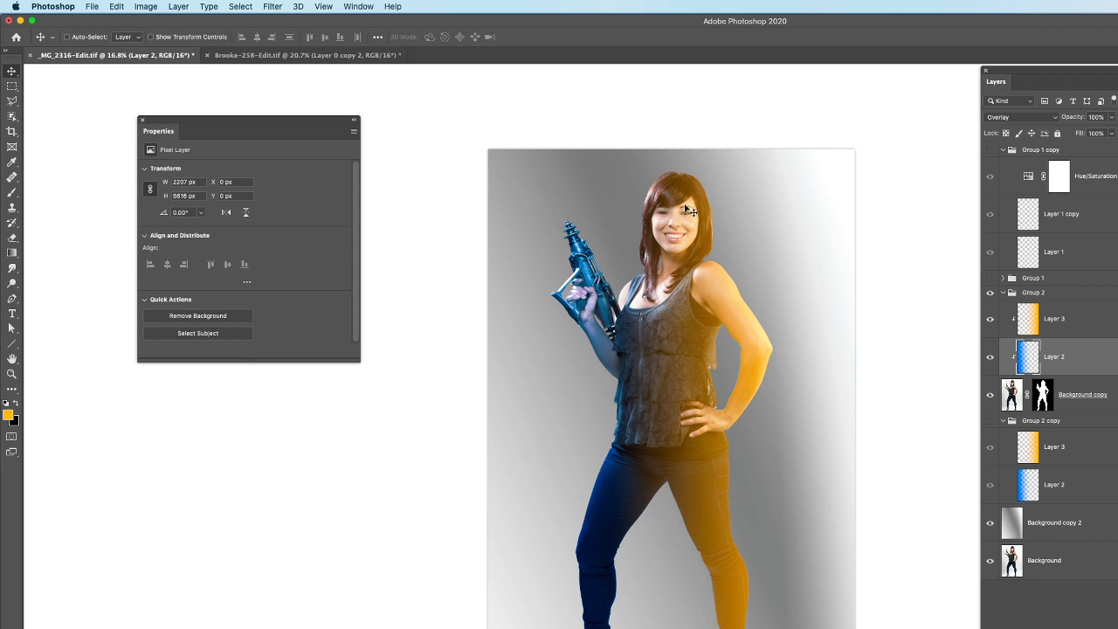
# Limit the clipped orange gradient with Blend If, splitting the This Layer highlight slider to 168 / 198
pyautogui.click(1034, 323)
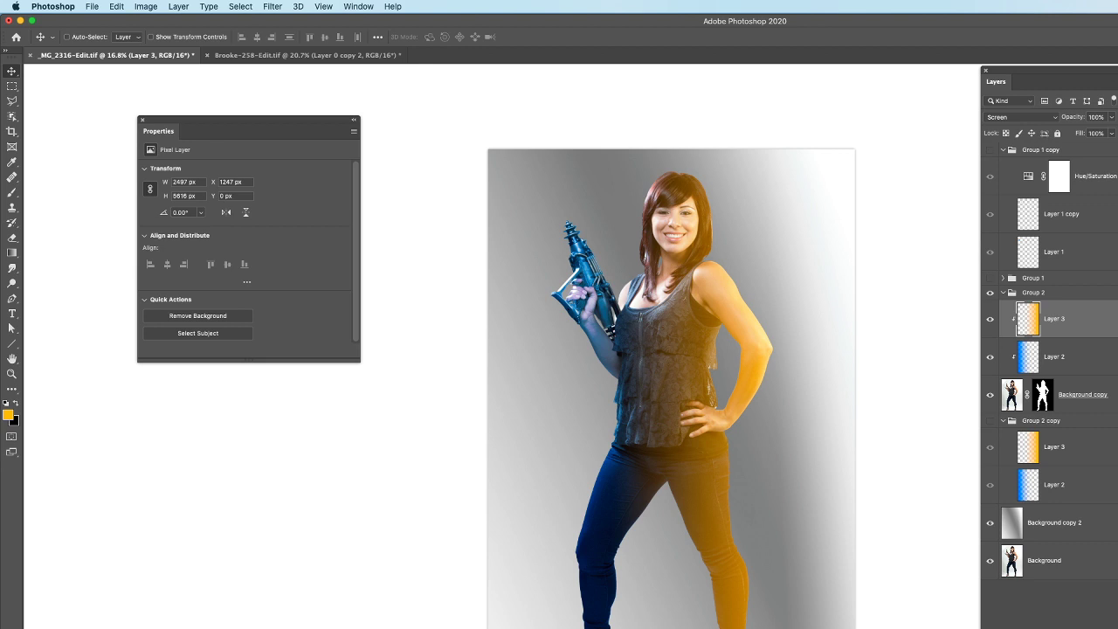
pyautogui.doubleClick(1065, 484)
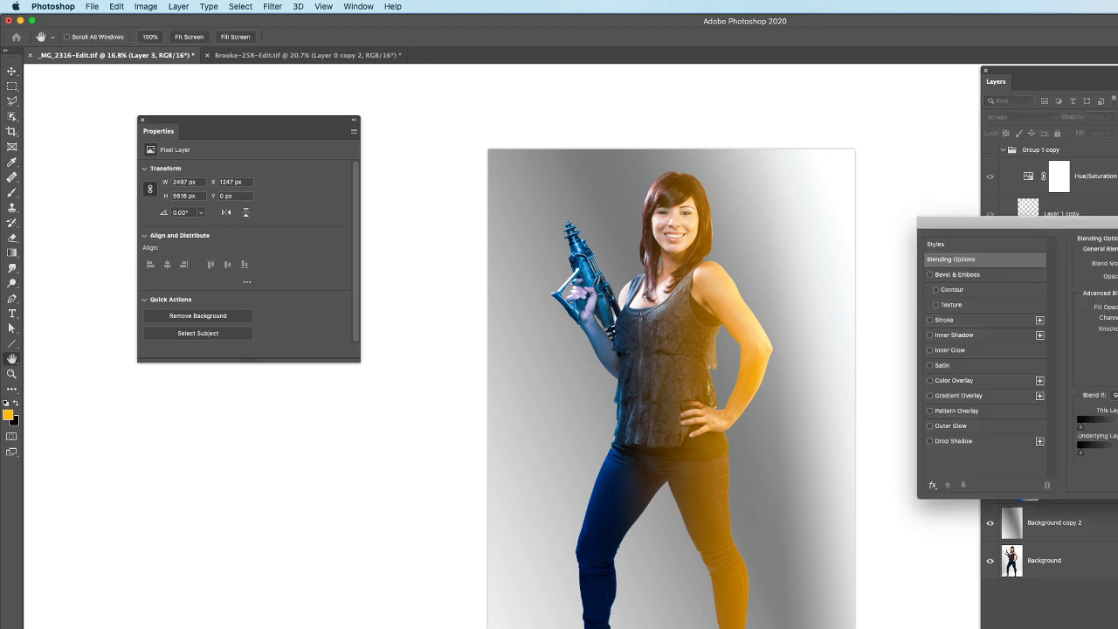
pyautogui.moveTo(1100, 222); pyautogui.dragTo(218, 120)
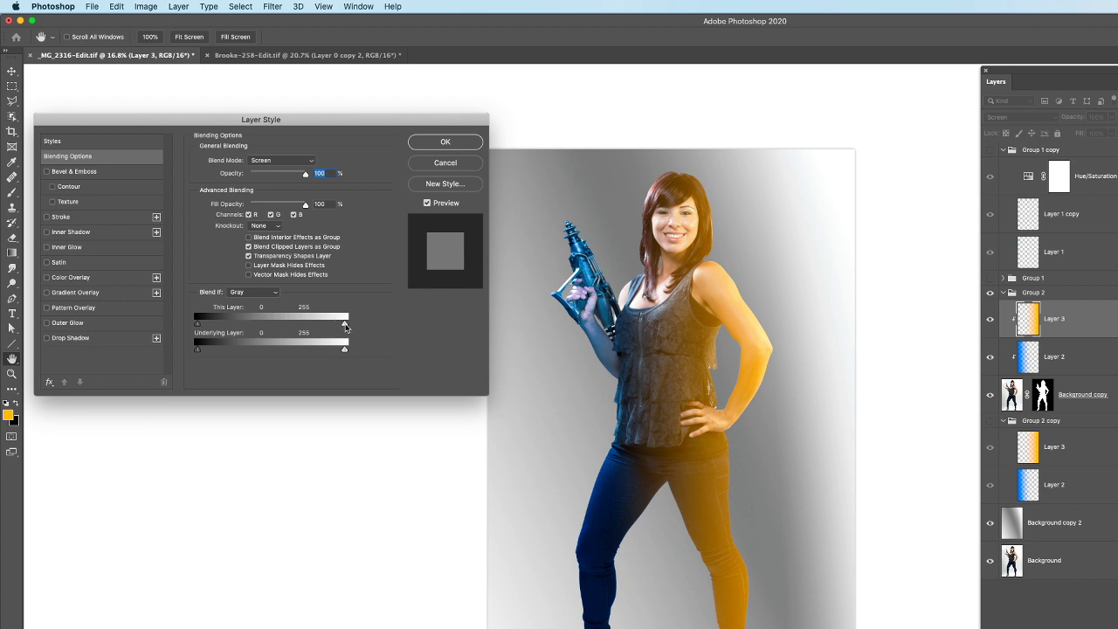
pyautogui.moveTo(345, 323); pyautogui.dragTo(282, 322)
pyautogui.moveTo(290, 324)
pyautogui.mouseDown()
pyautogui.moveTo(314, 323)
pyautogui.moveTo(303, 323)
pyautogui.mouseUp()
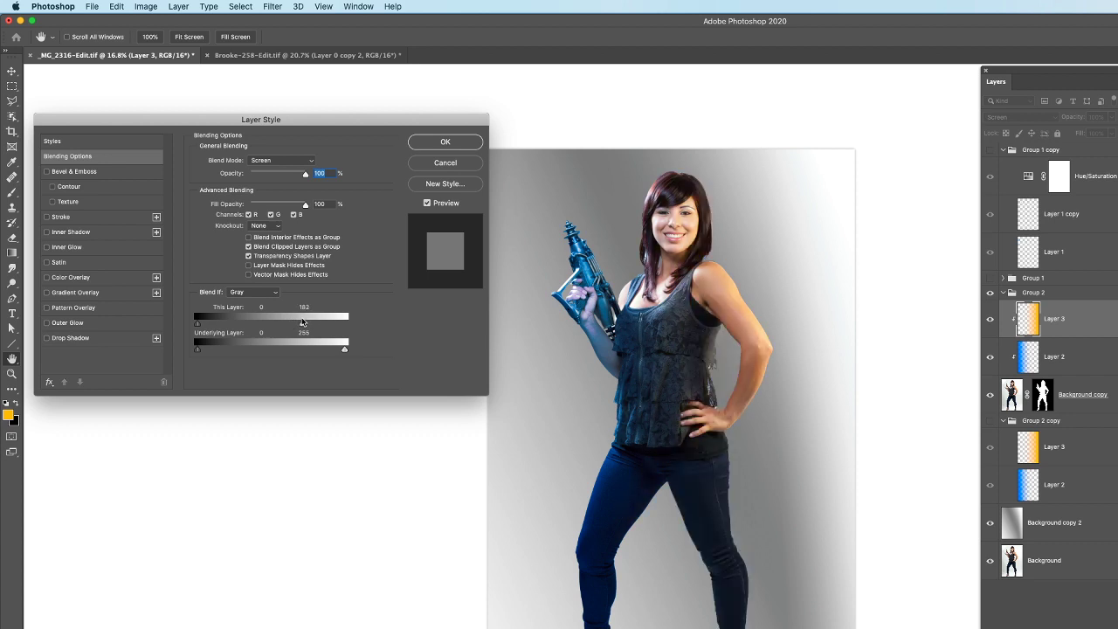
pyautogui.press('alt')
pyautogui.moveTo(304, 327)
pyautogui.mouseDown()
pyautogui.moveTo(322, 327)
pyautogui.moveTo(294, 327)
pyautogui.mouseUp()
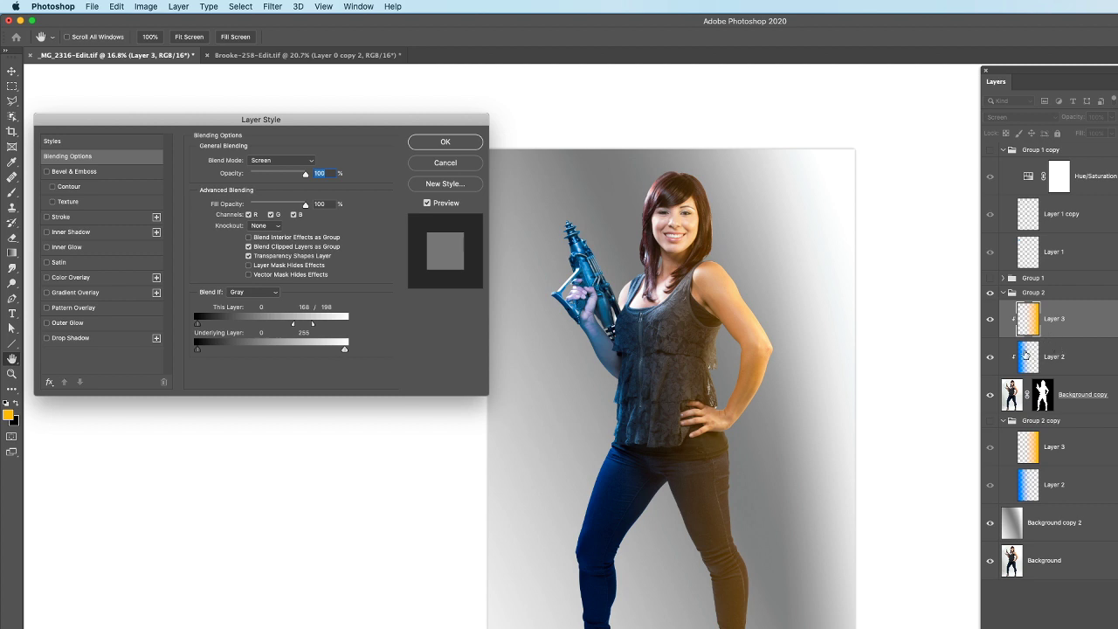
pyautogui.click(442, 143)
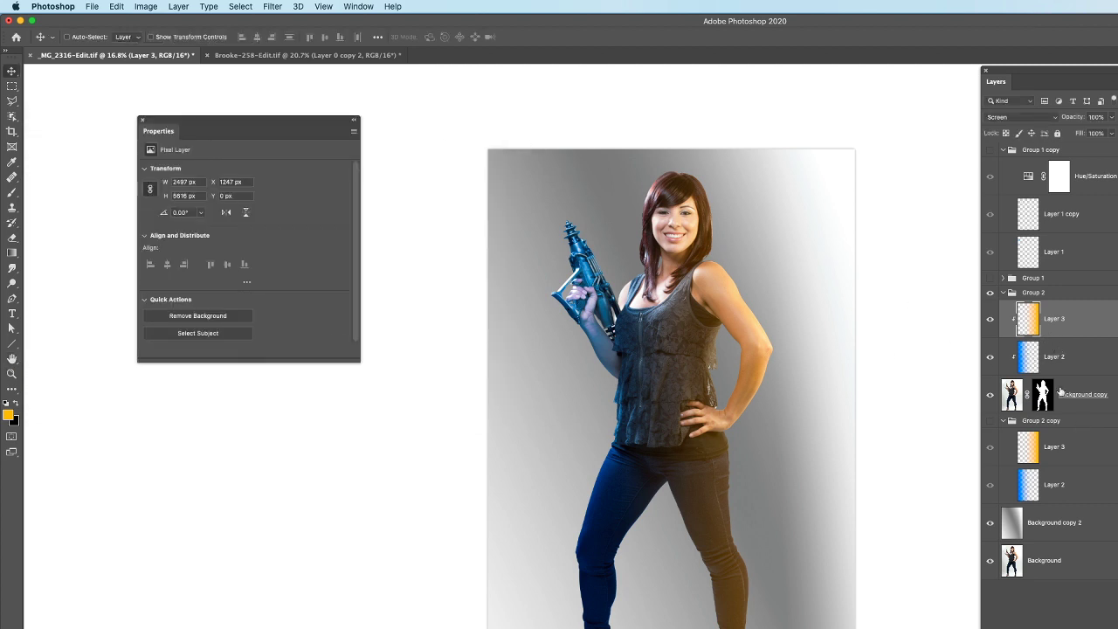
# Limit the clipped blue gradient with Blend If, splitting the This Layer highlight slider with its upper half at 184
pyautogui.click(1026, 356)
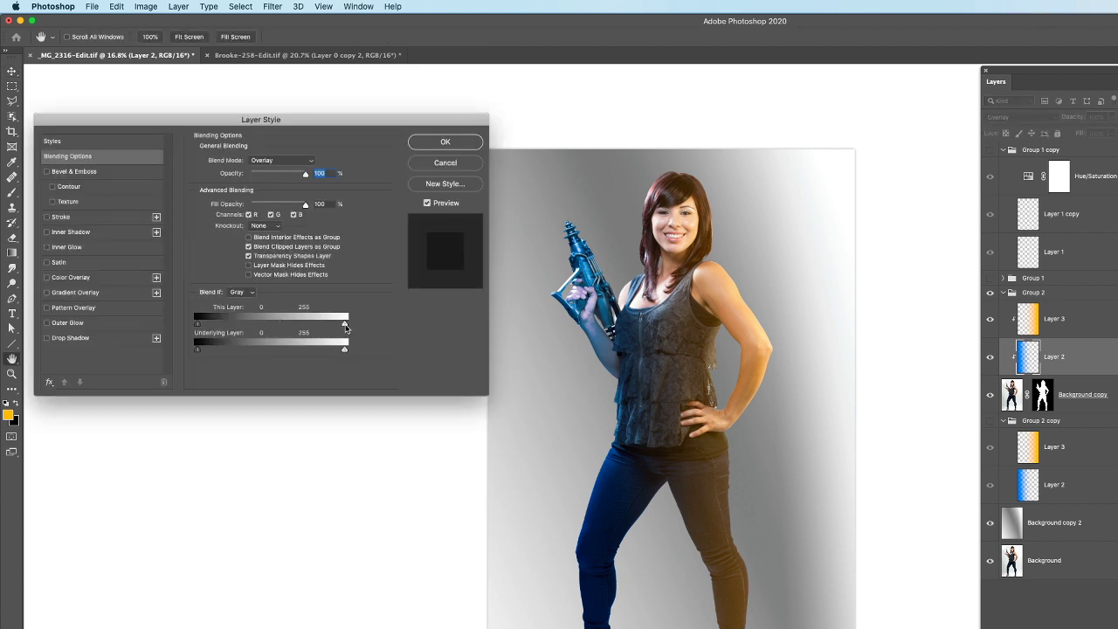
pyautogui.moveTo(345, 325); pyautogui.dragTo(306, 327)
pyautogui.press('alt')
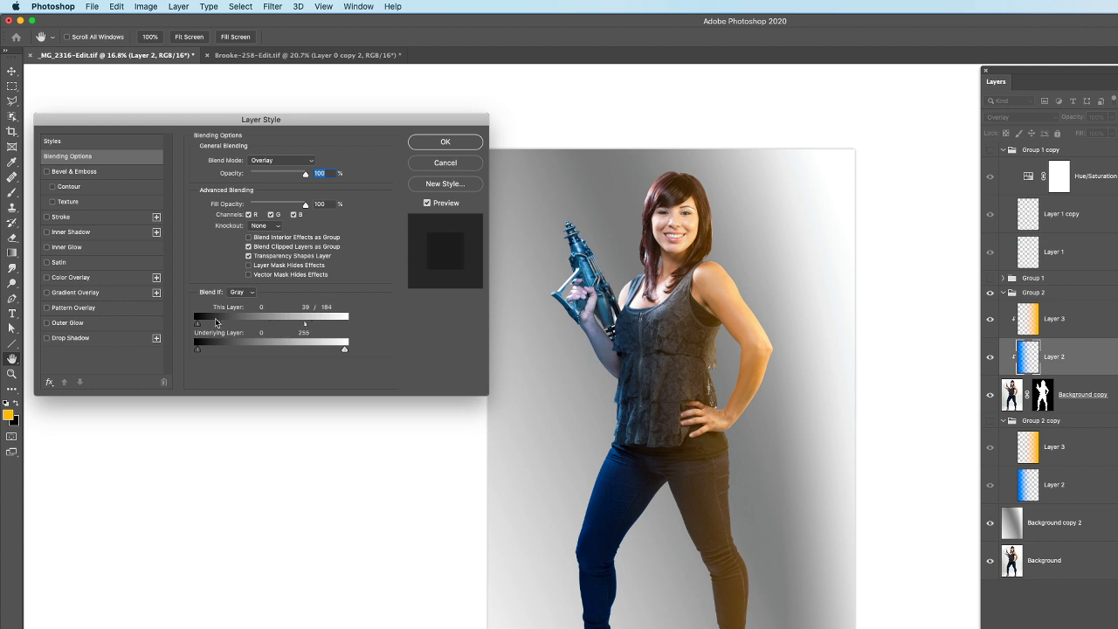
pyautogui.moveTo(218, 326); pyautogui.dragTo(224, 324)
pyautogui.click(444, 143)
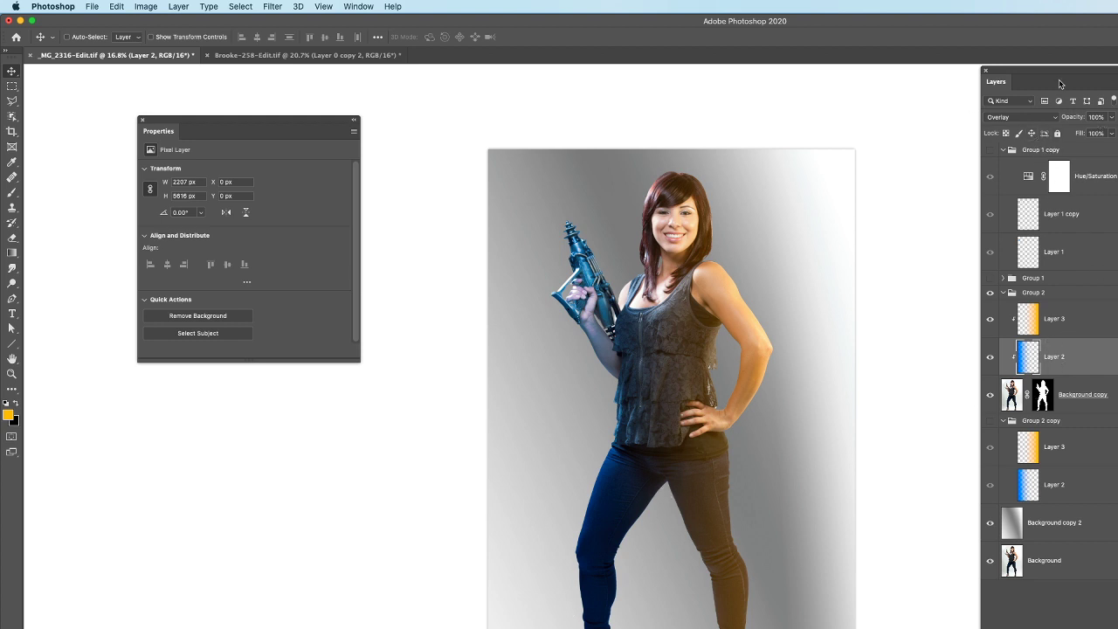
# Try a reduced opacity on the clipped blue gradient and 81% opacity on the clipped orange gradient
pyautogui.moveTo(1074, 120); pyautogui.dragTo(925, 117)
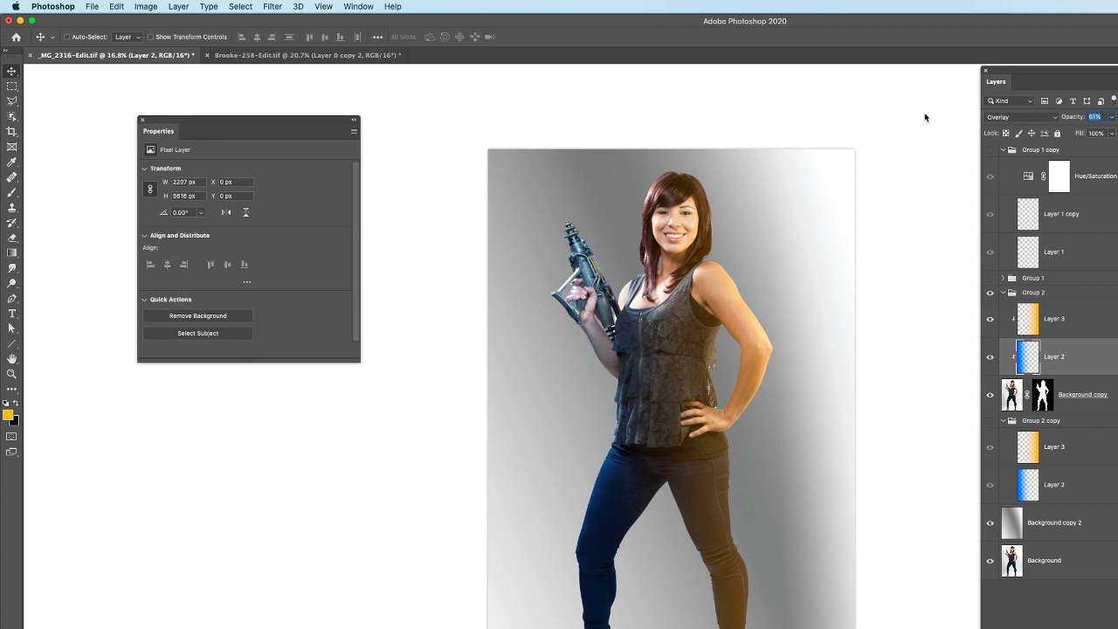
pyautogui.click(1040, 321)
pyautogui.moveTo(1074, 121); pyautogui.dragTo(851, 108)
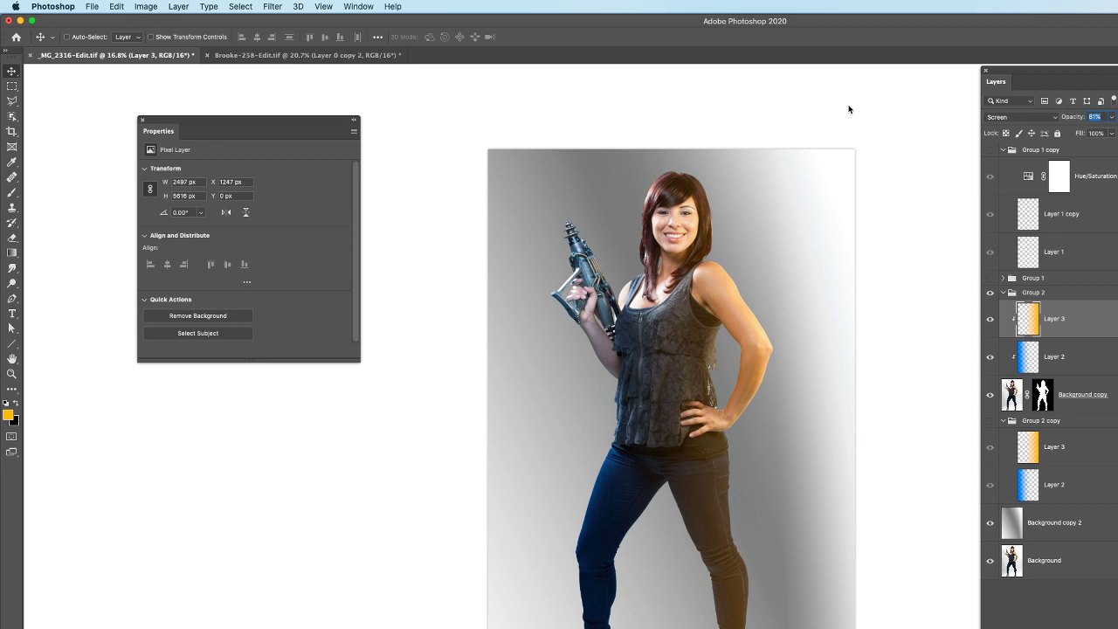
# Set the opacity of the clipped orange and blue gradients back to 100%
pyautogui.write('100')
pyautogui.press('Return')
pyautogui.click(1033, 355)
pyautogui.click(1095, 116)
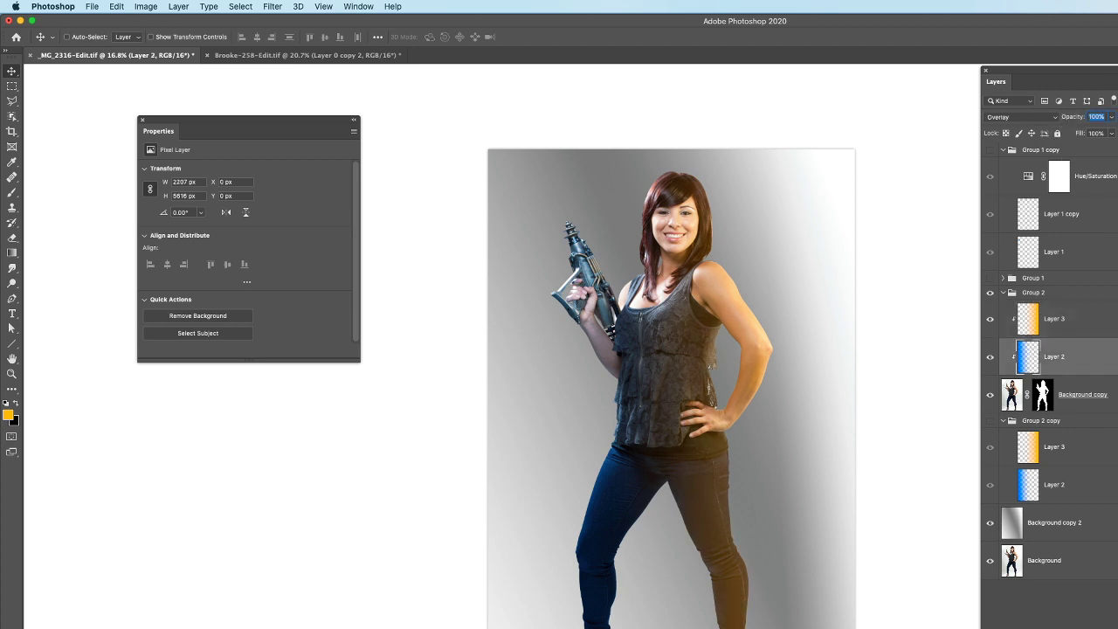
pyautogui.write('100')
pyautogui.press('Return')
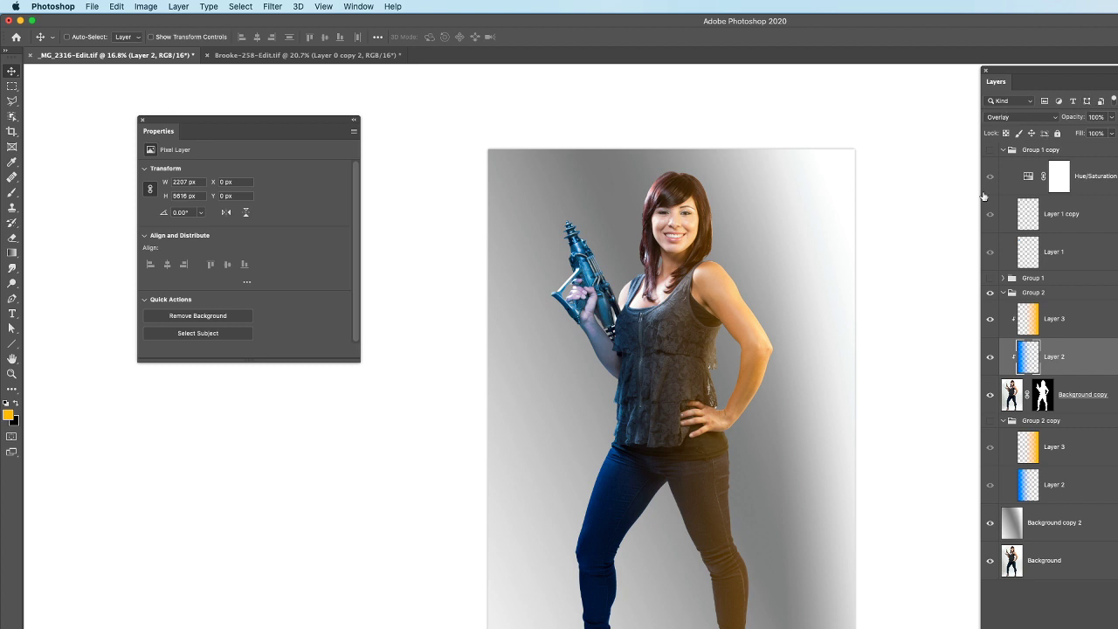
# Show the Group 2 copy group behind the cutout and merge its orange and blue gradients into a single Multiply layer
pyautogui.click(990, 422)
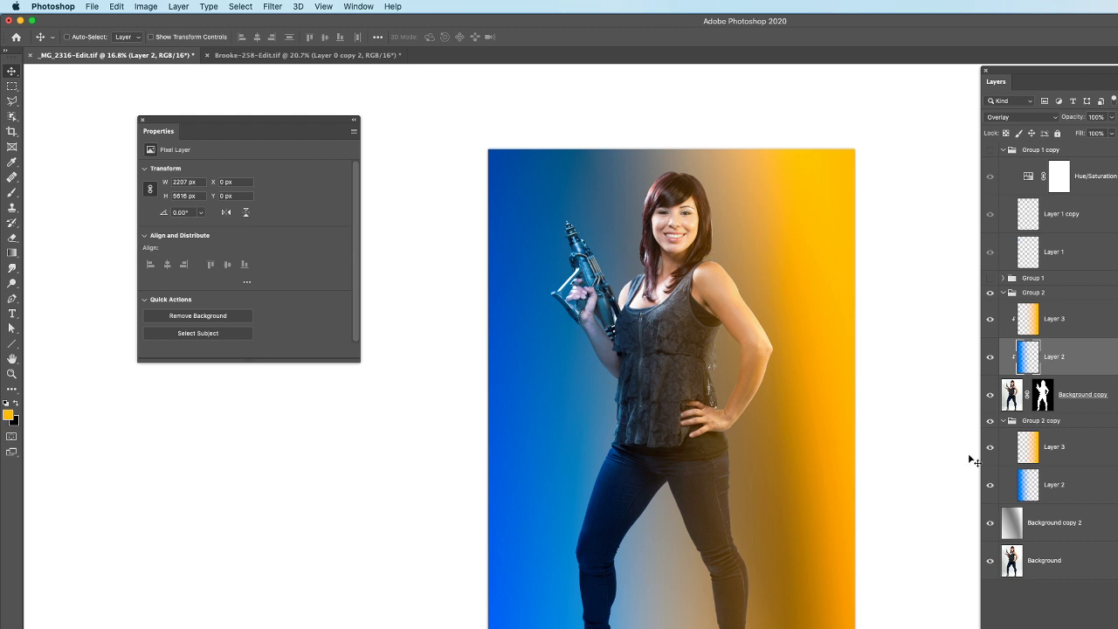
pyautogui.click(1075, 448)
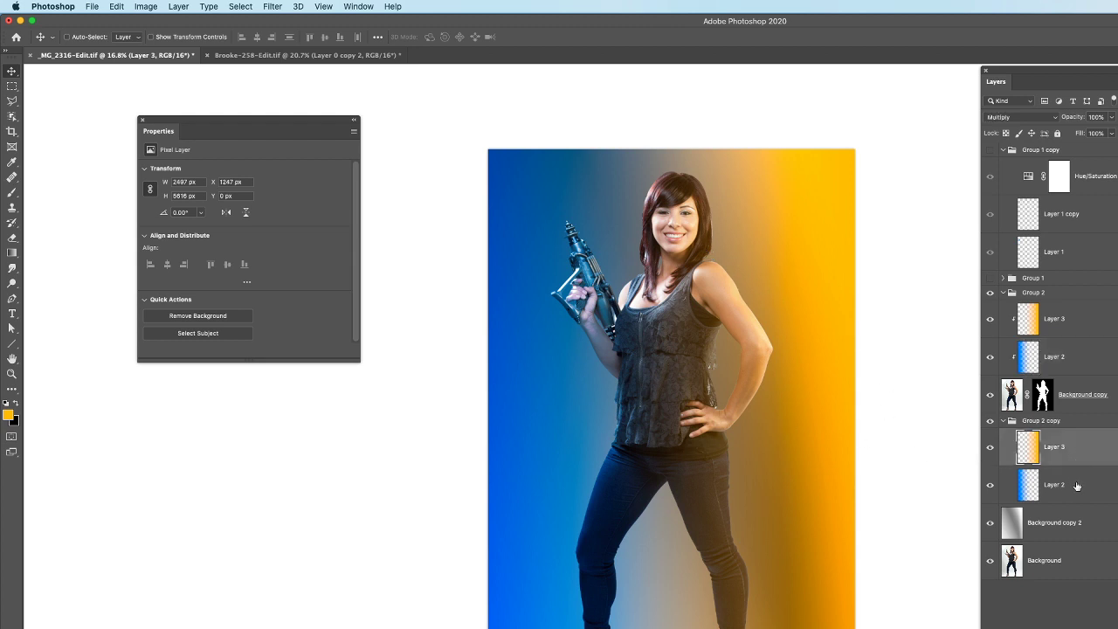
pyautogui.keyDown('shift'); pyautogui.click(1077, 485); pyautogui.keyUp('shift')
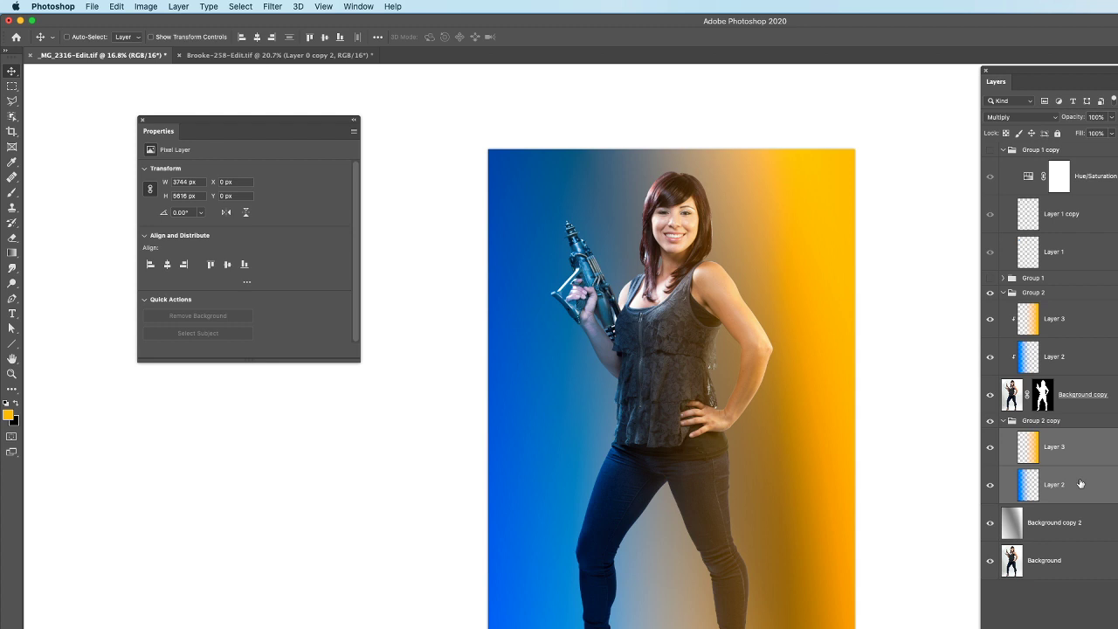
pyautogui.keyDown('super'); pyautogui.click(1085, 476); pyautogui.keyUp('super')
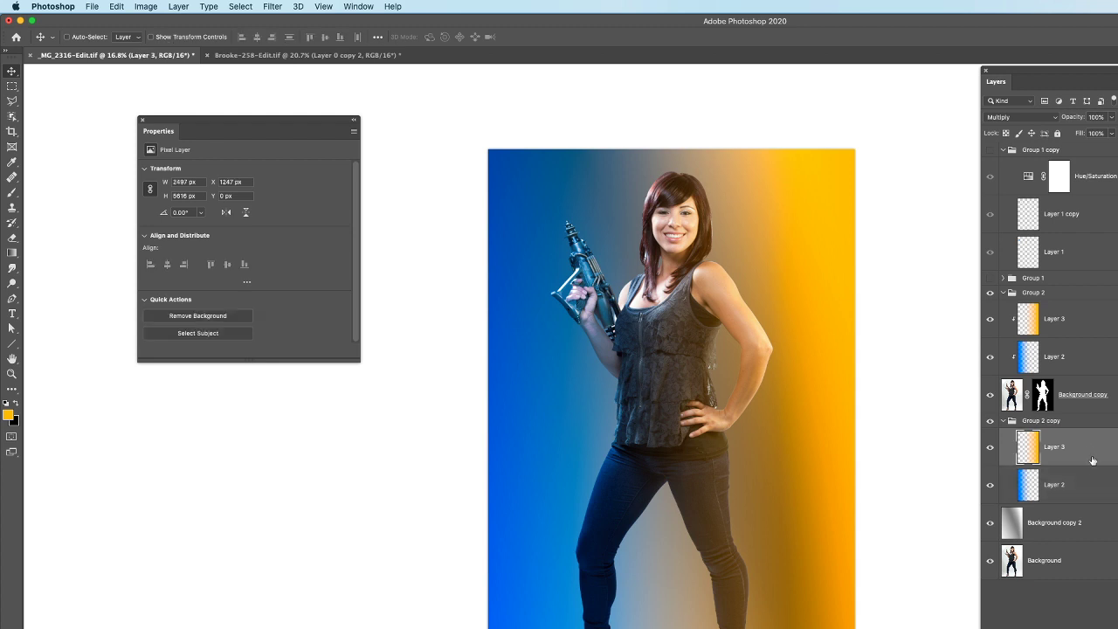
pyautogui.keyDown('super'); pyautogui.click(1094, 480); pyautogui.keyUp('super')
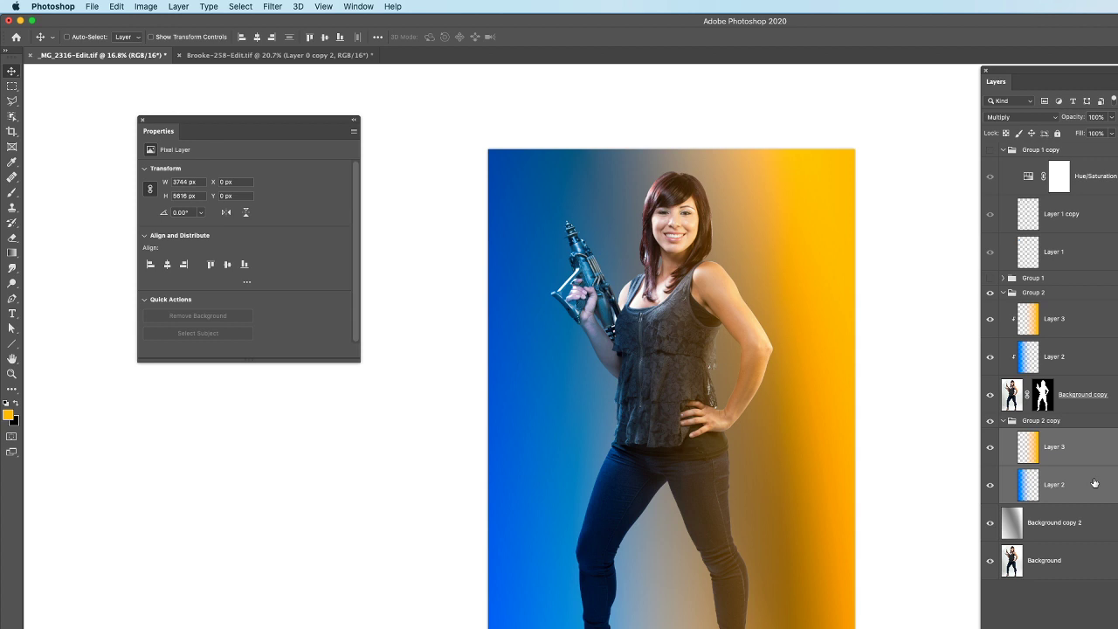
pyautogui.press('super+e')
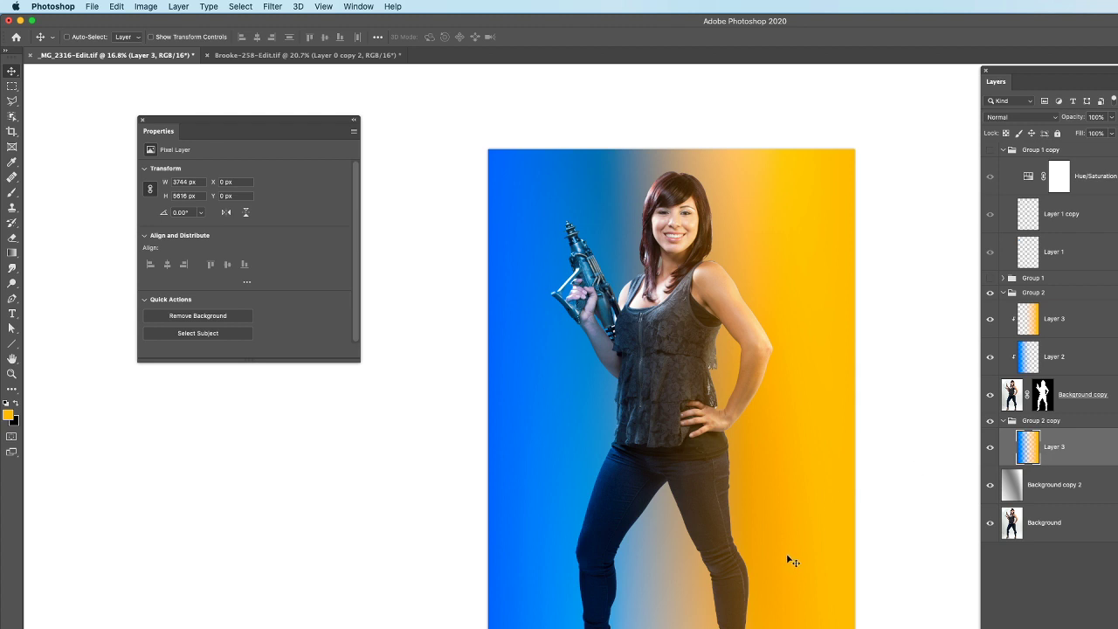
pyautogui.click(1031, 119)
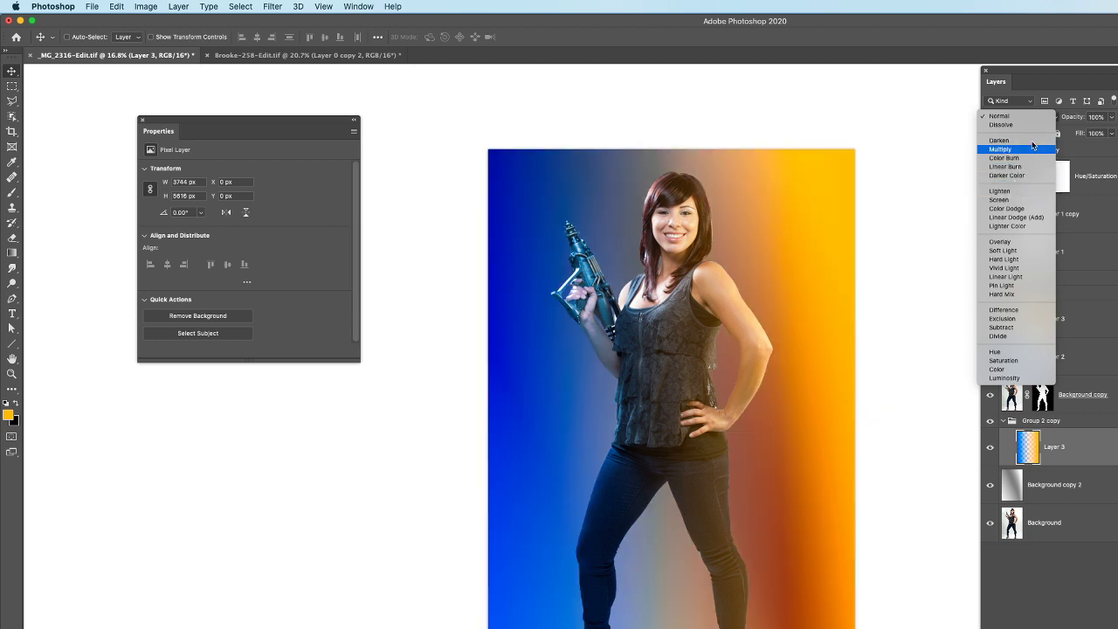
pyautogui.click(1029, 149)
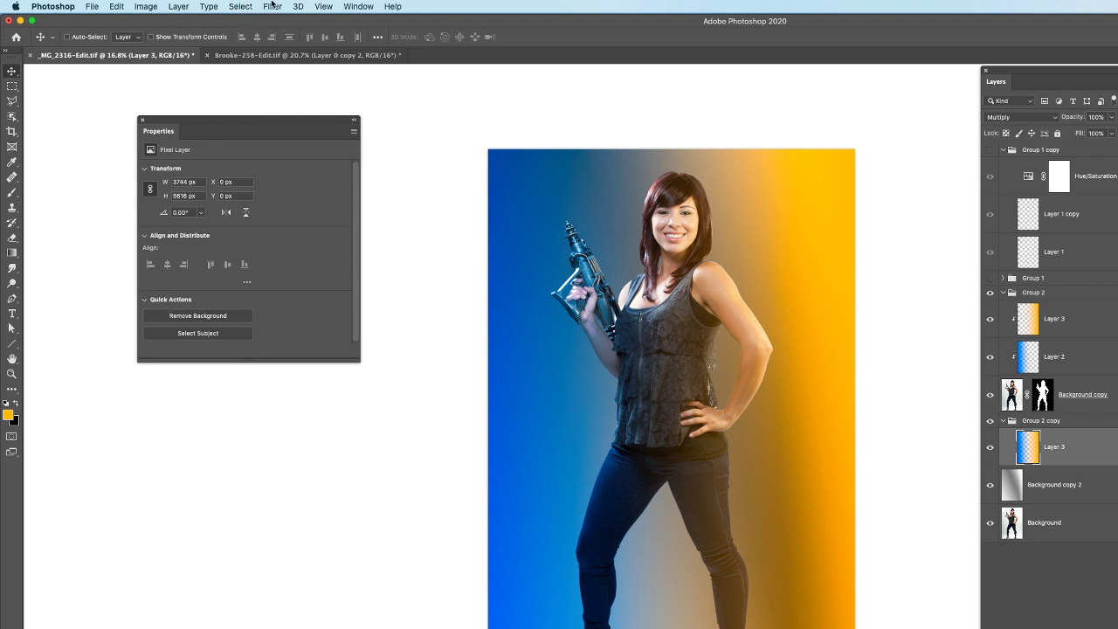
# Blur the merged blue and orange gradient layer in Group 2 copy with a 1000-pixel Gaussian Blur
pyautogui.click(271, 6)
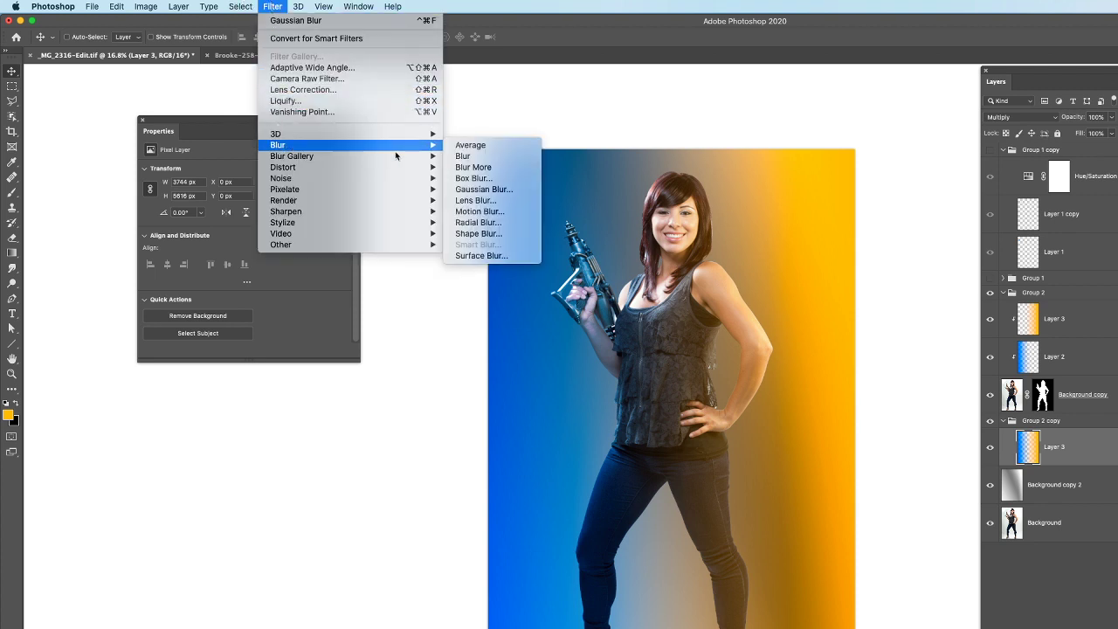
pyautogui.moveTo(434, 147)
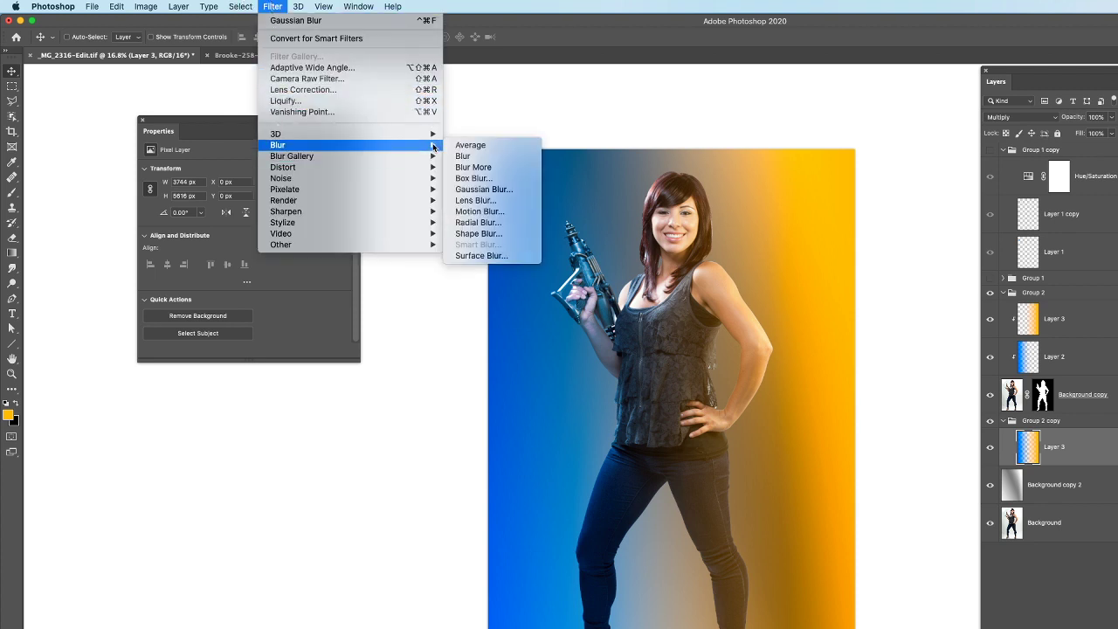
pyautogui.click(483, 189)
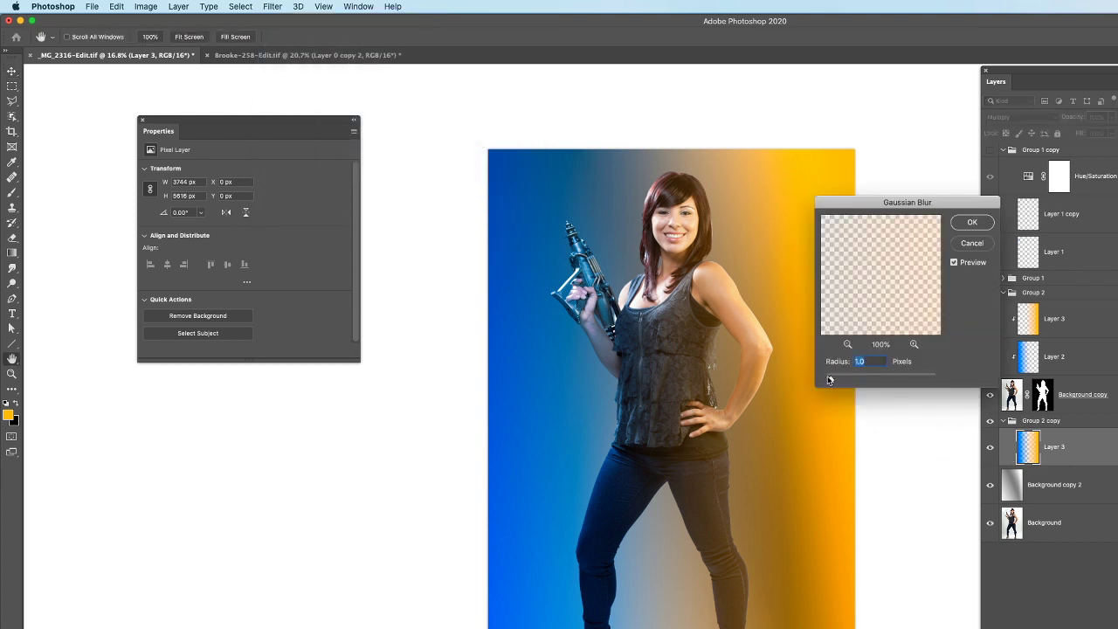
pyautogui.moveTo(830, 379); pyautogui.dragTo(937, 381)
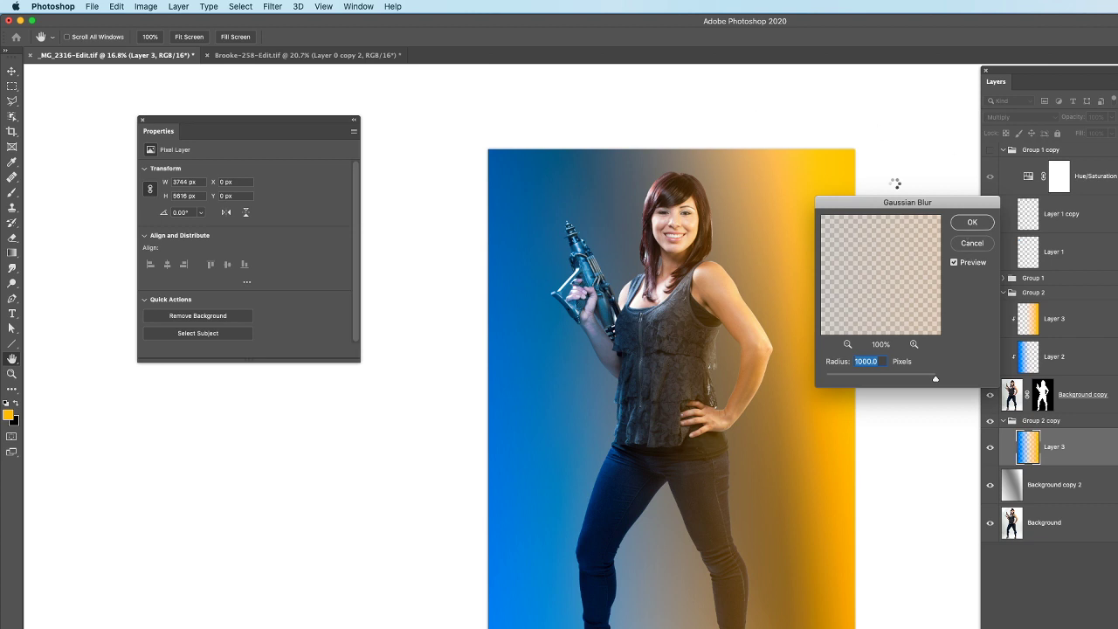
pyautogui.click(987, 223)
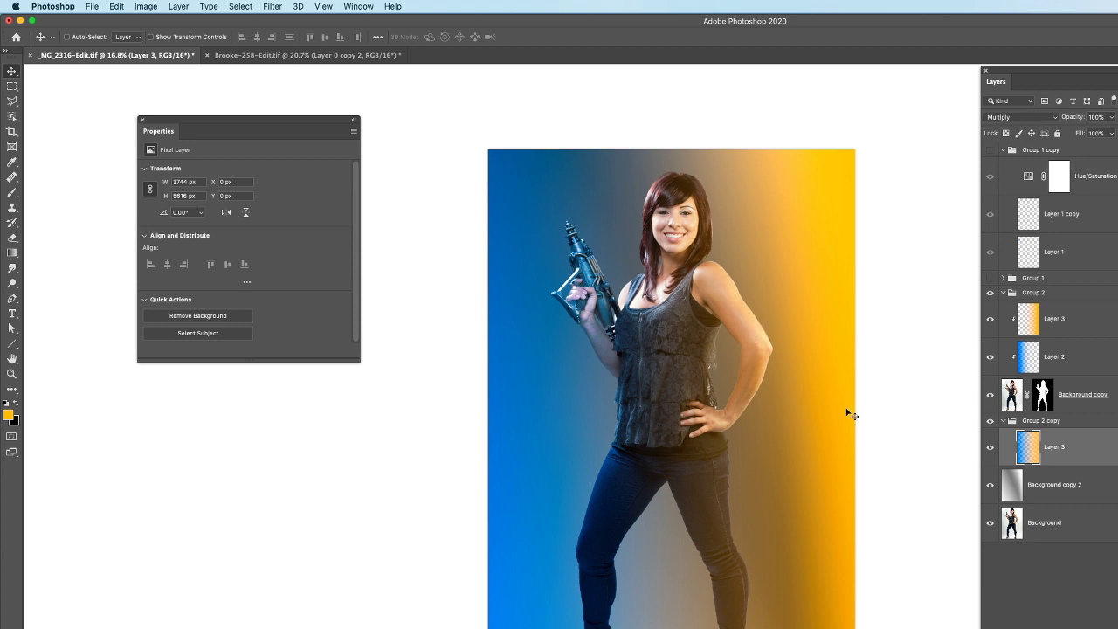
# Add a new layer directly above Background copy 2 and fill it with black
pyautogui.click(1083, 487)
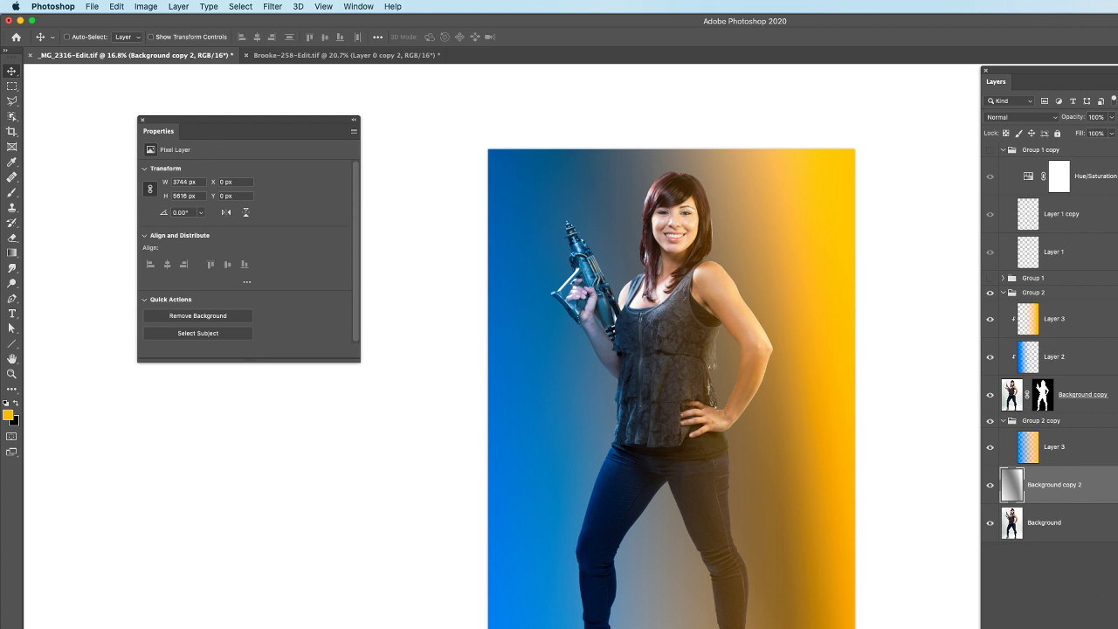
pyautogui.press('super+shift+alt+n')
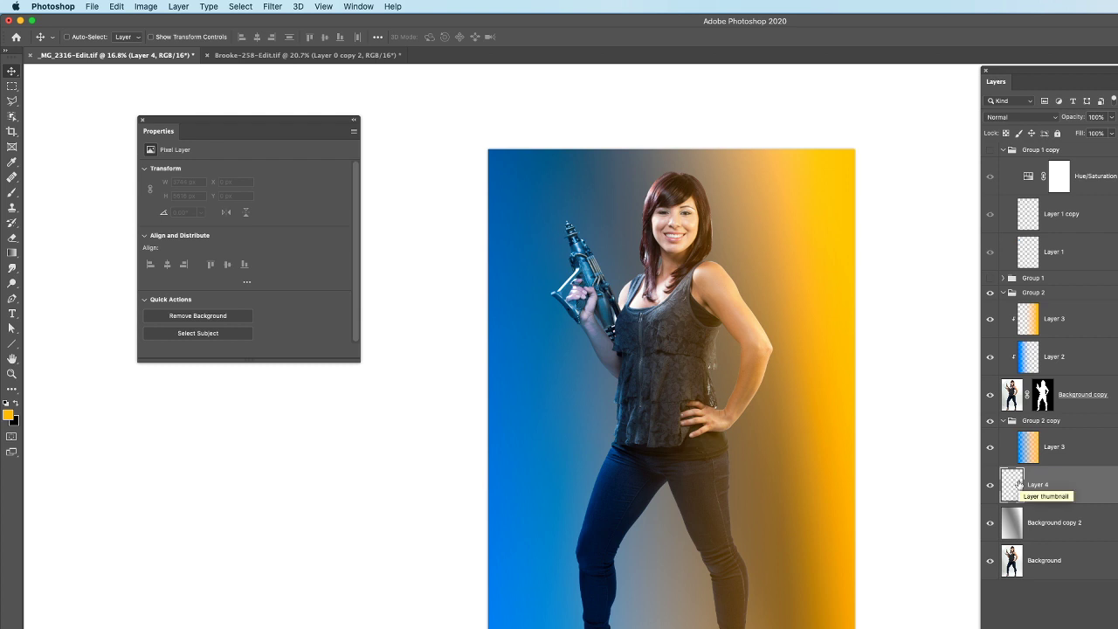
pyautogui.press('d')
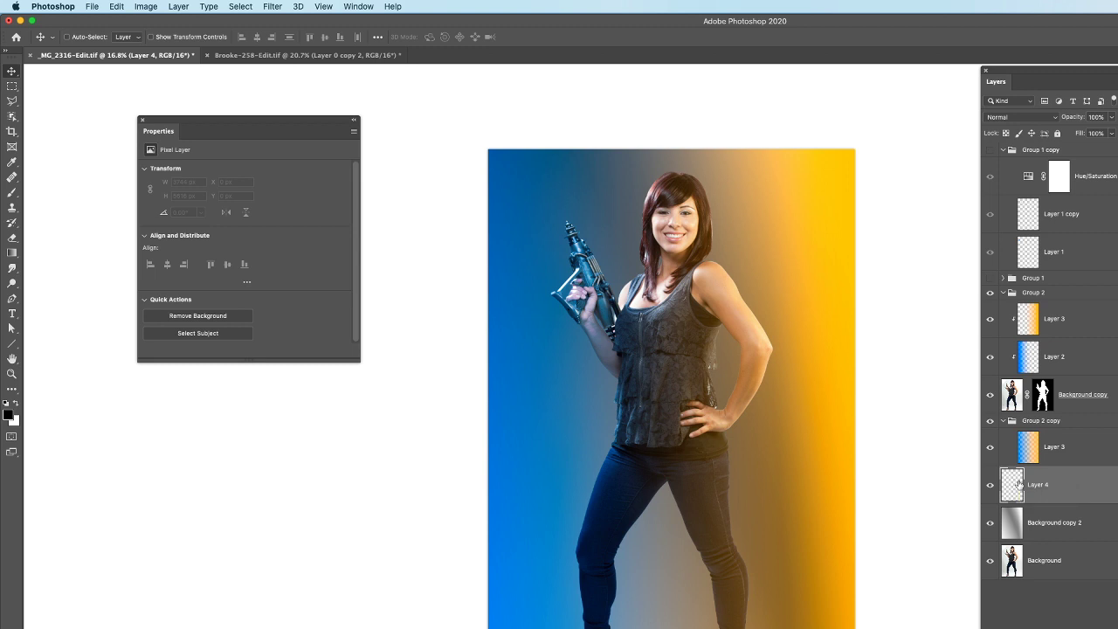
pyautogui.hotkey('alt', 'BackSpace')
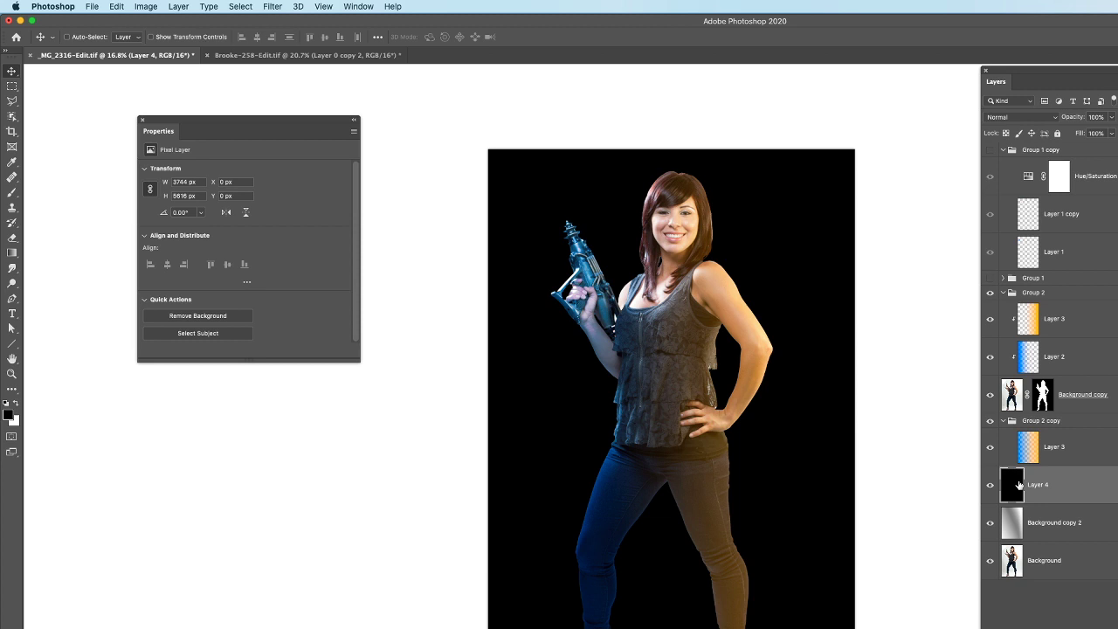
# Fill a tall elliptical selection of about 2214 by 4391 px behind the woman with white on the black layer, and deselect
pyautogui.click(12, 86)
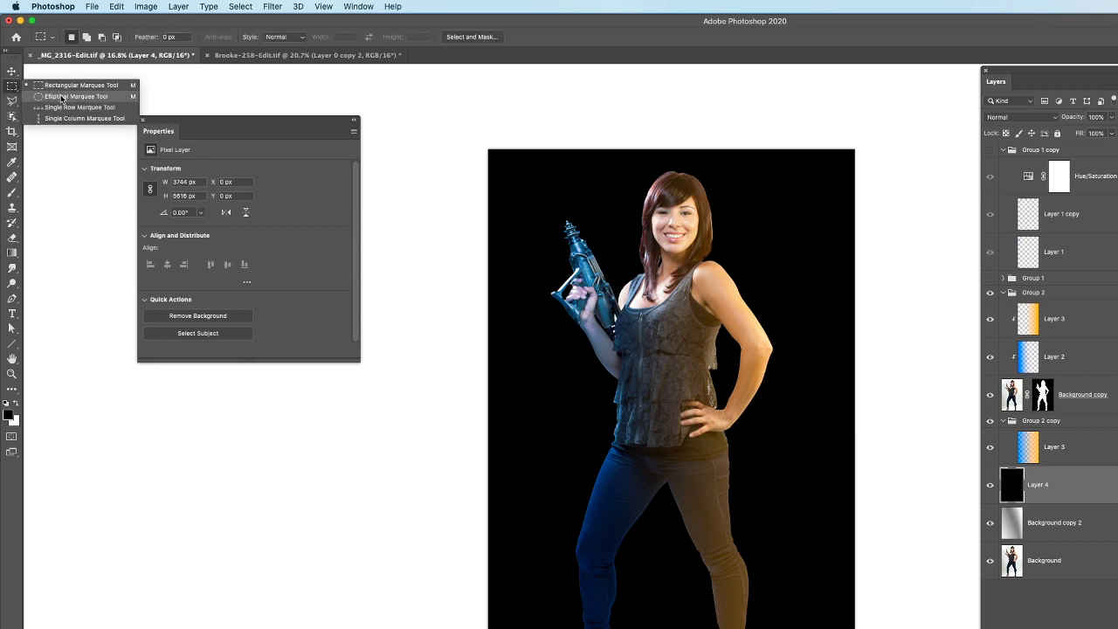
pyautogui.click(61, 96)
pyautogui.moveTo(604, 245); pyautogui.dragTo(791, 626)
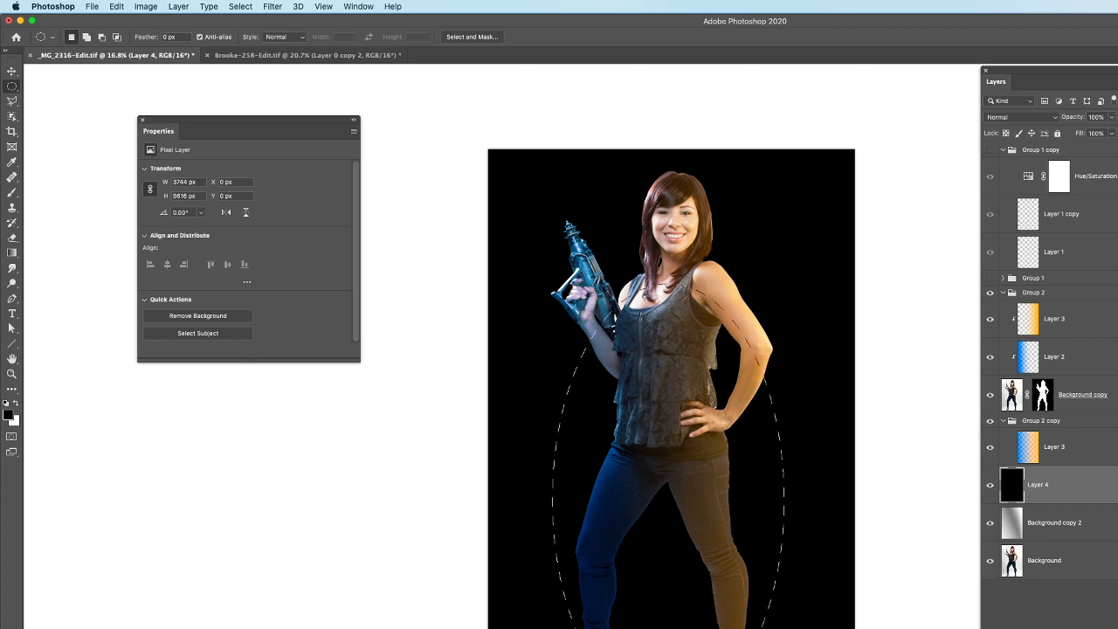
pyautogui.moveTo(792, 626); pyautogui.dragTo(795, 627)
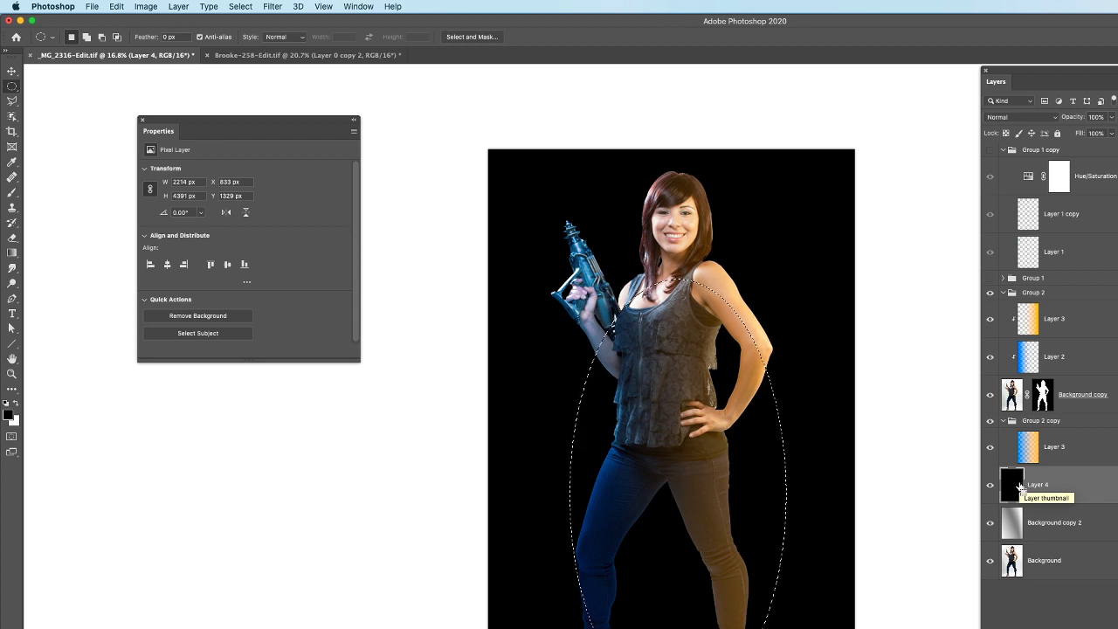
pyautogui.press('super+BackSpace')
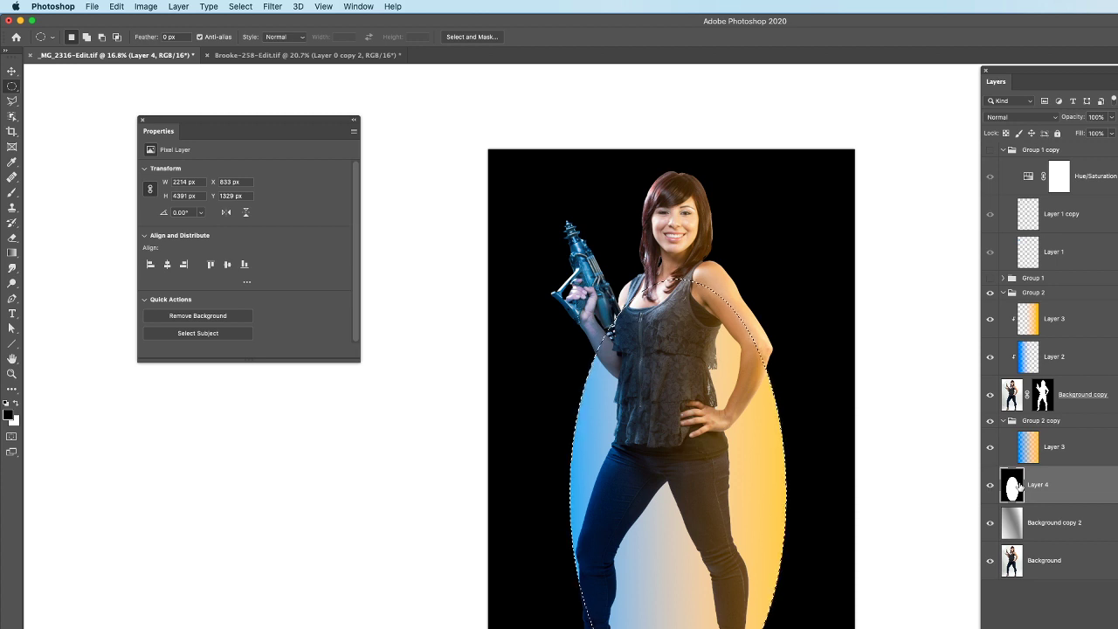
pyautogui.press('super+d')
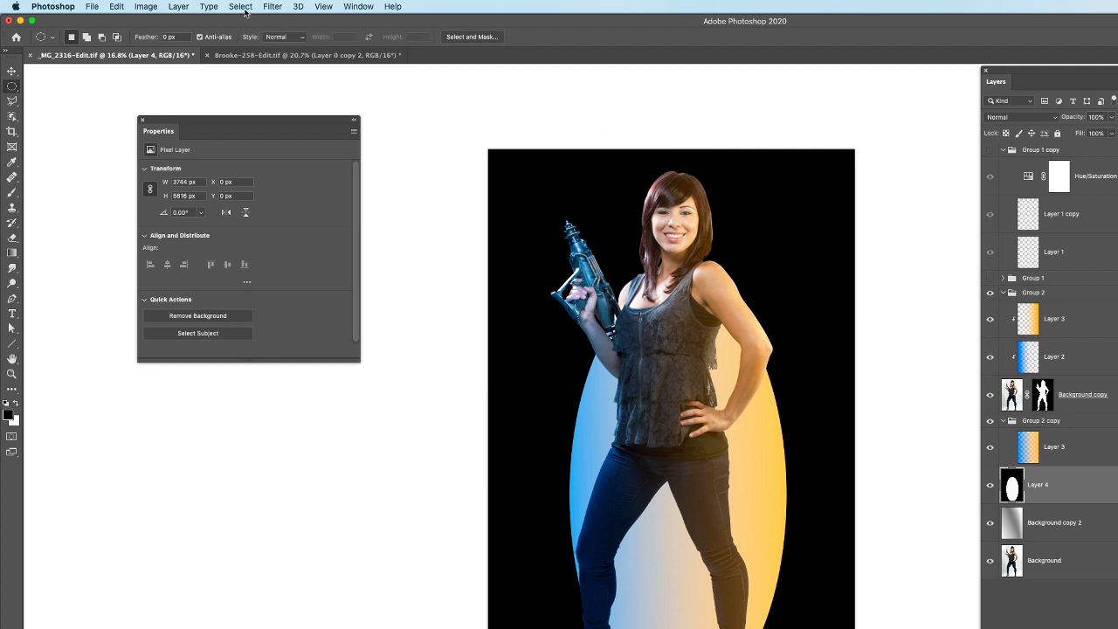
# Soften the white ellipse on Layer 4 with a Gaussian Blur of 271 pixels radius
pyautogui.click(273, 6)
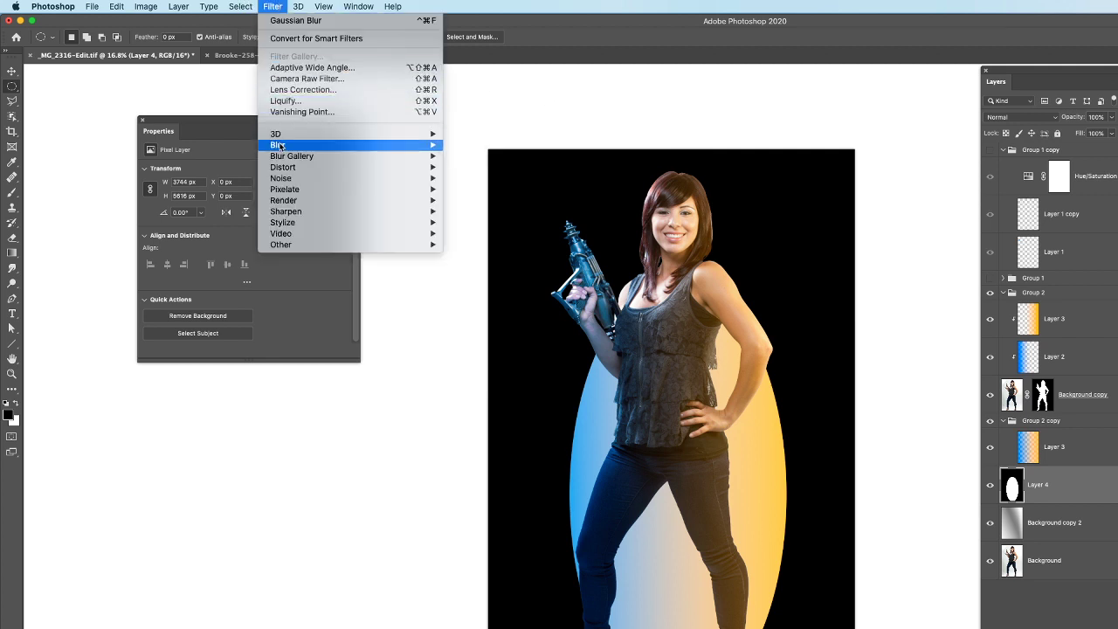
pyautogui.moveTo(284, 146)
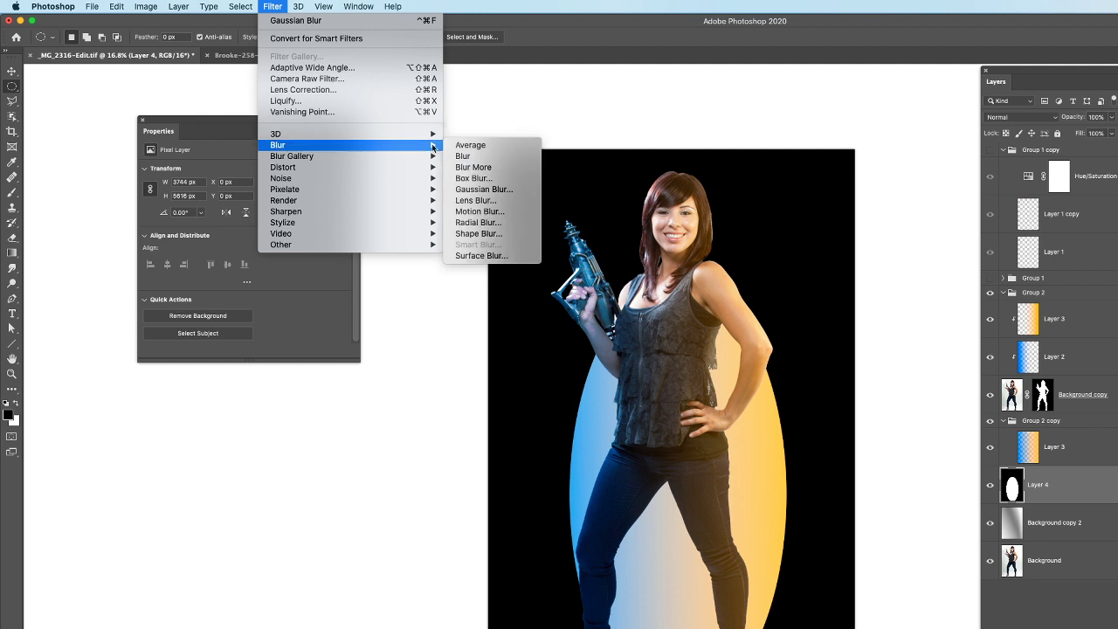
pyautogui.click(472, 190)
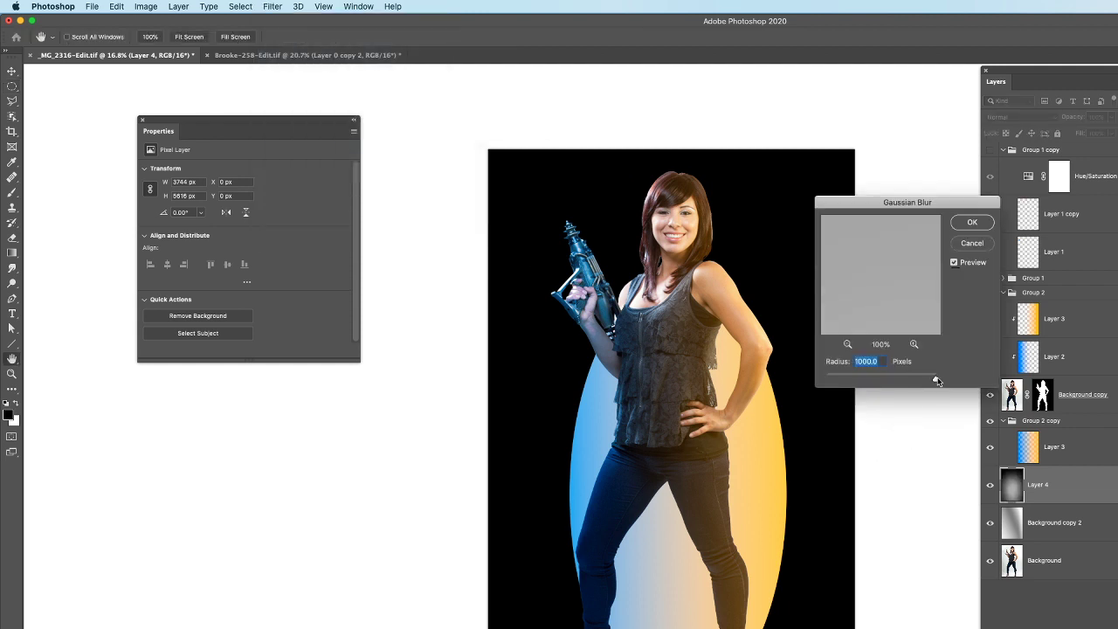
pyautogui.click(885, 379)
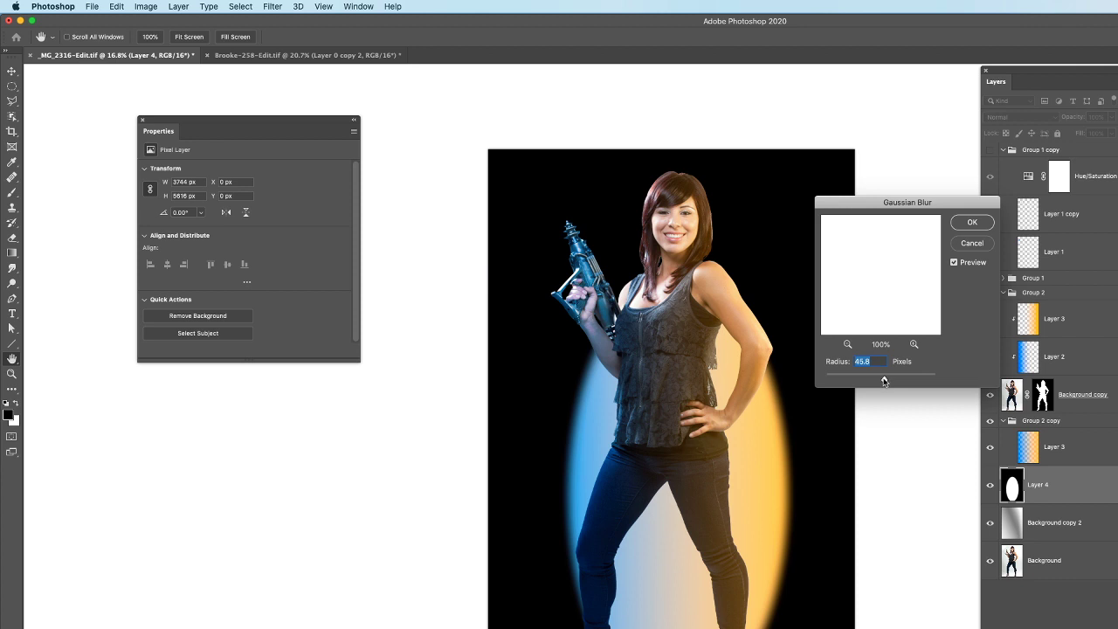
pyautogui.moveTo(910, 380); pyautogui.dragTo(917, 380)
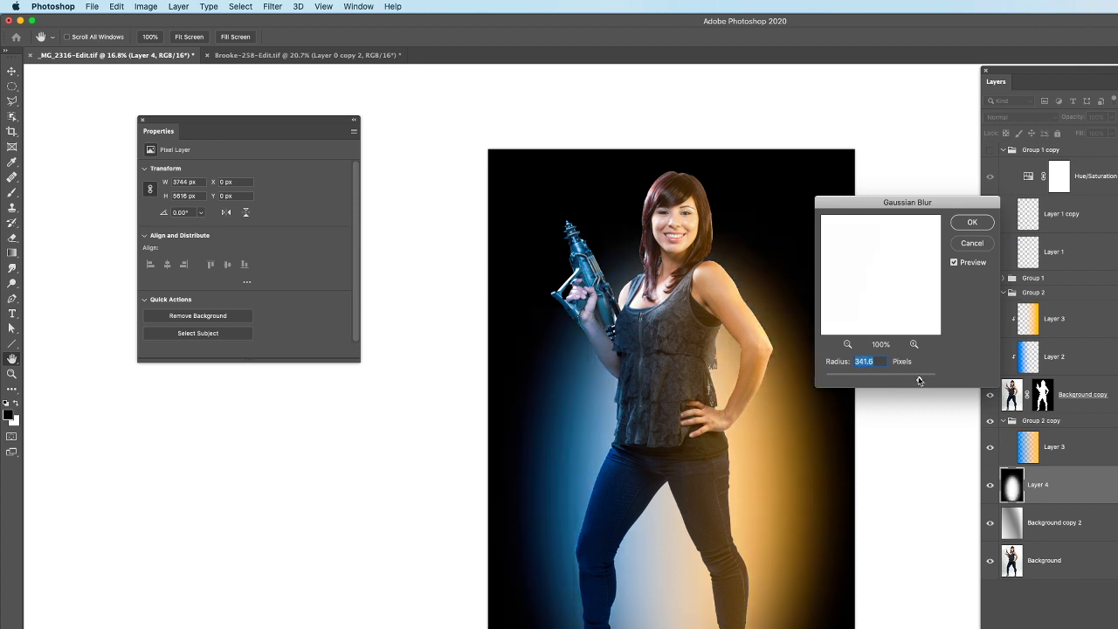
pyautogui.moveTo(916, 380); pyautogui.dragTo(916, 380)
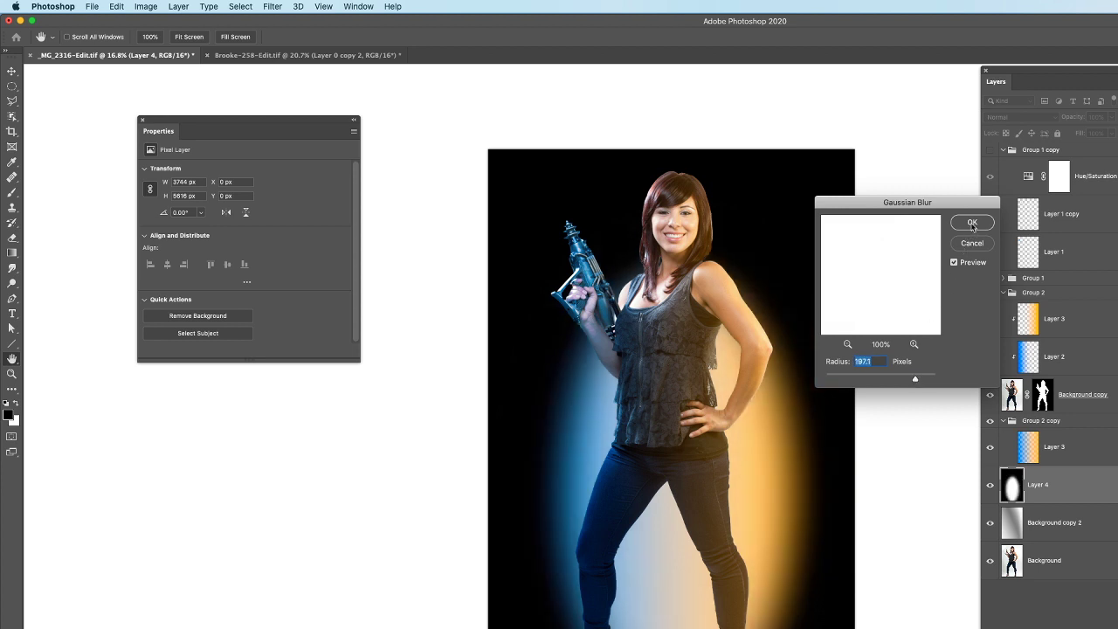
pyautogui.moveTo(914, 382); pyautogui.dragTo(917, 380)
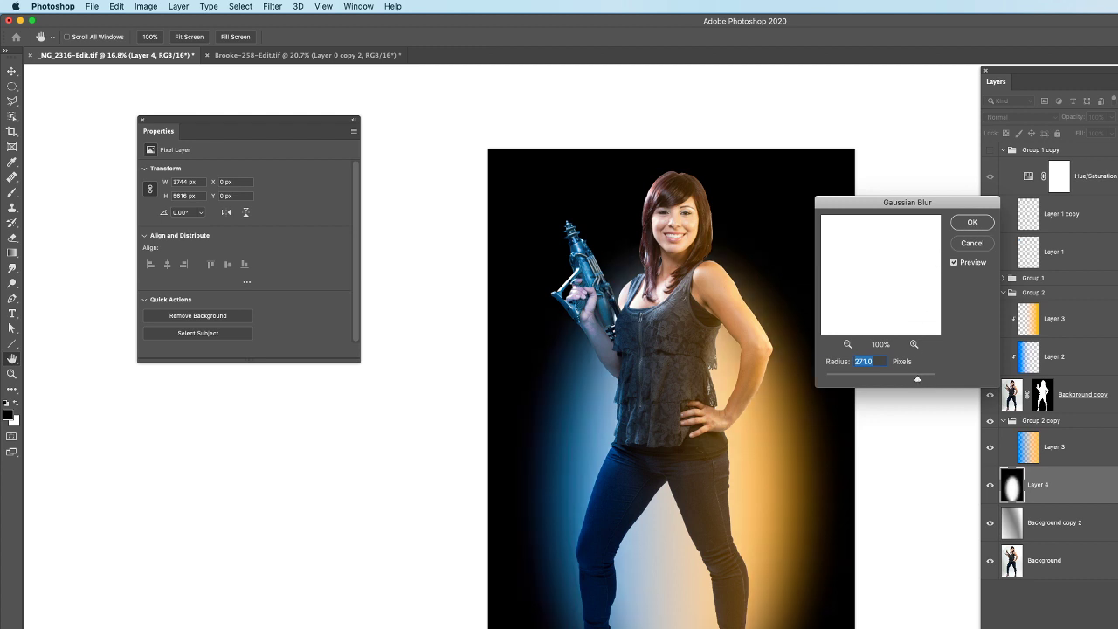
# Move the merged gradient layer out of Group 2 copy and remove the group, leaving the gradient directly above Layer 4
pyautogui.click(1081, 456)
pyautogui.moveTo(1090, 455); pyautogui.dragTo(1070, 471)
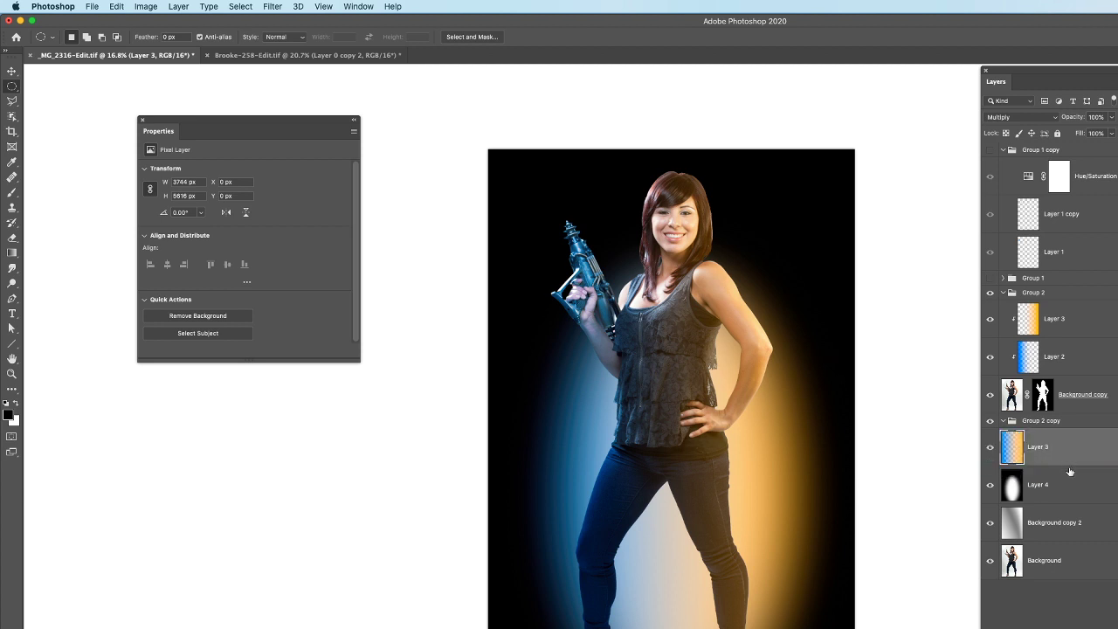
pyautogui.click(1018, 421)
pyautogui.press('super+shift+g')
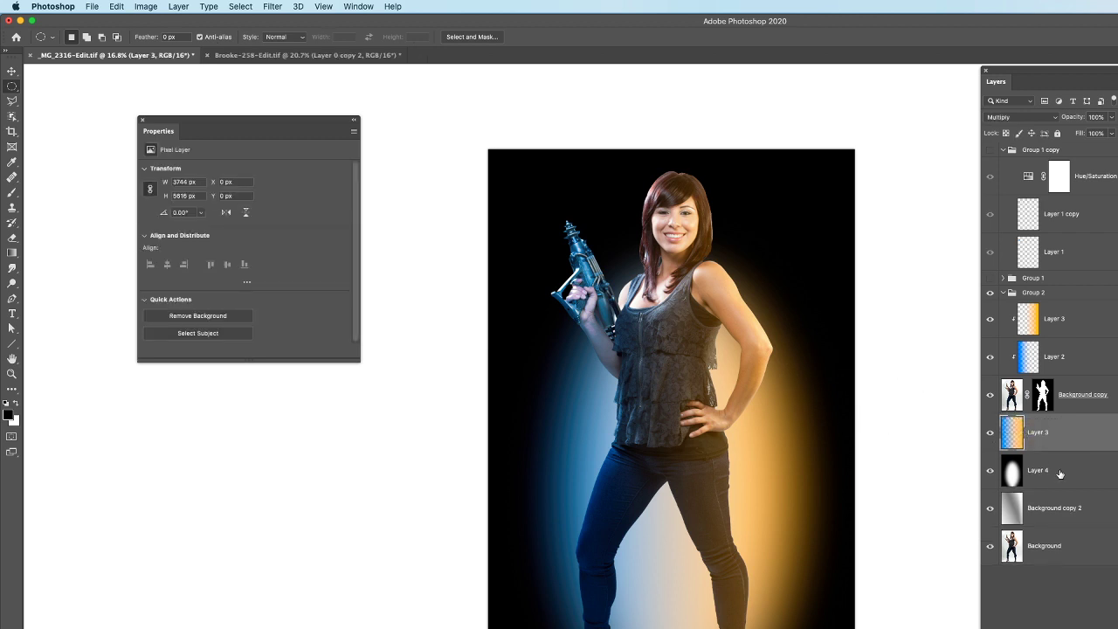
# With the merged gradient layer temporarily hidden, set the blurred ellipse layer to Multiply at 85% opacity
pyautogui.click(990, 433)
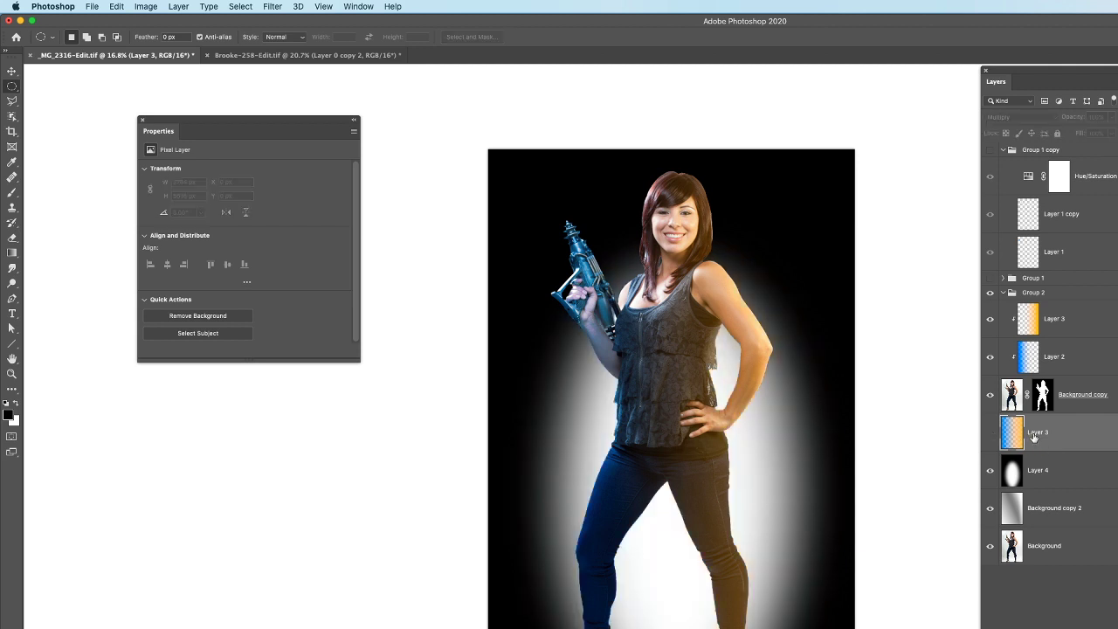
pyautogui.click(1054, 468)
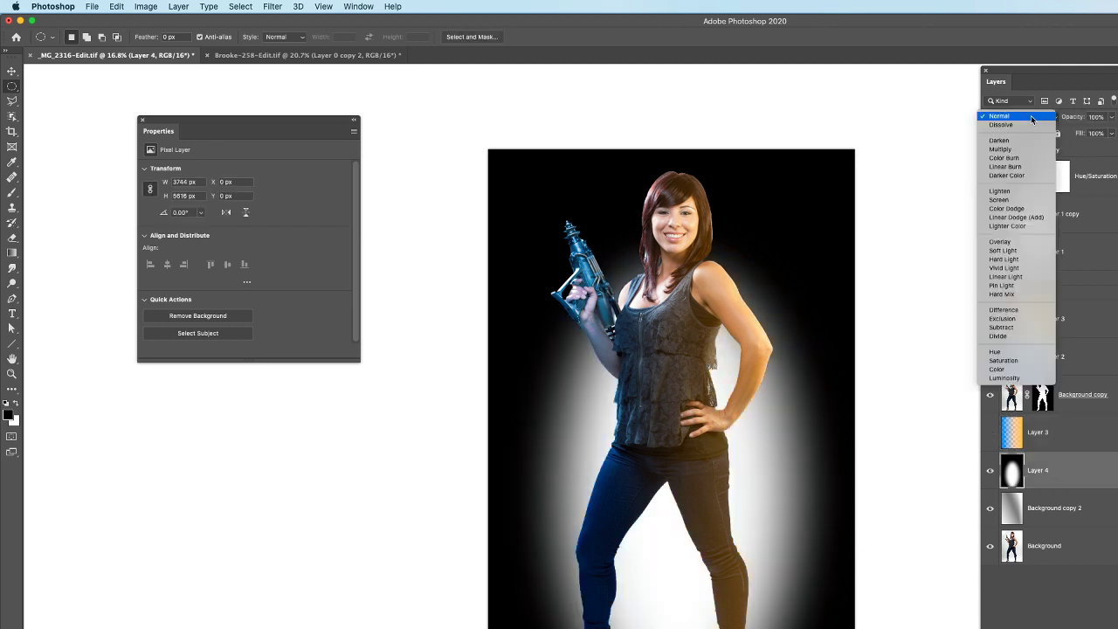
pyautogui.click(1033, 119)
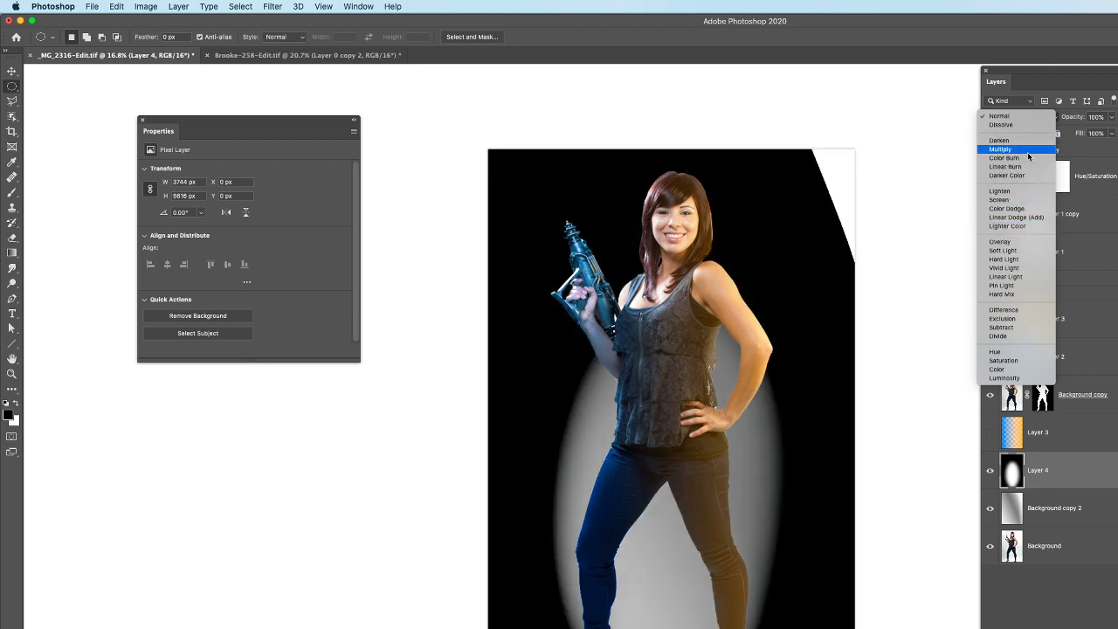
pyautogui.click(1030, 149)
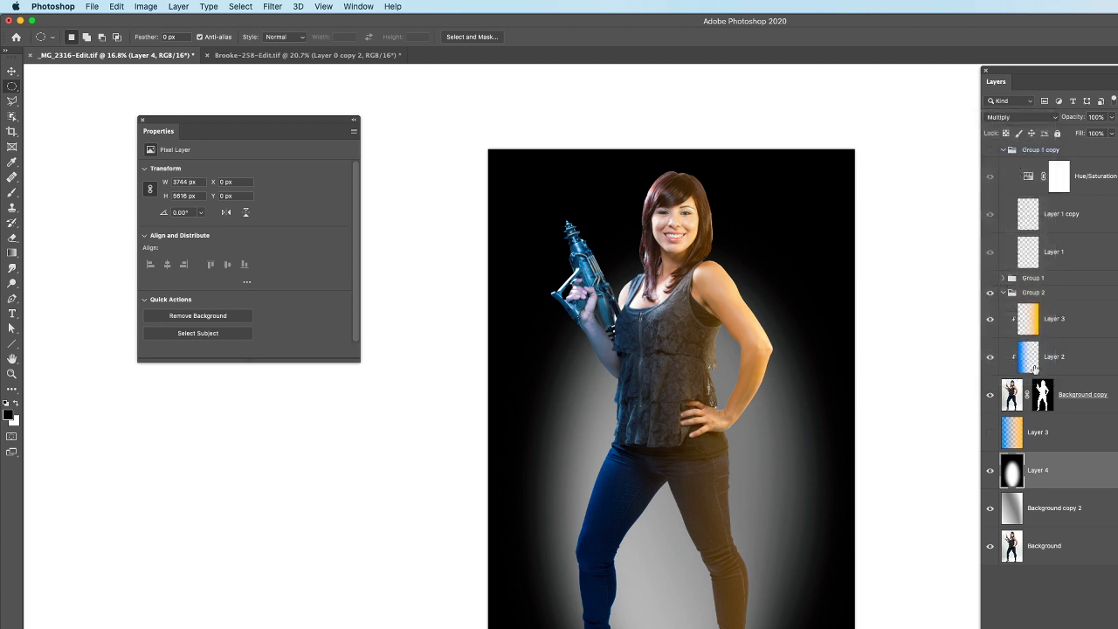
pyautogui.moveTo(1074, 121); pyautogui.dragTo(1066, 120)
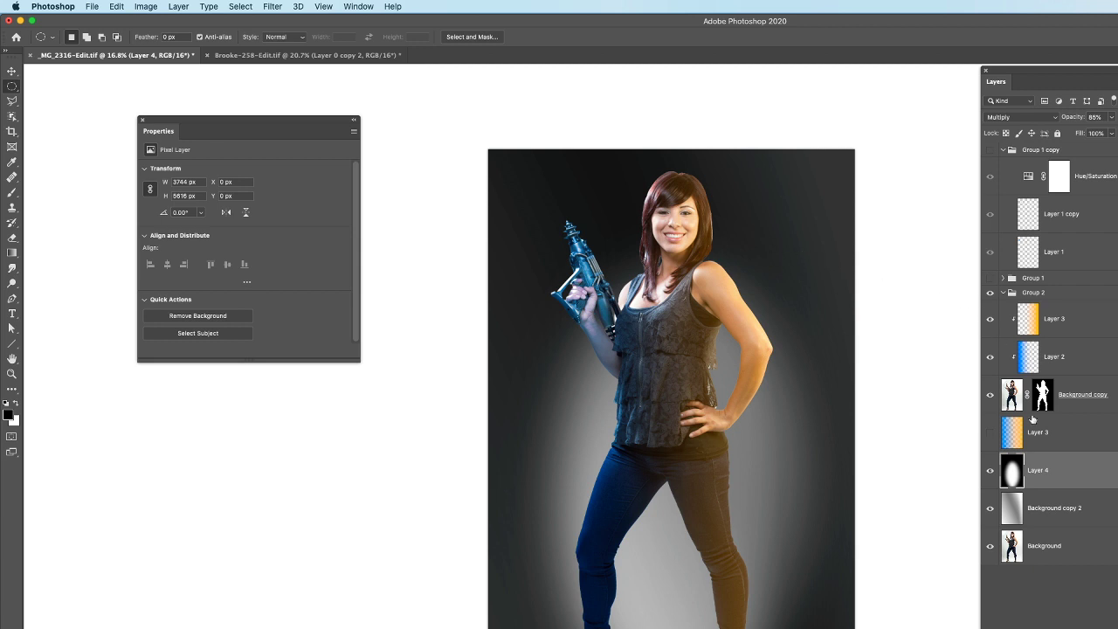
pyautogui.click(989, 434)
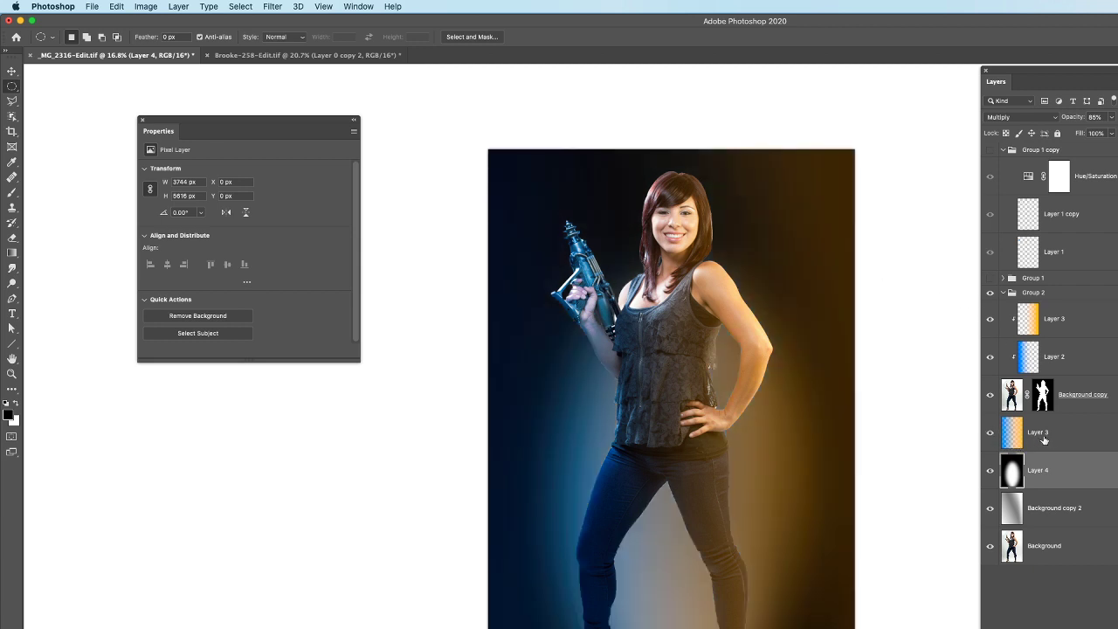
# Try the Screen blend mode with reduced opacity on the merged gradient layer above Layer 4
pyautogui.click(1049, 438)
pyautogui.click(1030, 117)
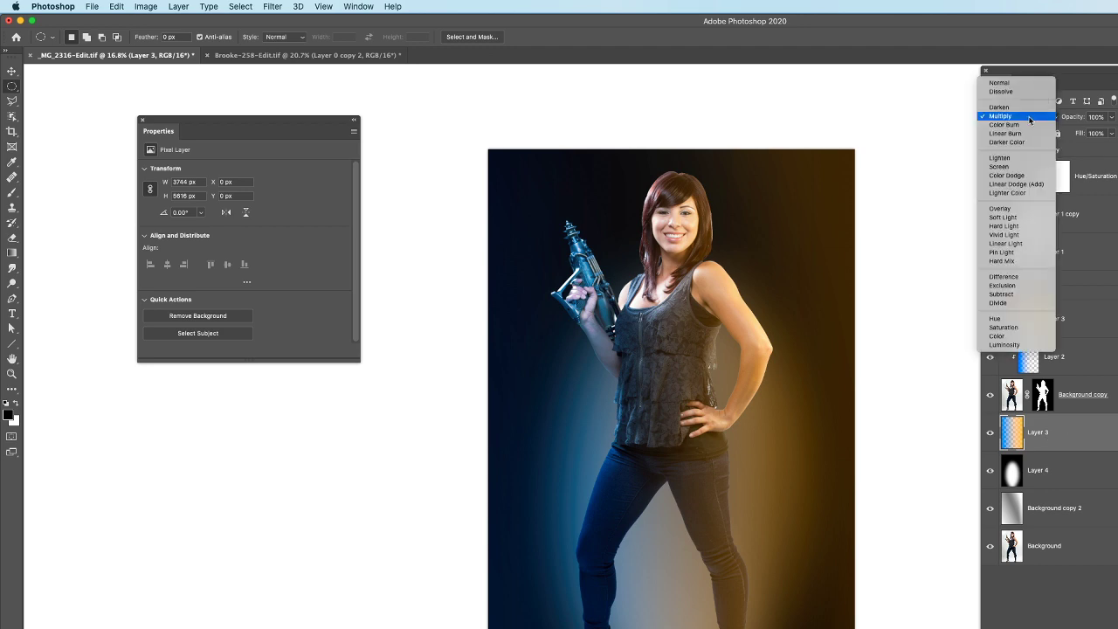
pyautogui.press('Up')
pyautogui.press('Up')
pyautogui.press('Down')
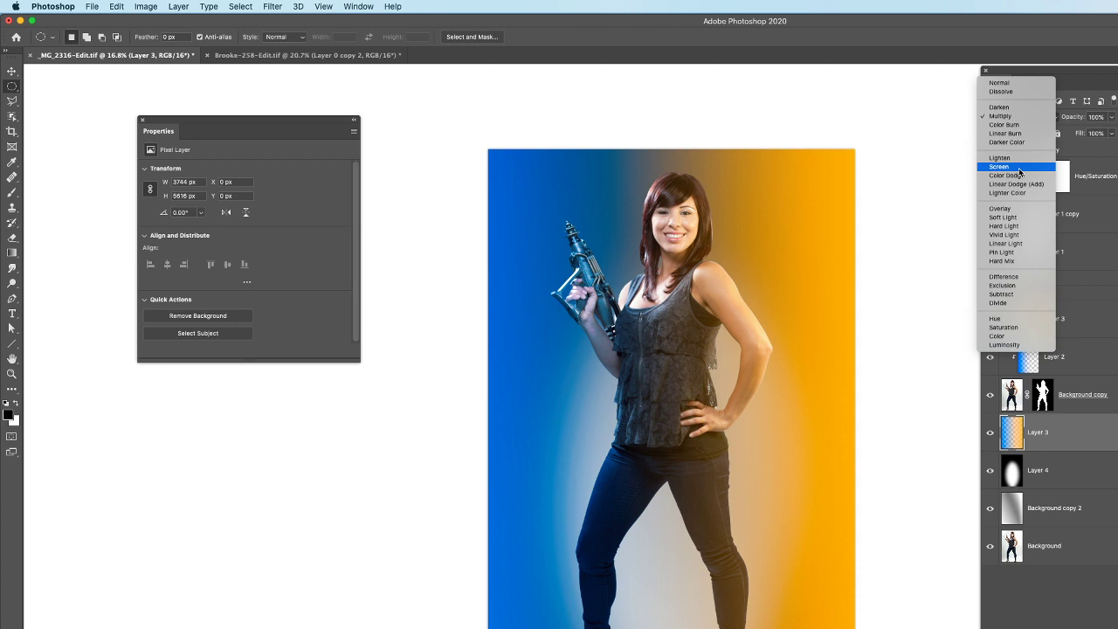
pyautogui.click(1018, 167)
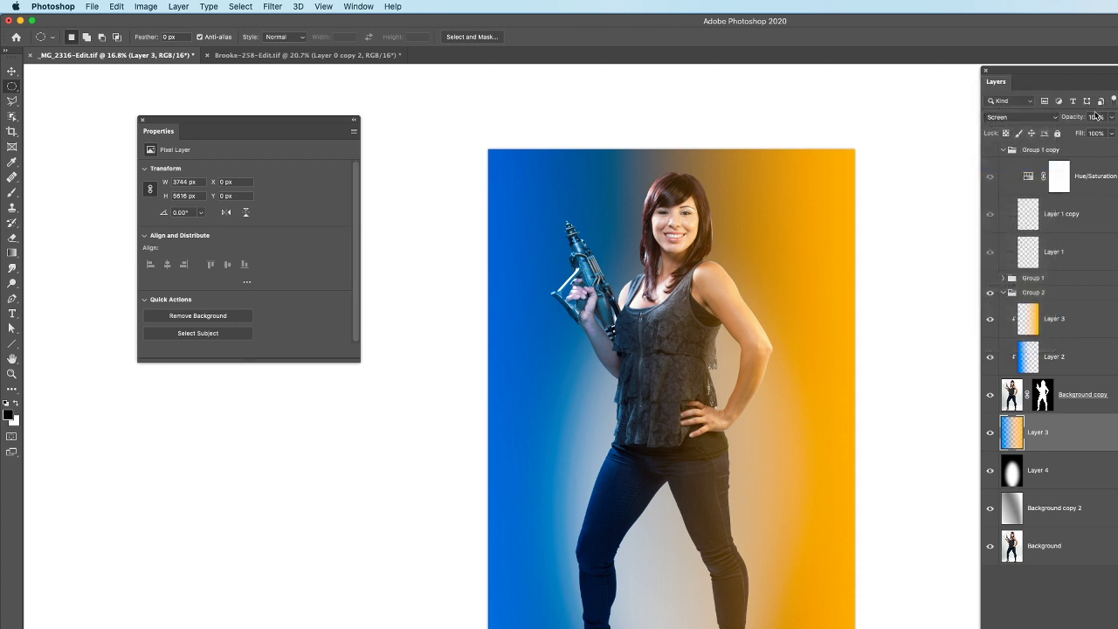
pyautogui.moveTo(1075, 119); pyautogui.dragTo(1054, 120)
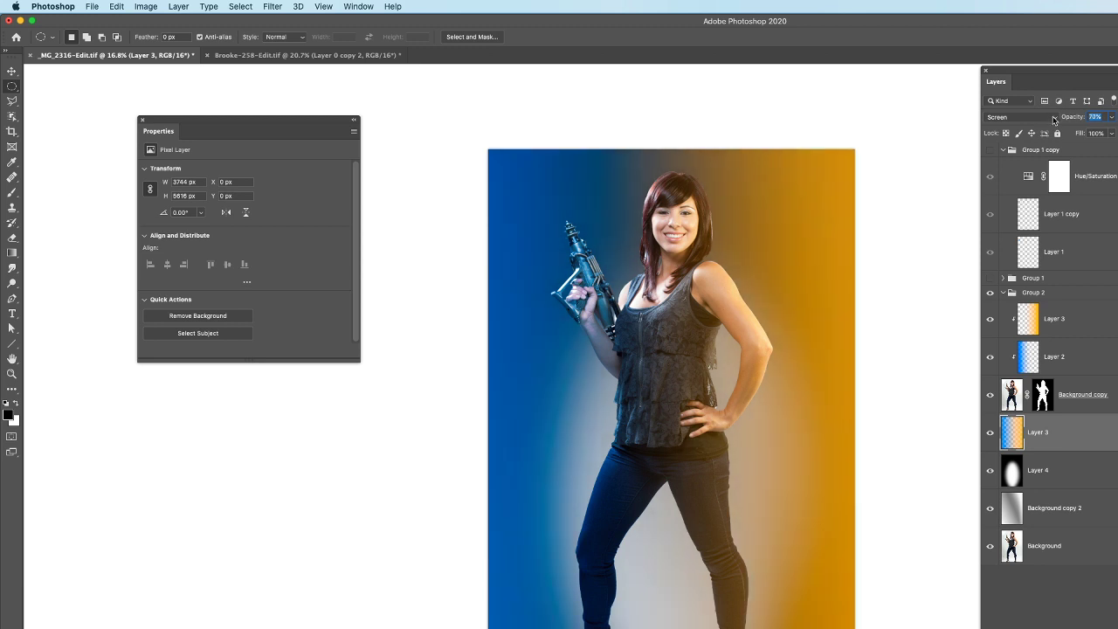
# Return the merged gradient layer above Layer 4 to 100% opacity and set its blend mode to Overlay
pyautogui.write('100')
pyautogui.press('Return')
pyautogui.click(1021, 117)
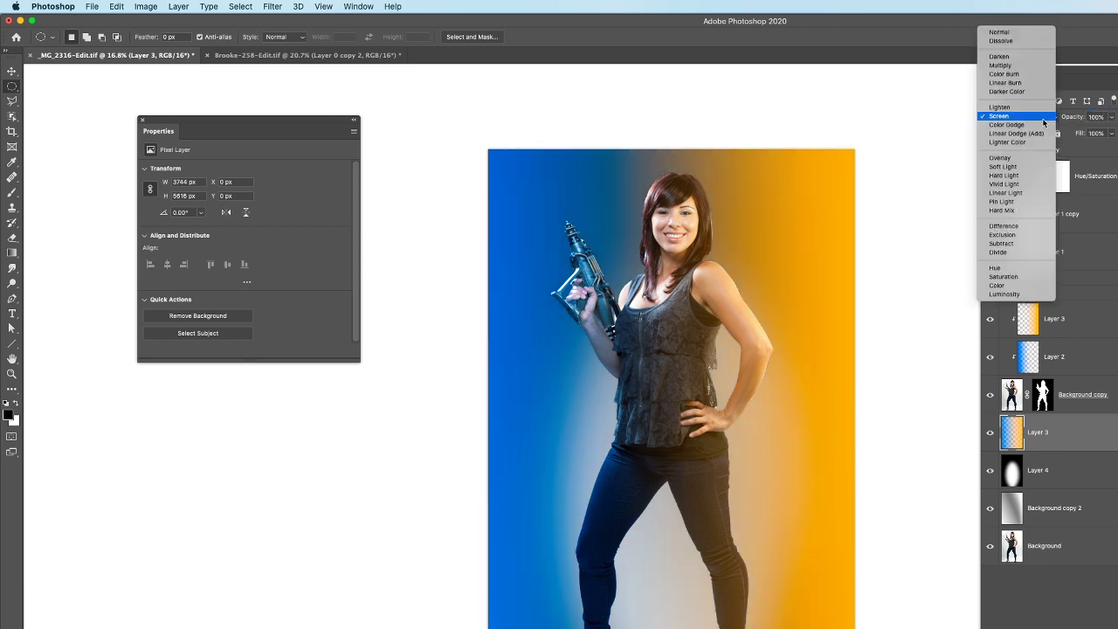
pyautogui.click(1023, 164)
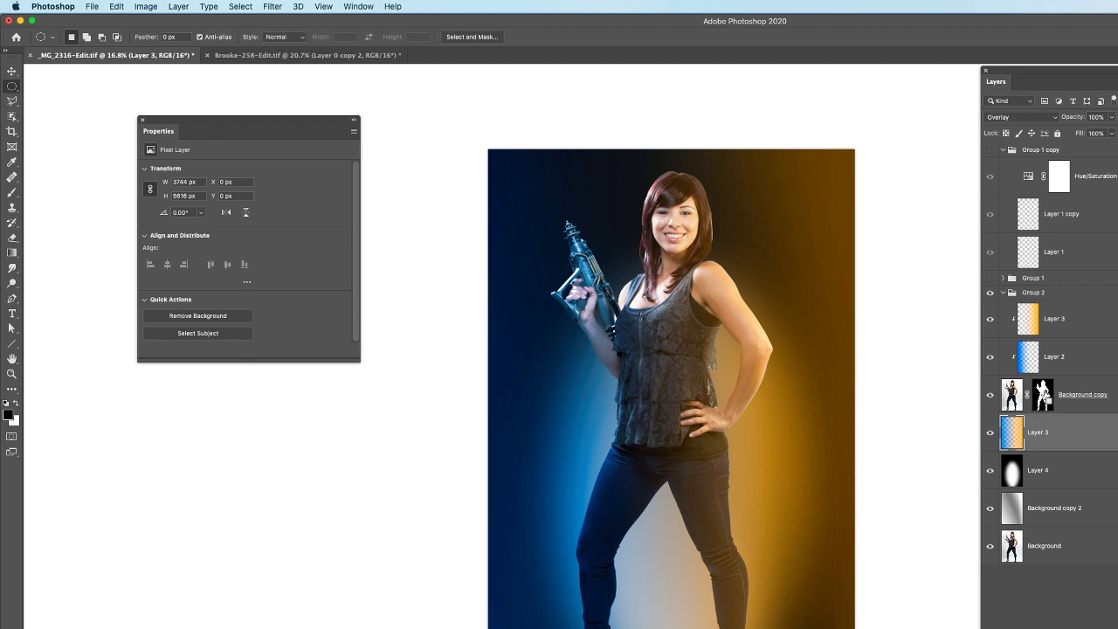
# Load the Background copy mask as a selection, fill it with white on a new layer above the merged gradient, and deselect
pyautogui.keyDown('super'); pyautogui.click(1042, 394); pyautogui.keyUp('super')
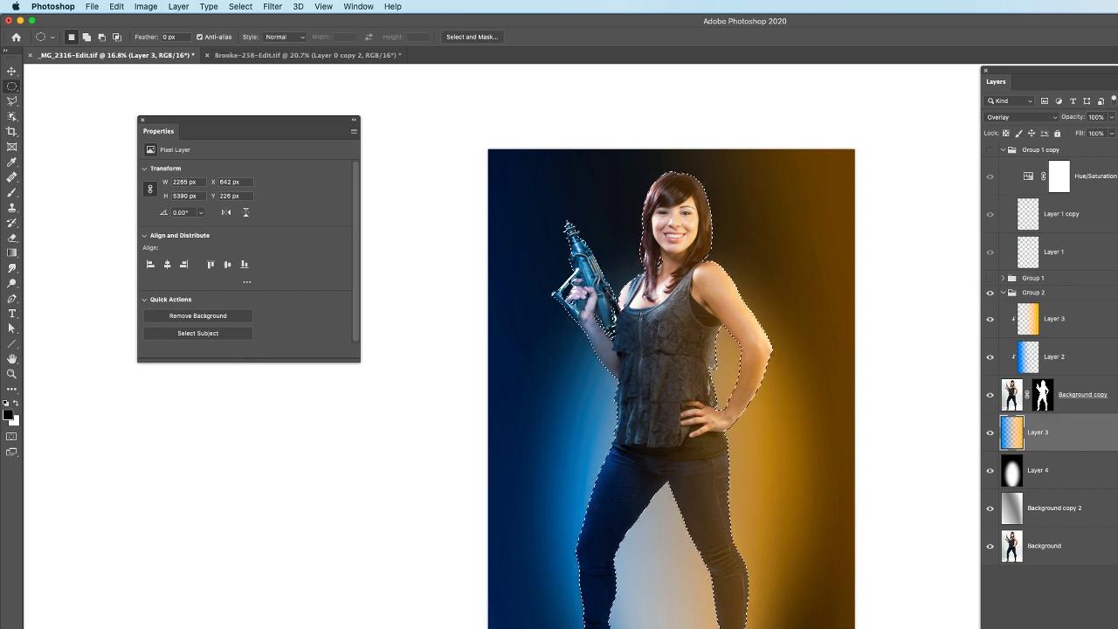
pyautogui.press('super+alt+shift+n')
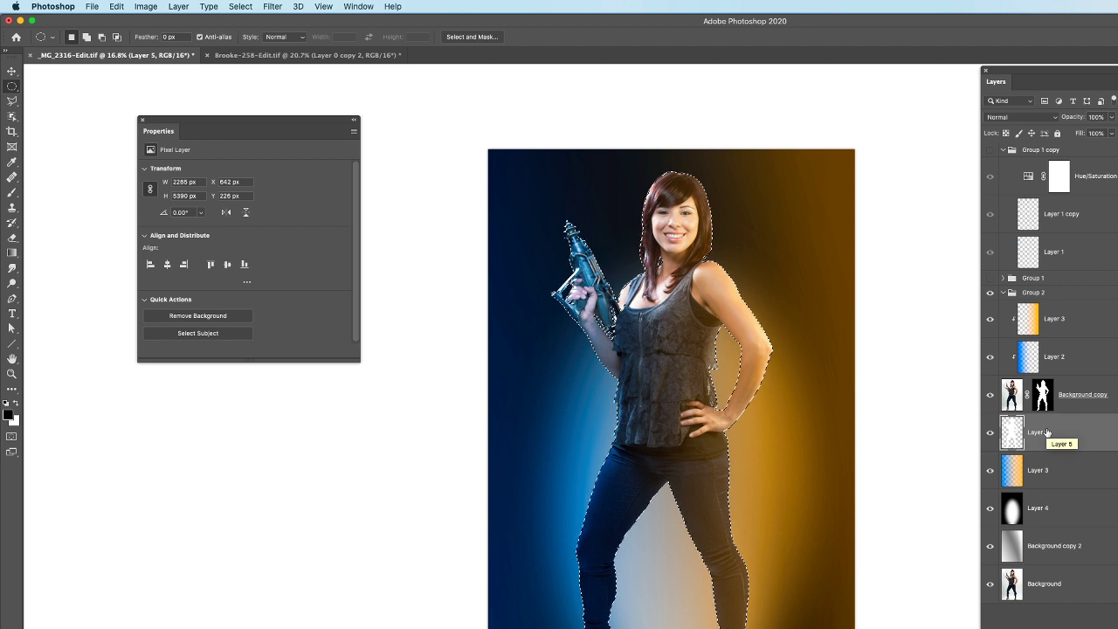
pyautogui.press('super+d')
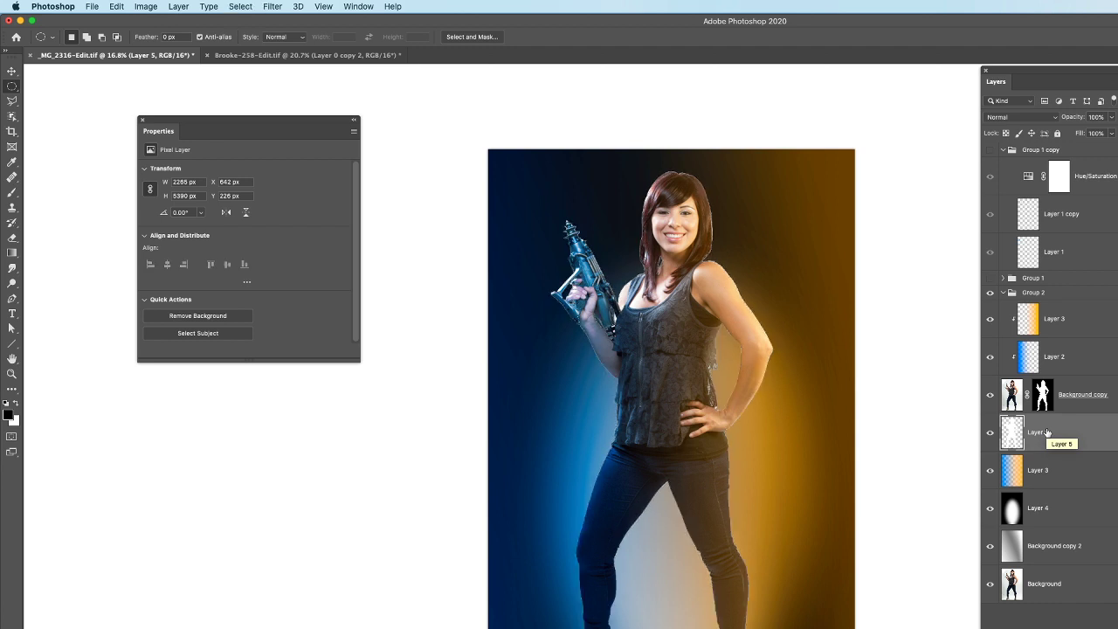
pyautogui.click(990, 397)
pyautogui.click(989, 397)
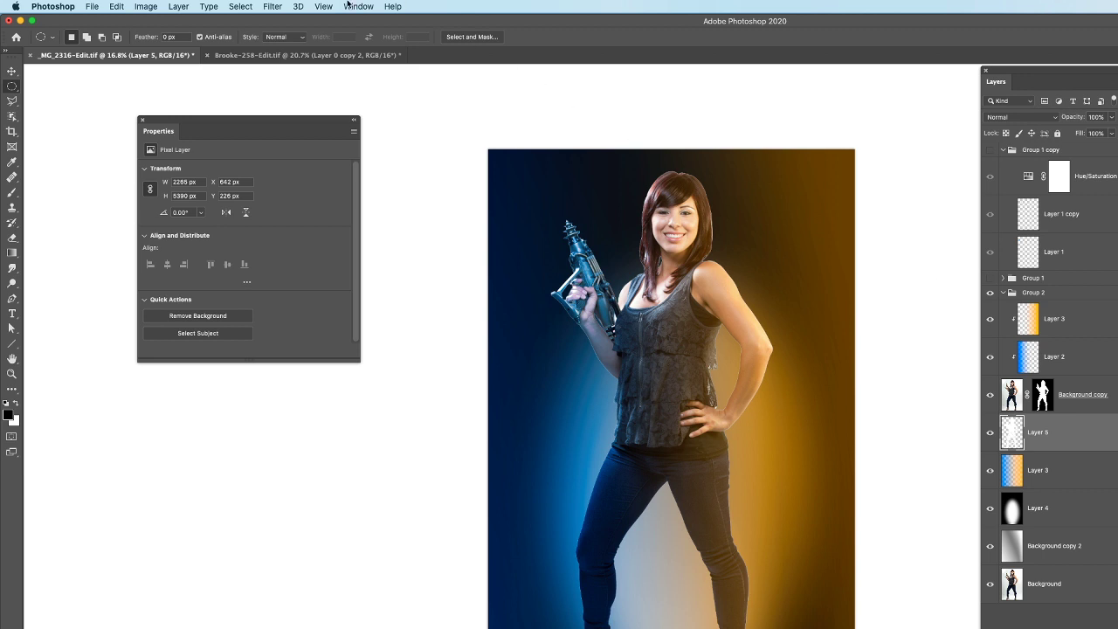
# Apply the Ripple distortion filter to the white silhouette layer, increasing the amount and keeping the size at Large
pyautogui.click(272, 6)
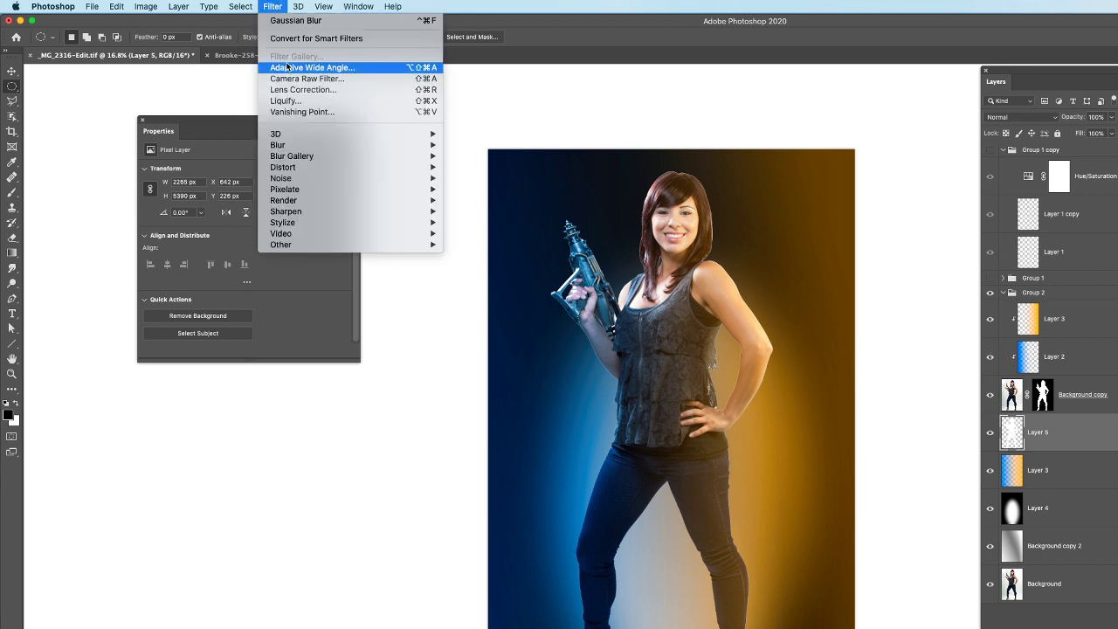
pyautogui.moveTo(306, 167)
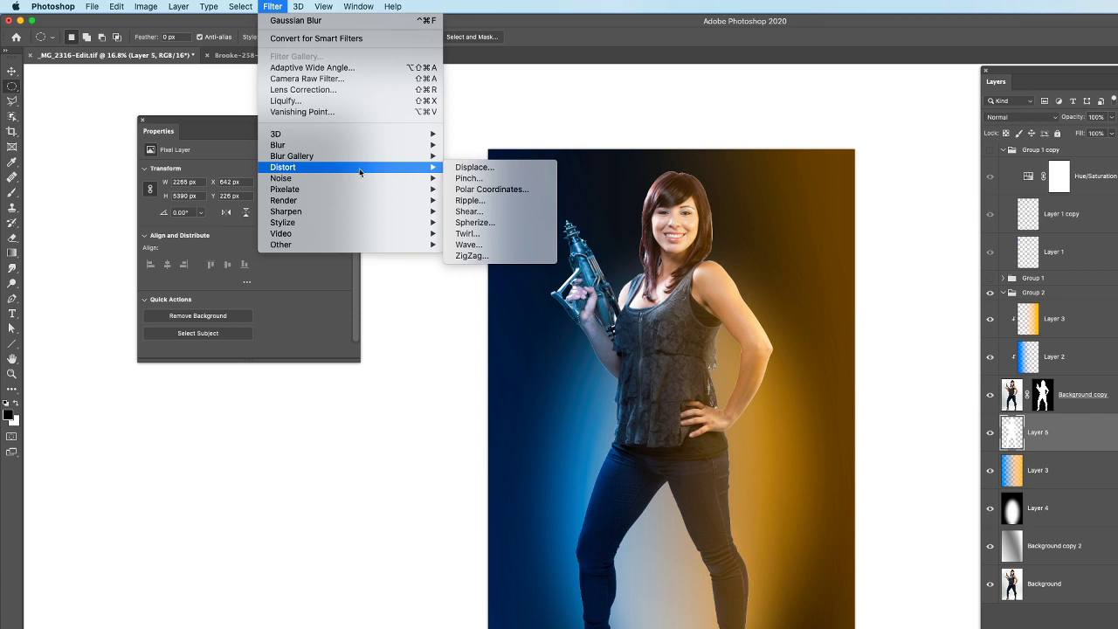
pyautogui.click(503, 203)
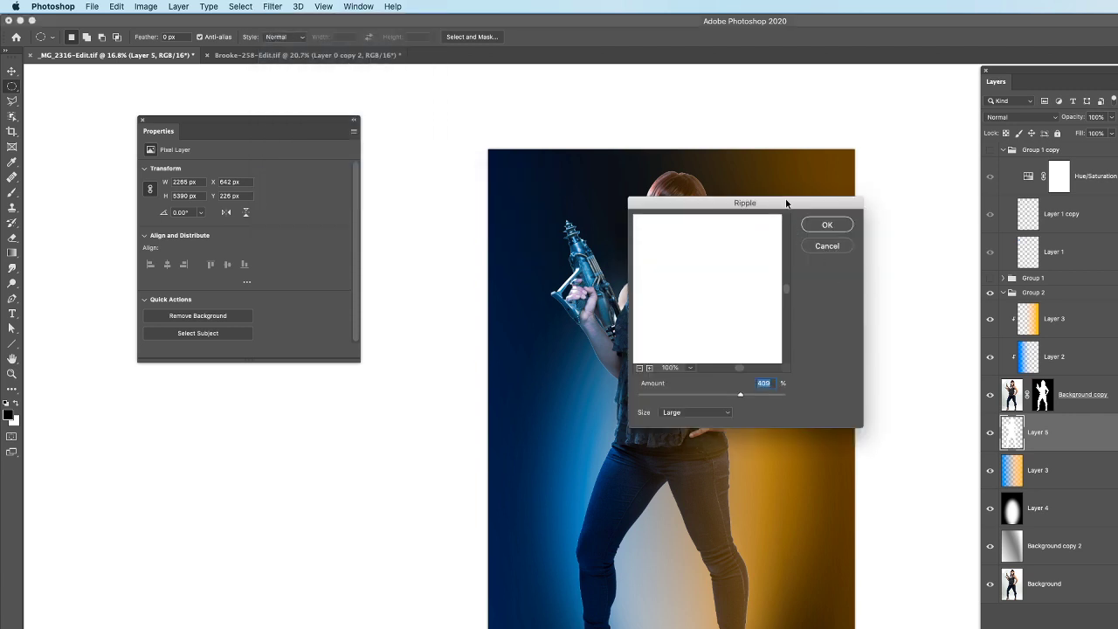
pyautogui.moveTo(786, 204); pyautogui.dragTo(978, 101)
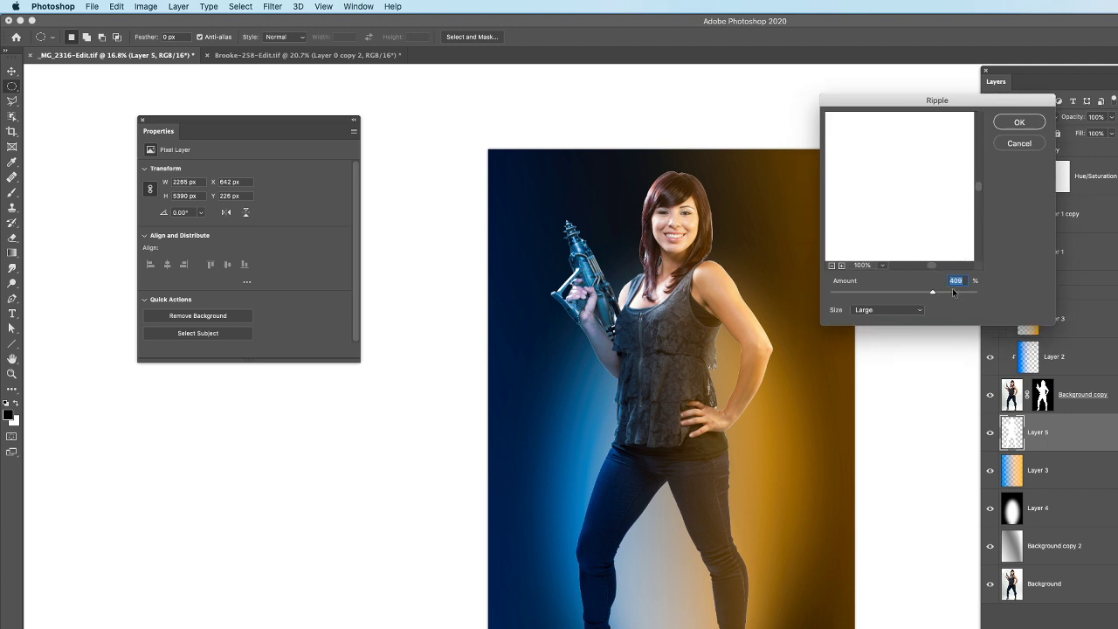
pyautogui.moveTo(934, 293); pyautogui.dragTo(955, 297)
pyautogui.click(892, 313)
pyautogui.click(892, 312)
pyautogui.click(1015, 123)
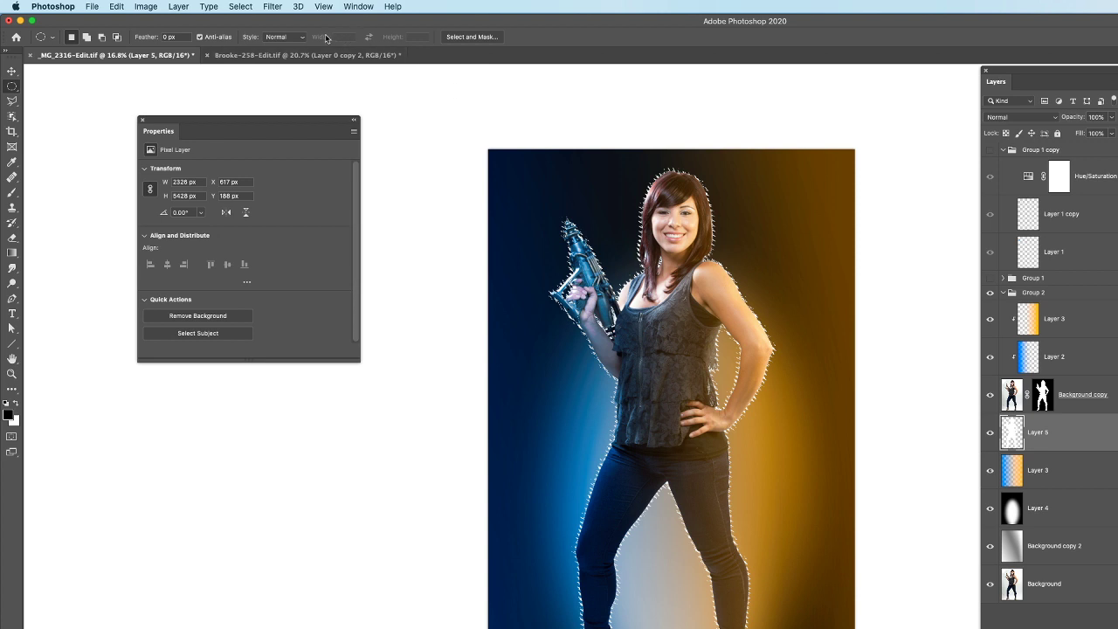
# Soften the rippled silhouette layer with a small-radius Gaussian Blur, leaving a narrow white glow around the woman
pyautogui.click(269, 6)
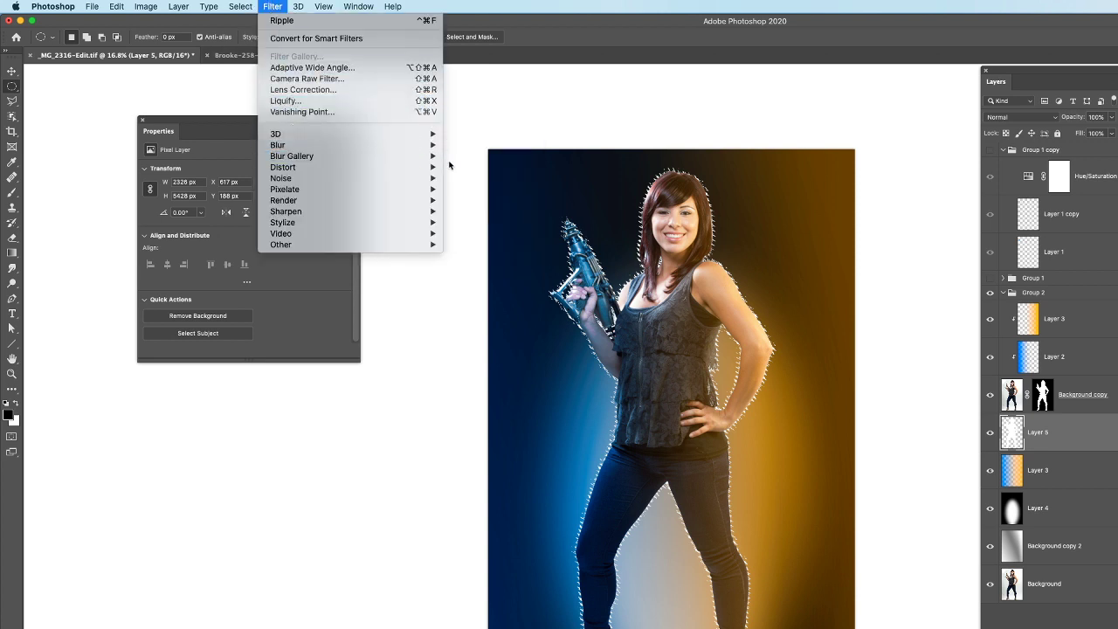
pyautogui.moveTo(433, 145)
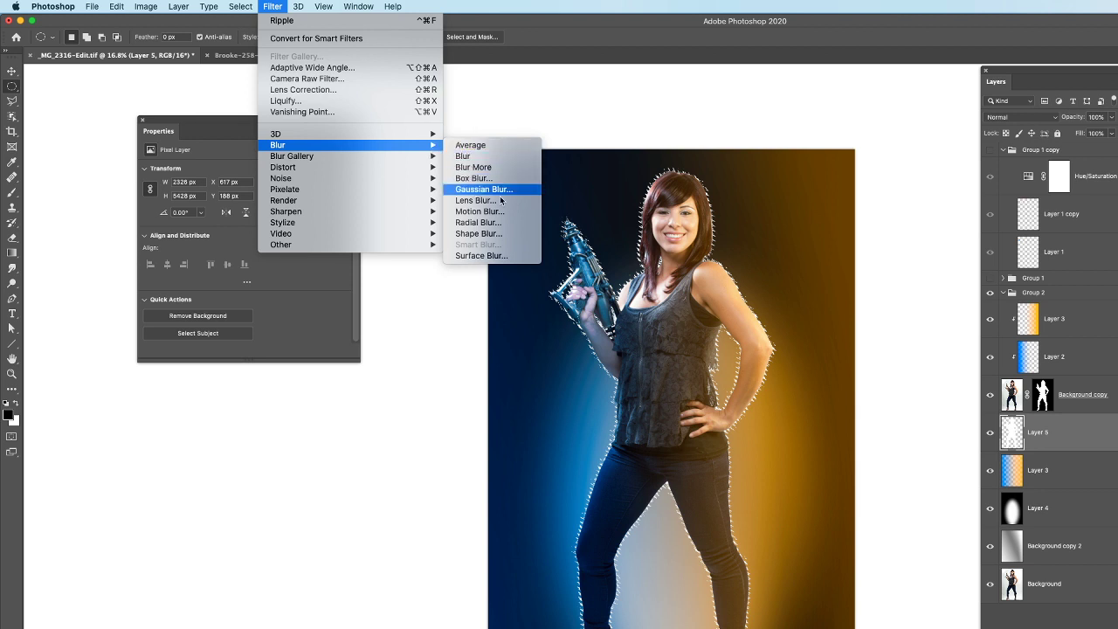
pyautogui.click(486, 189)
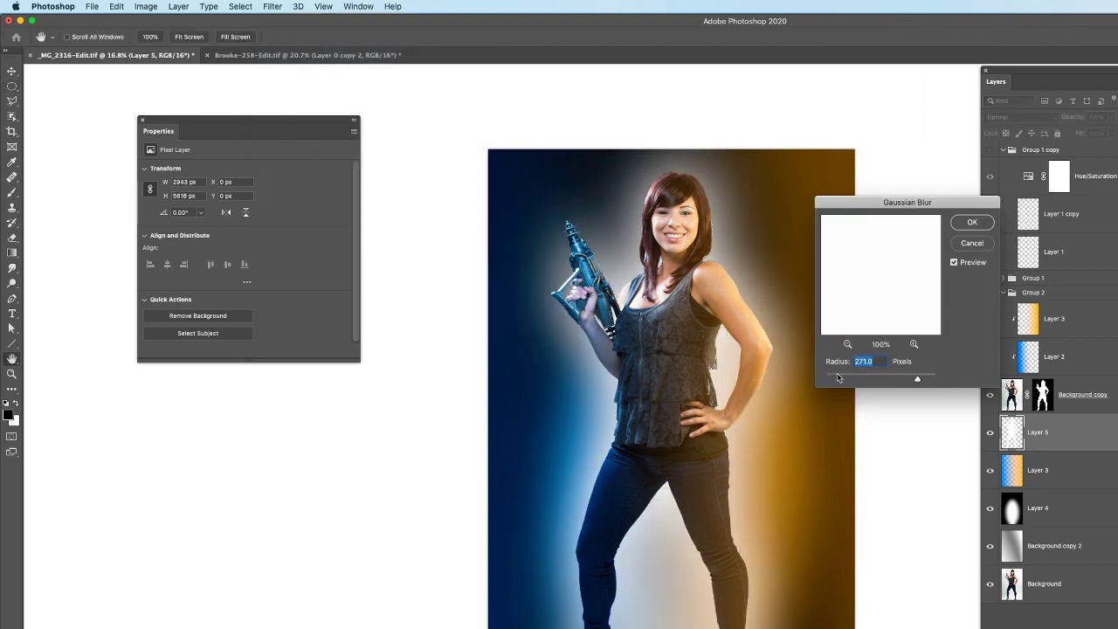
pyautogui.moveTo(840, 379); pyautogui.dragTo(869, 381)
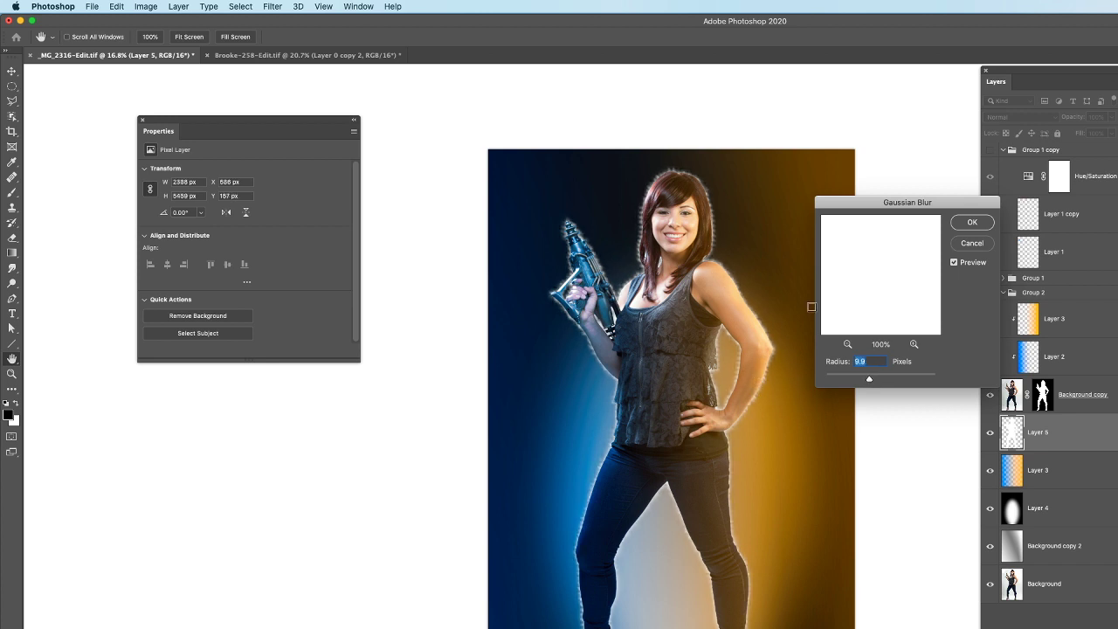
pyautogui.moveTo(869, 380); pyautogui.dragTo(871, 380)
pyautogui.click(971, 224)
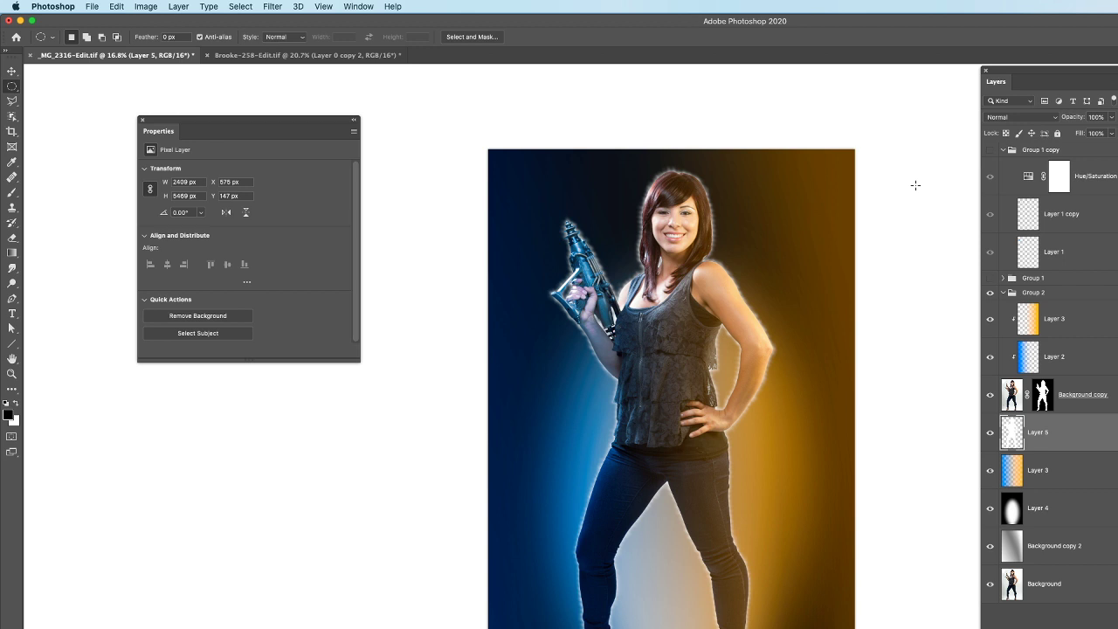
# Duplicate the glow layer and apply a Gaussian Blur with a radius of 59 pixels to the original Layer 5
pyautogui.press('super+j')
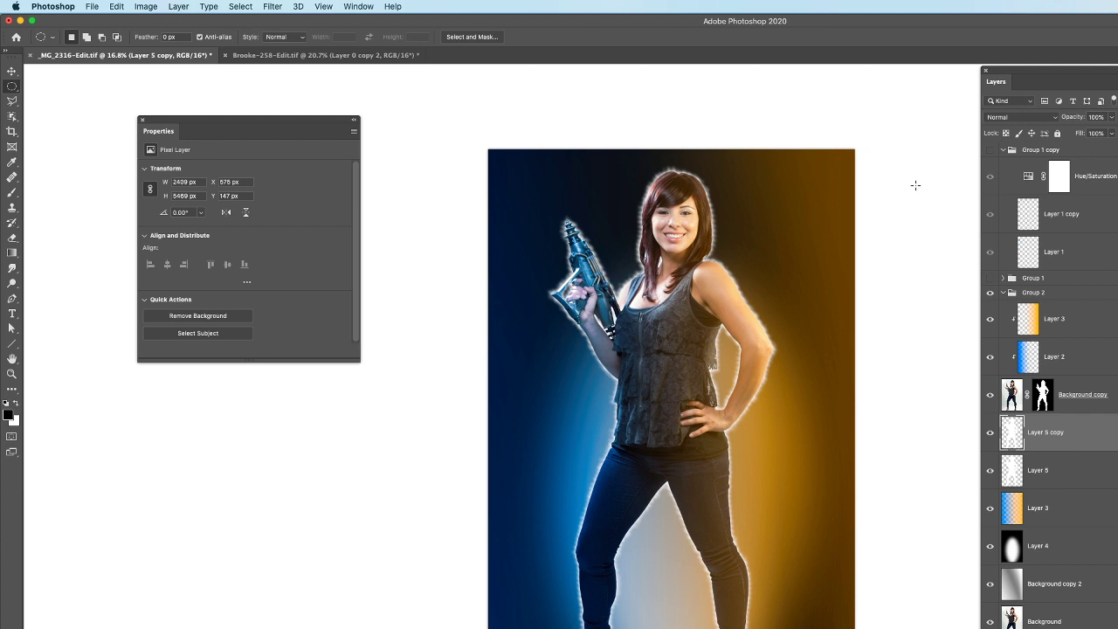
pyautogui.click(1013, 469)
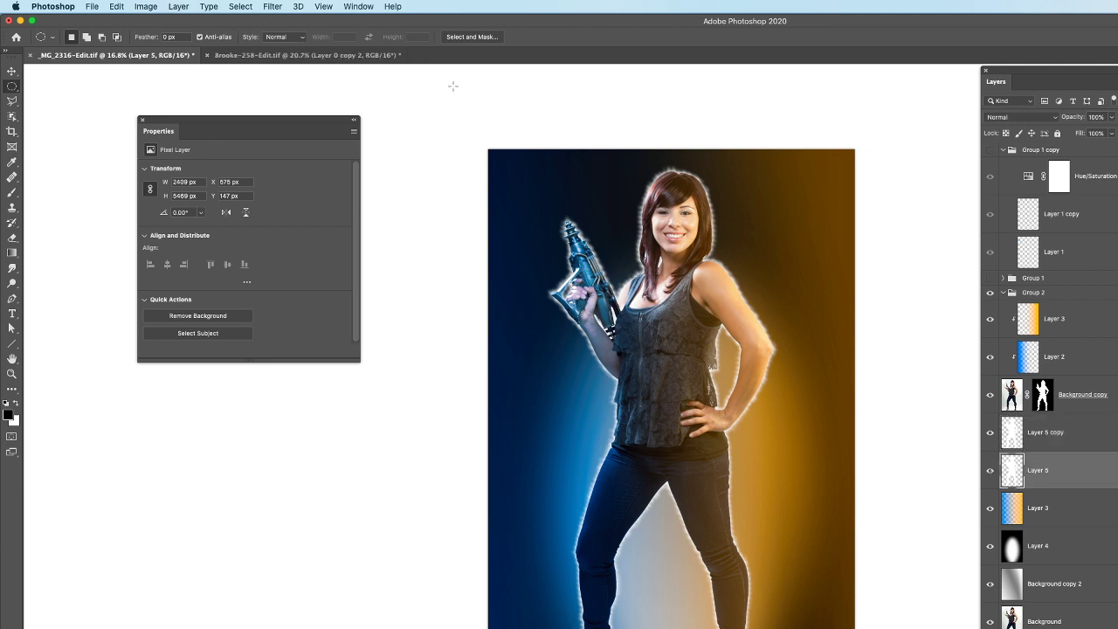
pyautogui.click(281, 11)
pyautogui.moveTo(292, 145)
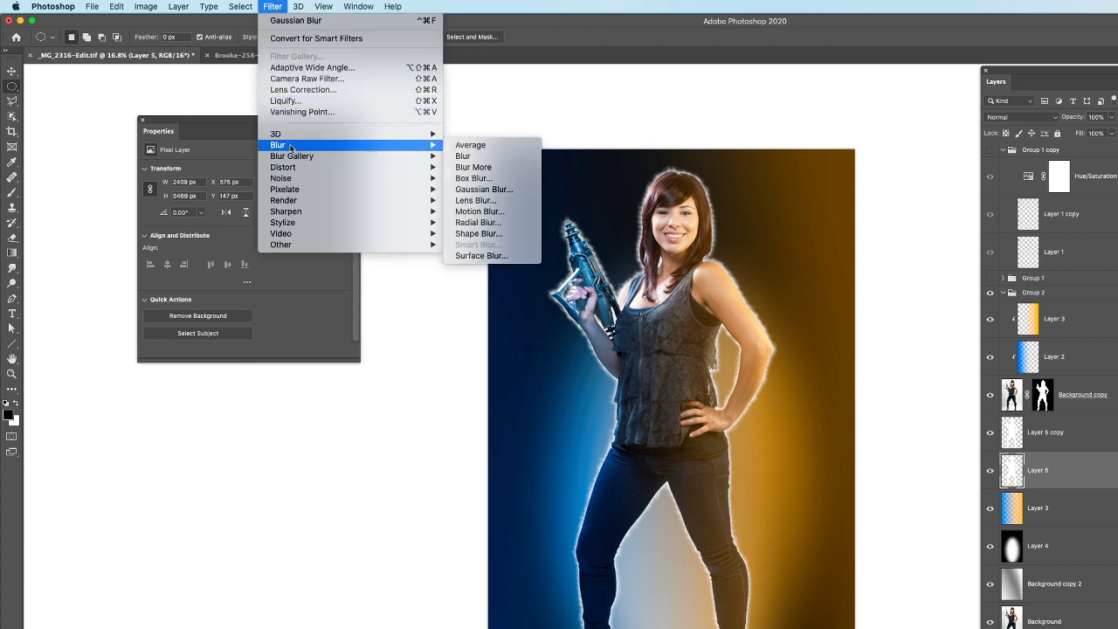
pyautogui.click(476, 189)
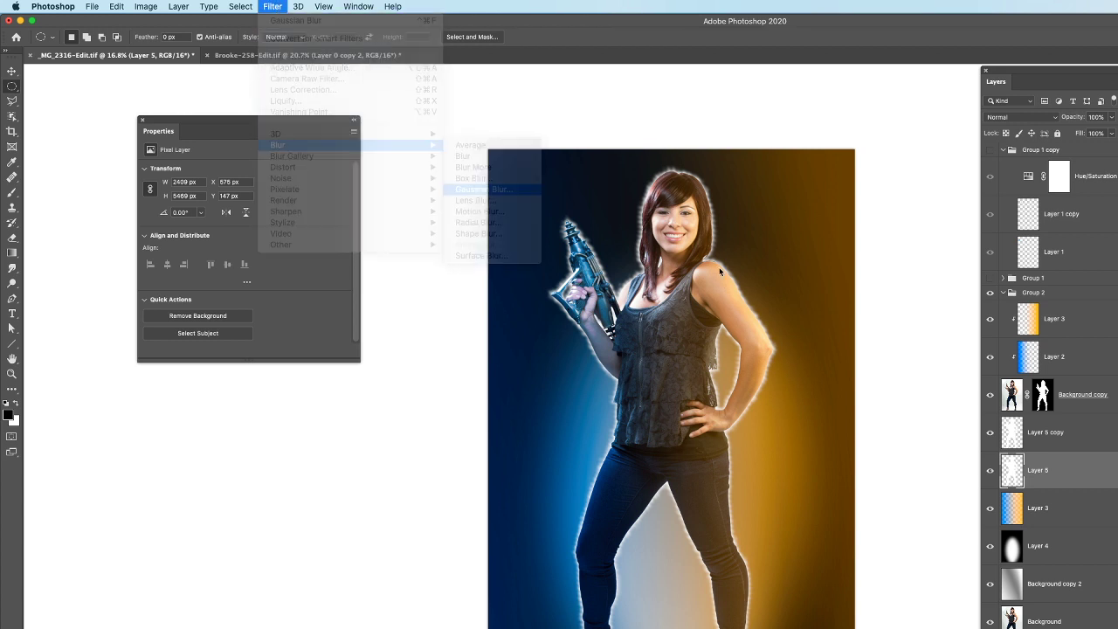
pyautogui.moveTo(870, 379); pyautogui.dragTo(887, 379)
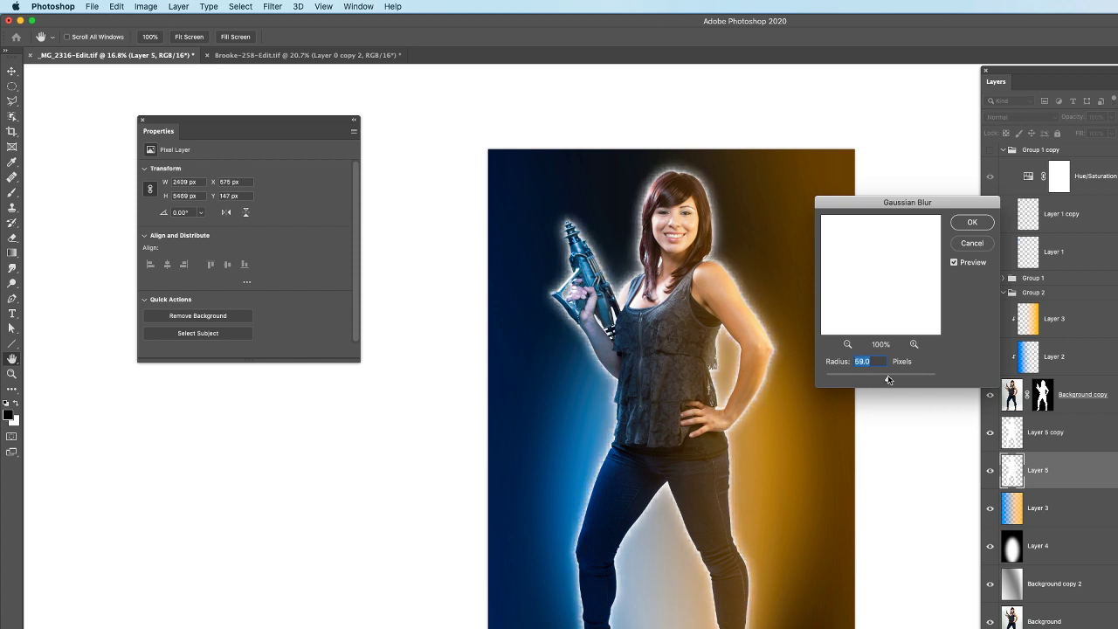
pyautogui.click(969, 222)
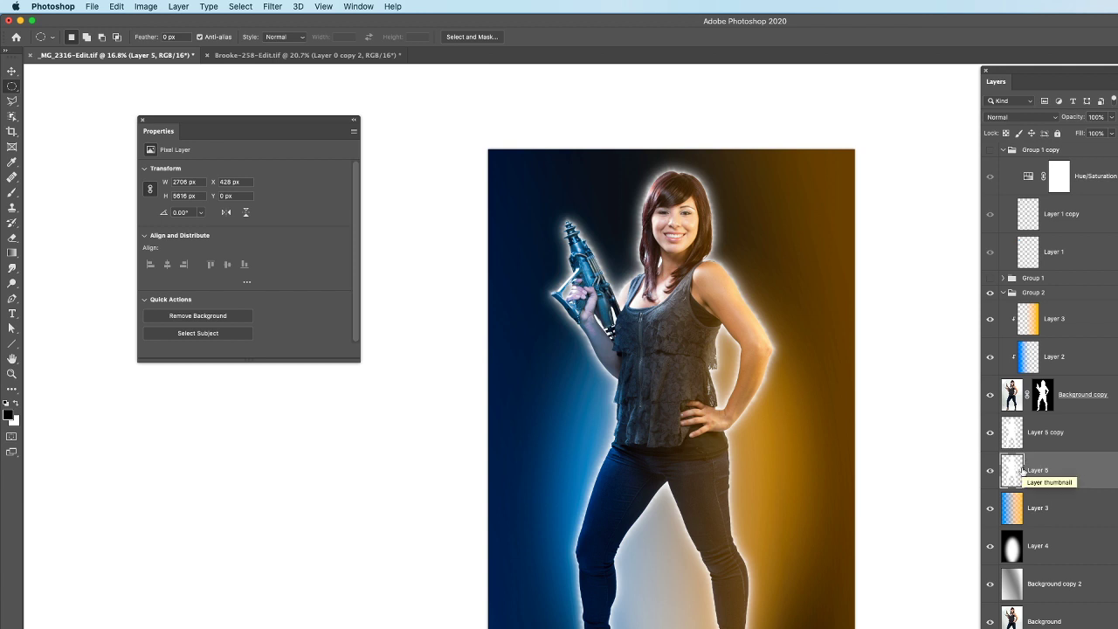
# Colorize the blurred Layer 5 glow blue using Hue/Saturation with hue 225, saturation +100 and lightness -24
pyautogui.press('super+u')
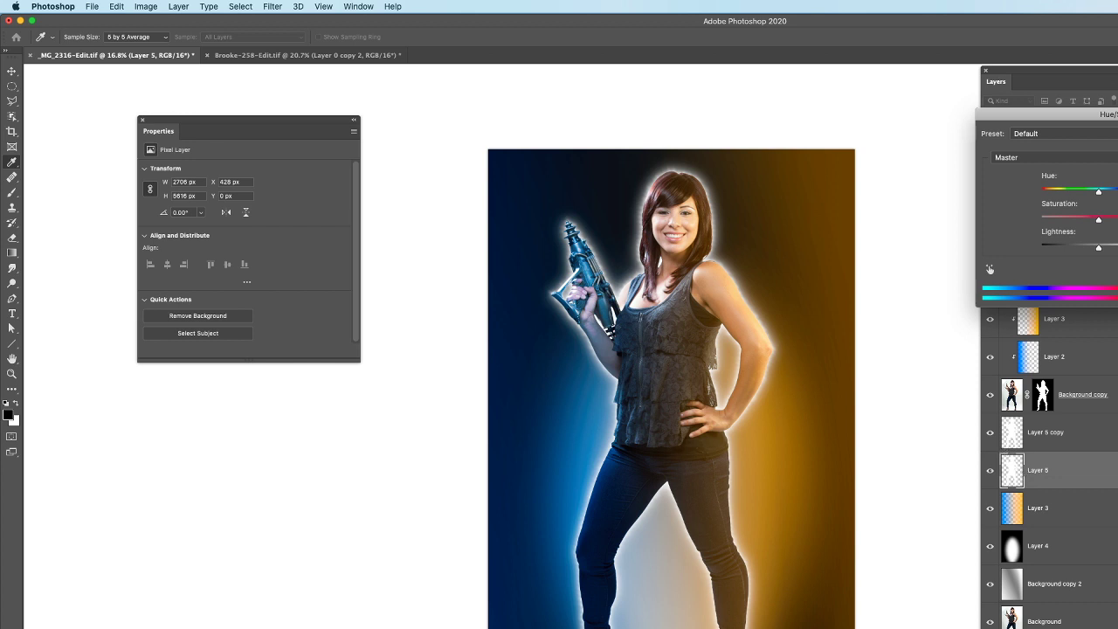
pyautogui.moveTo(1048, 114); pyautogui.dragTo(997, 103)
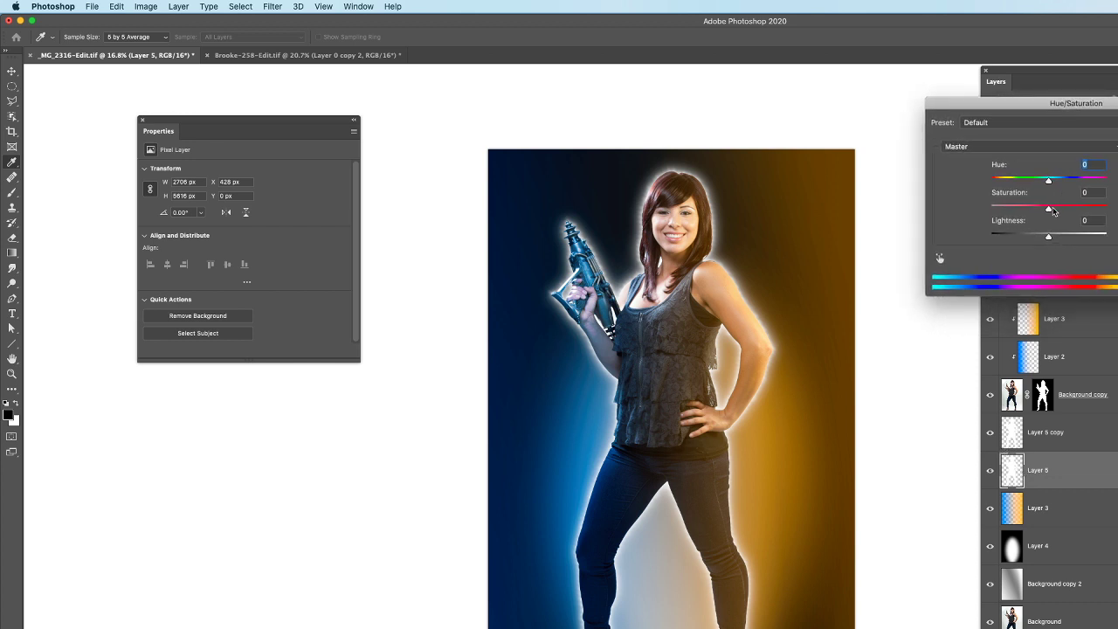
pyautogui.moveTo(1049, 210); pyautogui.dragTo(1117, 212)
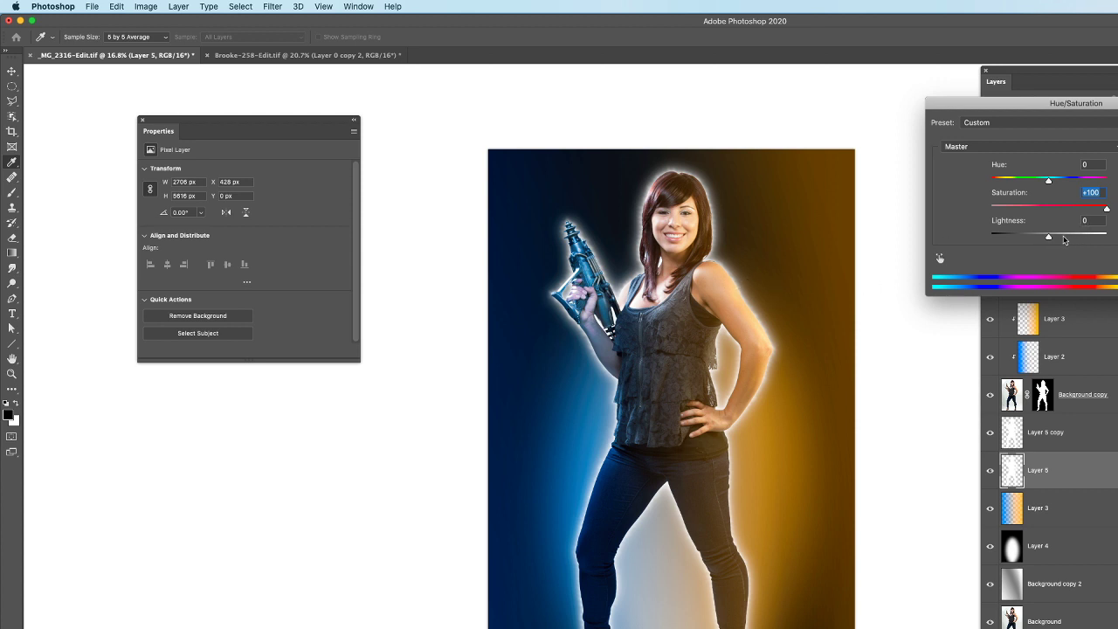
pyautogui.moveTo(1049, 239); pyautogui.dragTo(1024, 241)
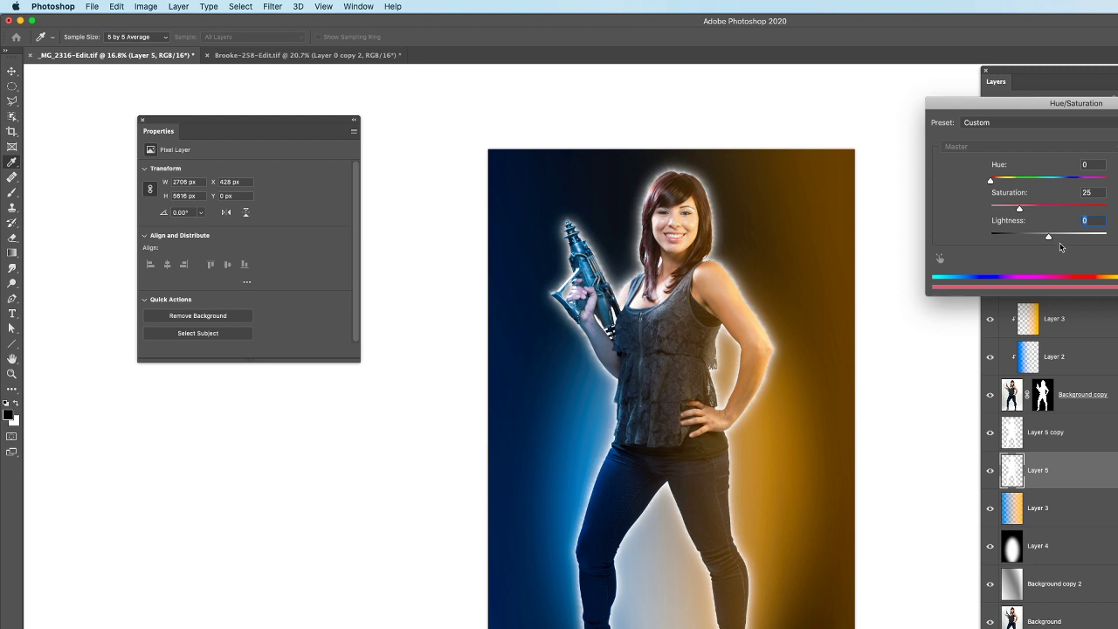
pyautogui.moveTo(1017, 207); pyautogui.dragTo(1106, 207)
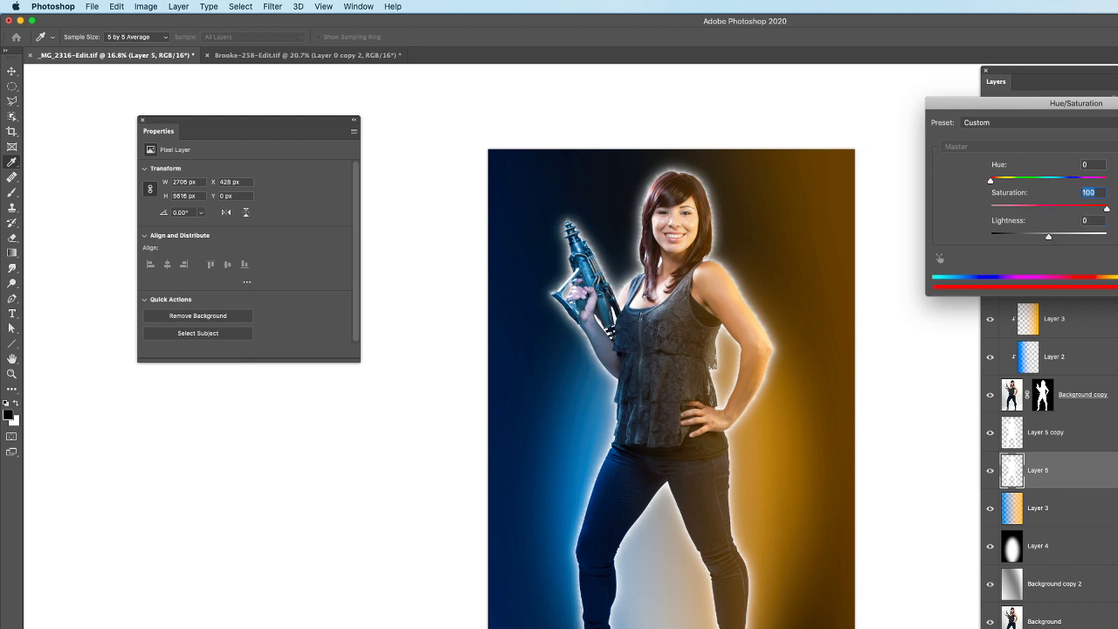
pyautogui.moveTo(1051, 235); pyautogui.dragTo(1034, 239)
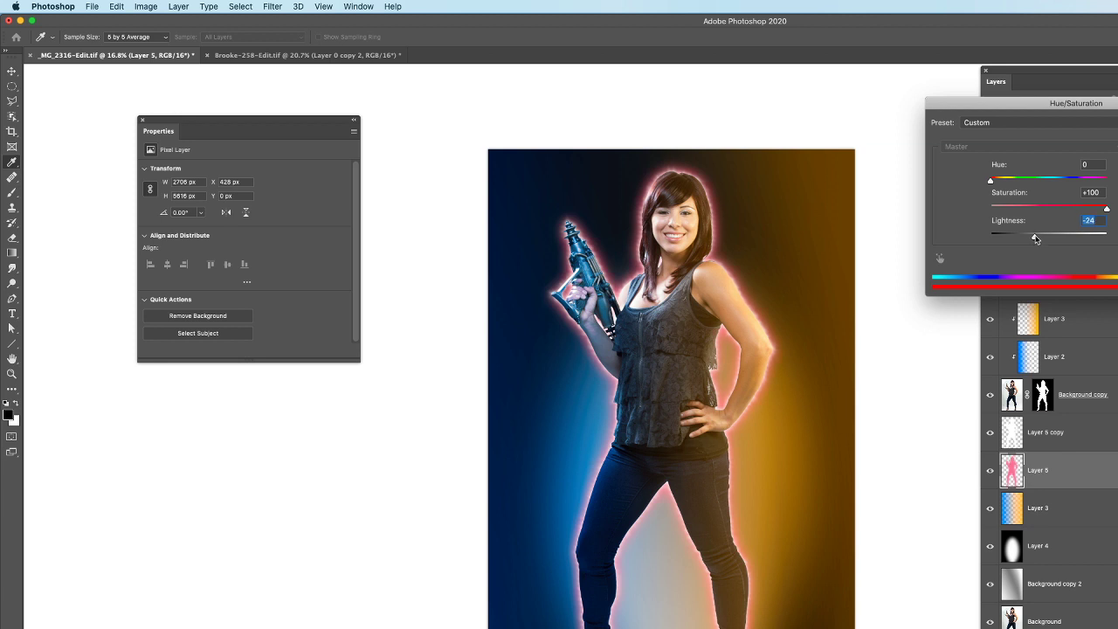
pyautogui.moveTo(990, 182); pyautogui.dragTo(1063, 190)
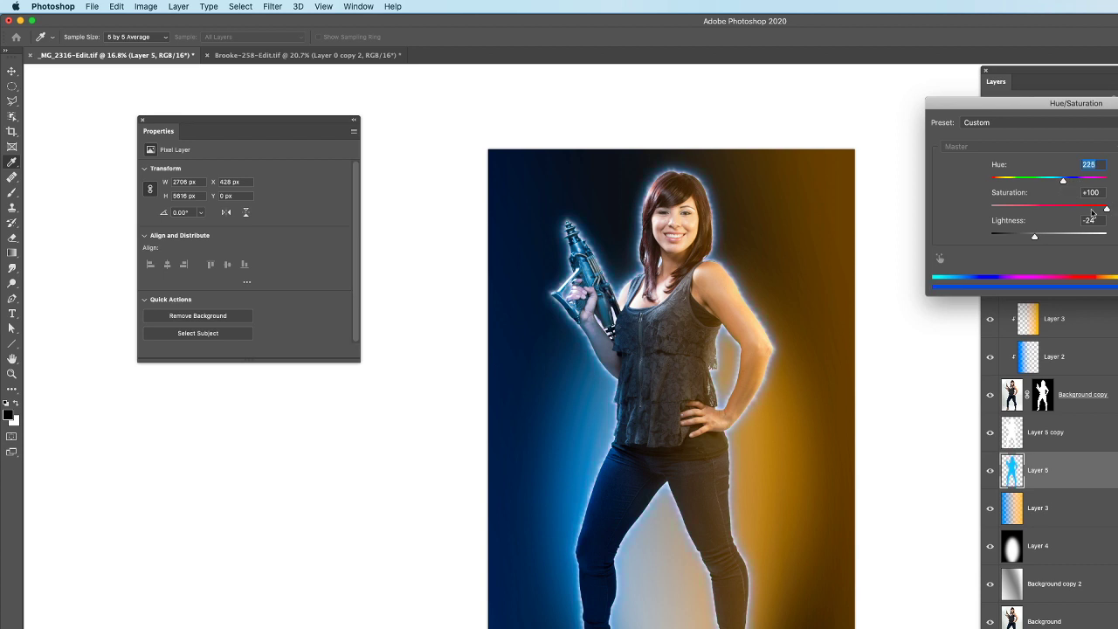
pyautogui.press('Tab')
pyautogui.press('Return')
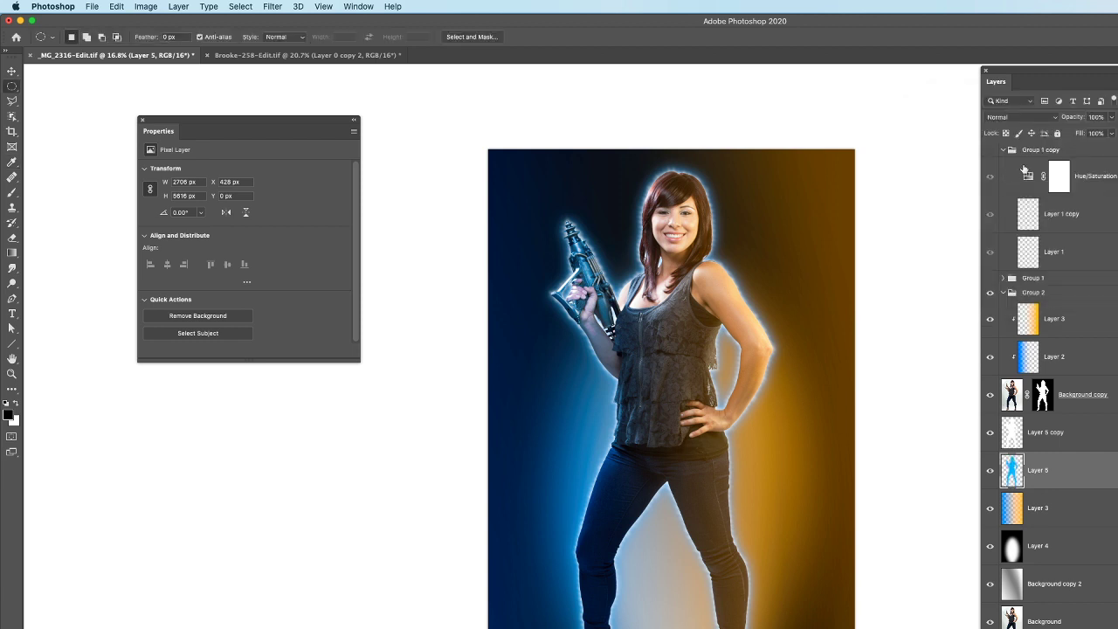
# Select Group 2 and add a Curves adjustment layer
pyautogui.moveTo(1072, 122)
pyautogui.mouseDown()
pyautogui.moveTo(1046, 122)
pyautogui.moveTo(1067, 125)
pyautogui.mouseUp()
pyautogui.click(1057, 291)
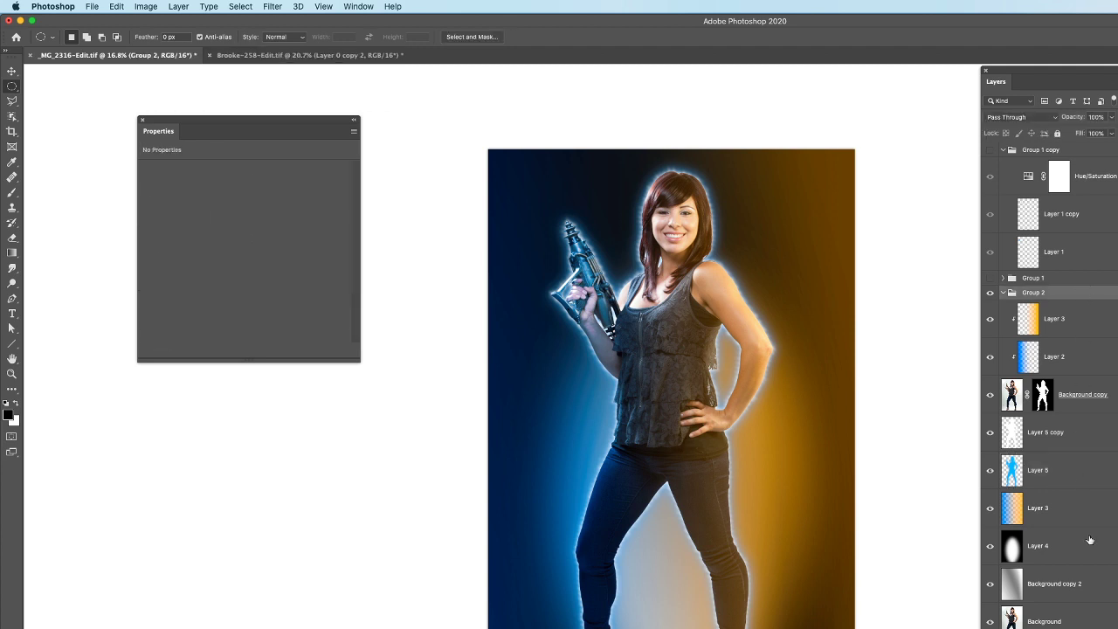
pyautogui.click(1085, 627)
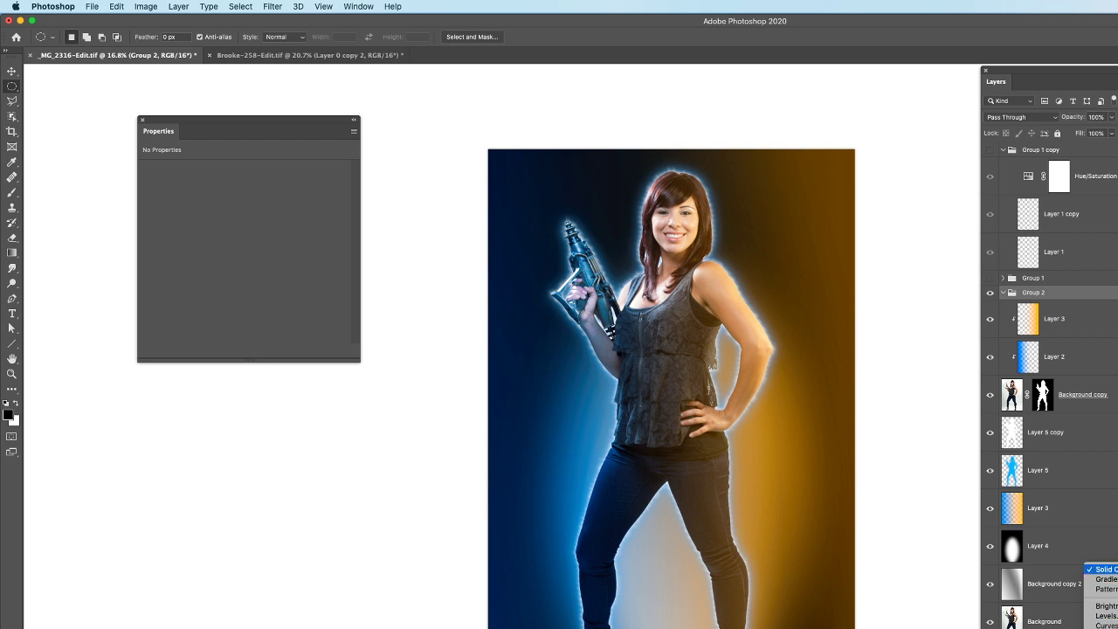
pyautogui.click(1103, 626)
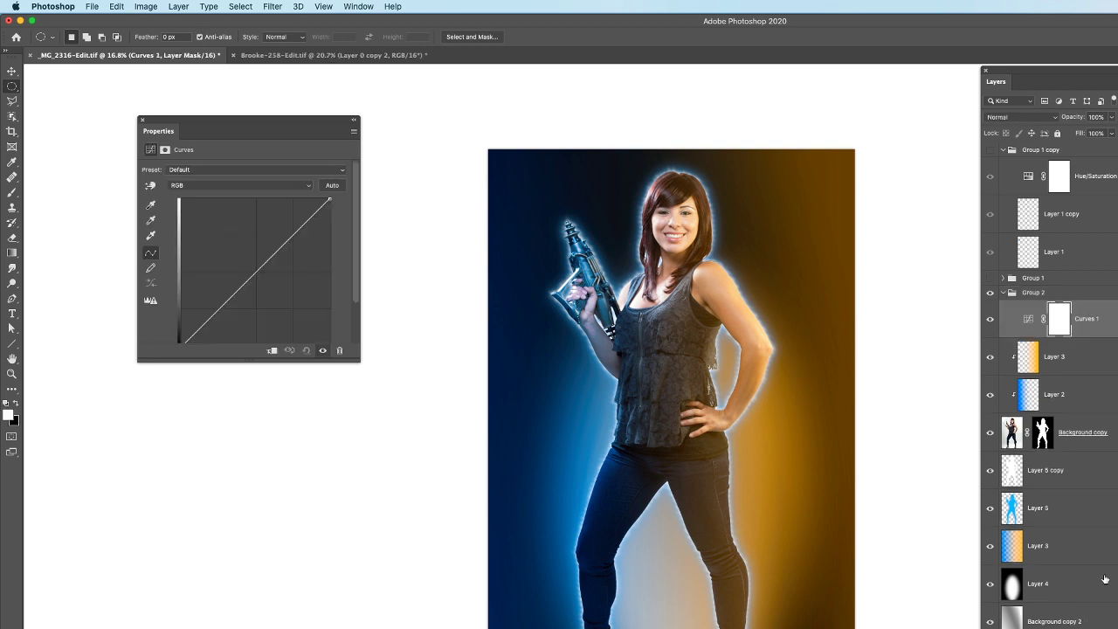
# Move the Curves layer out of Group 2 to directly above the orange Layer 3, and lower its RGB curve's shadows to input 52, output 35
pyautogui.moveTo(1093, 318); pyautogui.dragTo(1092, 285)
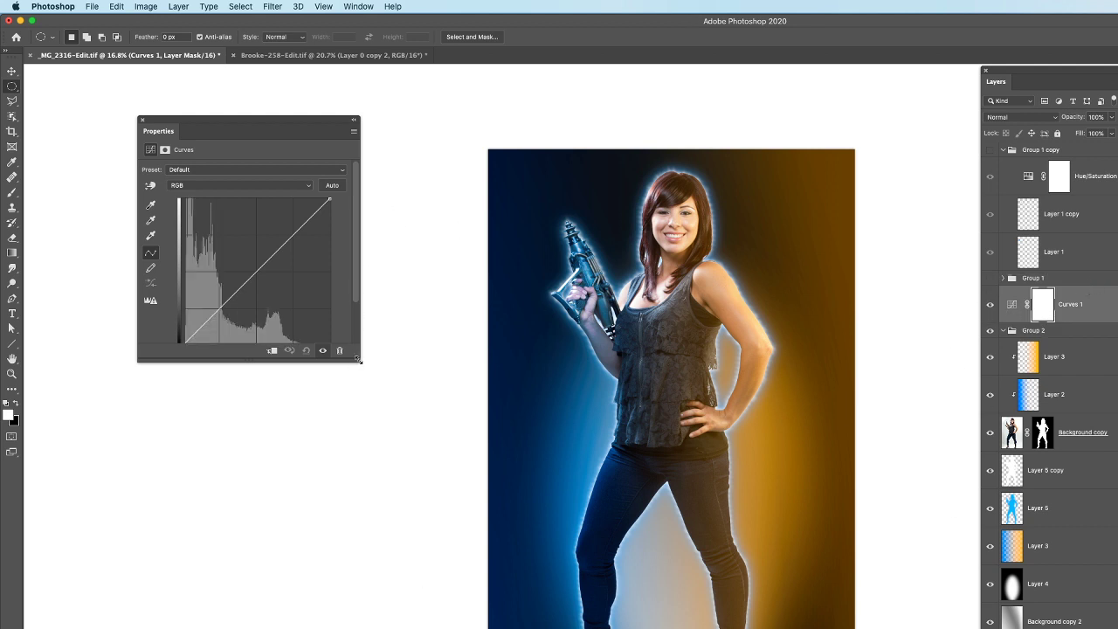
pyautogui.moveTo(357, 358); pyautogui.dragTo(443, 628)
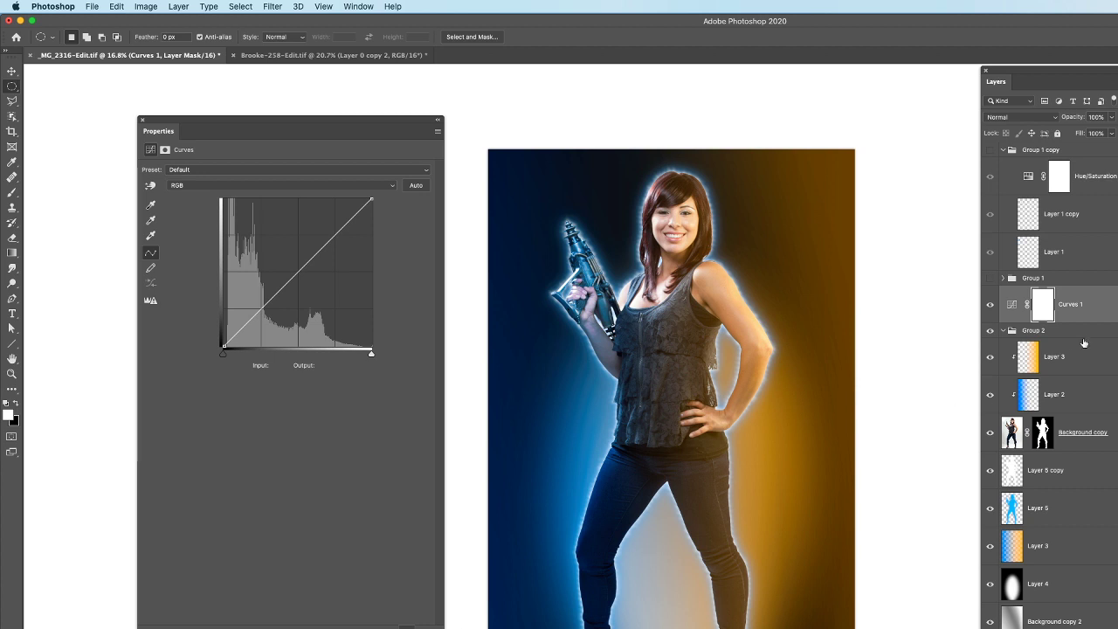
pyautogui.moveTo(1096, 308); pyautogui.dragTo(1090, 340)
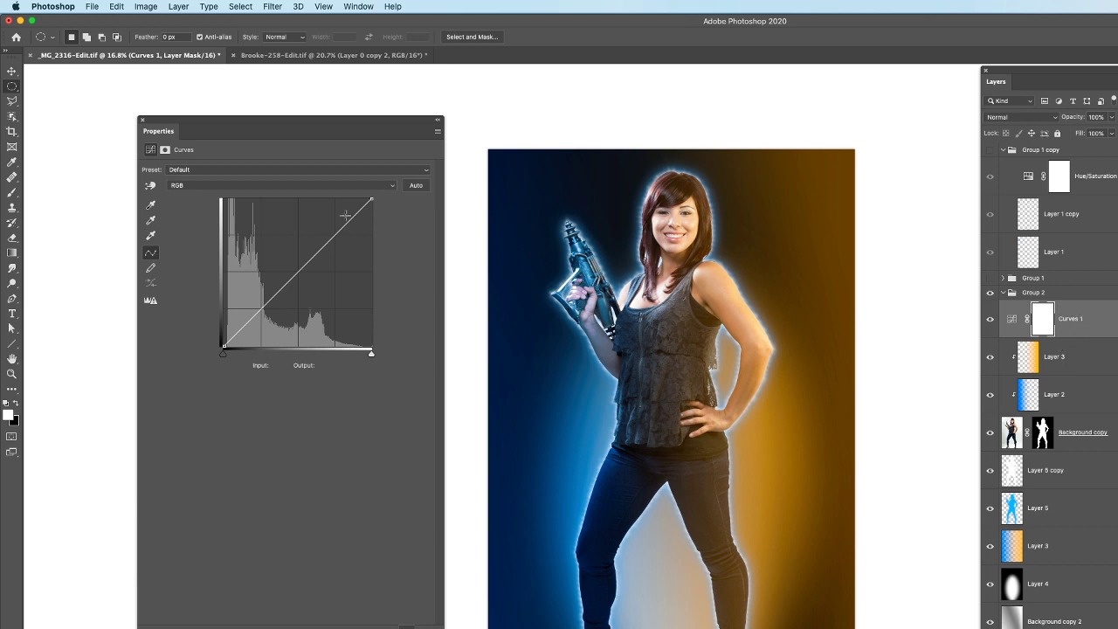
pyautogui.moveTo(253, 320); pyautogui.dragTo(255, 326)
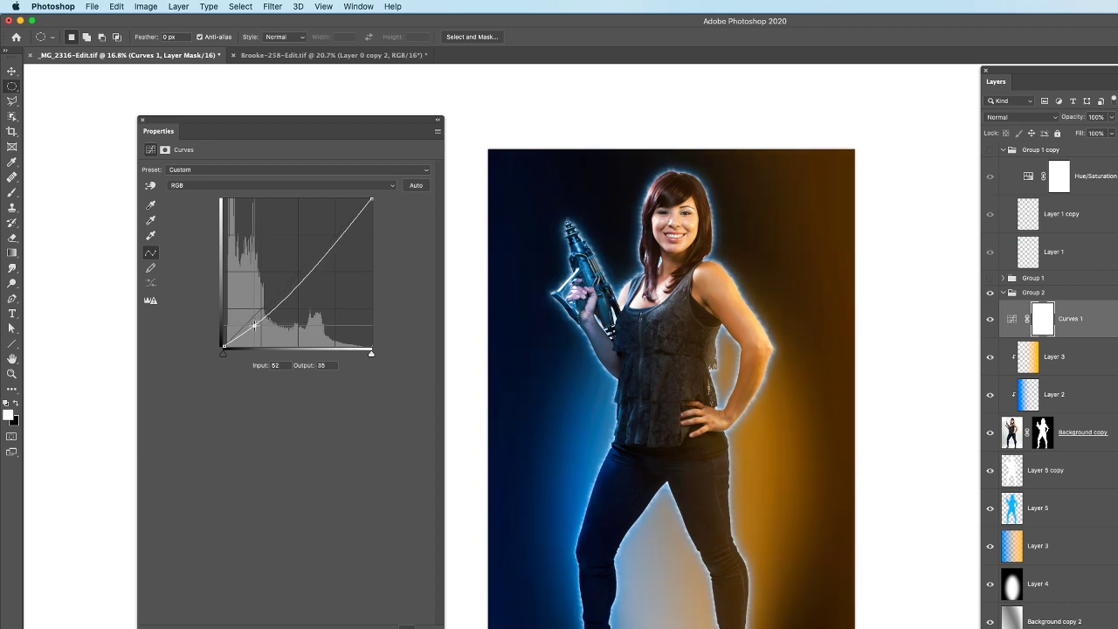
# Shape the Curves layer's RGB curve with a highlight point at input 195, output 197, and the shadow point at input 49, output 44
pyautogui.click(342, 229)
pyautogui.moveTo(342, 229); pyautogui.dragTo(336, 234)
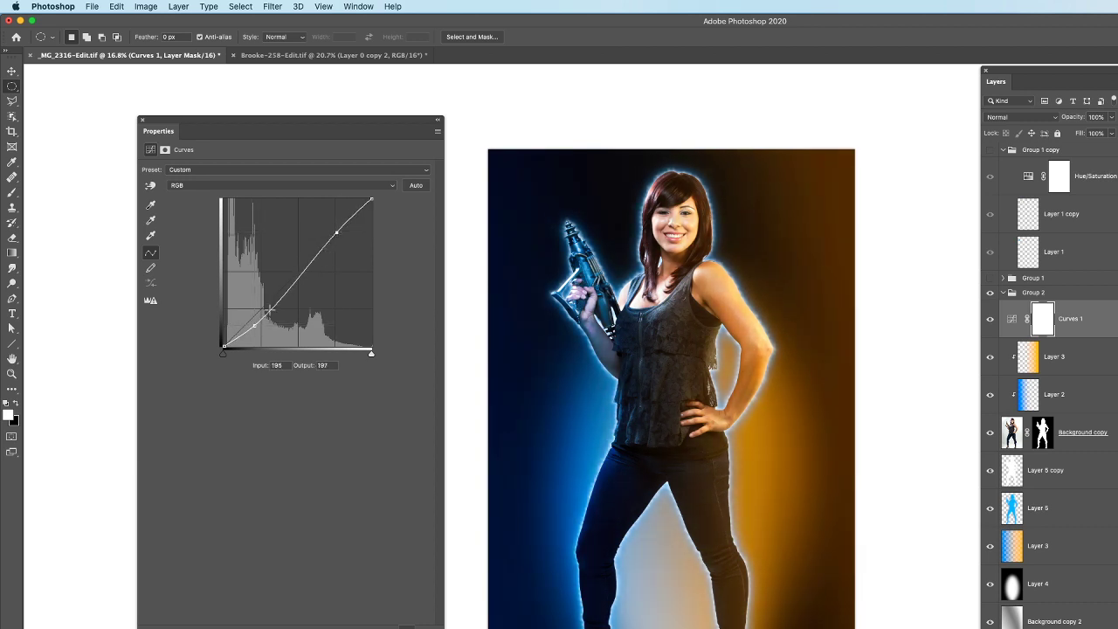
pyautogui.moveTo(250, 323); pyautogui.dragTo(252, 318)
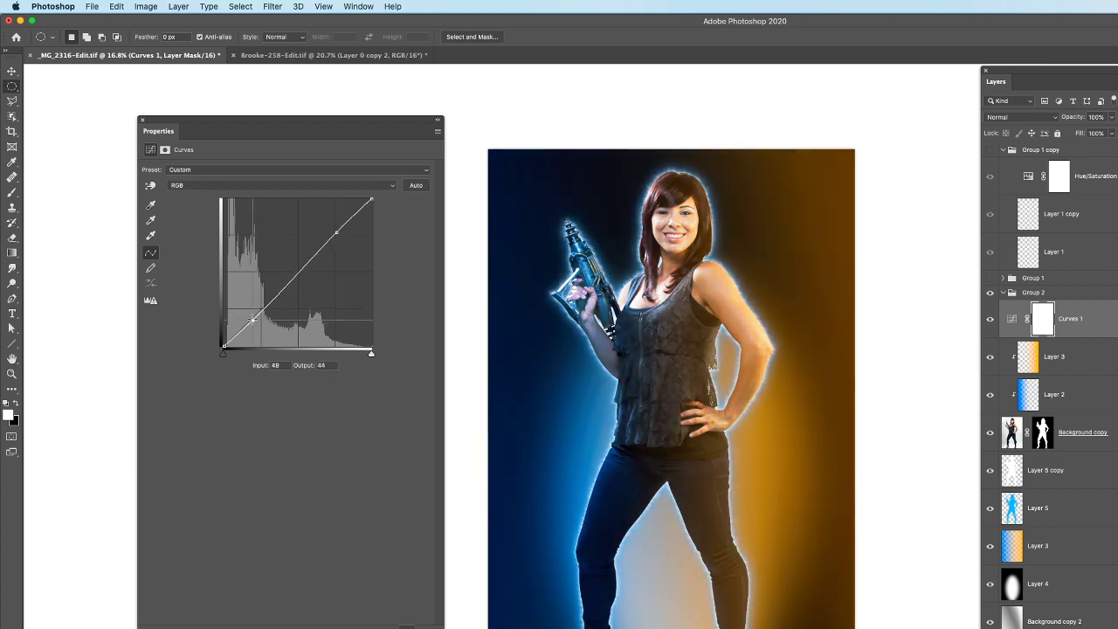
# Add contrast to the Blue curve by slightly lowering its shadows and raising its highlights to input 194, output 208
pyautogui.click(263, 186)
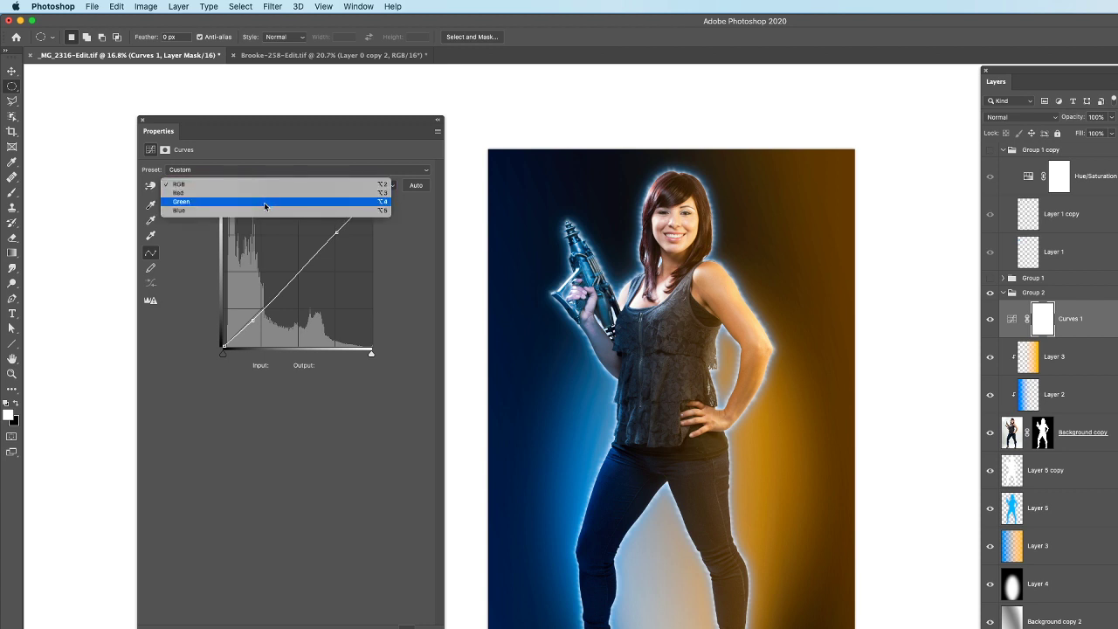
pyautogui.click(265, 211)
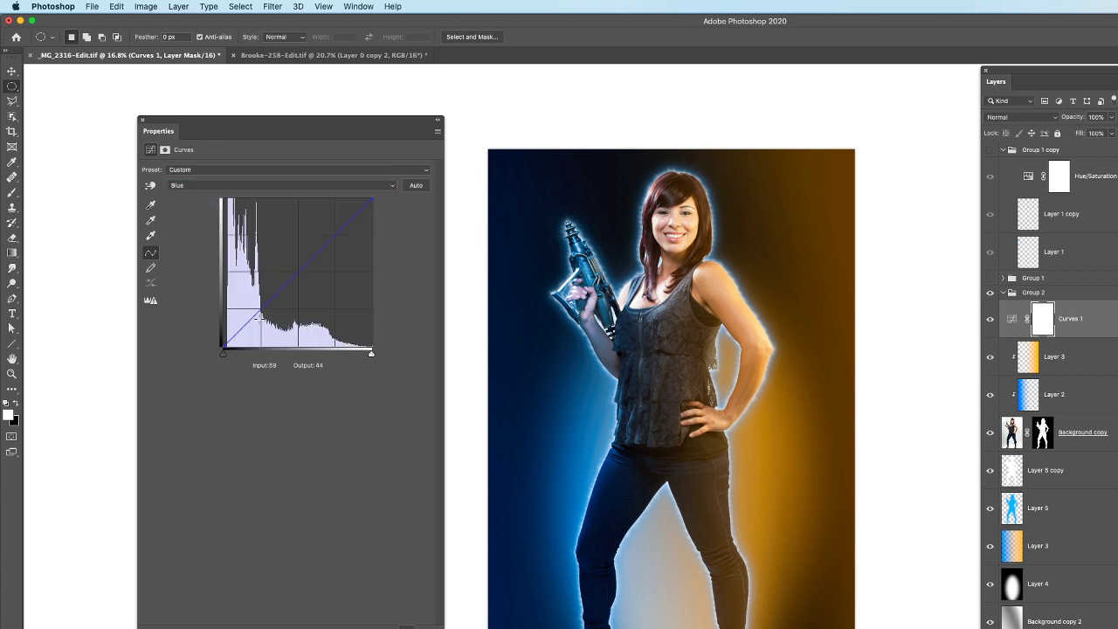
pyautogui.moveTo(258, 316); pyautogui.dragTo(257, 318)
pyautogui.moveTo(339, 233); pyautogui.dragTo(337, 226)
# Raise the Red curve to input 162, output 172, and slightly lower the midtones of the Green curve
pyautogui.click(280, 188)
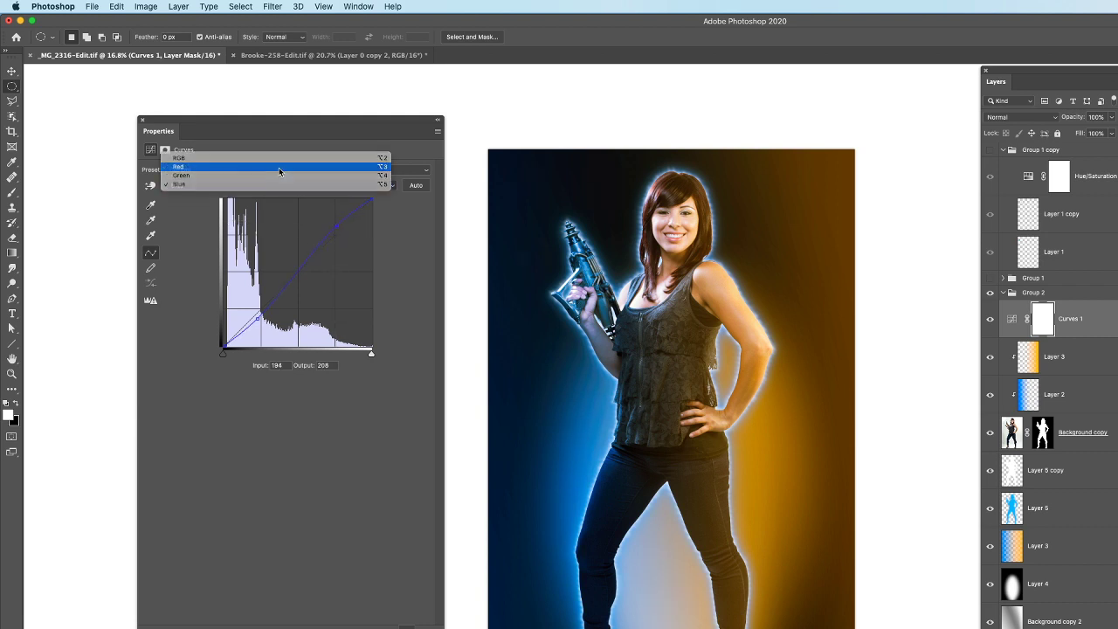
pyautogui.click(278, 167)
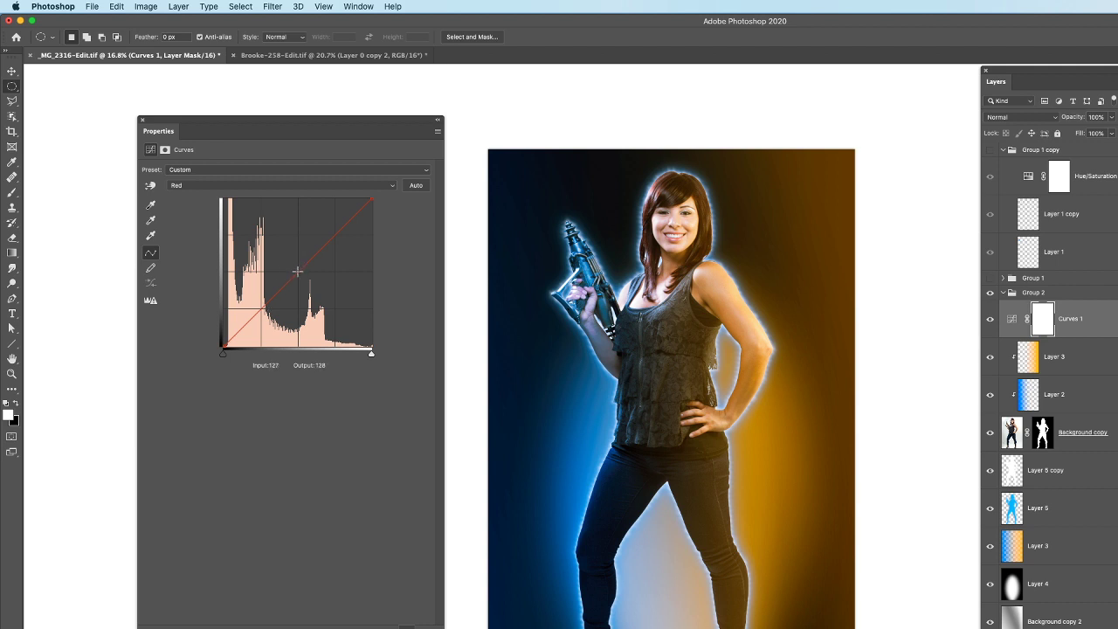
pyautogui.moveTo(297, 272); pyautogui.dragTo(319, 246)
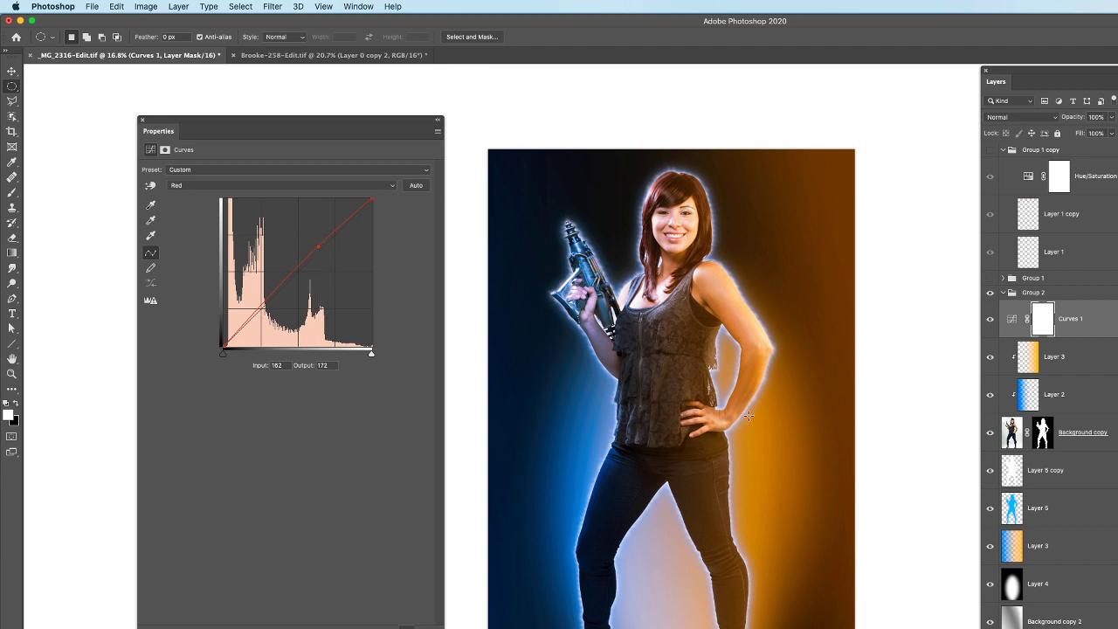
pyautogui.click(227, 187)
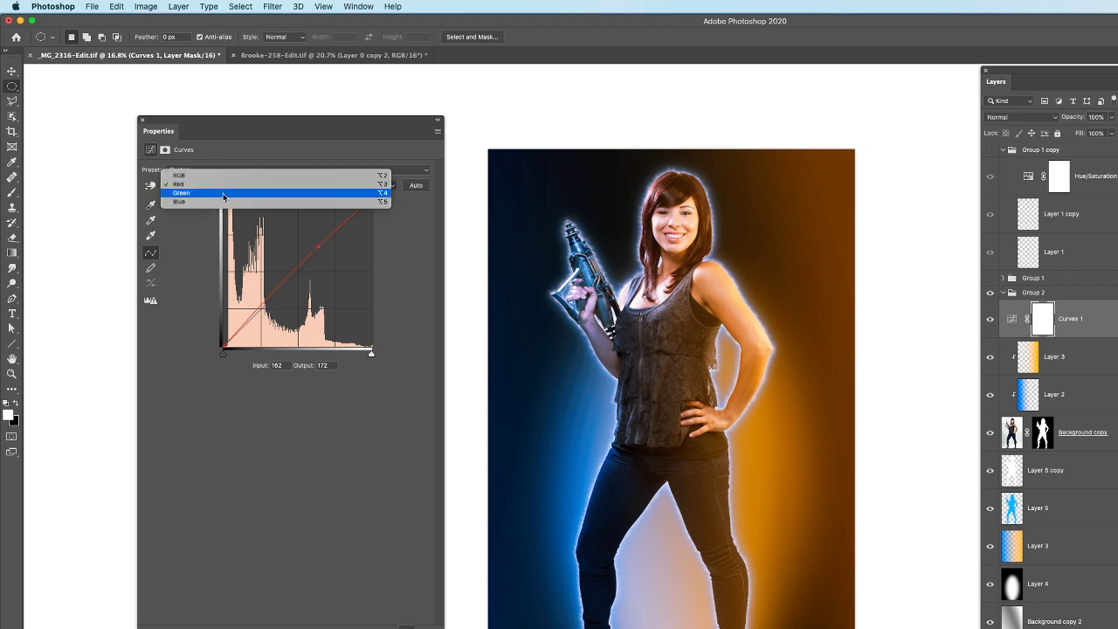
pyautogui.click(228, 192)
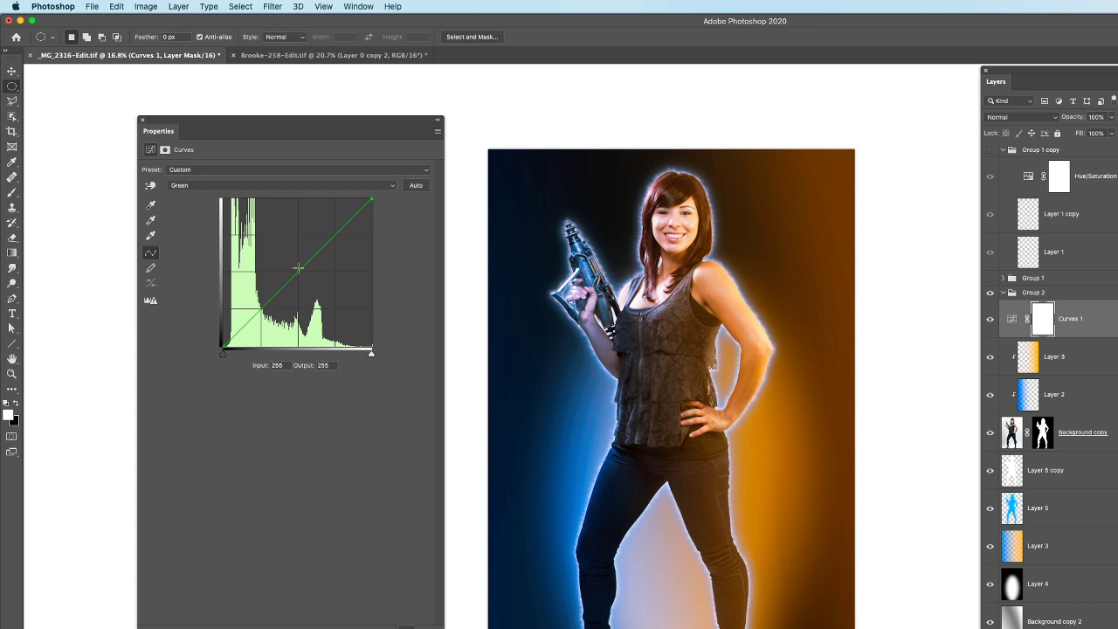
pyautogui.moveTo(298, 268); pyautogui.dragTo(299, 274)
pyautogui.click(1017, 321)
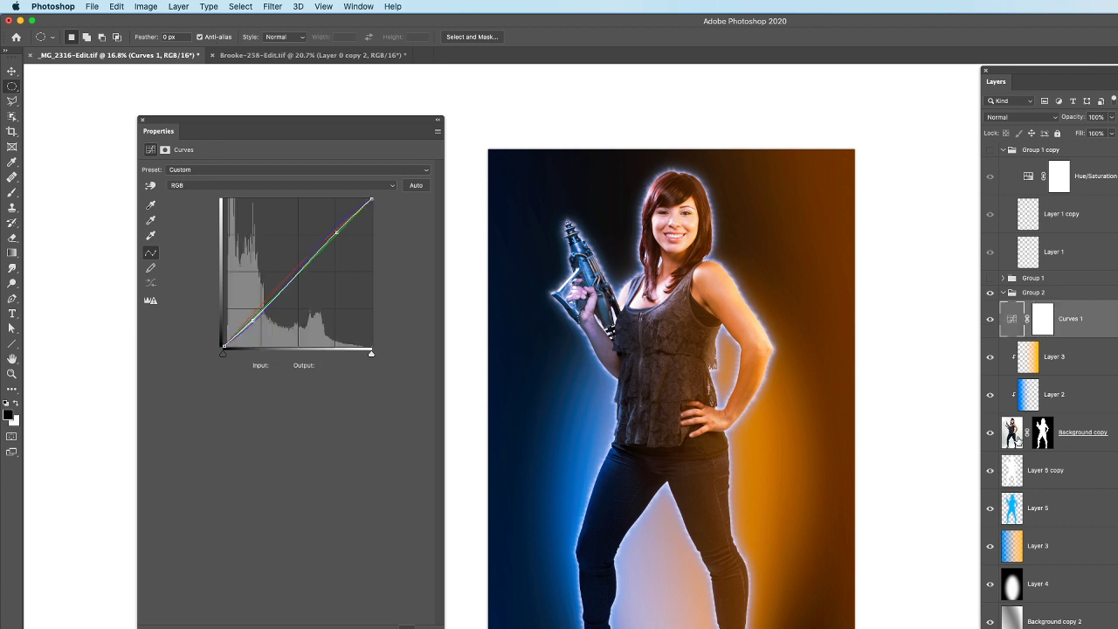
# Replace the Curves 1 mask with a copy of the Background copy layer's mask, and invert the copied mask
pyautogui.click(1045, 432)
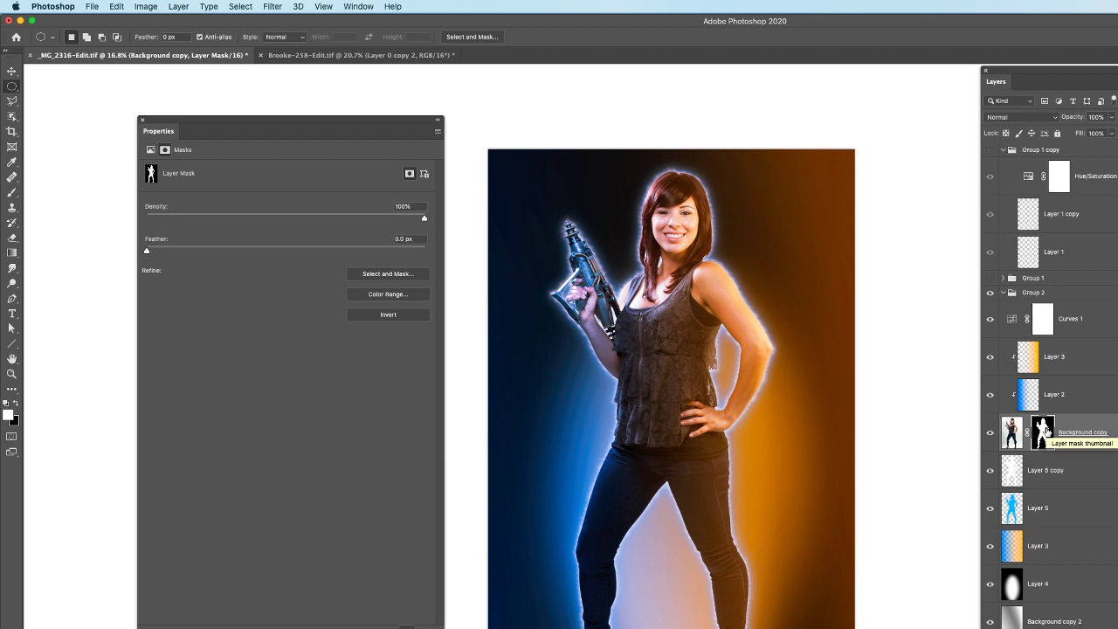
pyautogui.moveTo(1047, 430); pyautogui.dragTo(1045, 320)
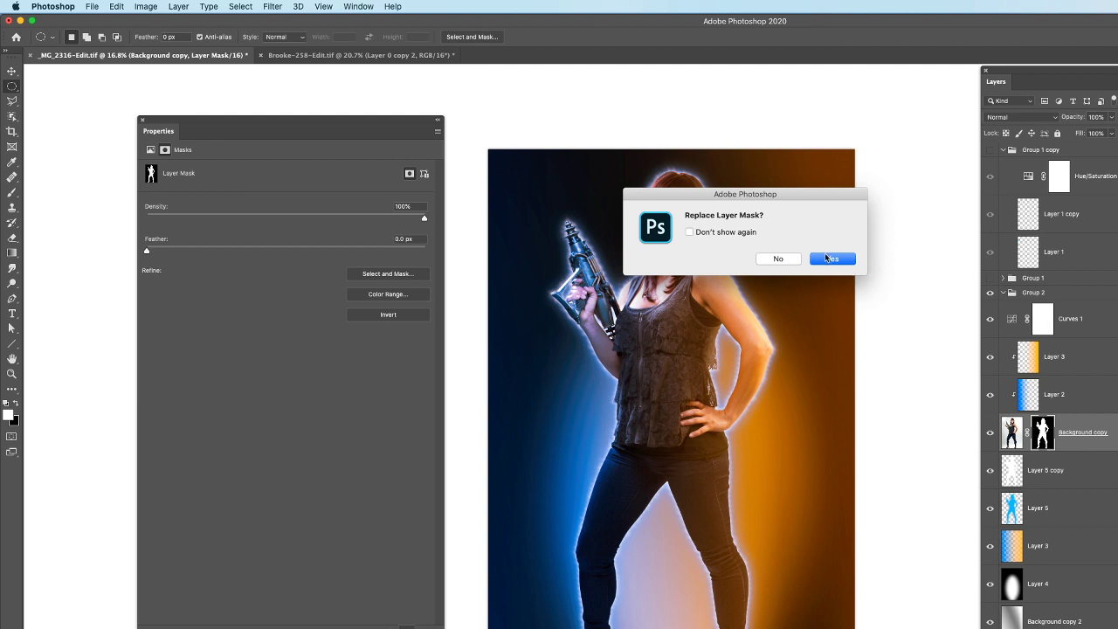
pyautogui.click(826, 258)
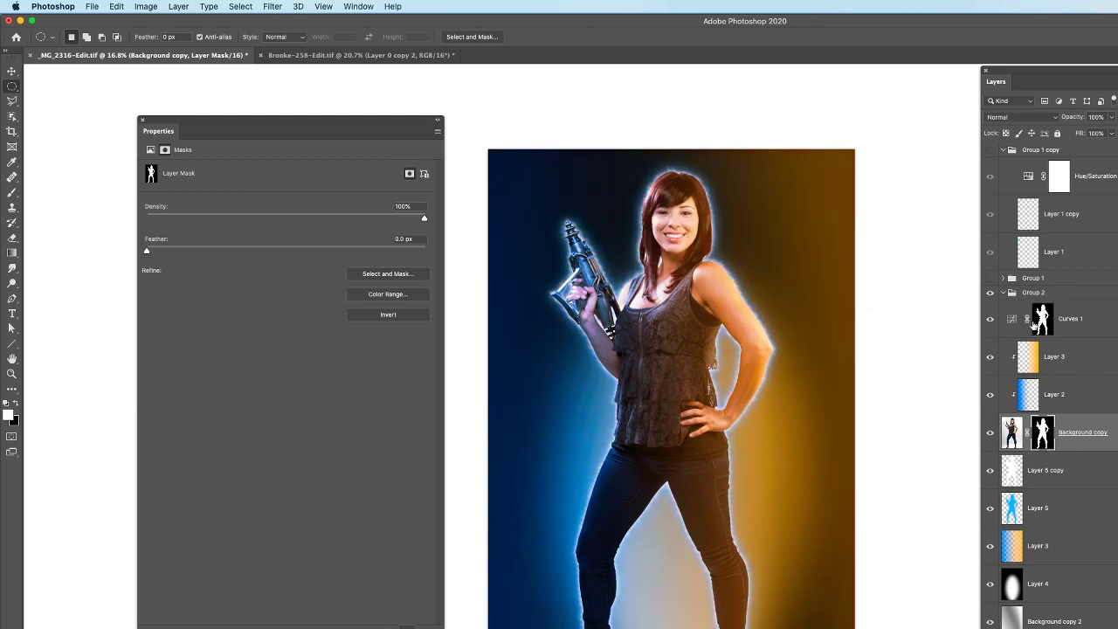
pyautogui.click(1043, 316)
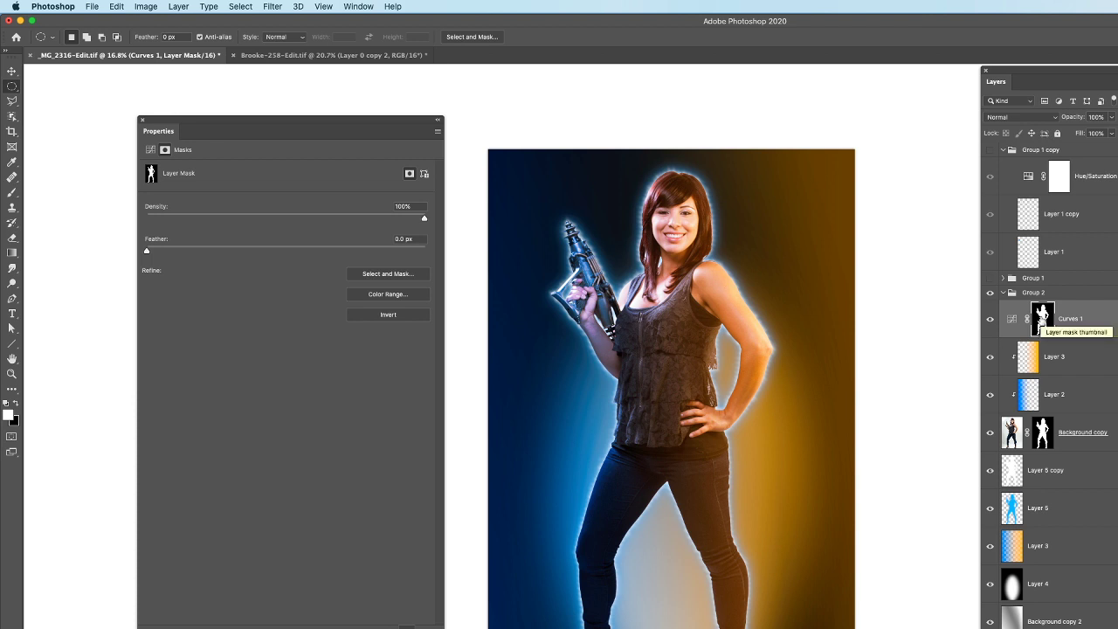
pyautogui.press('super+i')
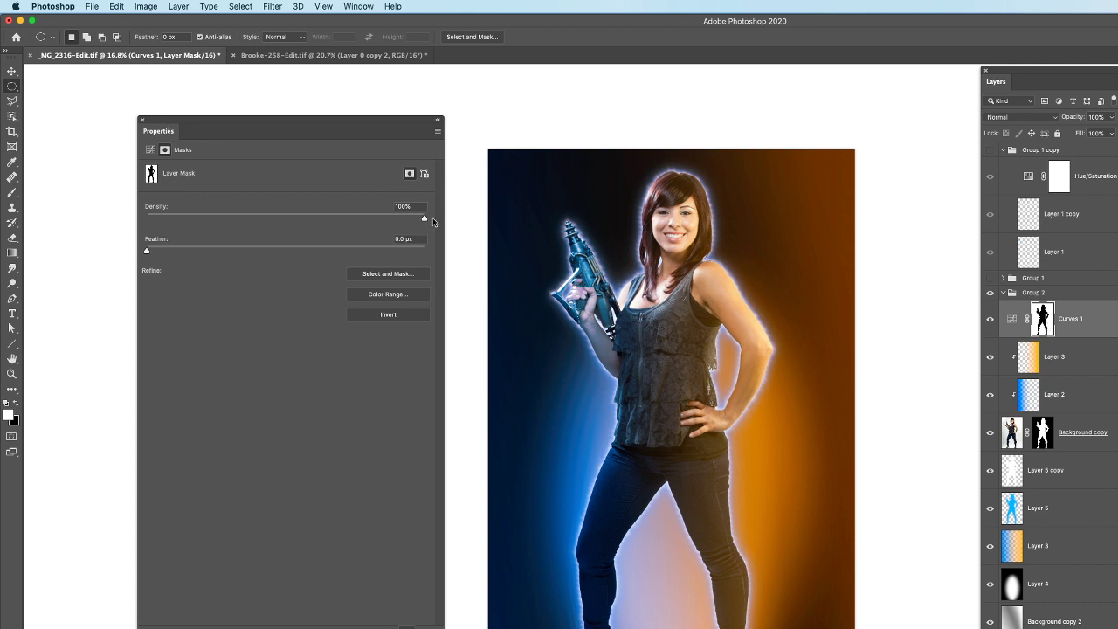
# Reduce the Curves 1 mask density to 79% while viewing the mask, and compare the image with the Curves layer off and on
pyautogui.moveTo(423, 219); pyautogui.dragTo(360, 226)
pyautogui.keyDown('alt'); pyautogui.click(1042, 317); pyautogui.keyUp('alt')
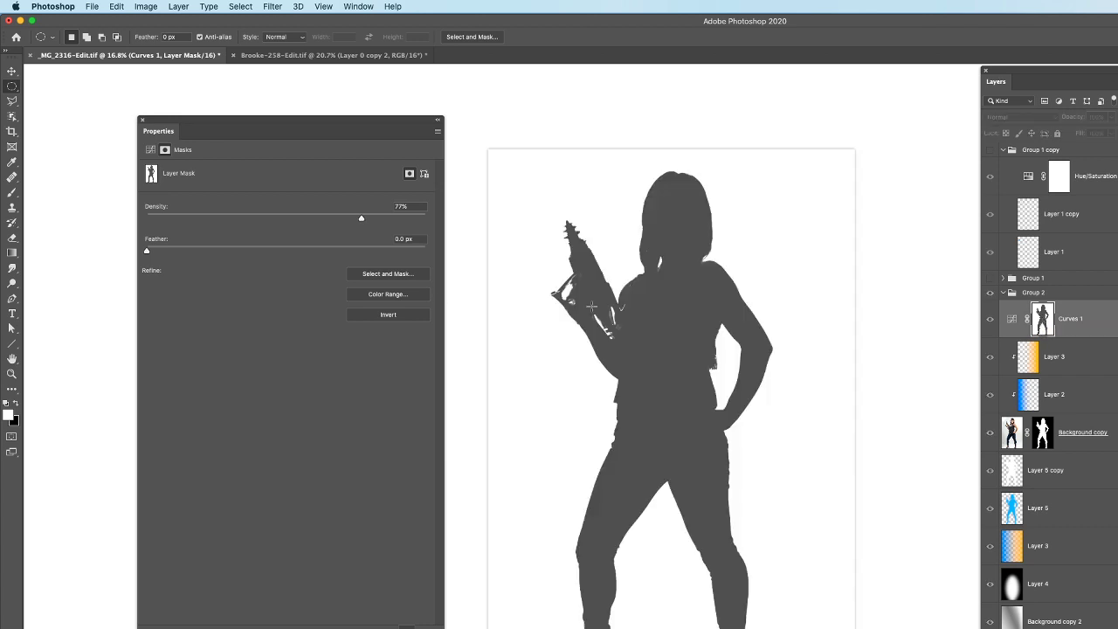
pyautogui.moveTo(359, 218); pyautogui.dragTo(223, 215)
pyautogui.moveTo(367, 218)
pyautogui.mouseDown()
pyautogui.moveTo(380, 219)
pyautogui.moveTo(367, 219)
pyautogui.mouseUp()
pyautogui.click(1010, 318)
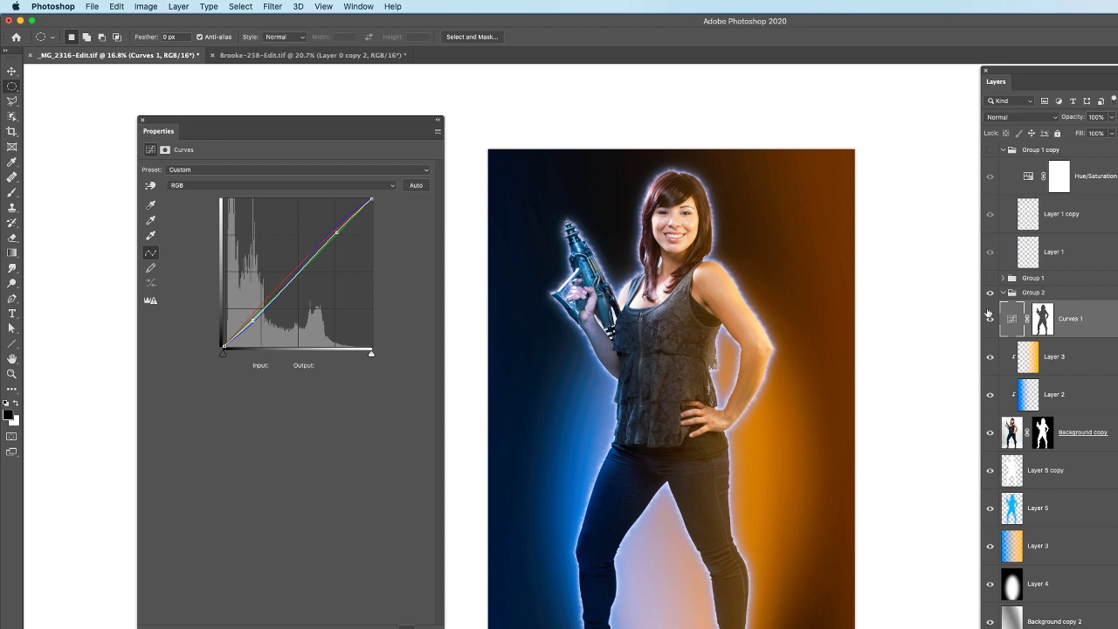
pyautogui.click(991, 320)
pyautogui.click(990, 320)
# Raise the Red curve of Curves 1 strongly with a lower-midtone point and an upper point at input 183, output 209
pyautogui.click(324, 186)
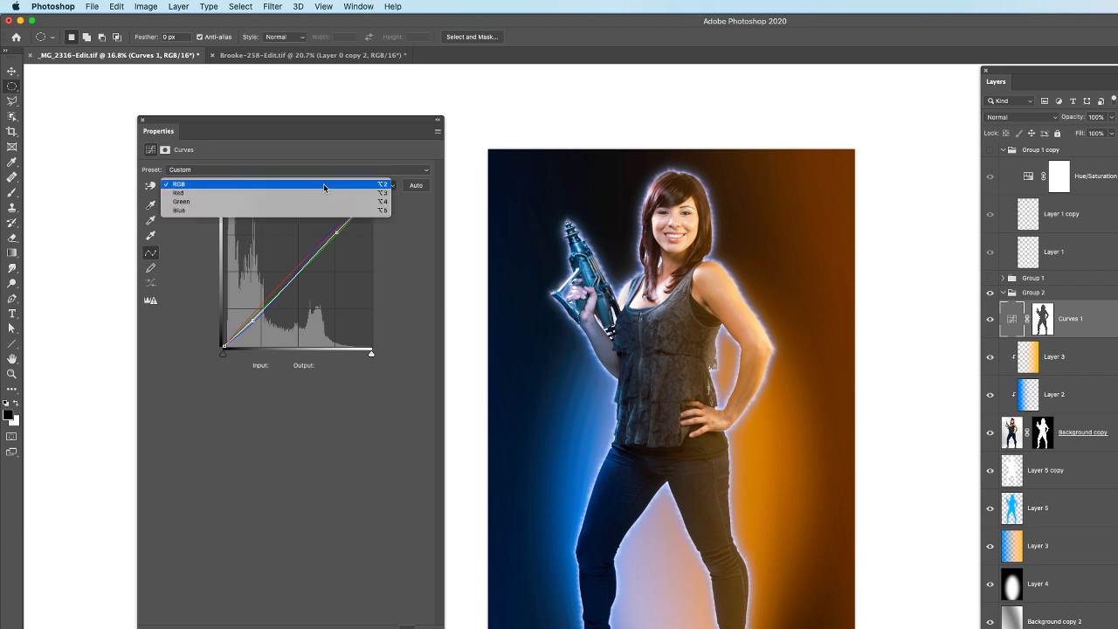
pyautogui.click(324, 193)
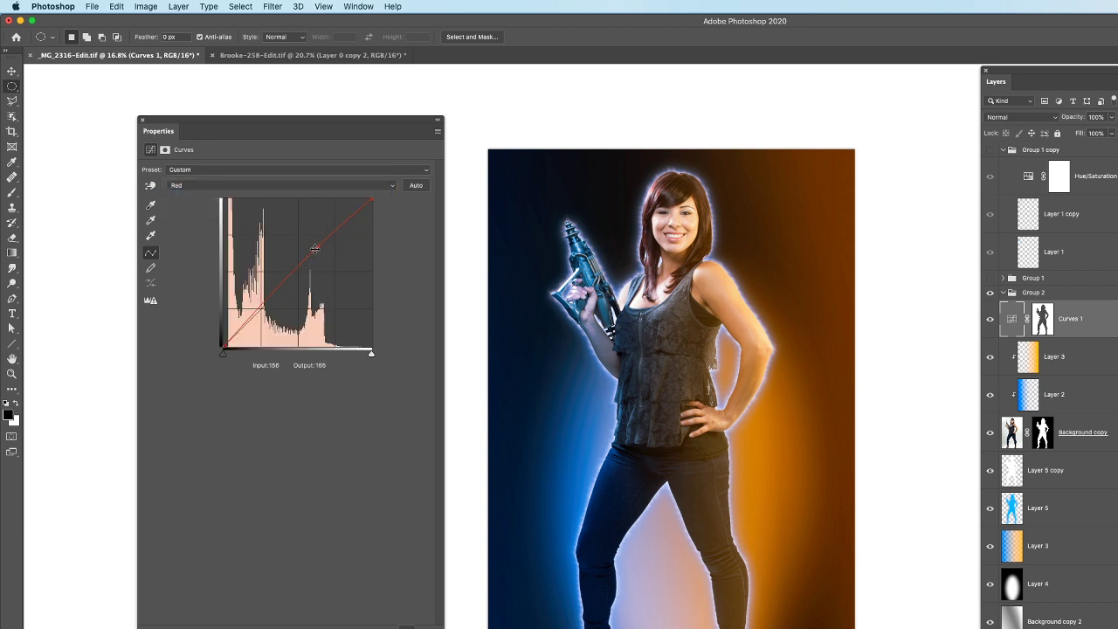
pyautogui.moveTo(315, 249); pyautogui.dragTo(328, 223)
pyautogui.moveTo(279, 285); pyautogui.dragTo(275, 277)
pyautogui.moveTo(328, 222); pyautogui.dragTo(327, 225)
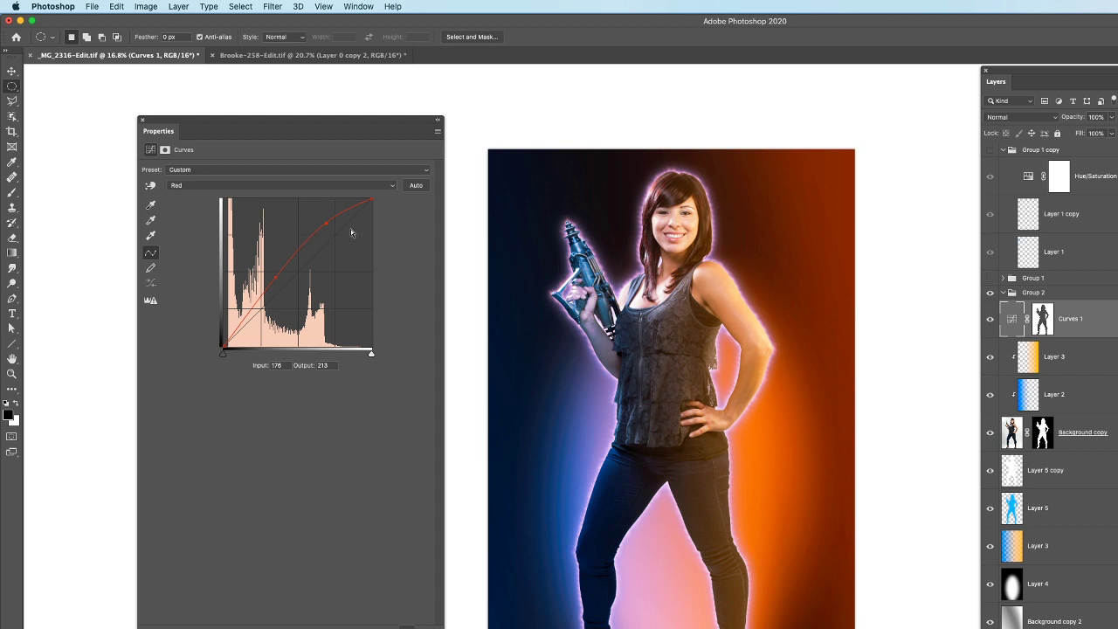
pyautogui.moveTo(323, 226); pyautogui.dragTo(330, 227)
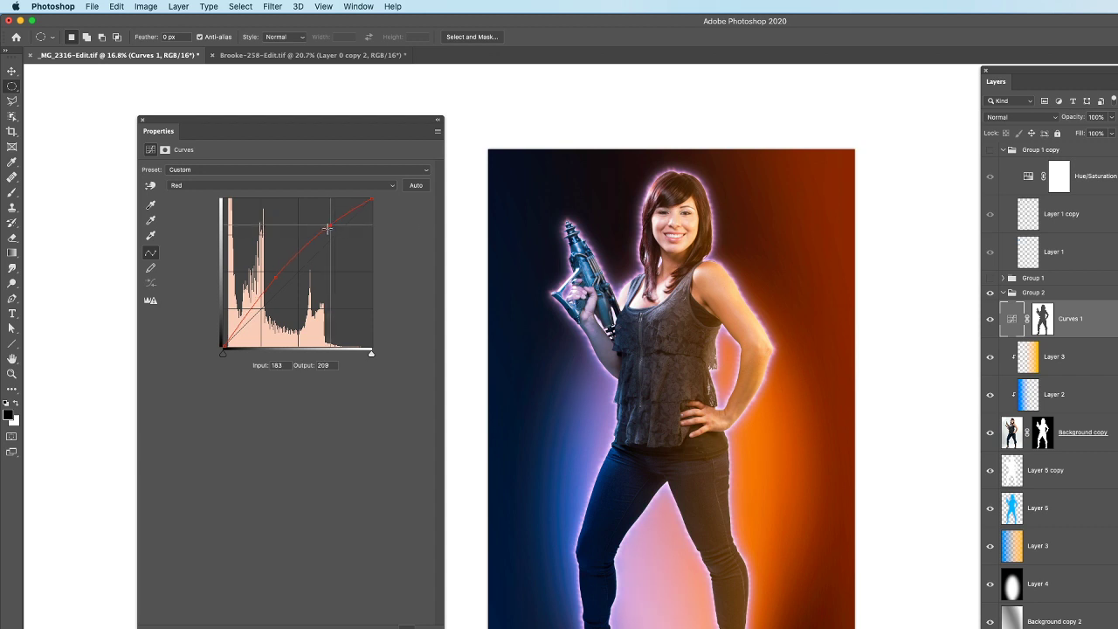
# Raise the Blue curve's shadows to input 47, output 80, and pull its highlights below the diagonal
pyautogui.click(303, 185)
pyautogui.click(305, 200)
pyautogui.moveTo(259, 316); pyautogui.dragTo(249, 301)
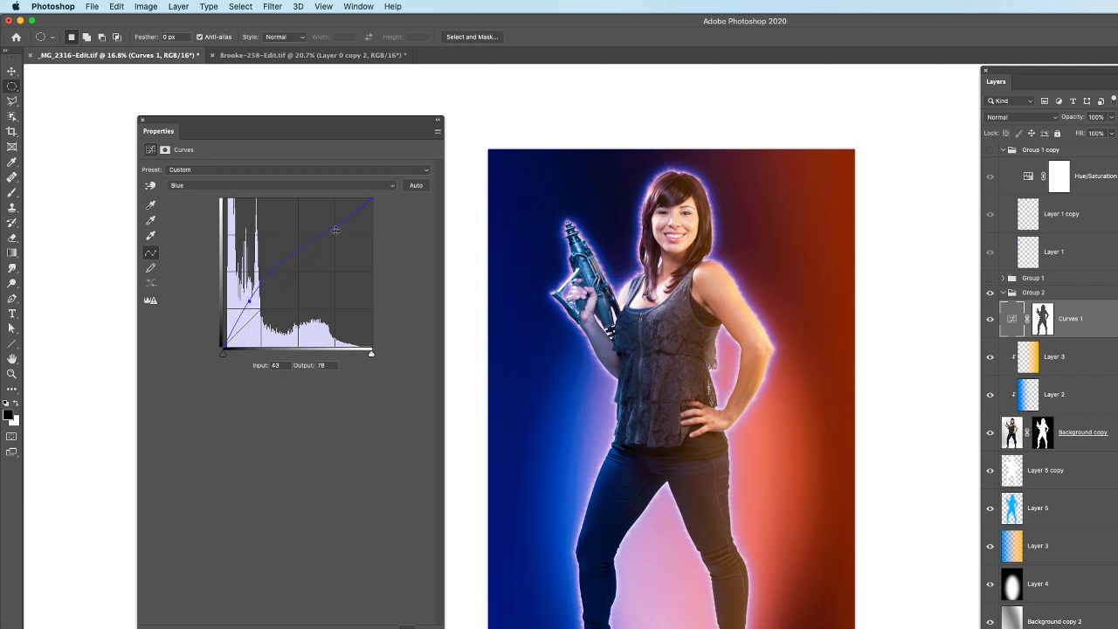
pyautogui.moveTo(338, 230)
pyautogui.mouseDown()
pyautogui.moveTo(343, 242)
pyautogui.moveTo(325, 220)
pyautogui.moveTo(339, 243)
pyautogui.mouseUp()
pyautogui.moveTo(246, 298); pyautogui.dragTo(250, 300)
# Lower the Green curve's upper point to input 172, output 154, and add a slightly raised point in its darker tones
pyautogui.click(240, 185)
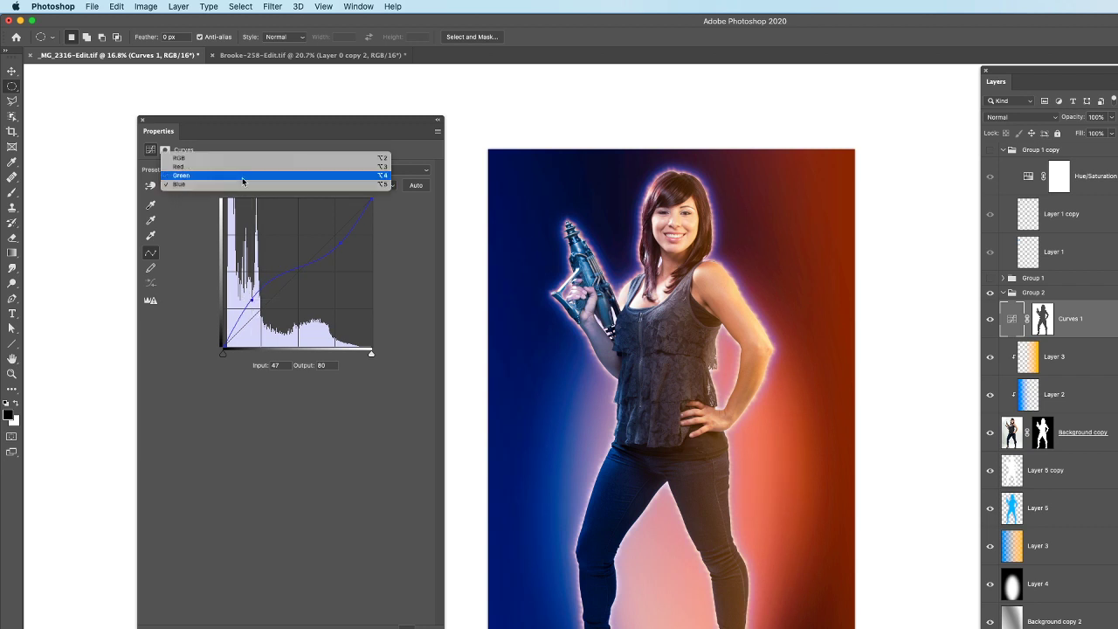
pyautogui.click(242, 175)
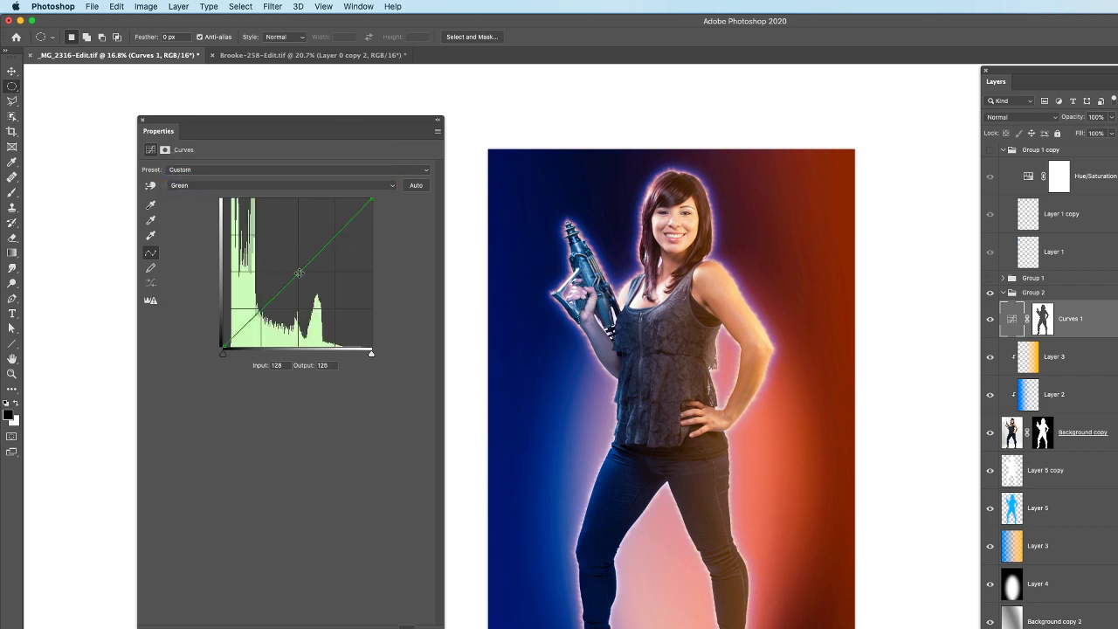
pyautogui.moveTo(299, 273)
pyautogui.mouseDown()
pyautogui.moveTo(307, 295)
pyautogui.moveTo(288, 258)
pyautogui.moveTo(321, 286)
pyautogui.moveTo(291, 258)
pyautogui.moveTo(309, 266)
pyautogui.mouseUp()
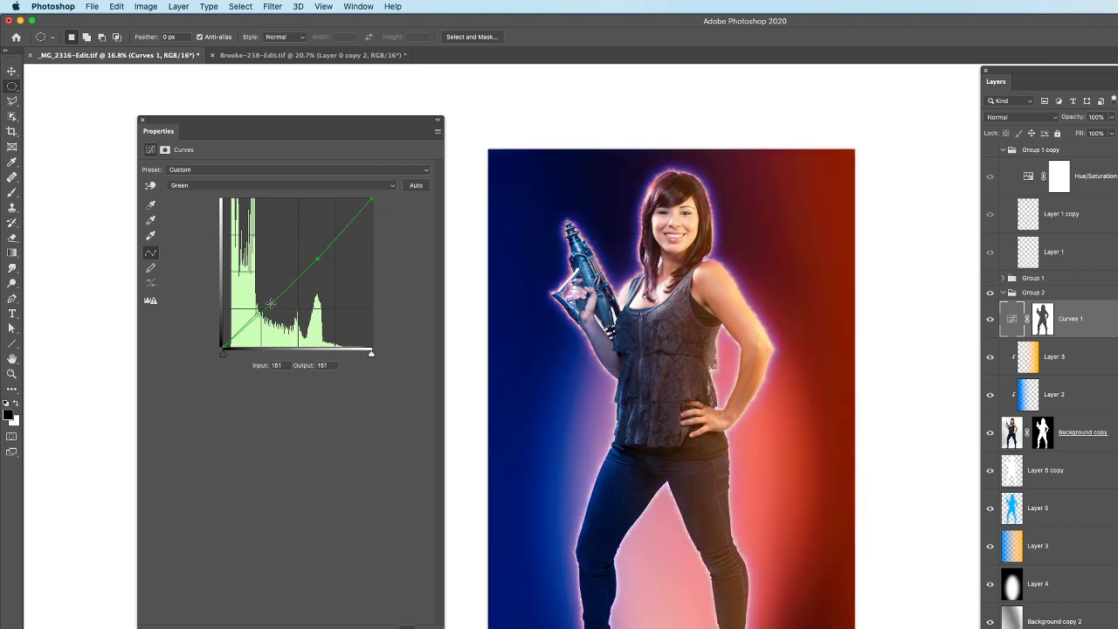
pyautogui.moveTo(271, 303)
pyautogui.mouseDown()
pyautogui.moveTo(276, 279)
pyautogui.moveTo(272, 300)
pyautogui.mouseUp()
pyautogui.moveTo(319, 256); pyautogui.dragTo(321, 256)
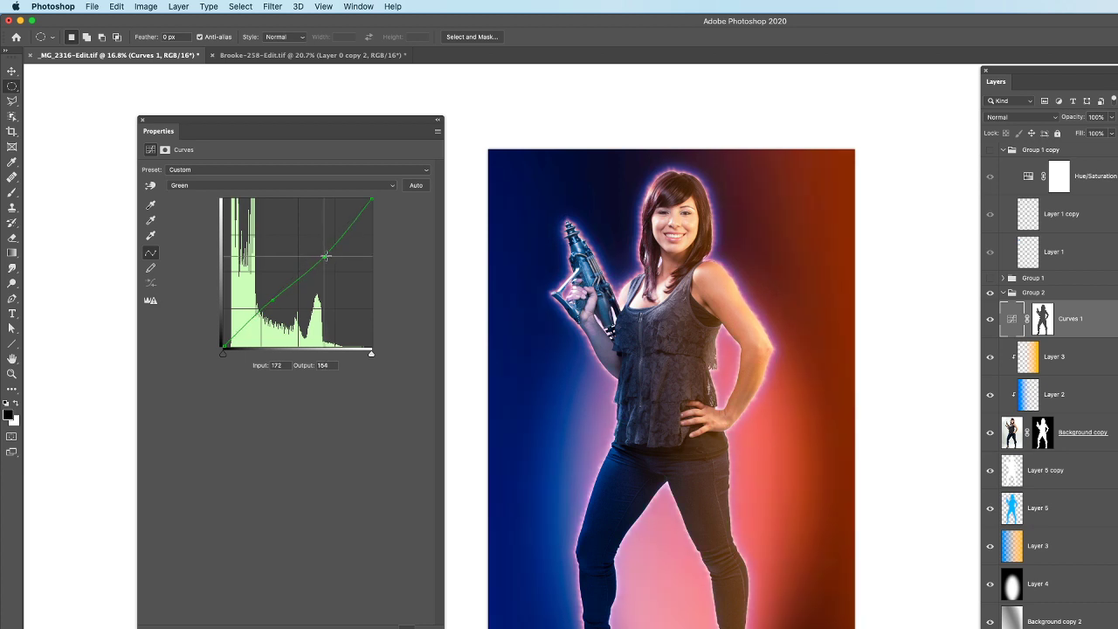
# Add a Hue/Saturation adjustment layer above Curves 1 and replace its mask with a copy of the Curves 1 mask
pyautogui.click(1011, 324)
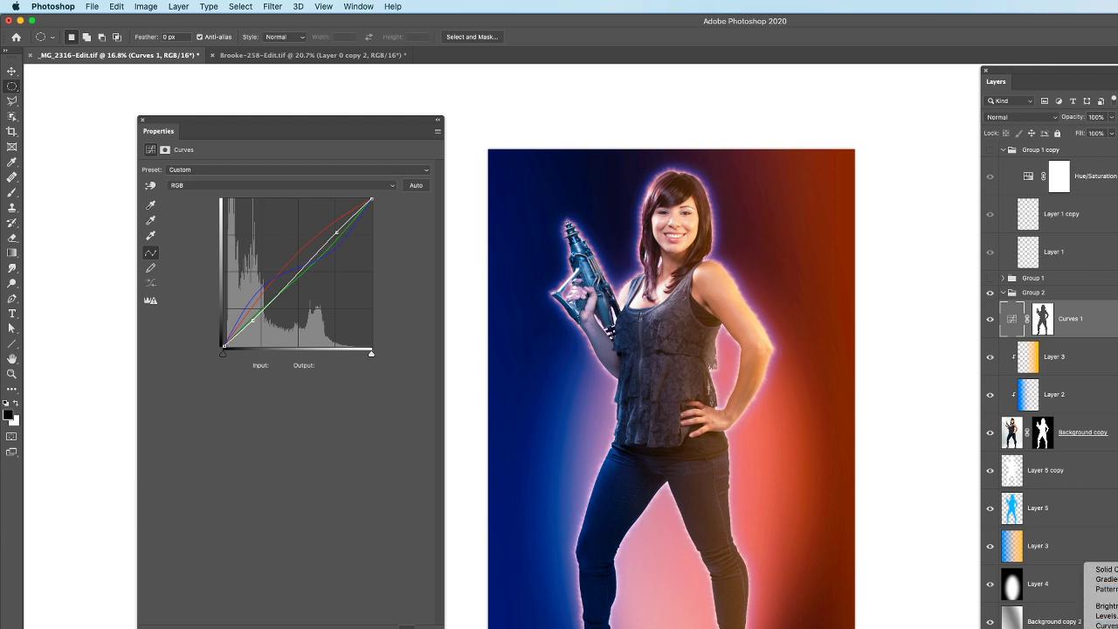
pyautogui.click(1102, 627)
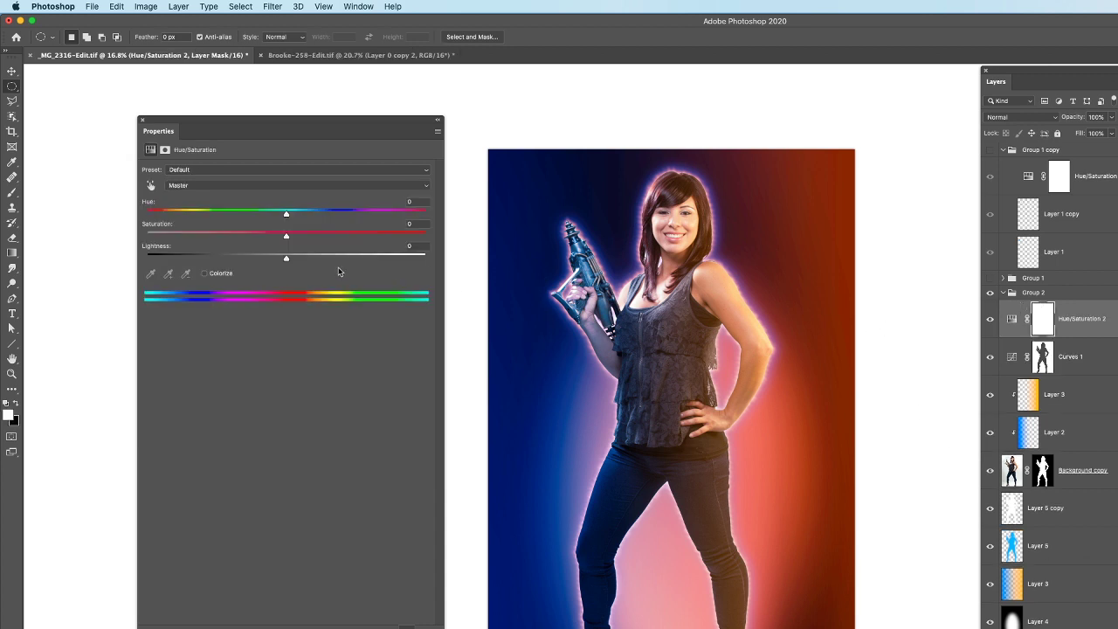
pyautogui.click(1044, 356)
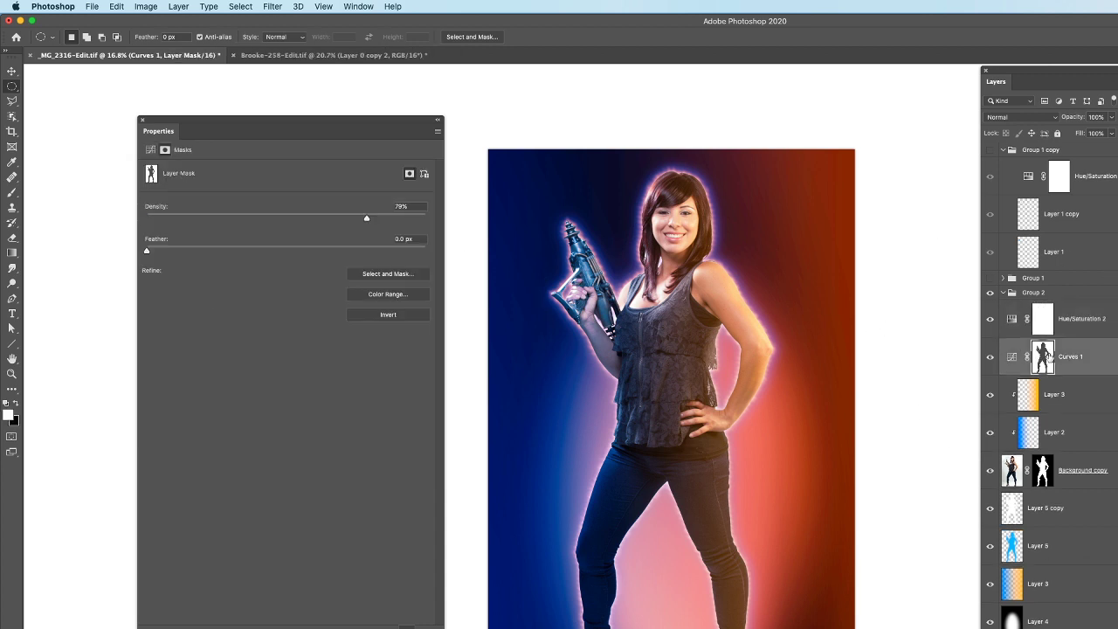
pyautogui.moveTo(1044, 356); pyautogui.dragTo(1035, 310)
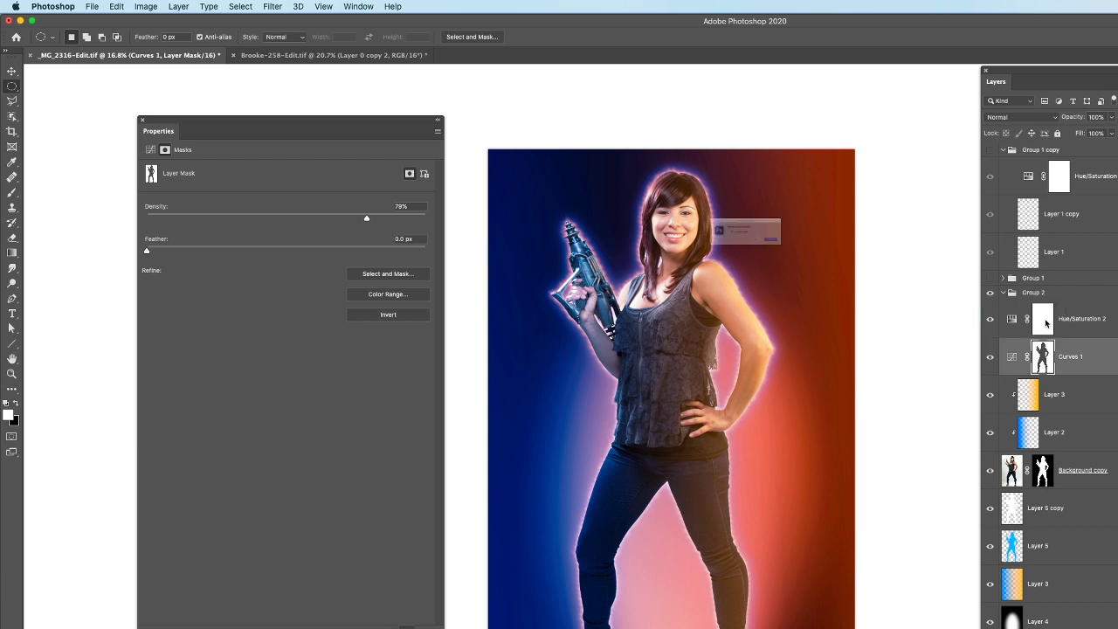
pyautogui.click(836, 258)
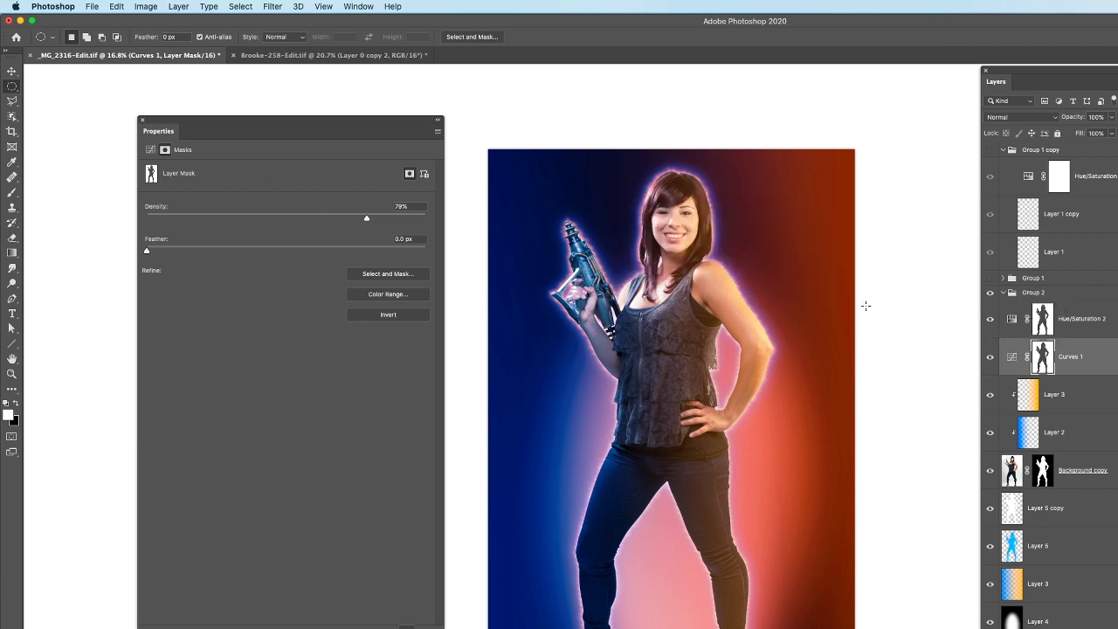
# Set the new Hue/Saturation layer to hue +119, saturation -33 and lightness -5 to recolour the backdrop
pyautogui.click(1012, 321)
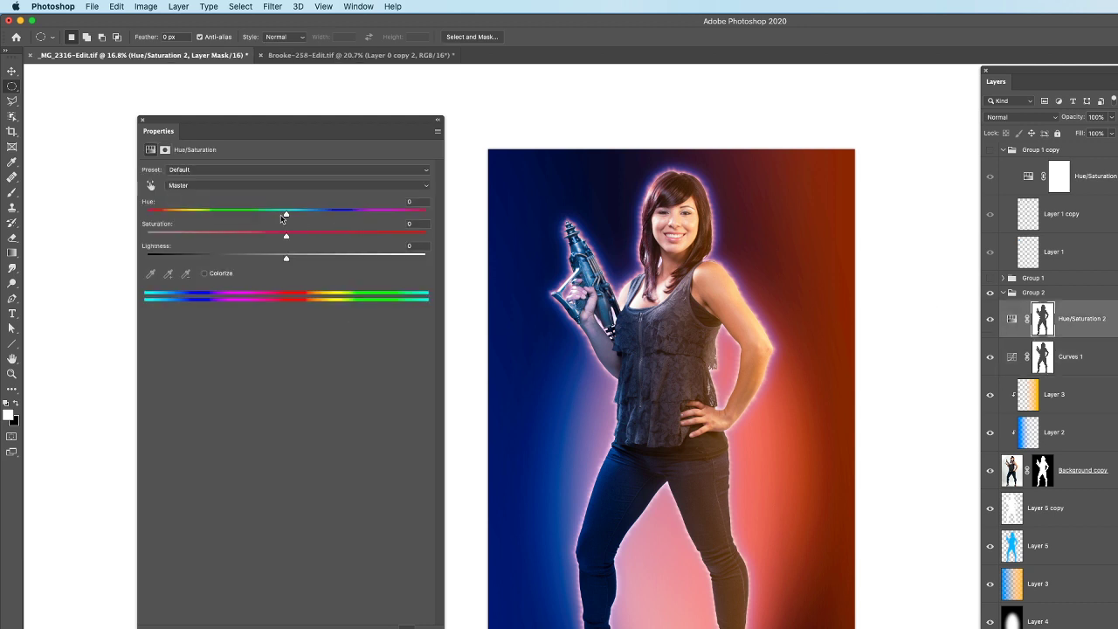
pyautogui.moveTo(284, 216); pyautogui.dragTo(210, 220)
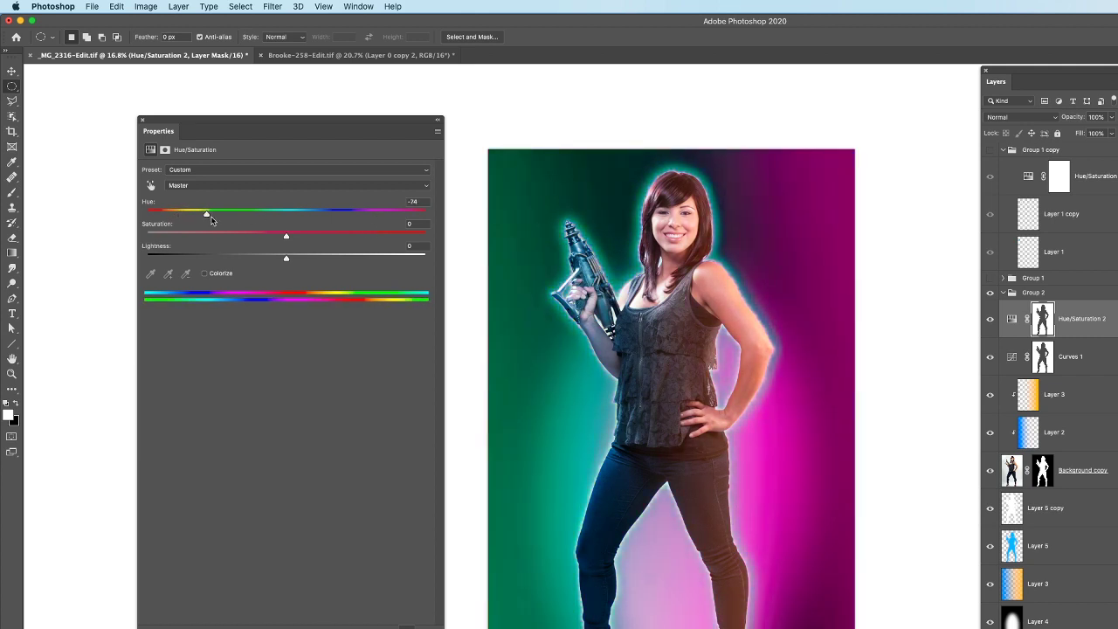
pyautogui.moveTo(286, 236); pyautogui.dragTo(278, 260)
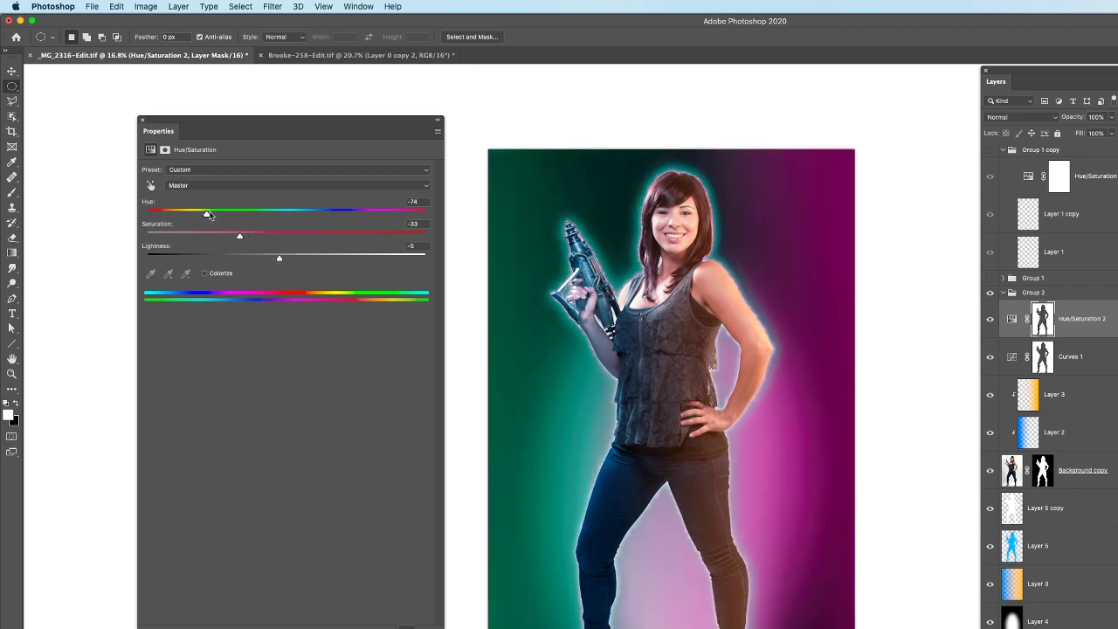
pyautogui.moveTo(209, 215); pyautogui.dragTo(389, 238)
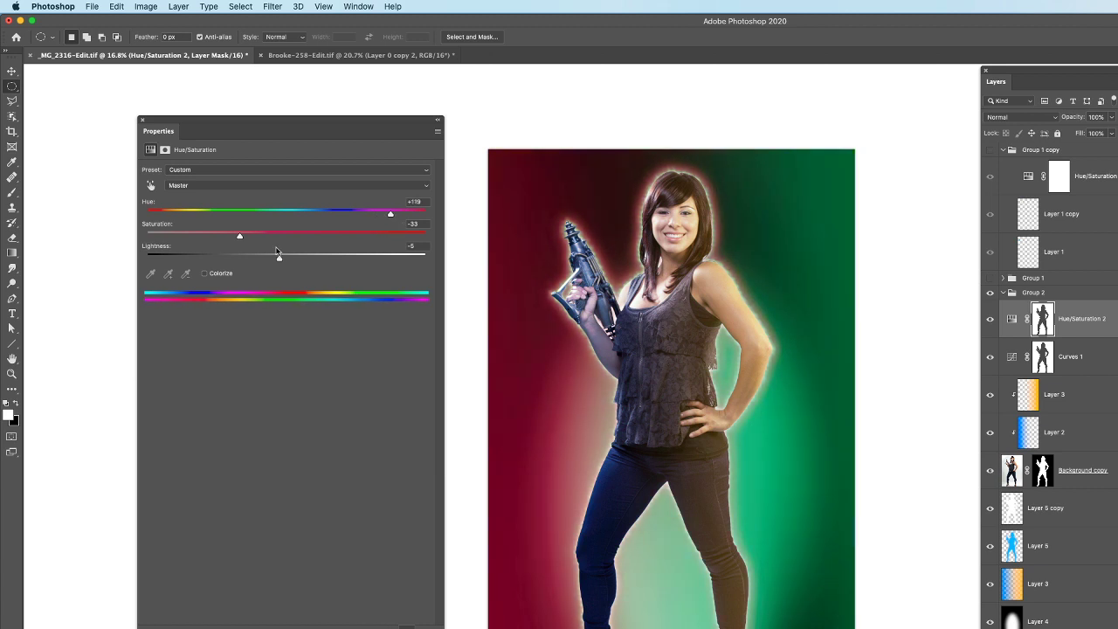
# Set the Hue/Saturation 2 layer's saturation to -15 and lightness to -26
pyautogui.moveTo(240, 235); pyautogui.dragTo(317, 238)
pyautogui.moveTo(264, 239)
pyautogui.mouseDown()
pyautogui.moveTo(290, 258)
pyautogui.moveTo(253, 259)
pyautogui.moveTo(264, 236)
pyautogui.mouseUp()
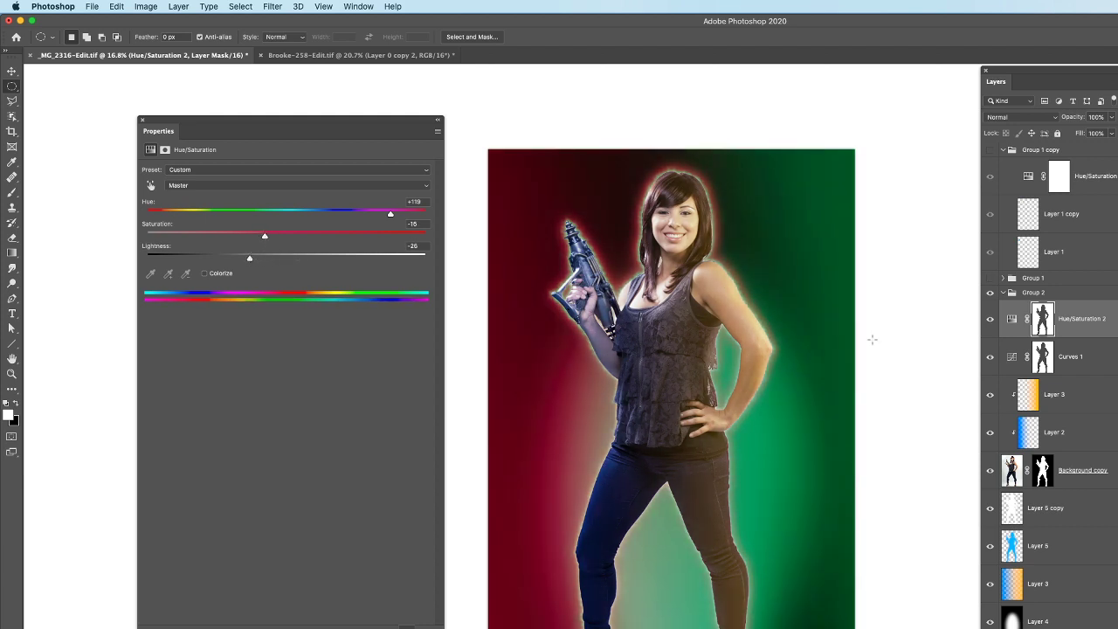
# Switch to the open boxer portrait document and revert it to its last saved version
pyautogui.click(405, 56)
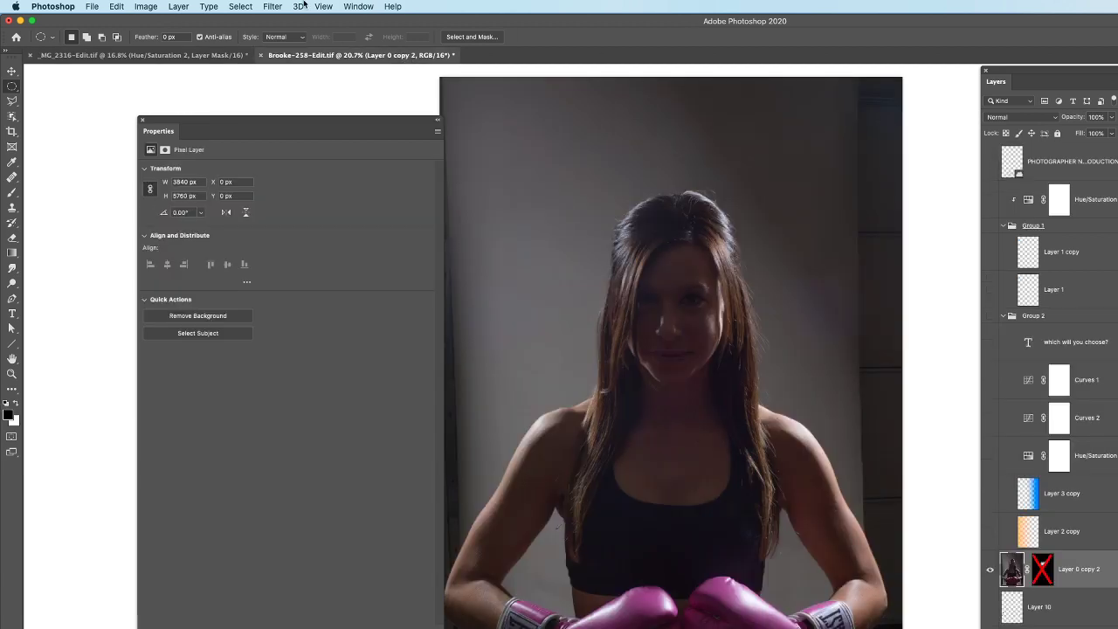
pyautogui.click(92, 7)
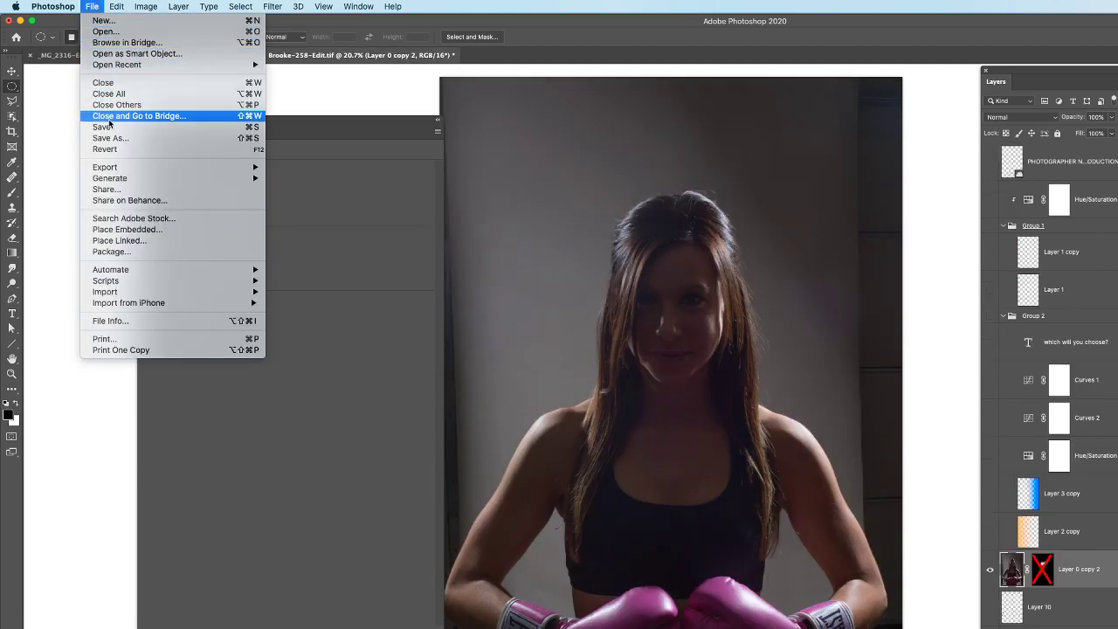
pyautogui.click(105, 149)
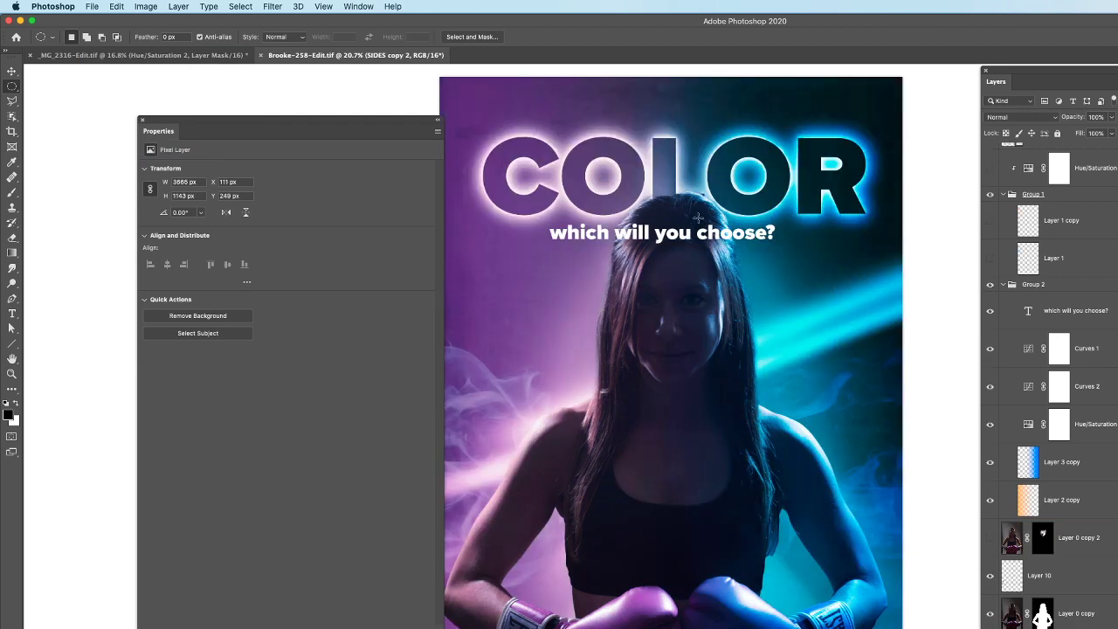
pyautogui.moveTo(358, 120); pyautogui.dragTo(289, 98)
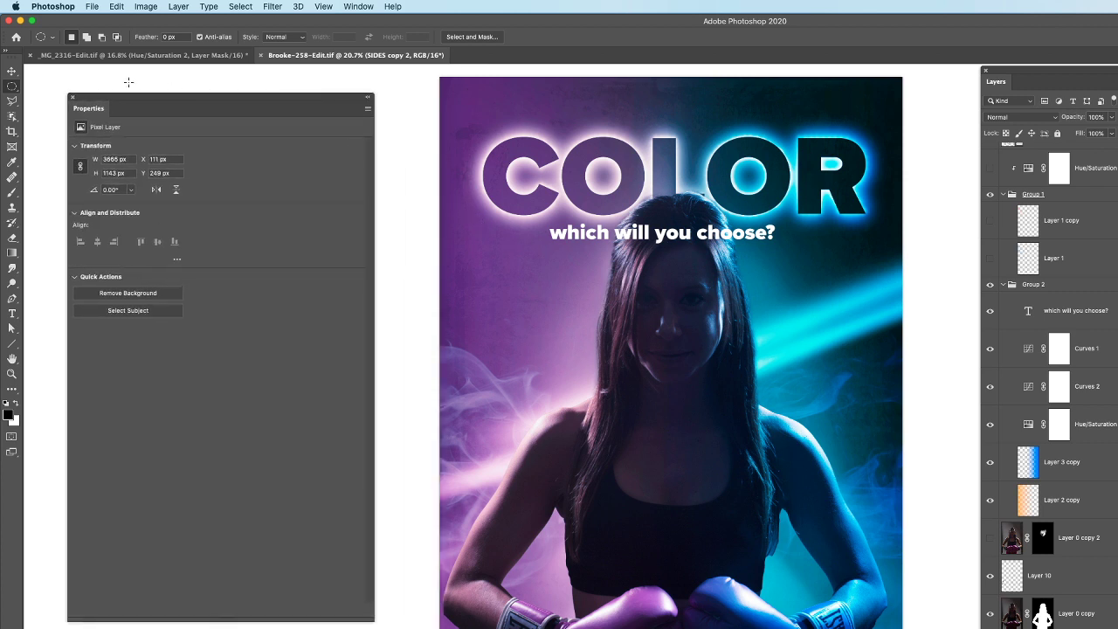
pyautogui.click(11, 71)
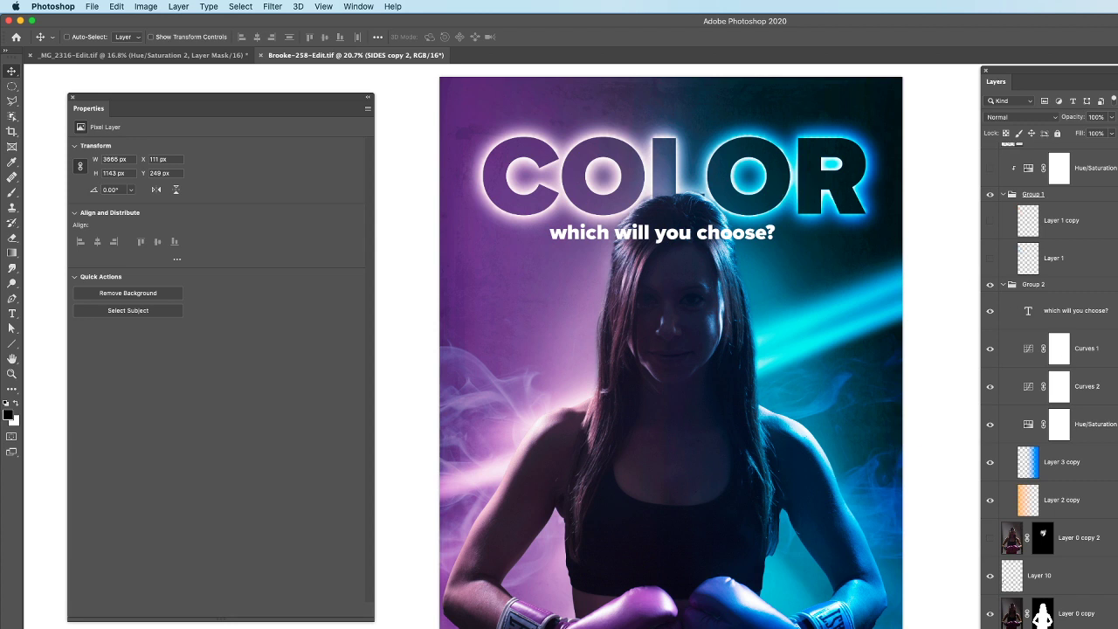
# Compare the poster with Layer 3 copy hidden and shown, and examine the layers beneath it
pyautogui.click(989, 462)
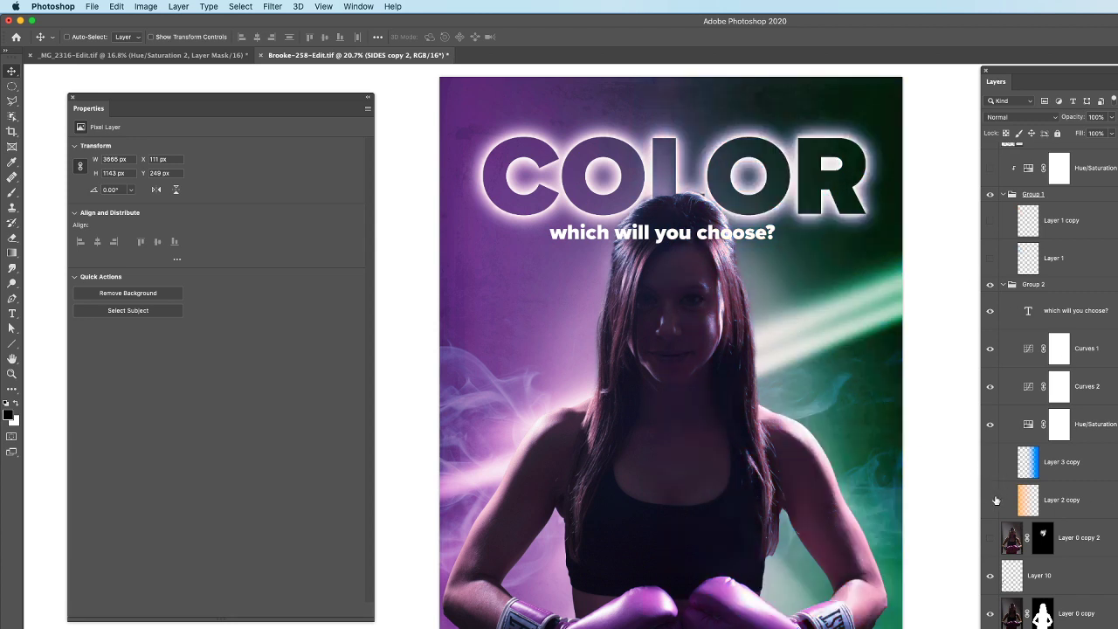
pyautogui.click(991, 463)
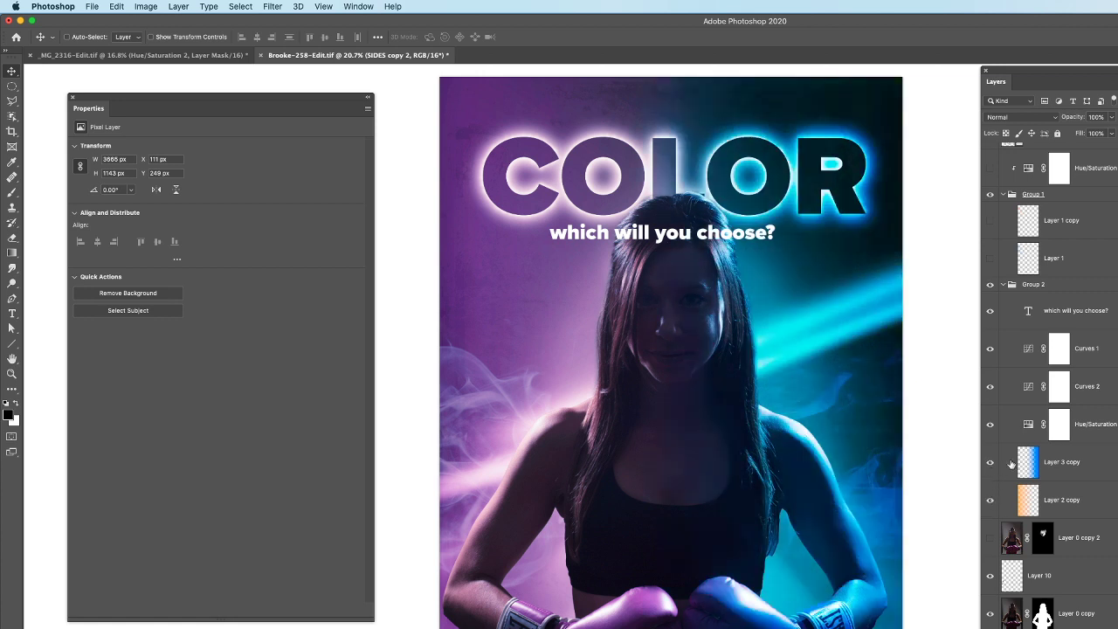
pyautogui.scroll(-5, 1048, 393)
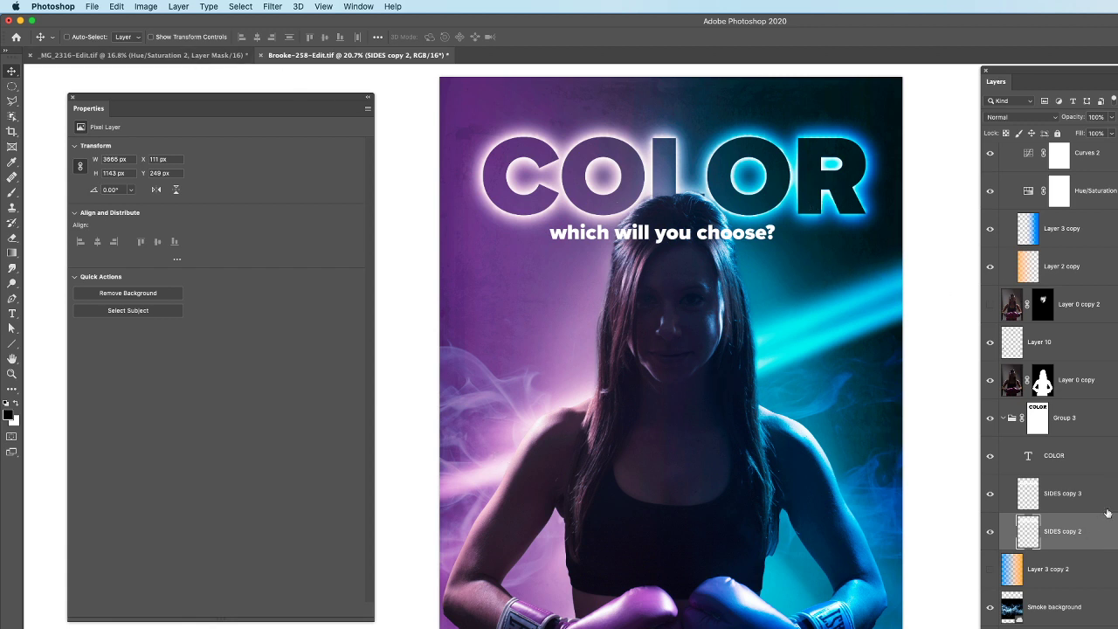
pyautogui.scroll(-6, 1052, 385)
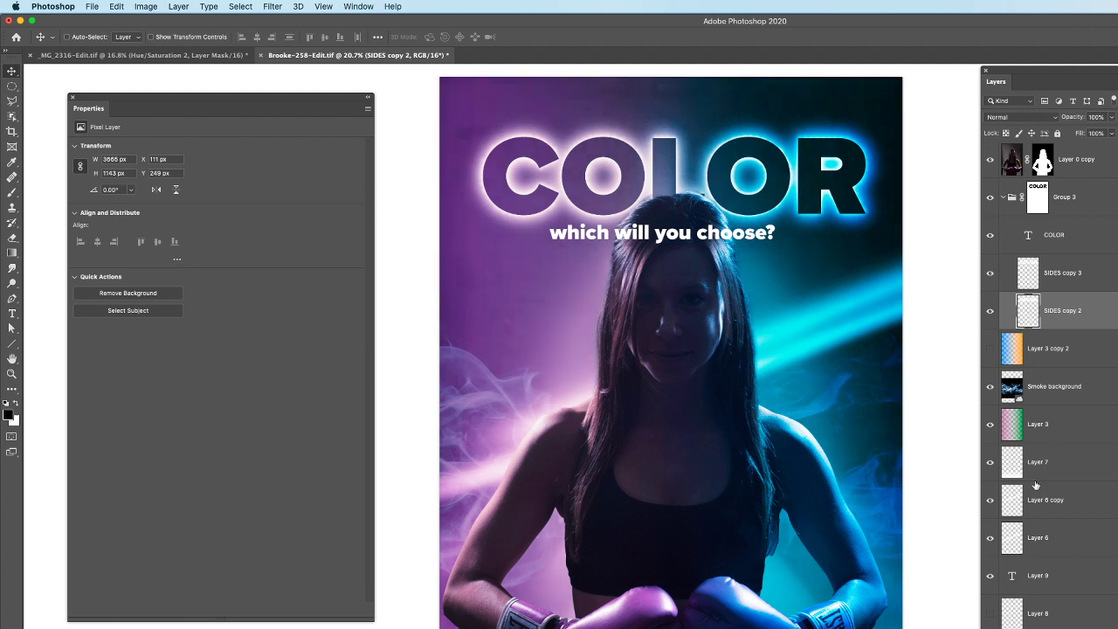
# Add a new layer above Layer 6 copy and brush a short white diagonal streak beside the woman's head
pyautogui.click(987, 501)
pyautogui.click(1062, 510)
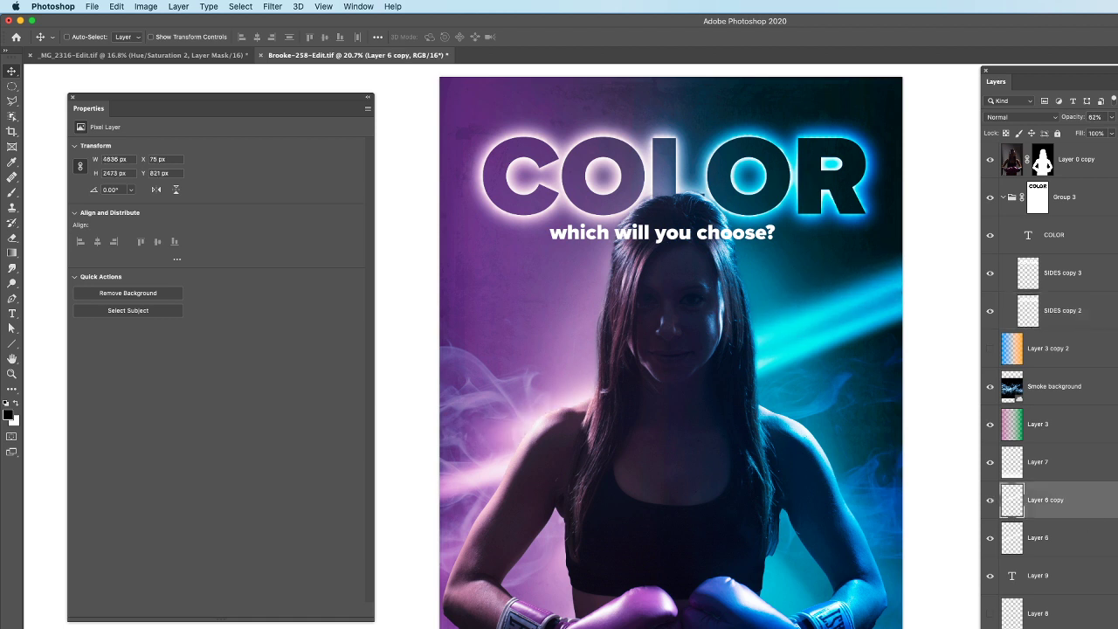
pyautogui.press('super+shift+alt+n')
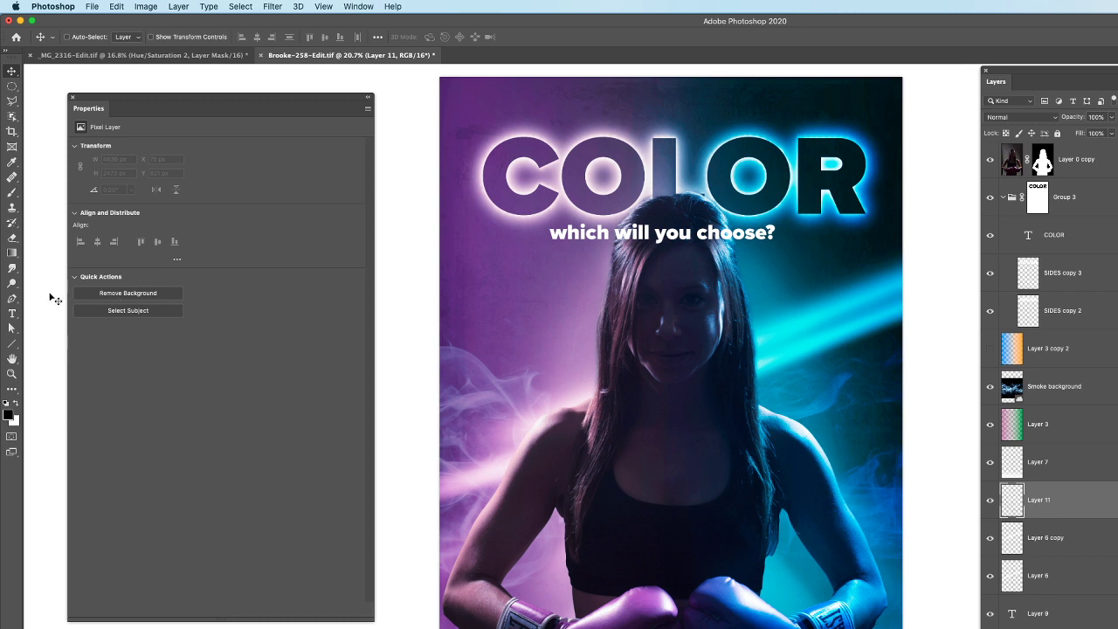
pyautogui.press('b')
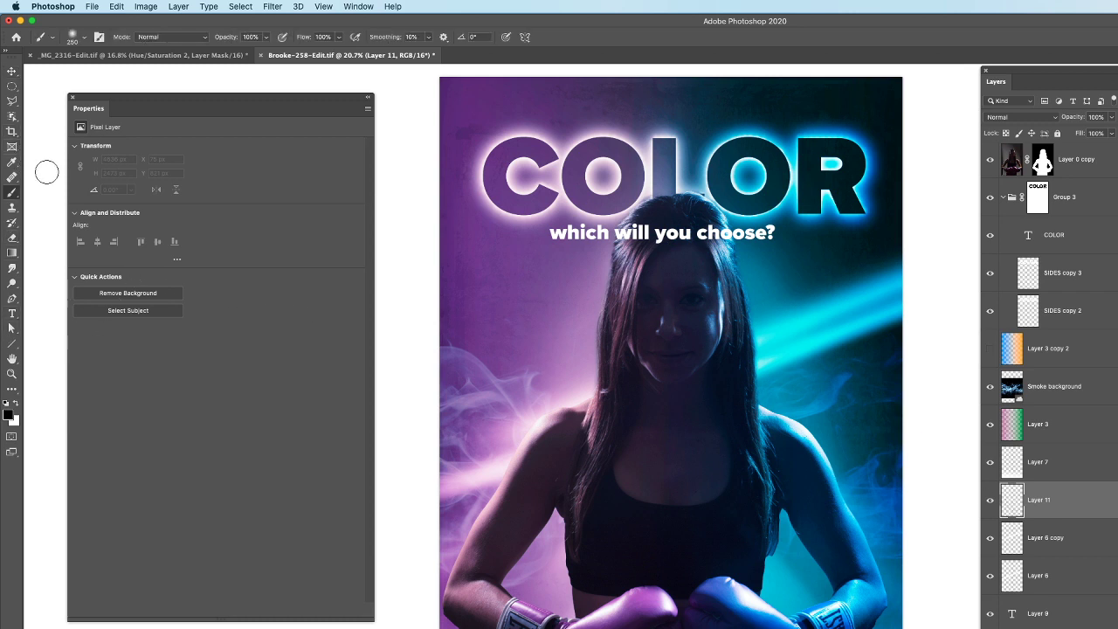
pyautogui.press('x')
pyautogui.moveTo(527, 319); pyautogui.dragTo(612, 292)
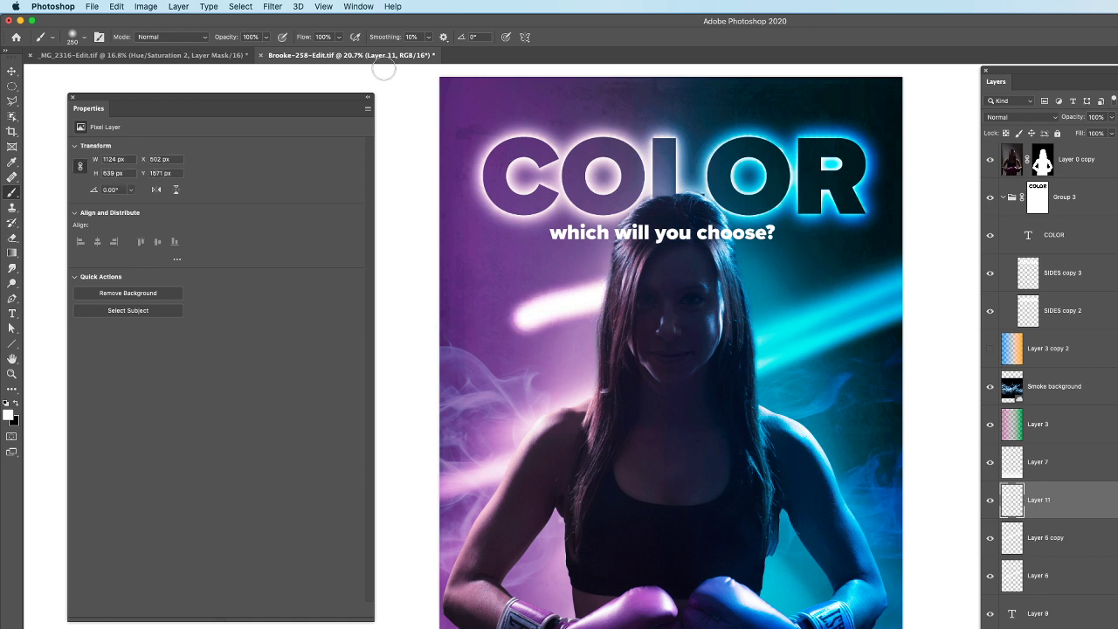
# Apply a Motion Blur to the white streak with an angle of 30° and a distance of 1938 pixels
pyautogui.click(281, 5)
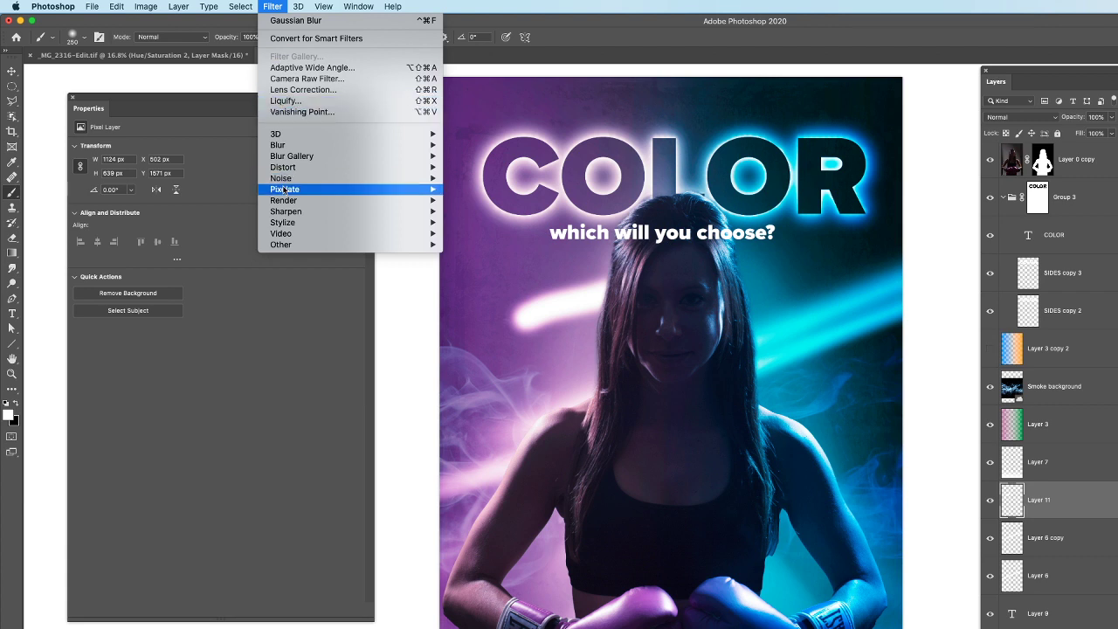
pyautogui.moveTo(290, 148)
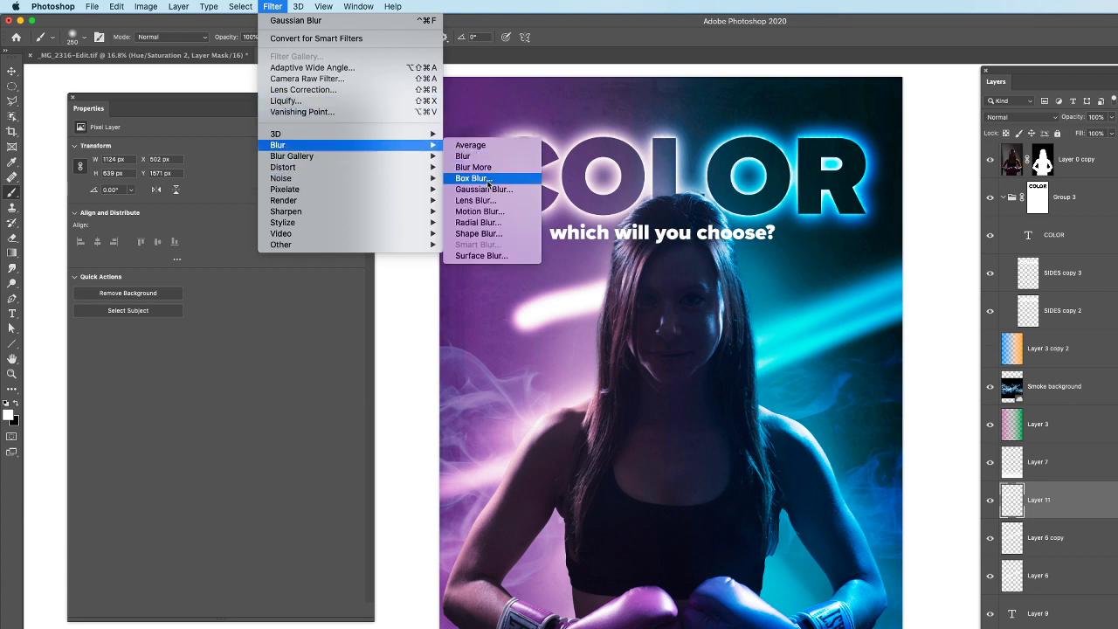
pyautogui.click(479, 212)
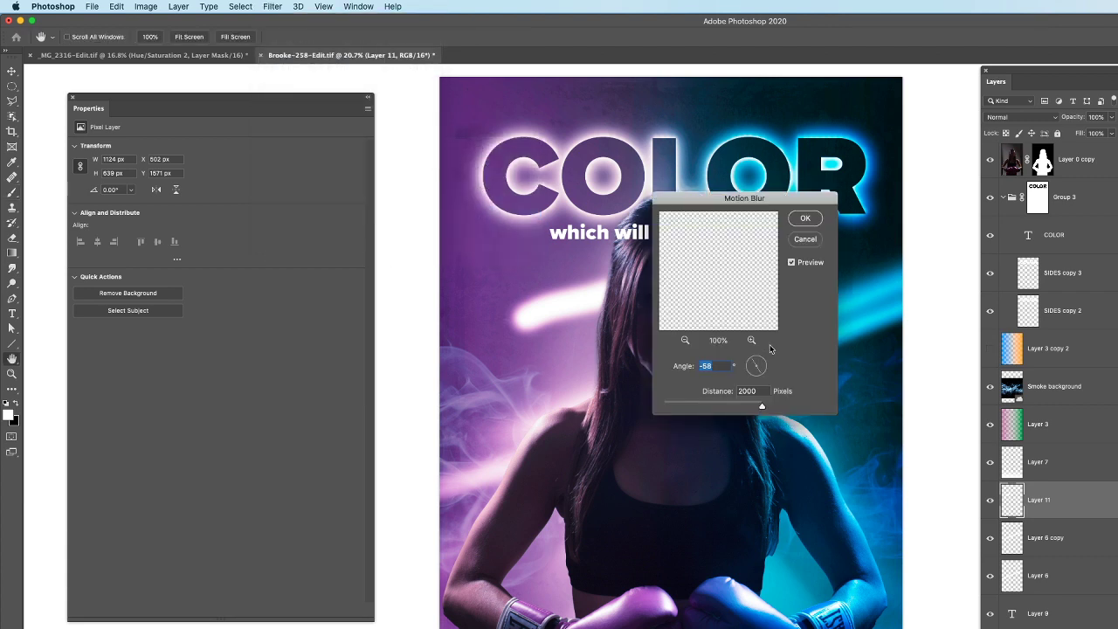
pyautogui.moveTo(764, 374); pyautogui.dragTo(739, 381)
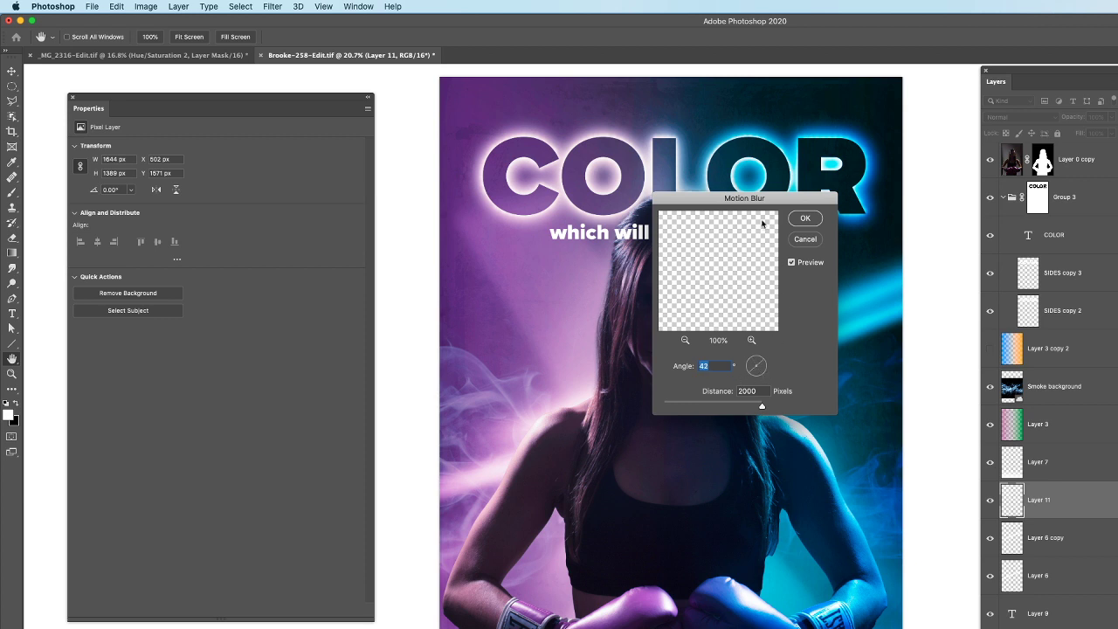
pyautogui.moveTo(738, 200); pyautogui.dragTo(1013, 168)
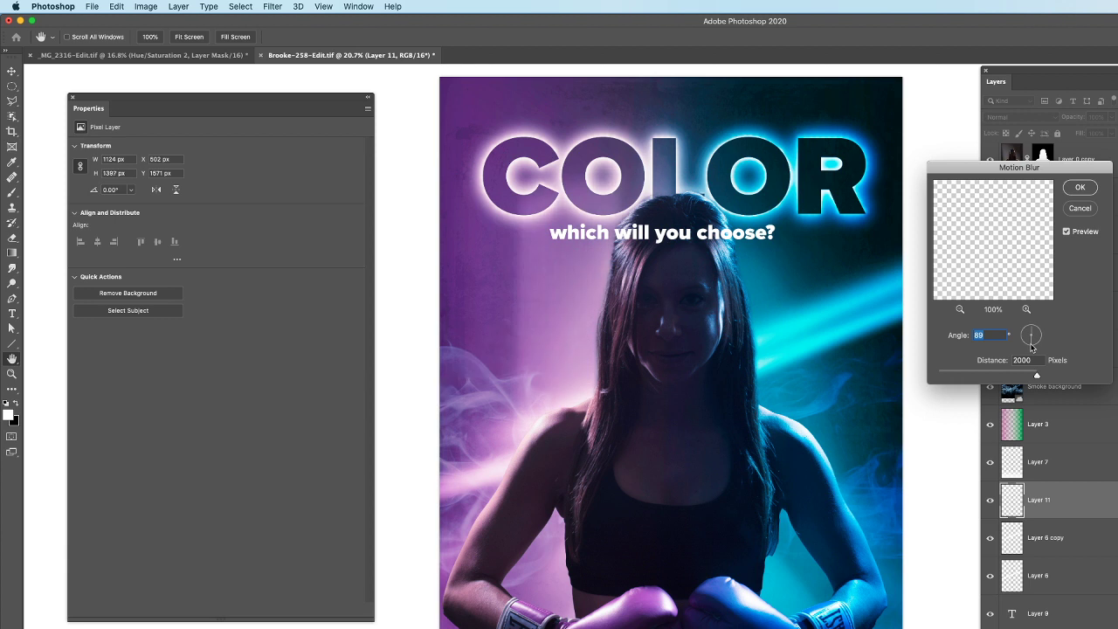
pyautogui.moveTo(1030, 347); pyautogui.dragTo(1042, 335)
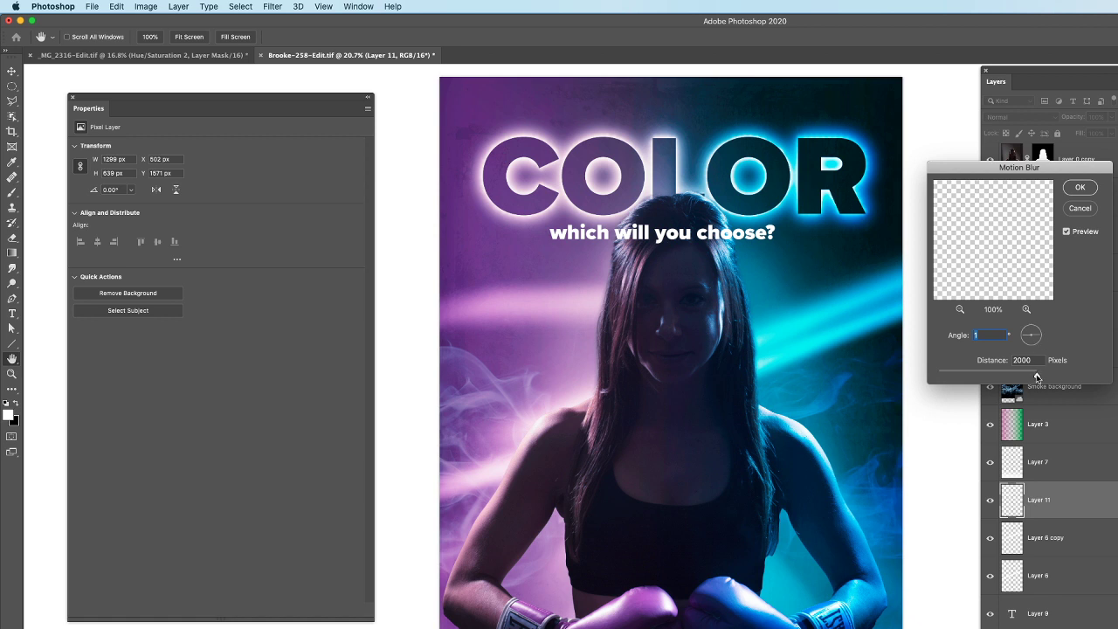
pyautogui.moveTo(1036, 377); pyautogui.dragTo(993, 371)
pyautogui.moveTo(1023, 338); pyautogui.dragTo(1035, 376)
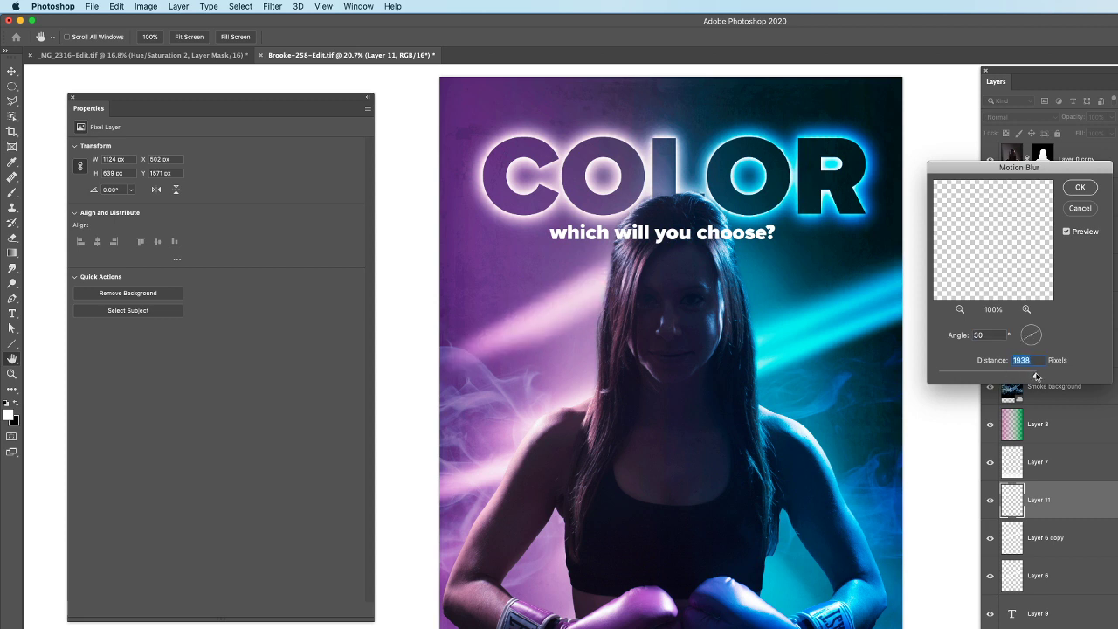
pyautogui.press('Return')
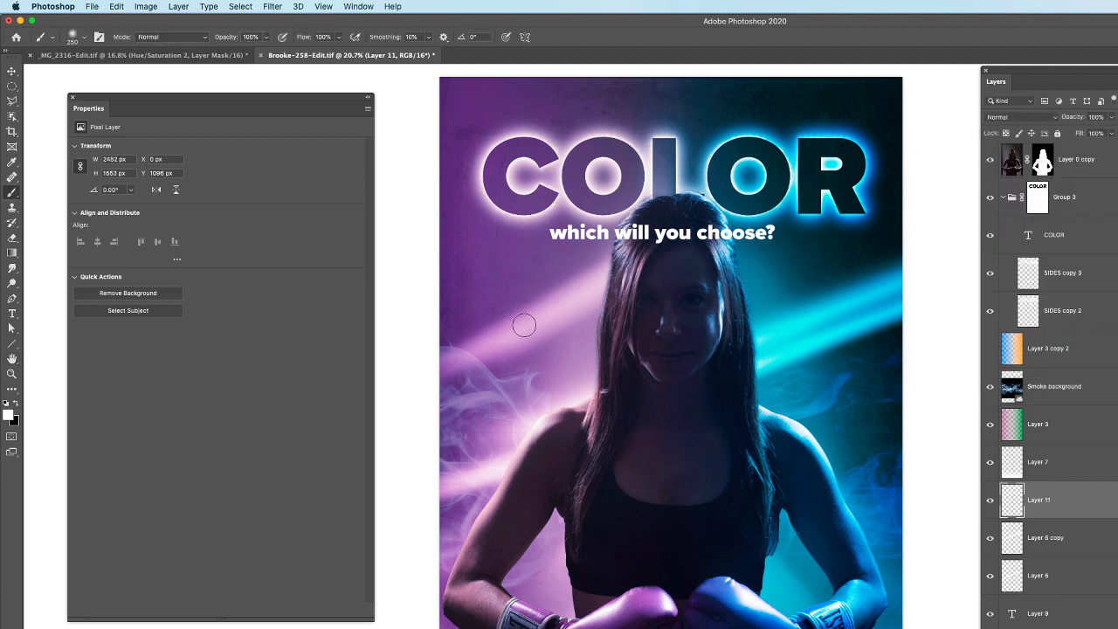
# Move the blurred streak to the poster's upper-left corner and duplicate it there to strengthen the light beam
pyautogui.click(12, 71)
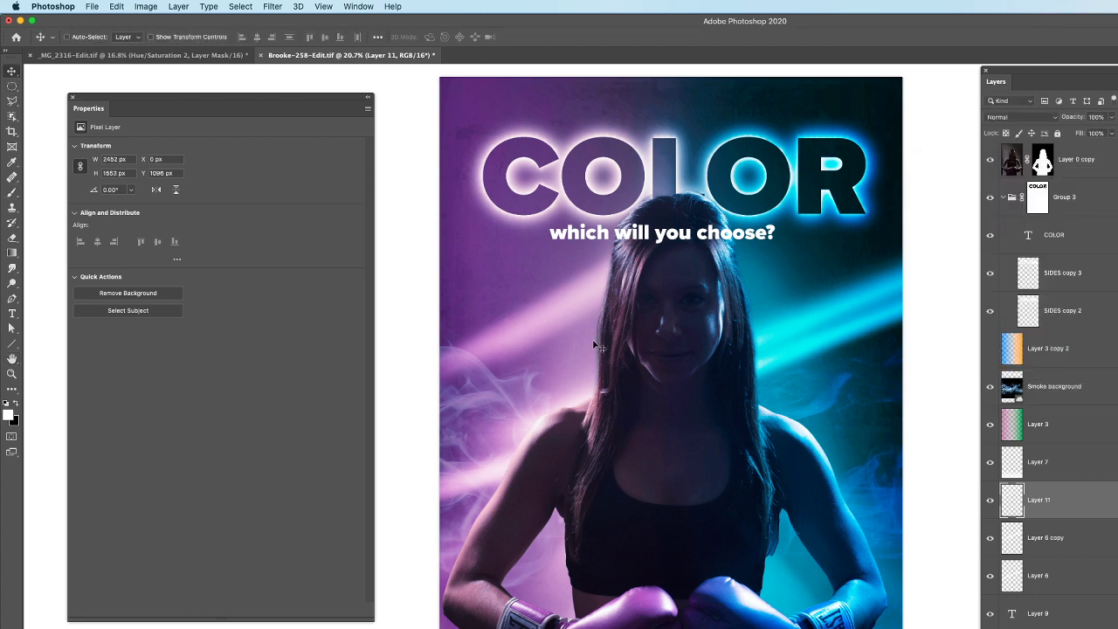
pyautogui.moveTo(600, 345); pyautogui.dragTo(395, 207)
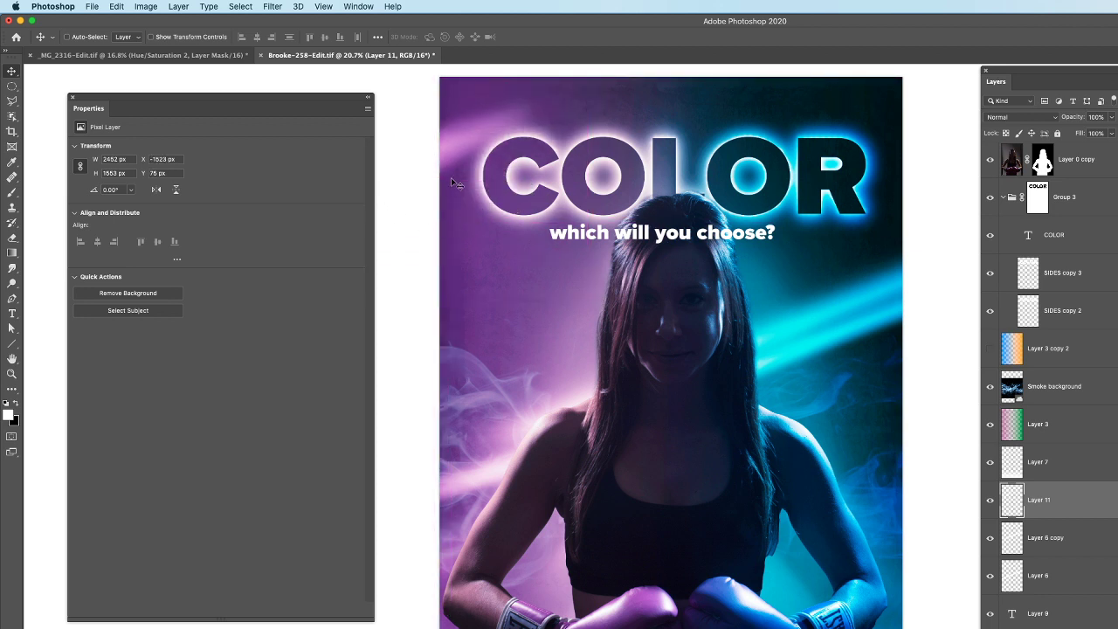
pyautogui.moveTo(447, 160); pyautogui.dragTo(495, 97)
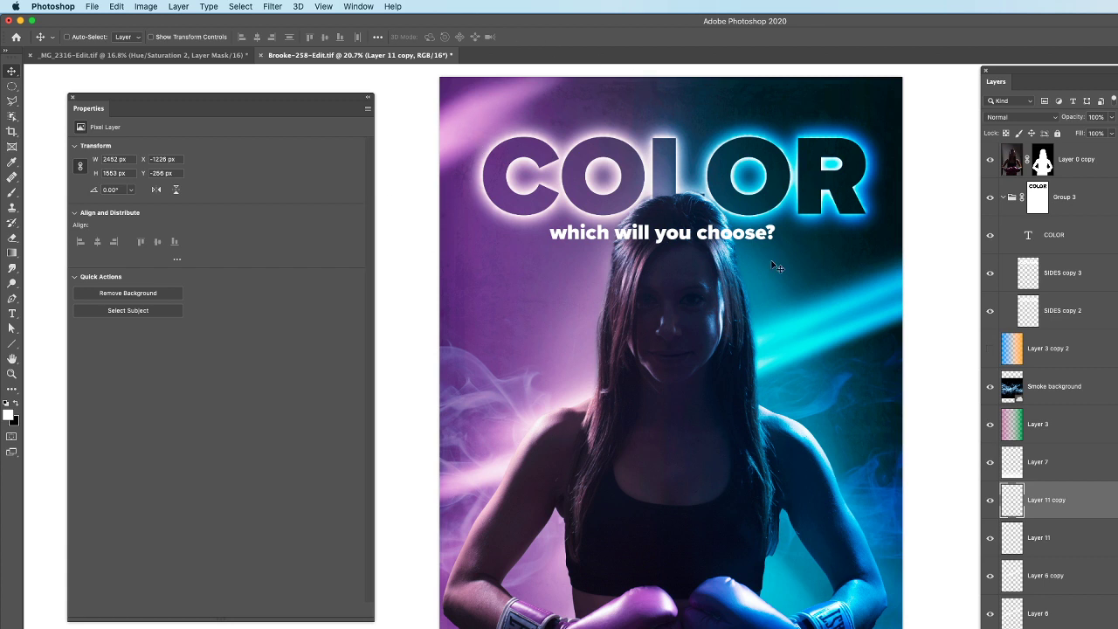
# Move the Smoke background layer to the top of the stack and set it to Normal blending at 100% opacity
pyautogui.click(1066, 391)
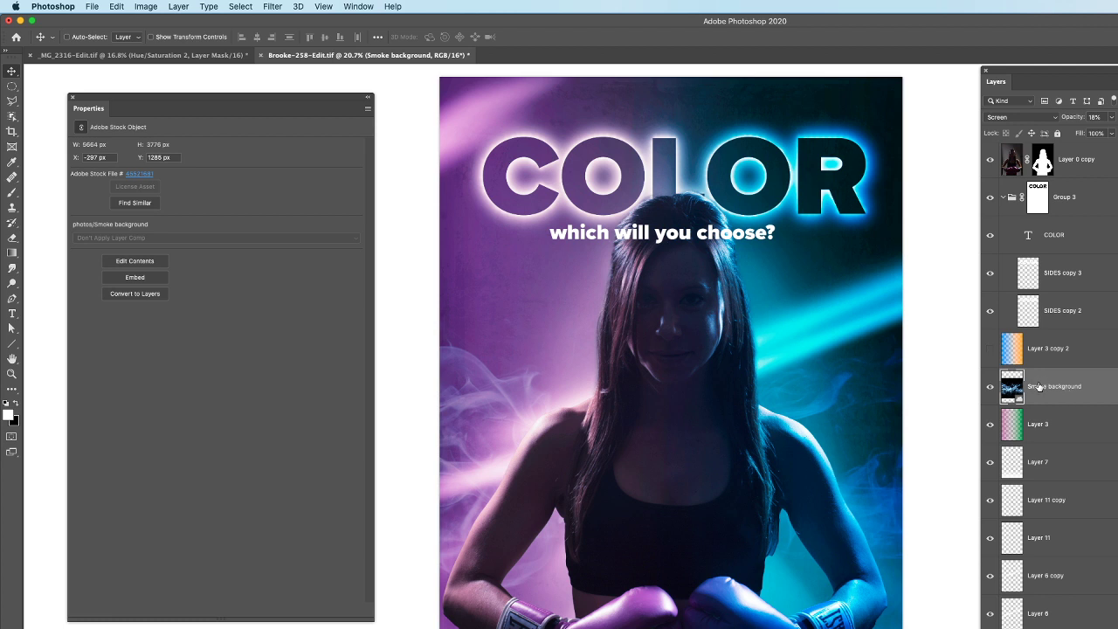
pyautogui.moveTo(1037, 387); pyautogui.dragTo(1045, 145)
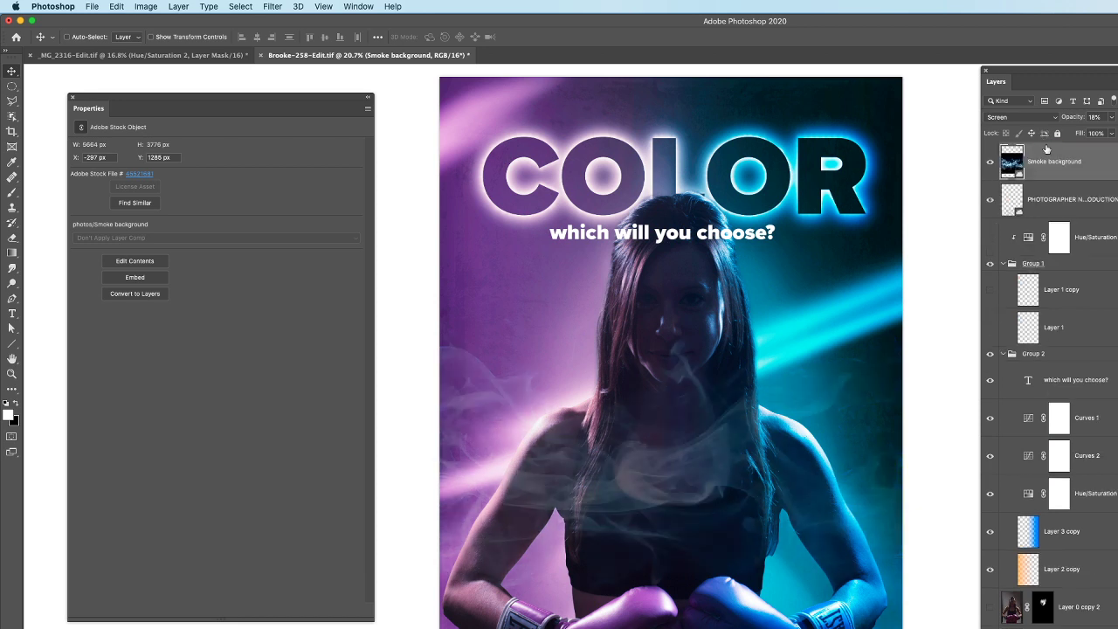
pyautogui.click(1012, 120)
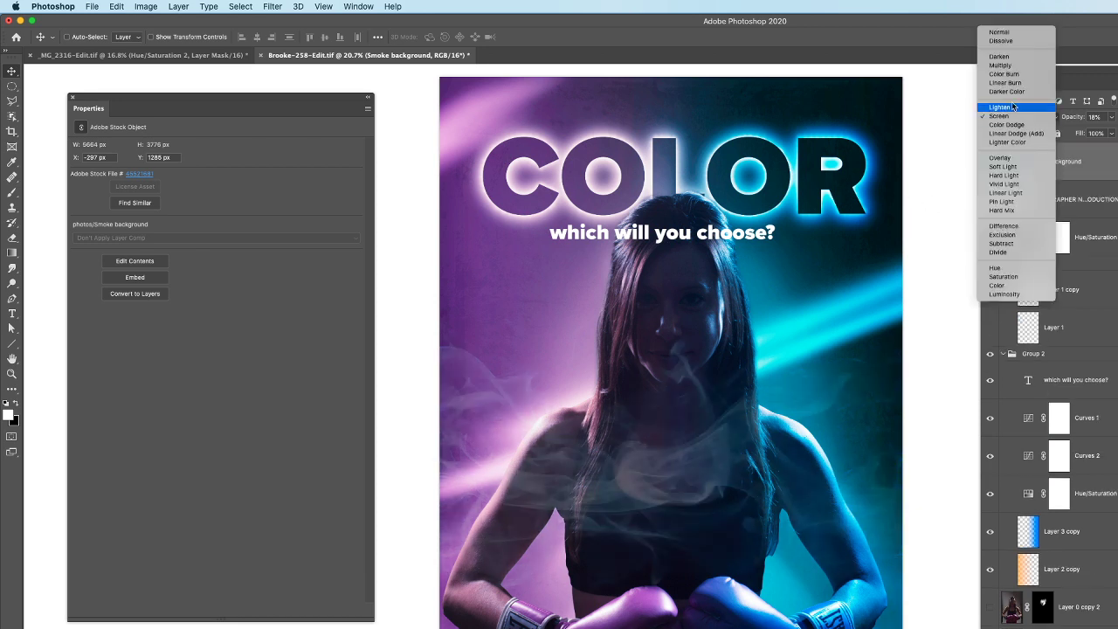
pyautogui.click(1013, 35)
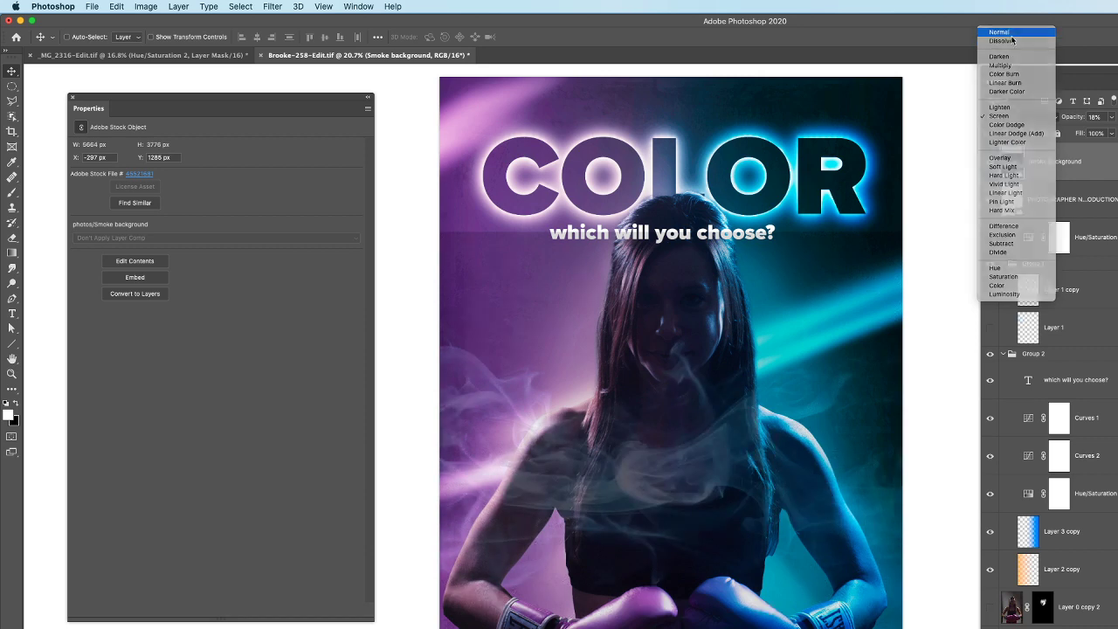
pyautogui.click(1095, 116)
pyautogui.write('100')
pyautogui.press('Return')
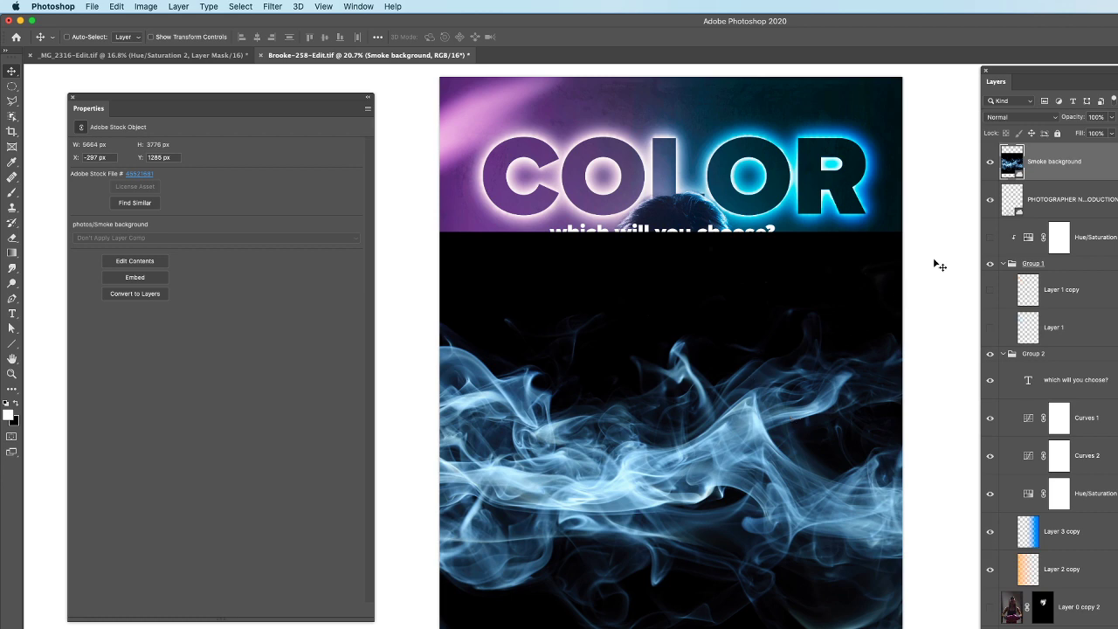
# Set the smoke layer to Screen and shift it to X -673 px, Y 1628 px, keeping opacity at 100%
pyautogui.click(1027, 119)
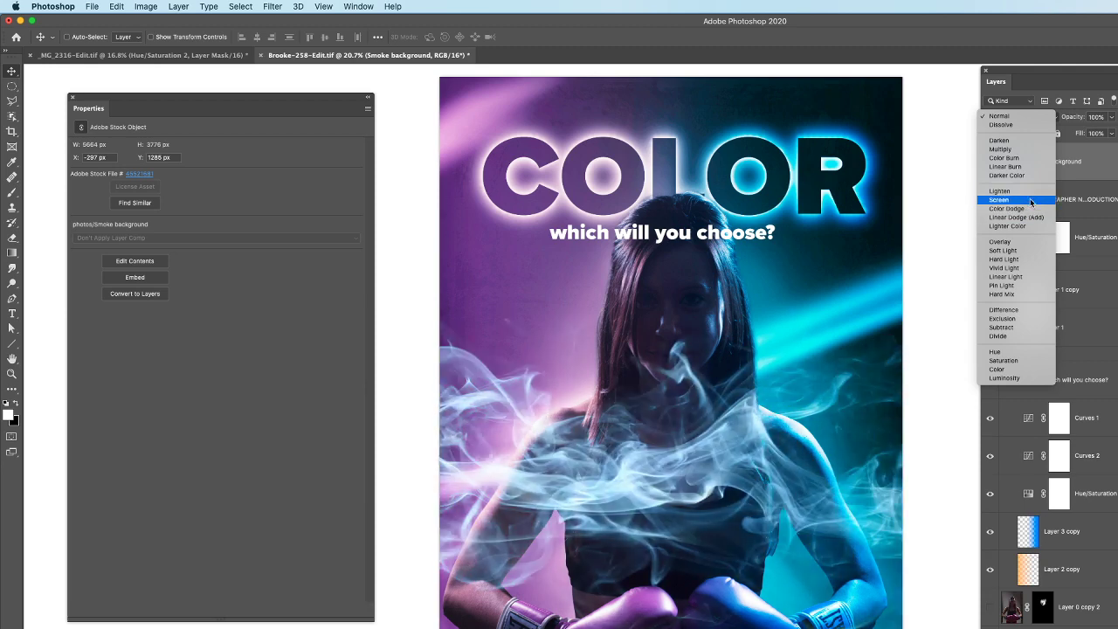
pyautogui.click(1031, 202)
pyautogui.moveTo(815, 414); pyautogui.dragTo(802, 545)
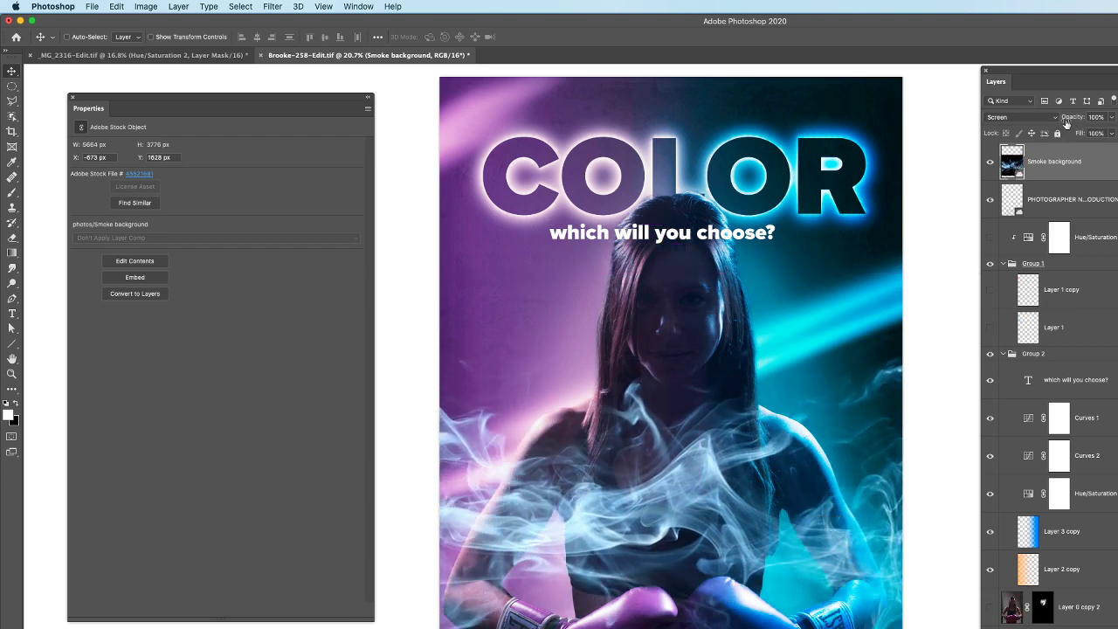
pyautogui.moveTo(1076, 119); pyautogui.dragTo(961, 120)
pyautogui.write('100')
pyautogui.press('Return')
# Add a mask to the smoke layer and fade the smoke over the woman's torso with a black 1500 px brush at 30% opacity
pyautogui.click(1039, 625)
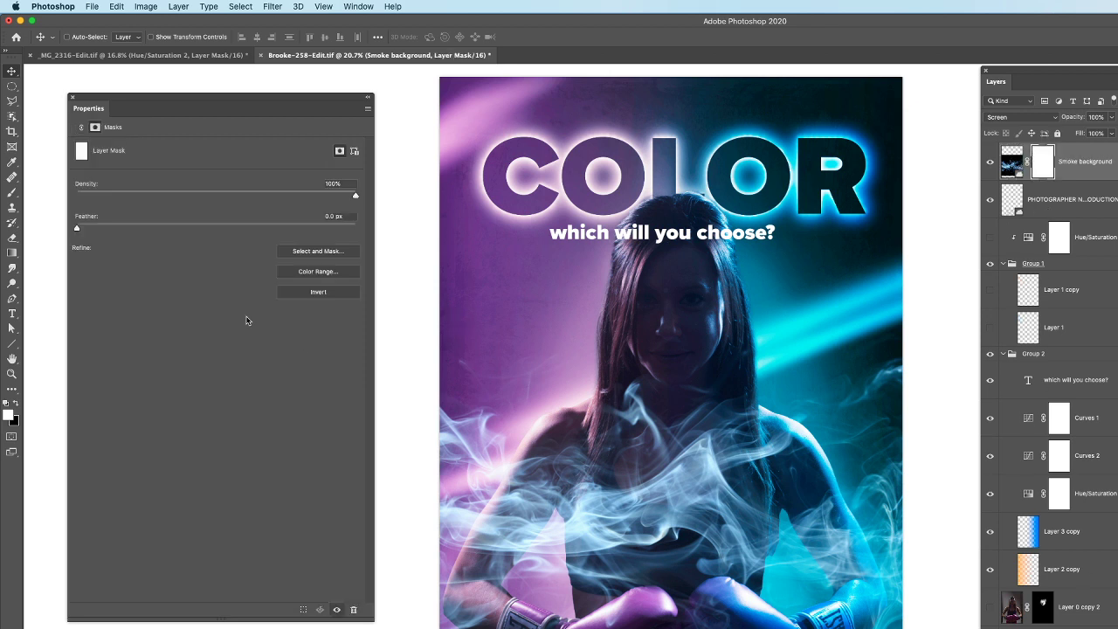
pyautogui.press('x')
pyautogui.press('b')
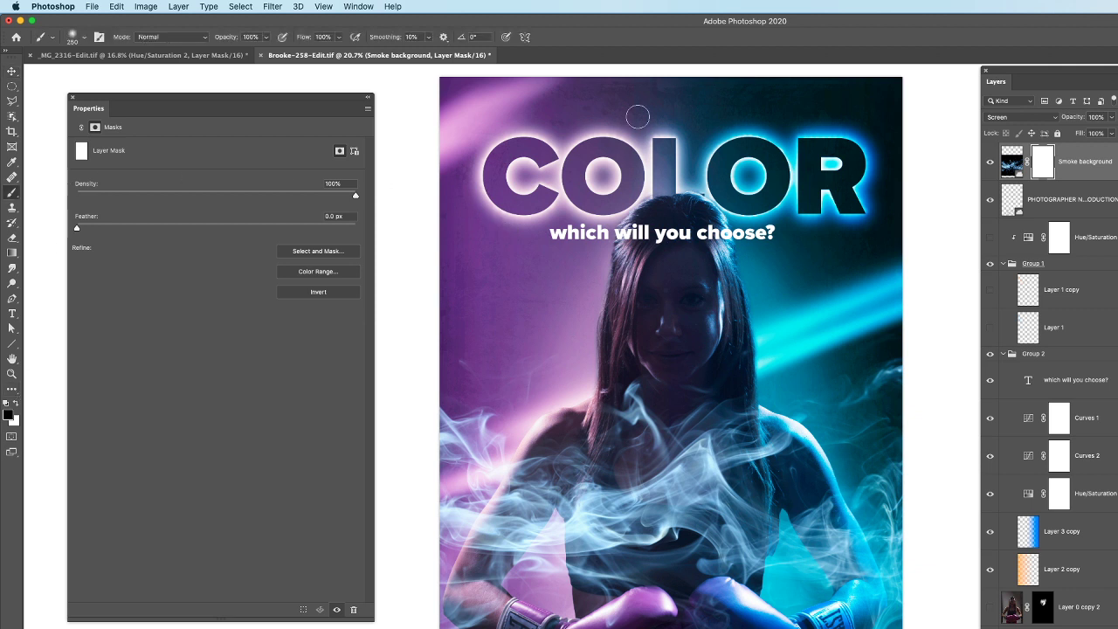
pyautogui.press(']')
pyautogui.press(']')
pyautogui.press(']')
pyautogui.press(']')
pyautogui.press(']')
pyautogui.press(']')
pyautogui.press(']')
pyautogui.press(']')
pyautogui.press(']')
pyautogui.press(']')
pyautogui.press(']')
pyautogui.moveTo(229, 40); pyautogui.dragTo(183, 39)
pyautogui.moveTo(668, 518)
pyautogui.mouseDown()
pyautogui.moveTo(585, 523)
pyautogui.moveTo(733, 489)
pyautogui.moveTo(795, 532)
pyautogui.moveTo(699, 568)
pyautogui.mouseUp()
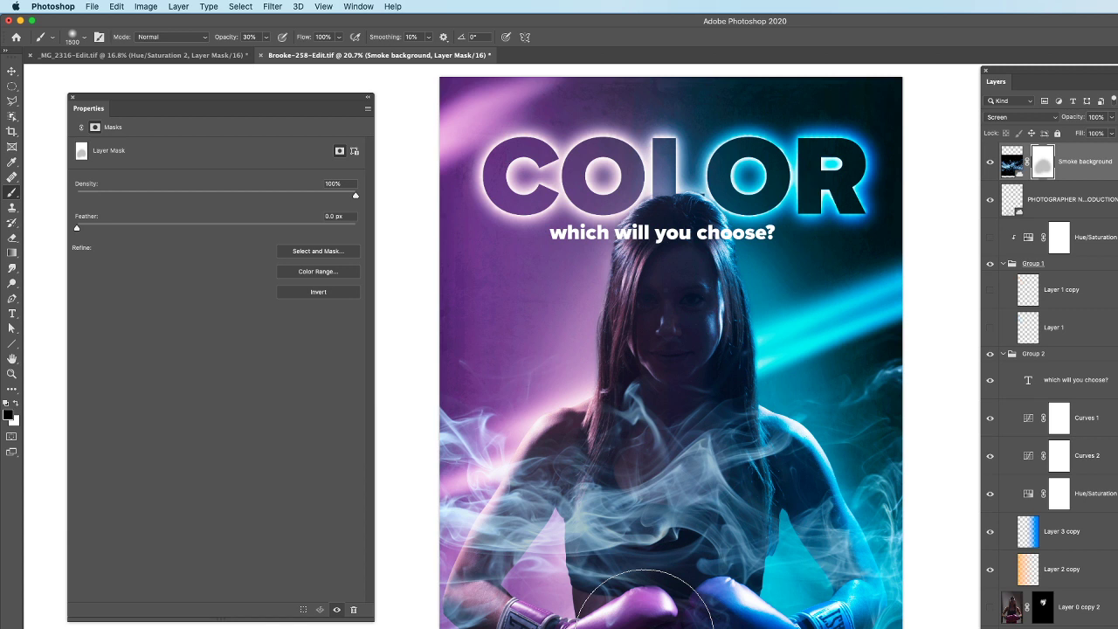
pyautogui.moveTo(646, 602)
pyautogui.mouseDown()
pyautogui.moveTo(661, 492)
pyautogui.moveTo(610, 501)
pyautogui.moveTo(706, 483)
pyautogui.moveTo(647, 496)
pyautogui.moveTo(662, 445)
pyautogui.moveTo(628, 456)
pyautogui.moveTo(590, 531)
pyautogui.moveTo(595, 581)
pyautogui.moveTo(751, 477)
pyautogui.moveTo(726, 560)
pyautogui.moveTo(706, 423)
pyautogui.moveTo(615, 592)
pyautogui.moveTo(625, 585)
pyautogui.moveTo(620, 612)
pyautogui.moveTo(744, 559)
pyautogui.moveTo(648, 385)
pyautogui.moveTo(637, 386)
pyautogui.moveTo(694, 628)
pyautogui.moveTo(737, 573)
pyautogui.moveTo(694, 500)
pyautogui.moveTo(670, 506)
pyautogui.moveTo(708, 529)
pyautogui.moveTo(635, 472)
pyautogui.moveTo(652, 424)
pyautogui.moveTo(757, 525)
pyautogui.moveTo(680, 627)
pyautogui.mouseUp()
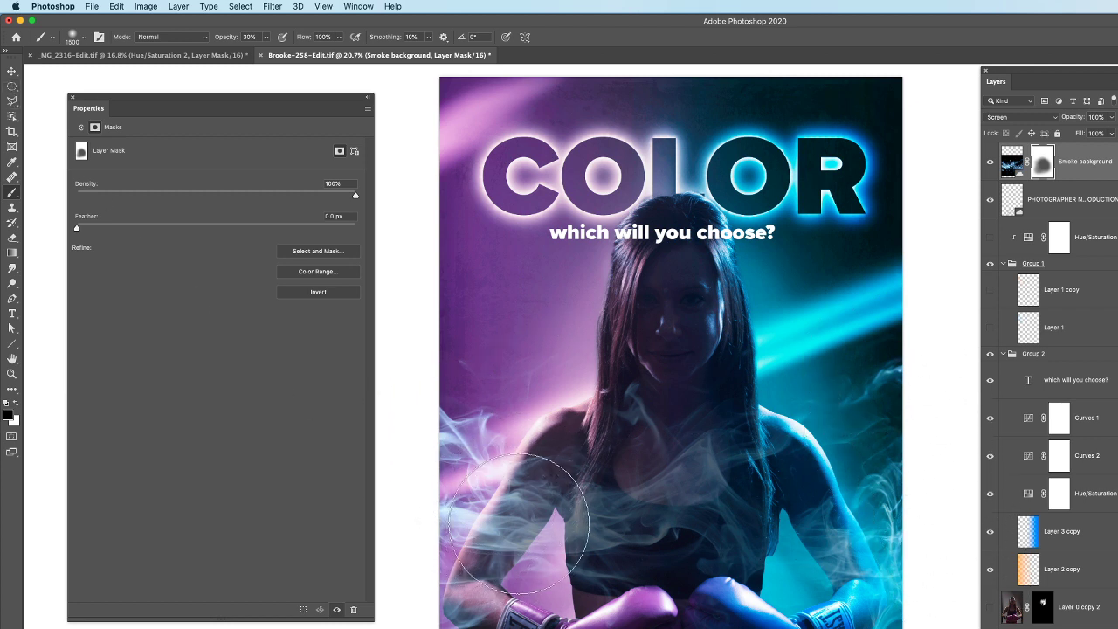
# Fade the smoke over the woman's arm on the mask, reducing the brush to 300 px, and hide the panels
pyautogui.moveTo(494, 517); pyautogui.dragTo(524, 511)
pyautogui.press('[')
pyautogui.press('[')
pyautogui.press('[')
pyautogui.press('[')
pyautogui.press('[')
pyautogui.press('[')
pyautogui.press('[')
pyautogui.press('[')
pyautogui.press('[')
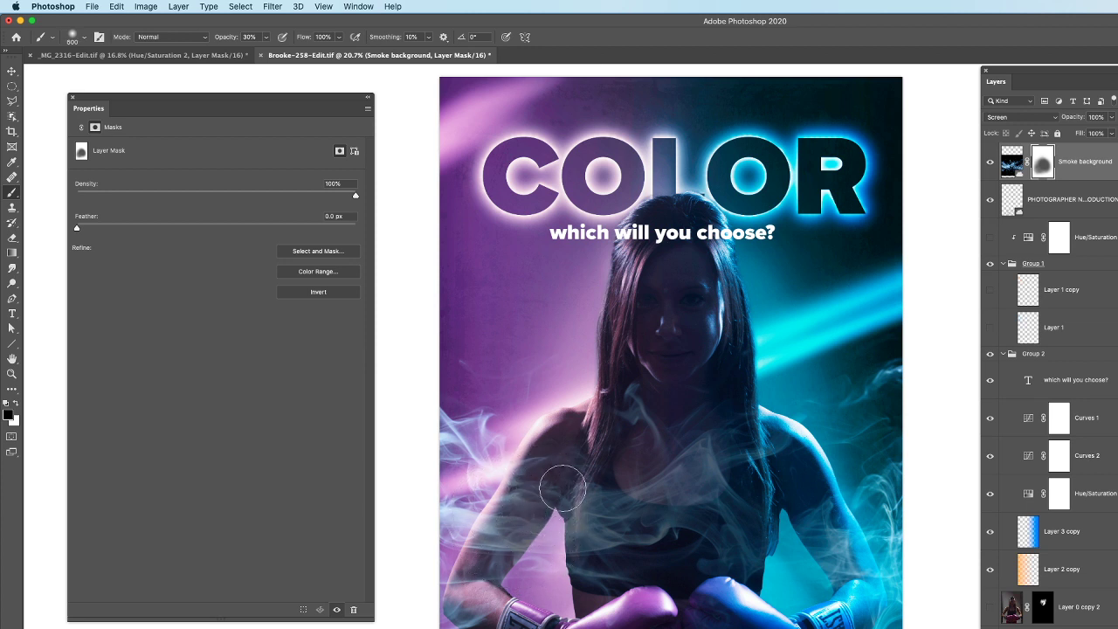
pyautogui.press('[')
pyautogui.press('[')
pyautogui.moveTo(514, 511)
pyautogui.mouseDown()
pyautogui.moveTo(545, 456)
pyautogui.moveTo(473, 547)
pyautogui.moveTo(539, 481)
pyautogui.moveTo(472, 570)
pyautogui.moveTo(539, 458)
pyautogui.moveTo(490, 556)
pyautogui.moveTo(554, 492)
pyautogui.moveTo(522, 498)
pyautogui.moveTo(531, 461)
pyautogui.moveTo(491, 525)
pyautogui.moveTo(577, 420)
pyautogui.moveTo(485, 565)
pyautogui.moveTo(535, 489)
pyautogui.moveTo(476, 561)
pyautogui.moveTo(548, 459)
pyautogui.moveTo(502, 544)
pyautogui.moveTo(582, 445)
pyautogui.moveTo(486, 557)
pyautogui.moveTo(545, 463)
pyautogui.moveTo(454, 491)
pyautogui.moveTo(426, 474)
pyautogui.mouseUp()
pyautogui.press('[')
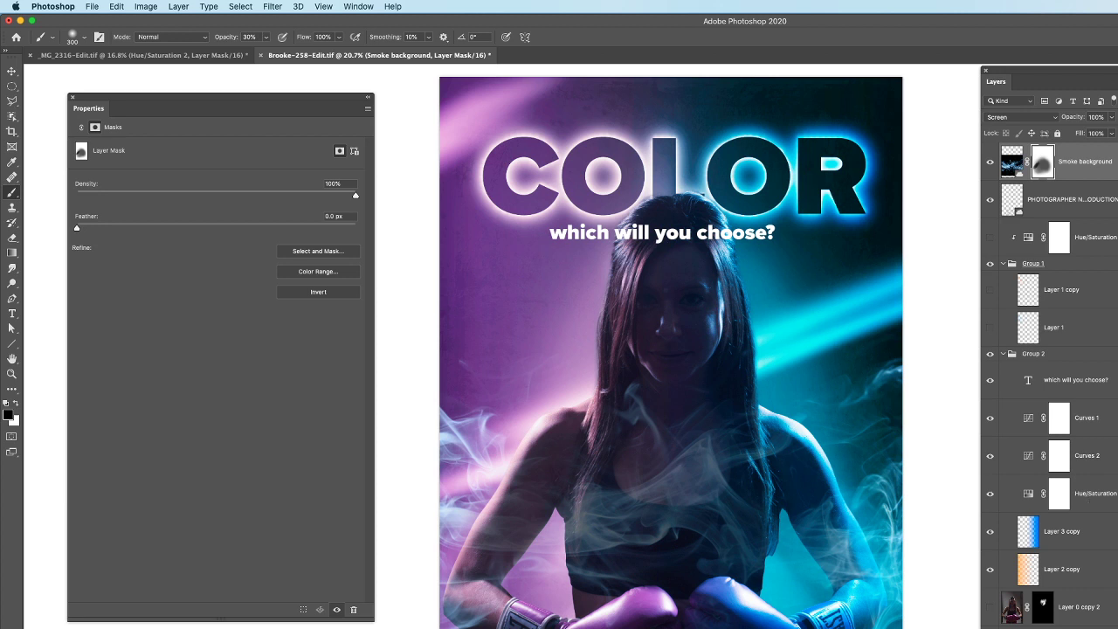
pyautogui.hotkey('shift', 'Tab')
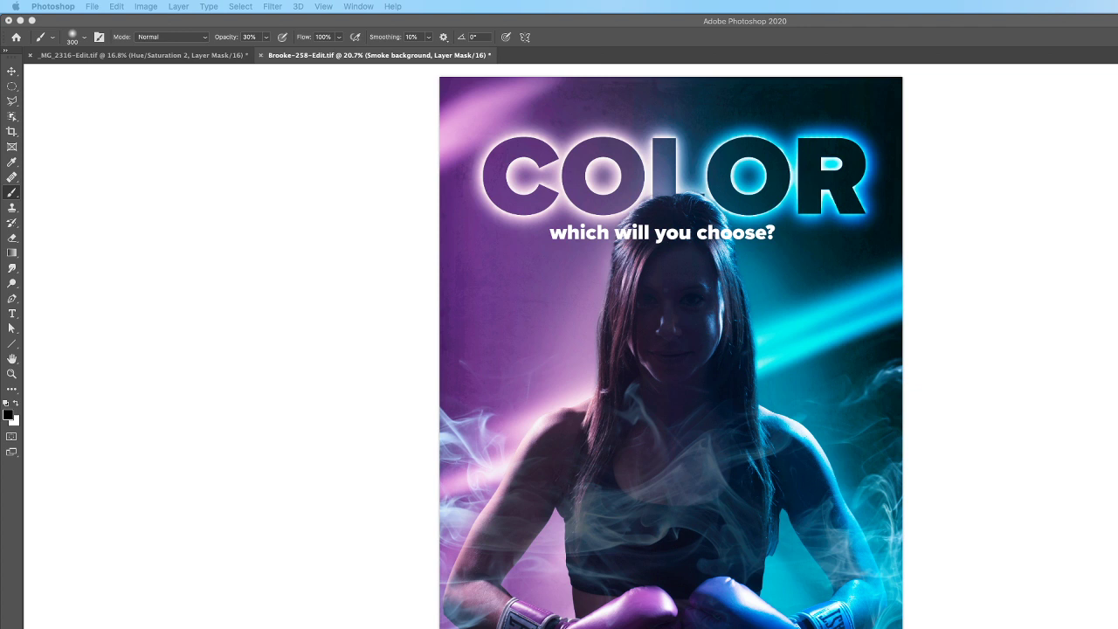